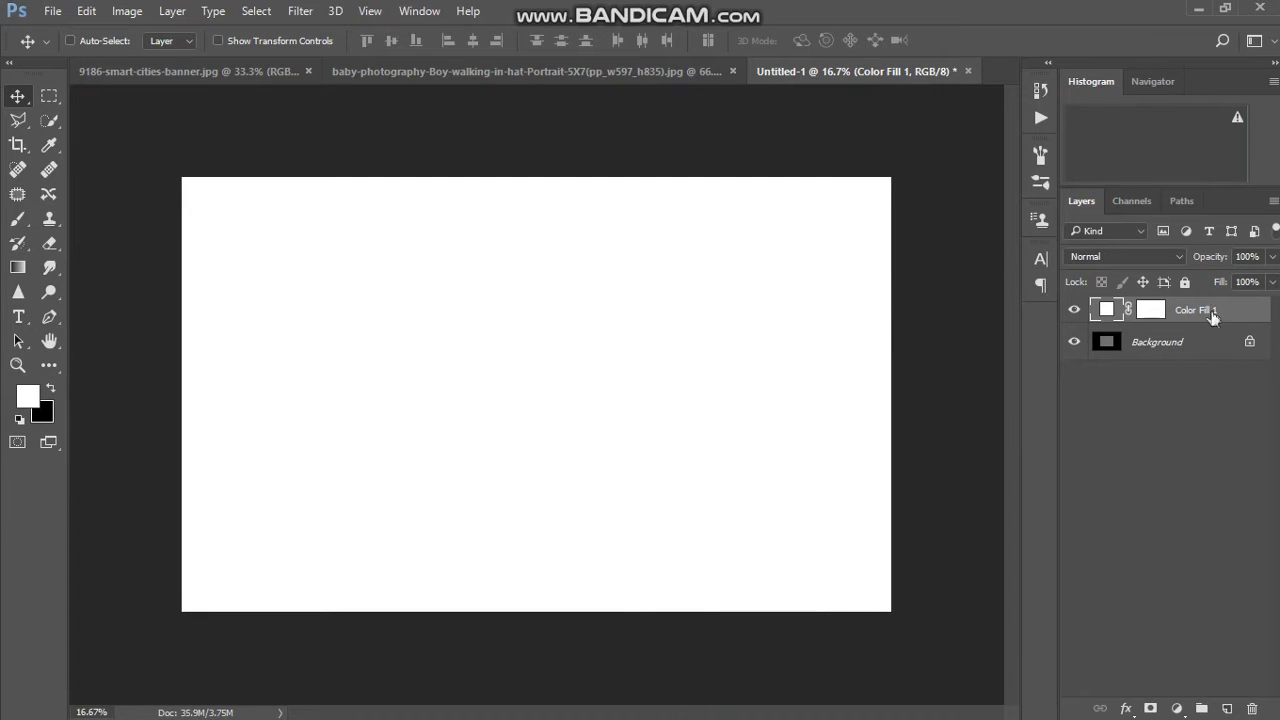
# Open empty-road.jpg from the Open dialog in its own document tab.
pyautogui.hotkey('ctrl', 'o')
pyautogui.click(697, 188)
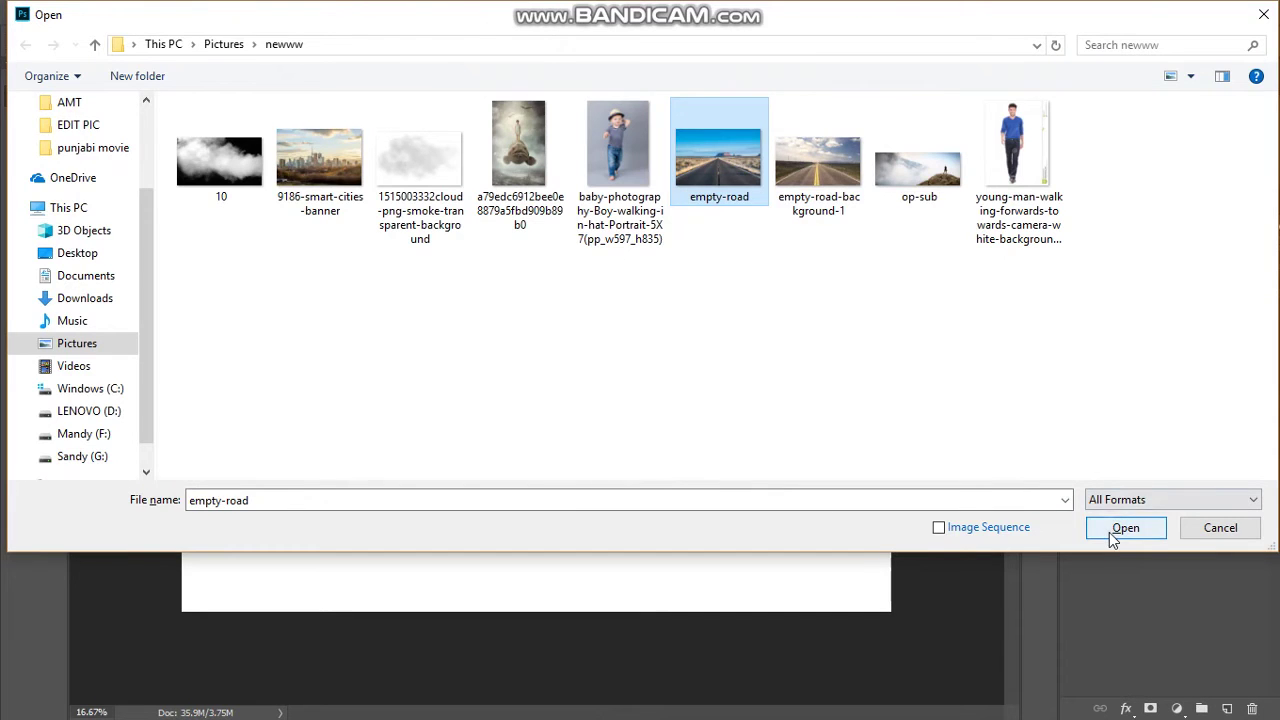
pyautogui.click(1109, 532)
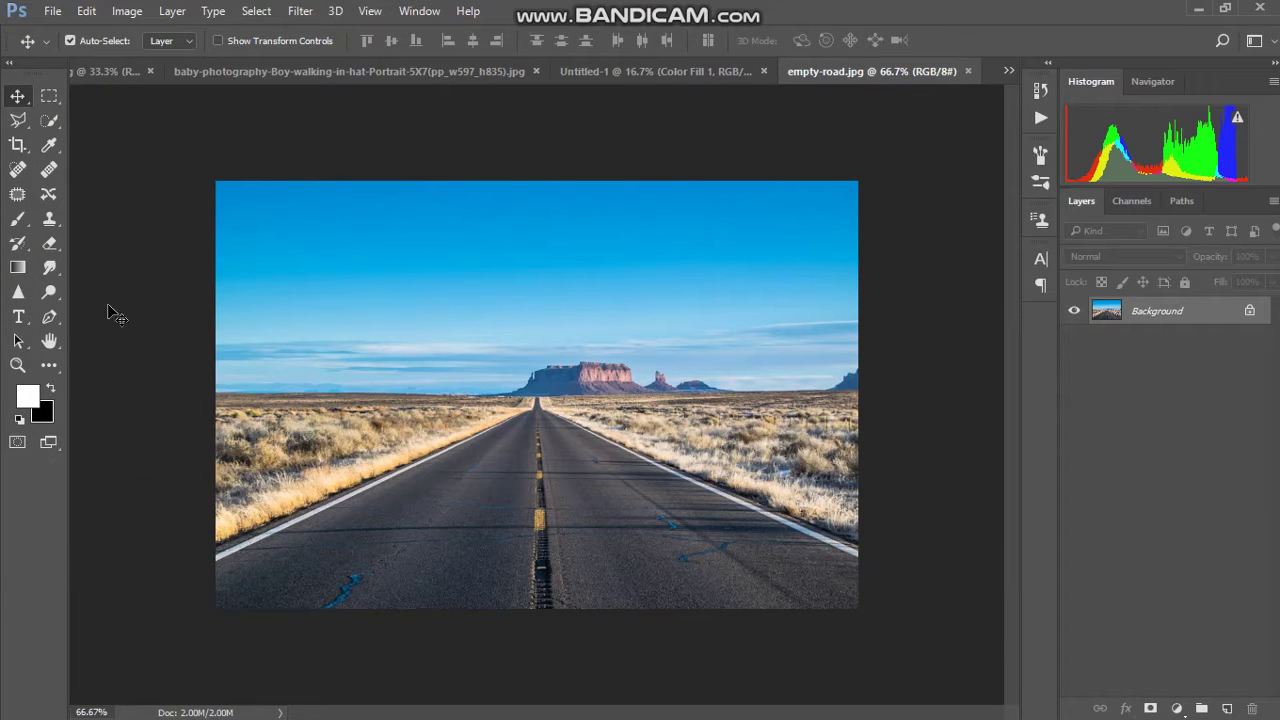
pyautogui.click(16, 147)
# Spot-heal away the yellow centre line with a size-30 brush.
pyautogui.click(17, 168)
pyautogui.press('[')
pyautogui.press('[')
pyautogui.press('[')
pyautogui.press('[')
pyautogui.press('[')
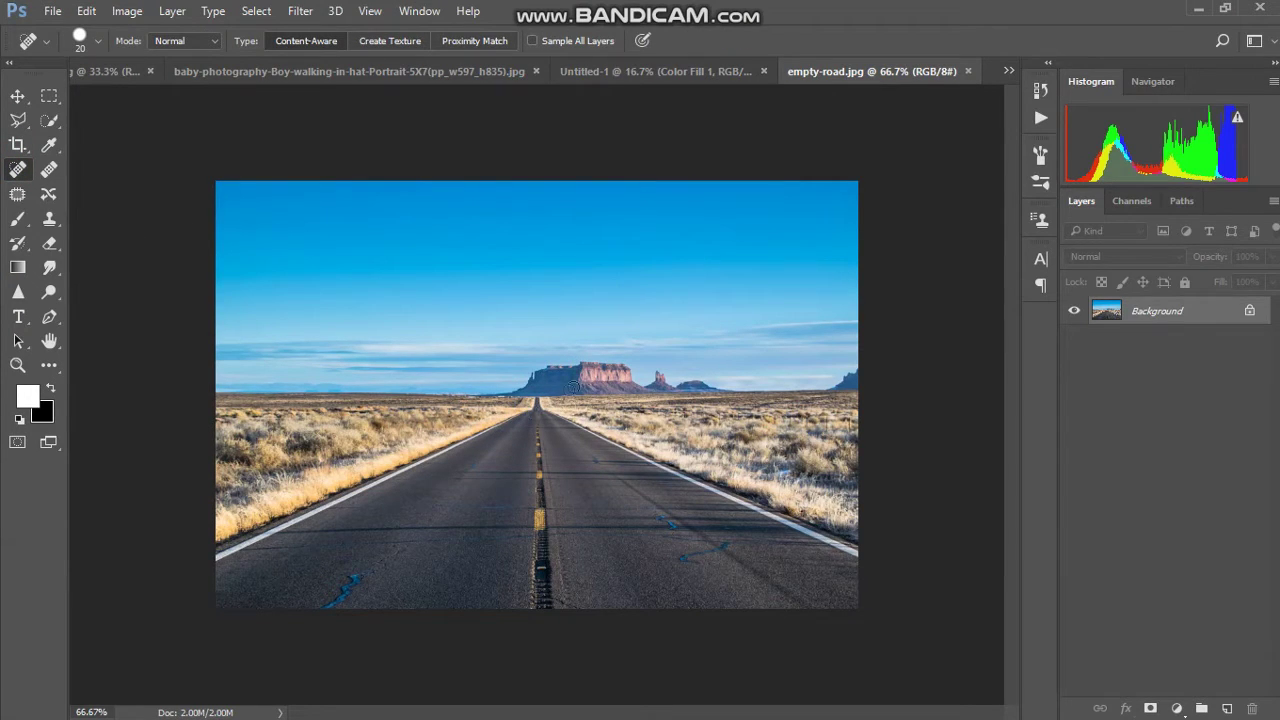
pyautogui.moveTo(541, 414); pyautogui.dragTo(543, 603)
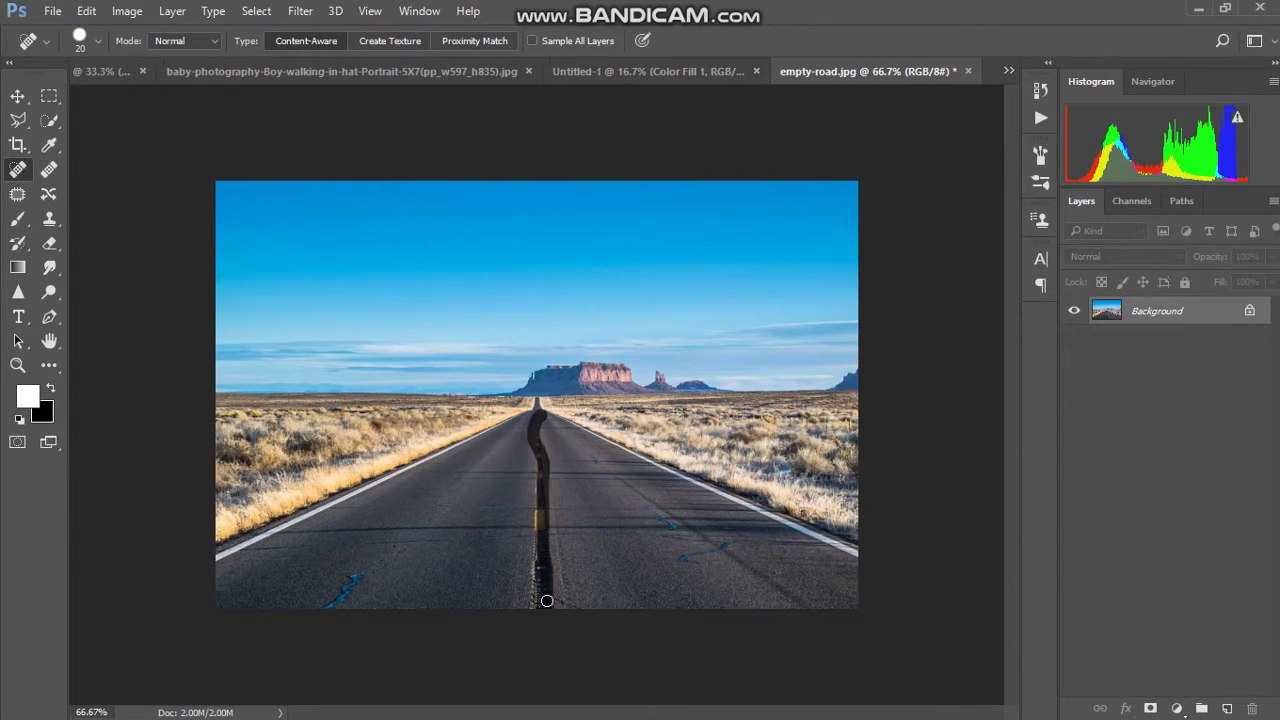
pyautogui.moveTo(538, 463); pyautogui.dragTo(538, 613)
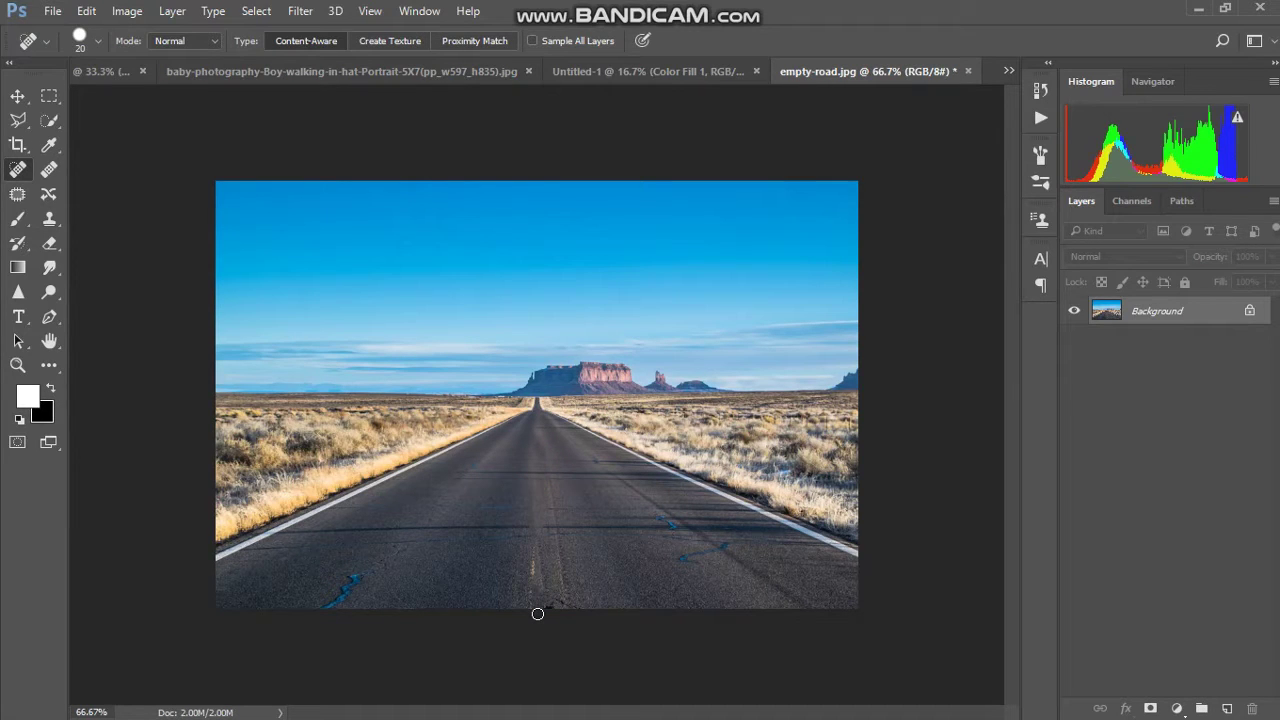
pyautogui.moveTo(536, 598); pyautogui.dragTo(535, 548)
# Heal the remaining road cracks and drag the photo into Untitled-1.
pyautogui.moveTo(668, 523); pyautogui.dragTo(677, 560)
pyautogui.moveTo(525, 537)
pyautogui.mouseDown()
pyautogui.moveTo(378, 546)
pyautogui.moveTo(334, 603)
pyautogui.moveTo(376, 566)
pyautogui.moveTo(527, 526)
pyautogui.moveTo(655, 532)
pyautogui.mouseUp()
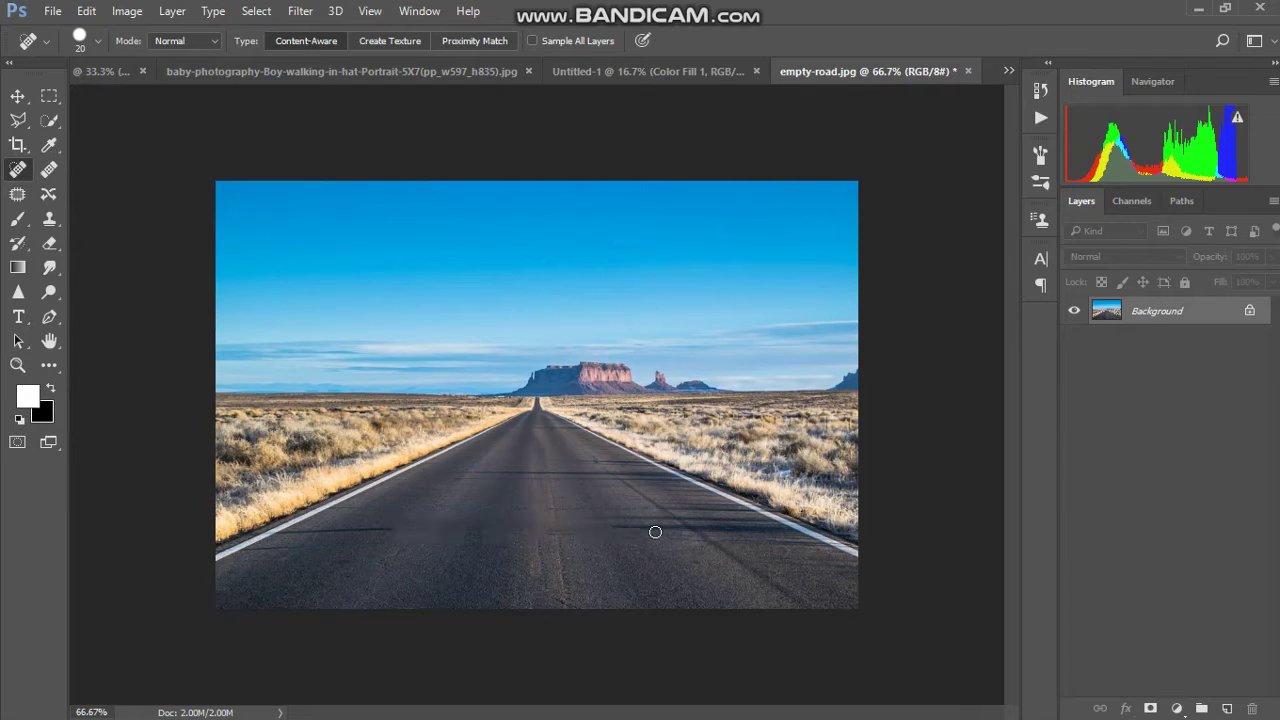
pyautogui.moveTo(391, 528)
pyautogui.mouseDown()
pyautogui.moveTo(292, 532)
pyautogui.moveTo(378, 545)
pyautogui.mouseUp()
pyautogui.moveTo(461, 473); pyautogui.dragTo(606, 471)
pyautogui.moveTo(520, 474)
pyautogui.mouseDown()
pyautogui.moveTo(540, 474)
pyautogui.moveTo(545, 430)
pyautogui.mouseUp()
pyautogui.moveTo(622, 483); pyautogui.dragTo(797, 603)
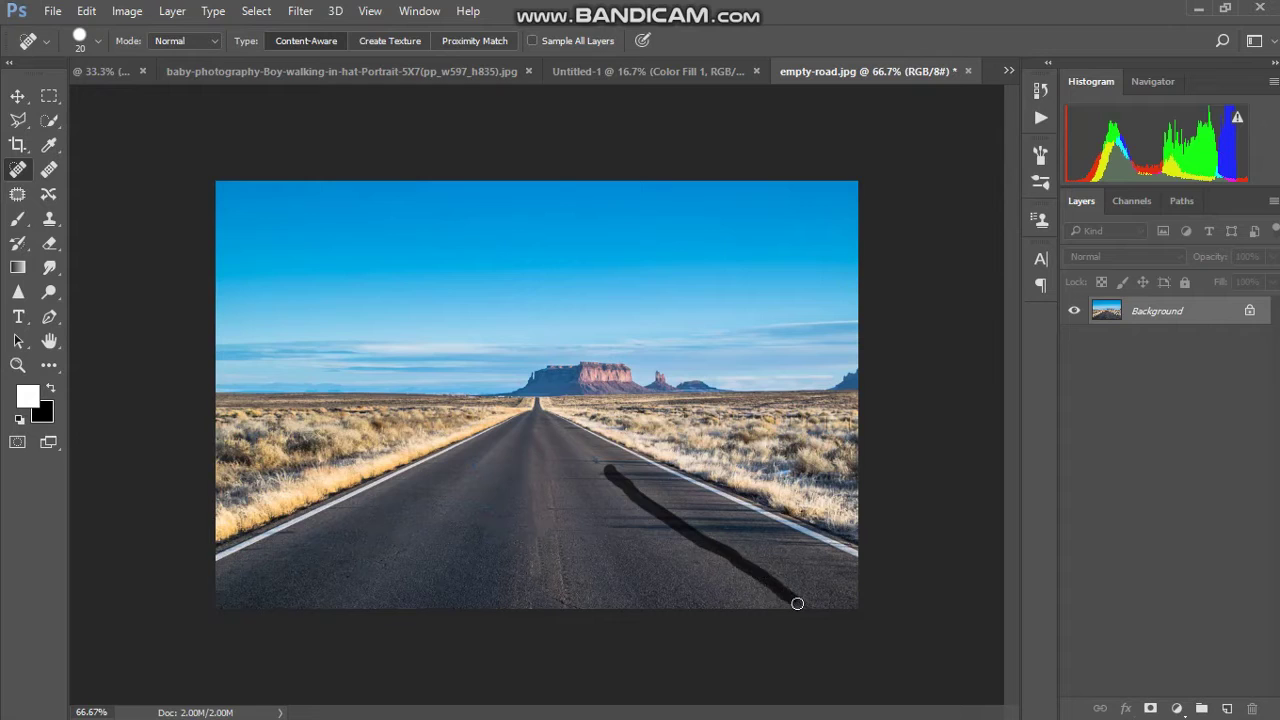
pyautogui.moveTo(619, 517); pyautogui.dragTo(633, 523)
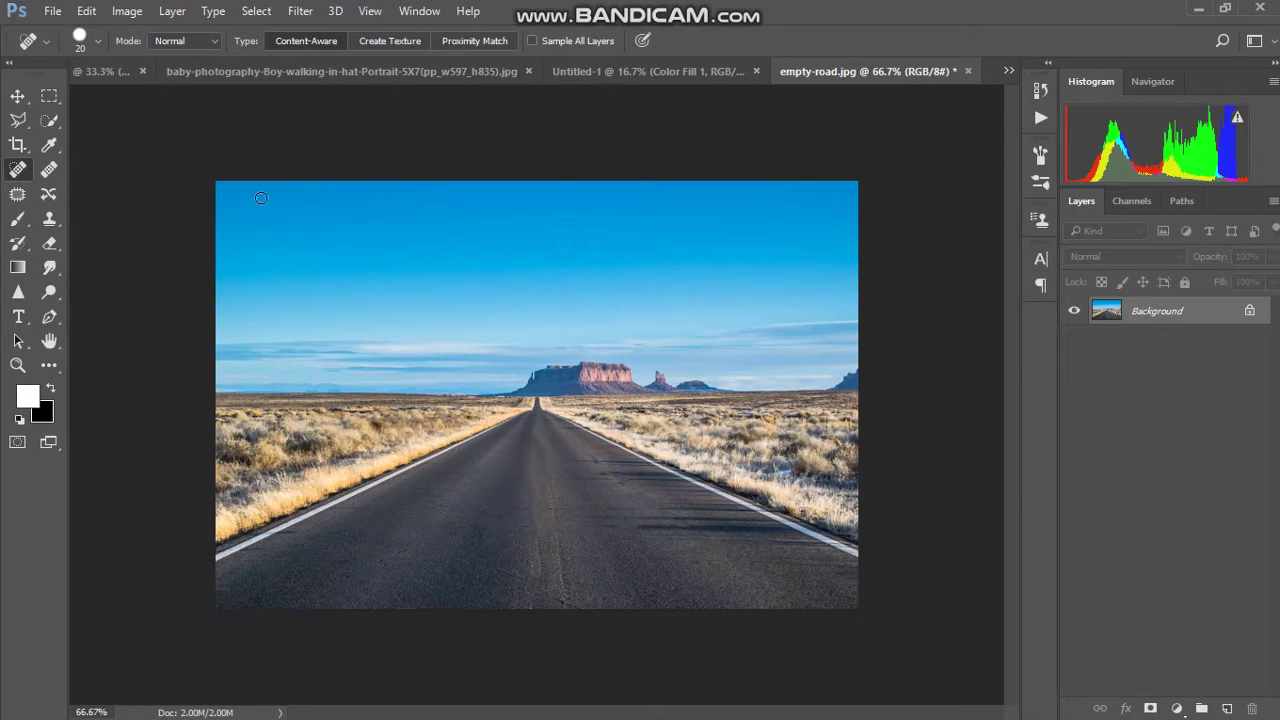
pyautogui.press('v')
pyautogui.moveTo(458, 360)
pyautogui.mouseDown()
pyautogui.moveTo(657, 73)
pyautogui.moveTo(545, 344)
pyautogui.mouseUp()
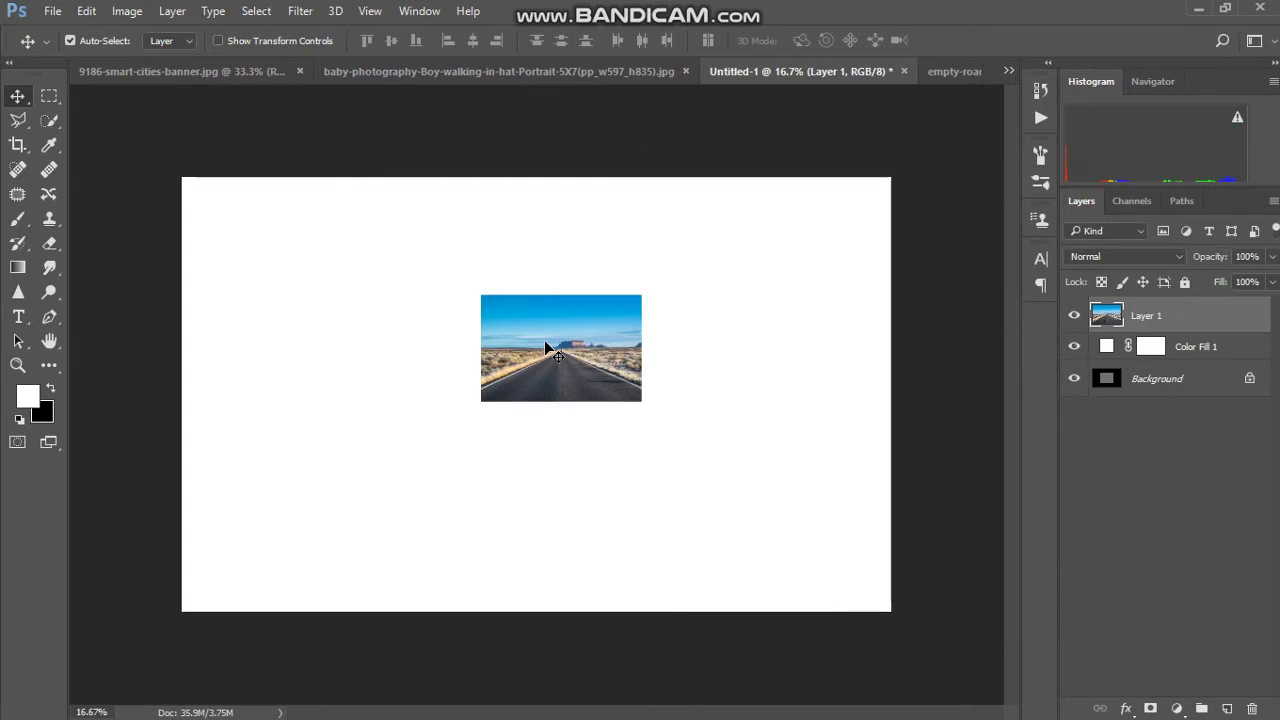
# Free-transform the road image to the full canvas width, leaving a thin white top band.
pyautogui.hotkey('ctrl', 't')
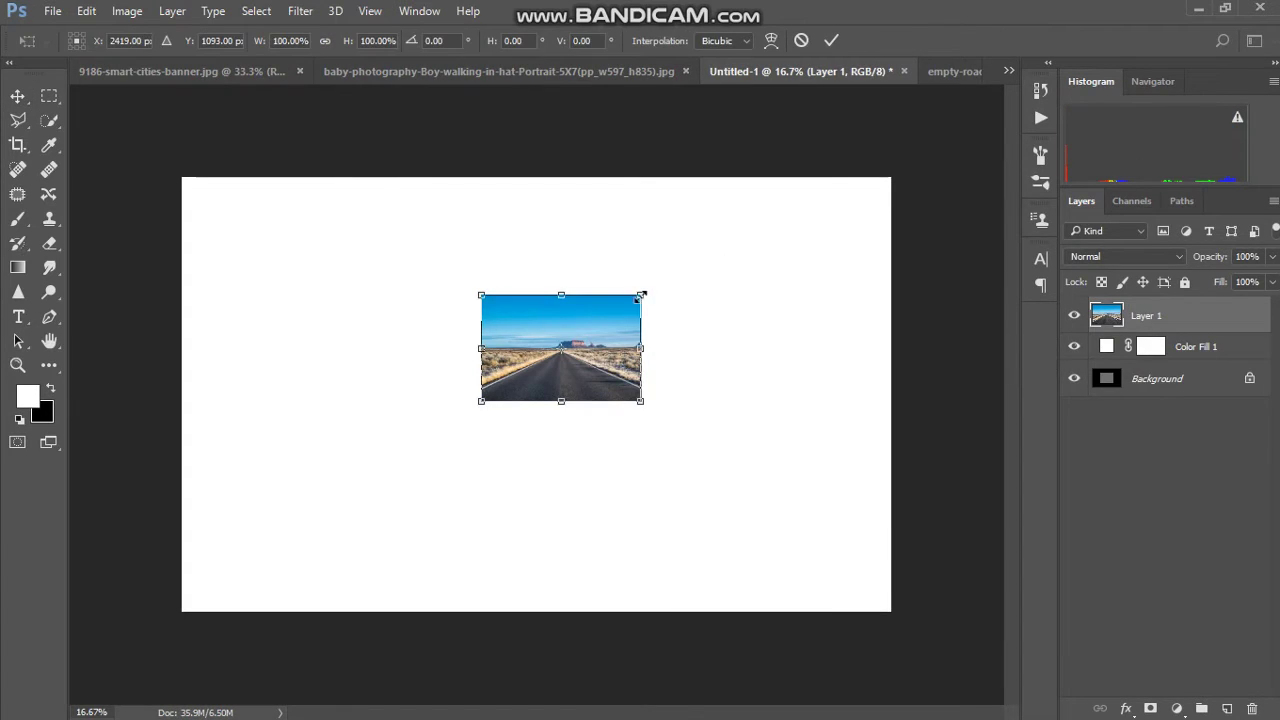
pyautogui.moveTo(639, 294); pyautogui.dragTo(845, 166)
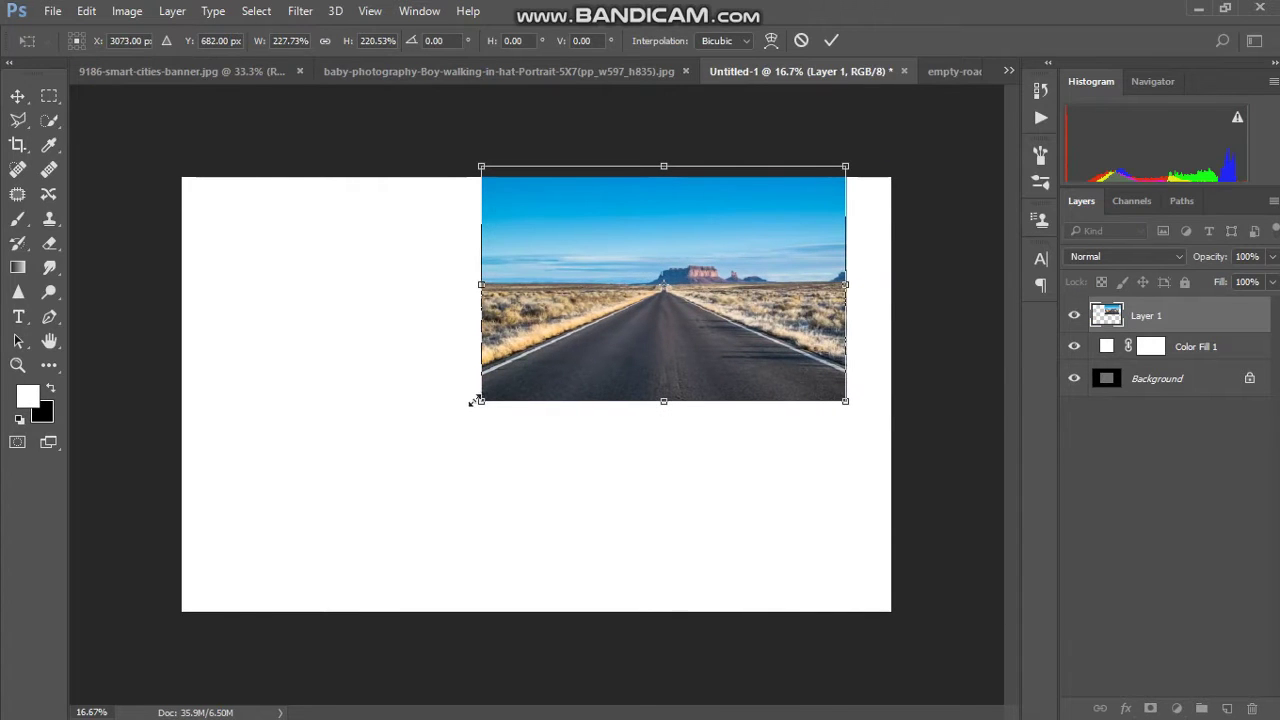
pyautogui.moveTo(479, 400)
pyautogui.mouseDown()
pyautogui.moveTo(170, 611)
pyautogui.moveTo(182, 611)
pyautogui.mouseUp()
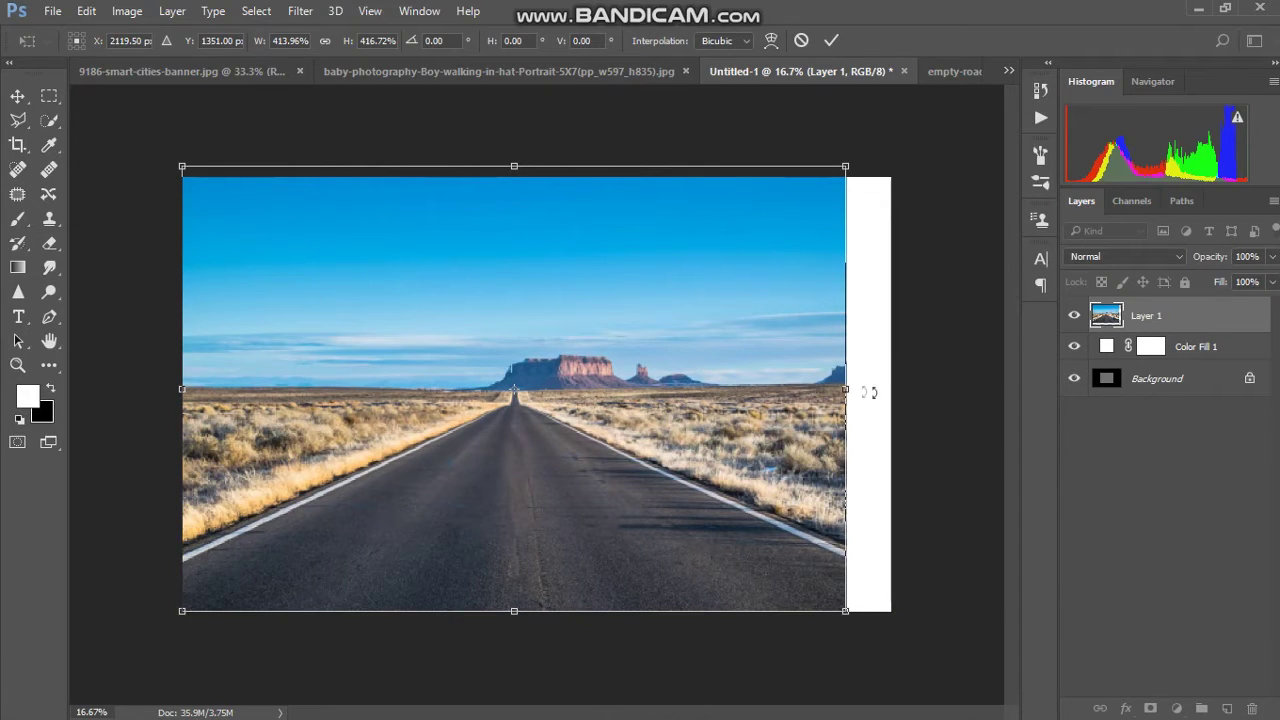
pyautogui.moveTo(847, 388); pyautogui.dragTo(890, 388)
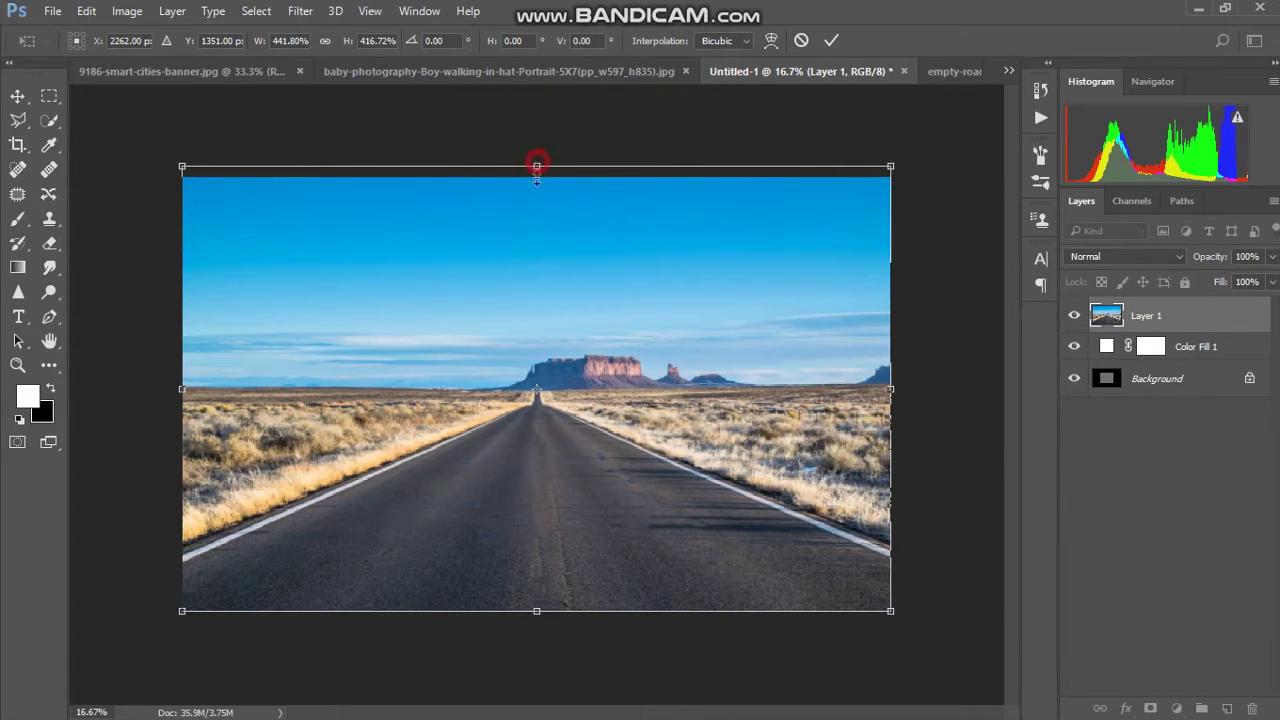
pyautogui.moveTo(537, 166); pyautogui.dragTo(540, 203)
pyautogui.press('Return')
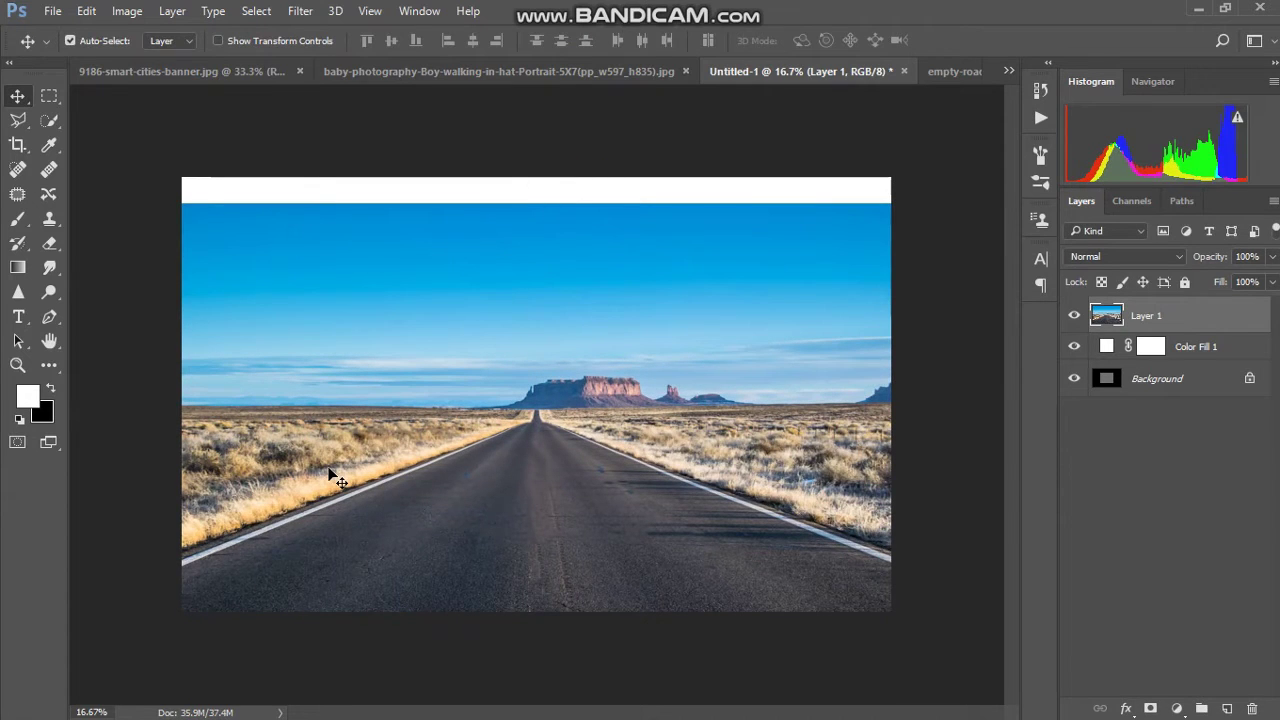
pyautogui.press('p')
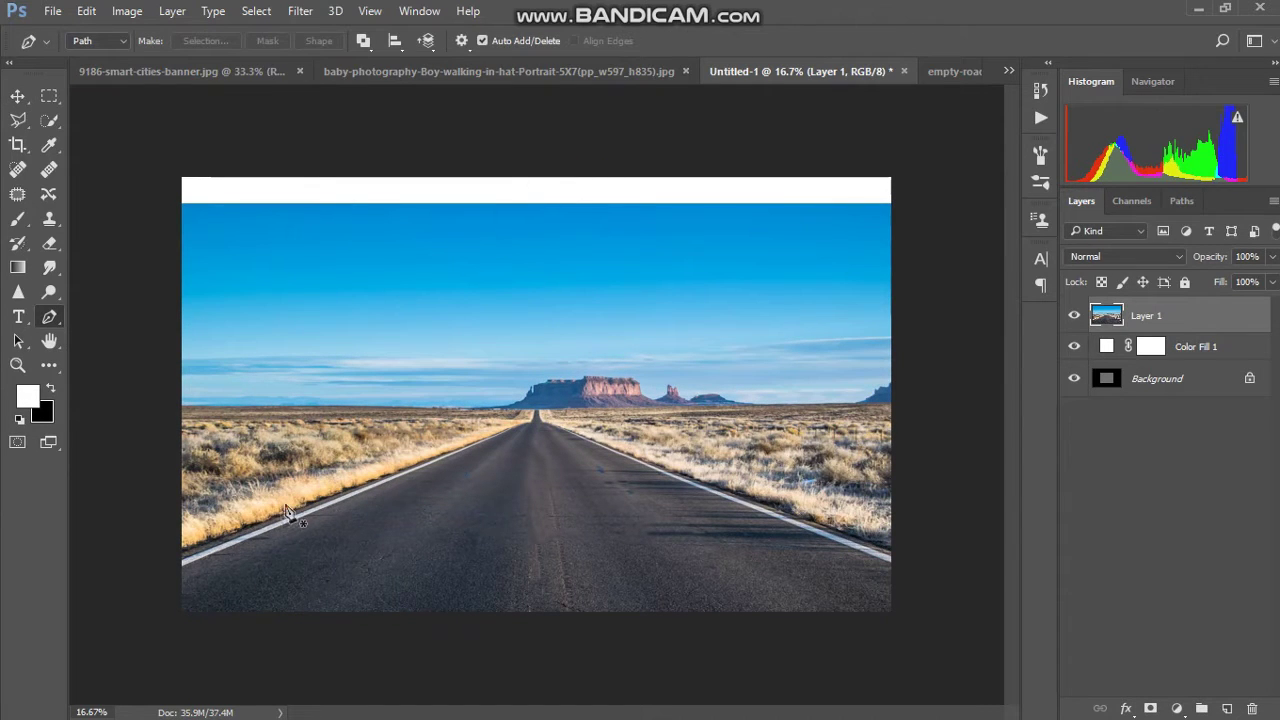
# Trace the road with a closed Pen path and make it a selection.
pyautogui.click(182, 562)
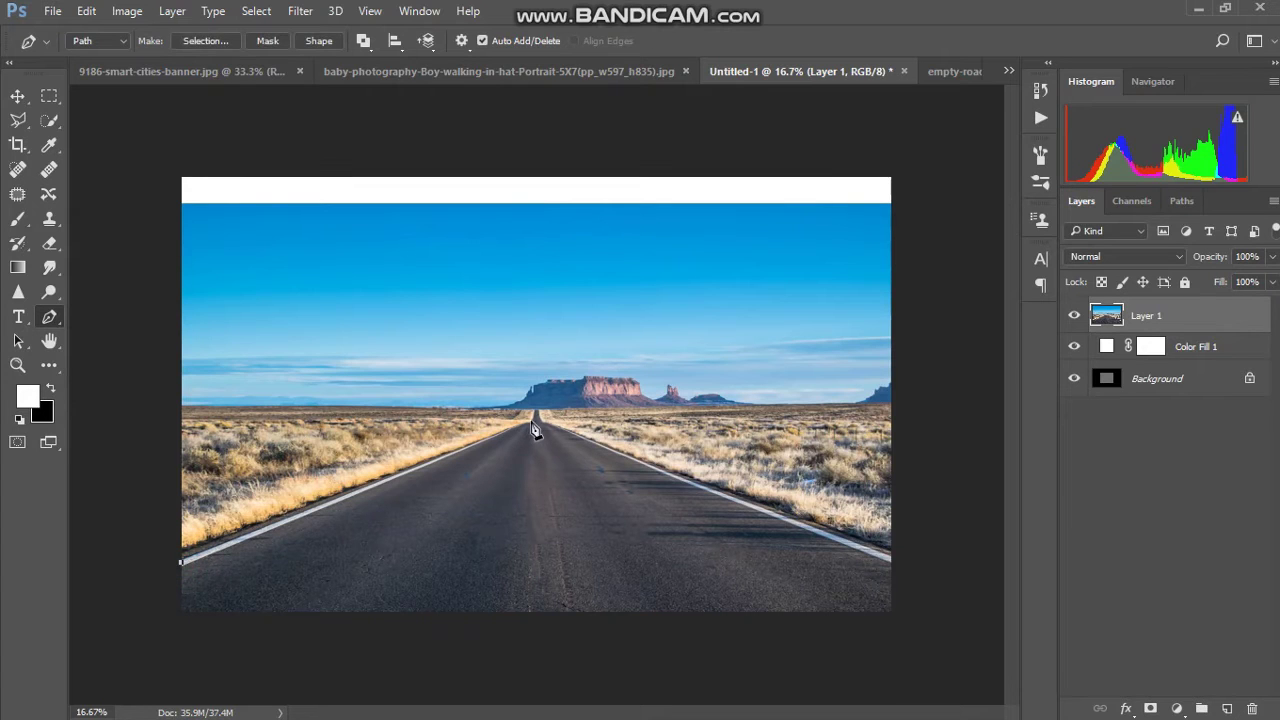
pyautogui.click(533, 422)
pyautogui.moveTo(890, 561); pyautogui.dragTo(889, 647)
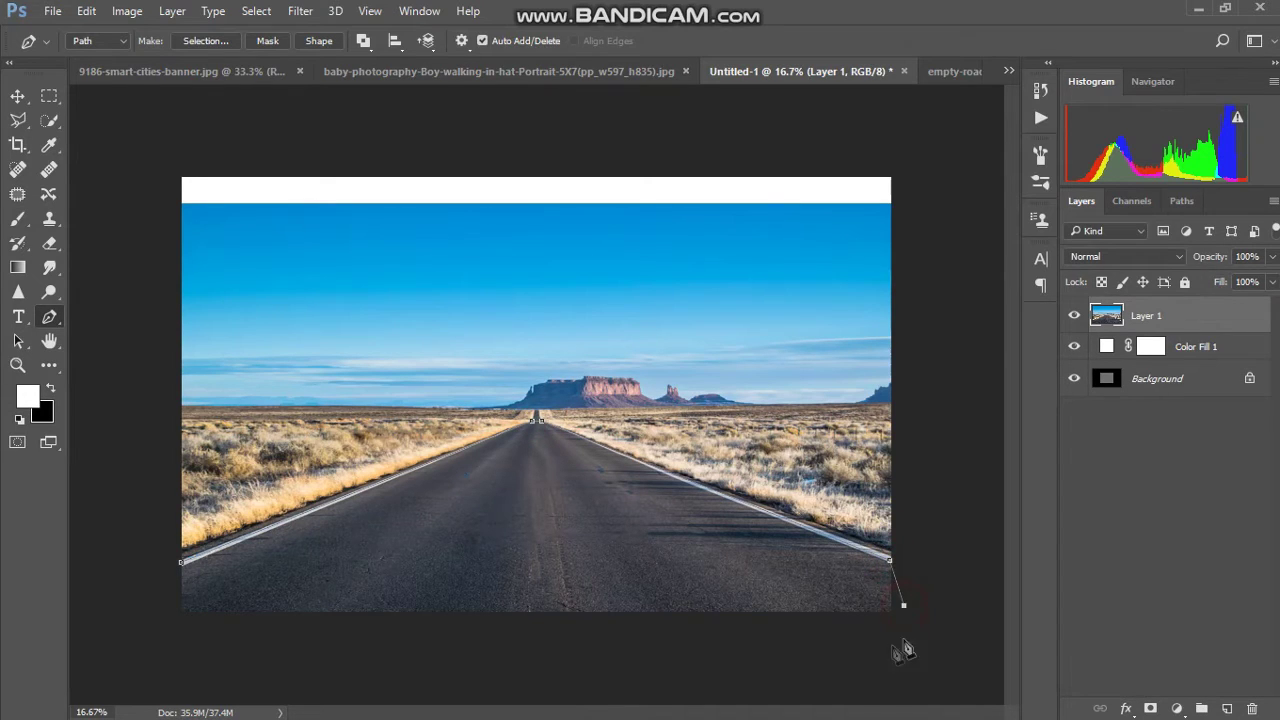
pyautogui.click(141, 641)
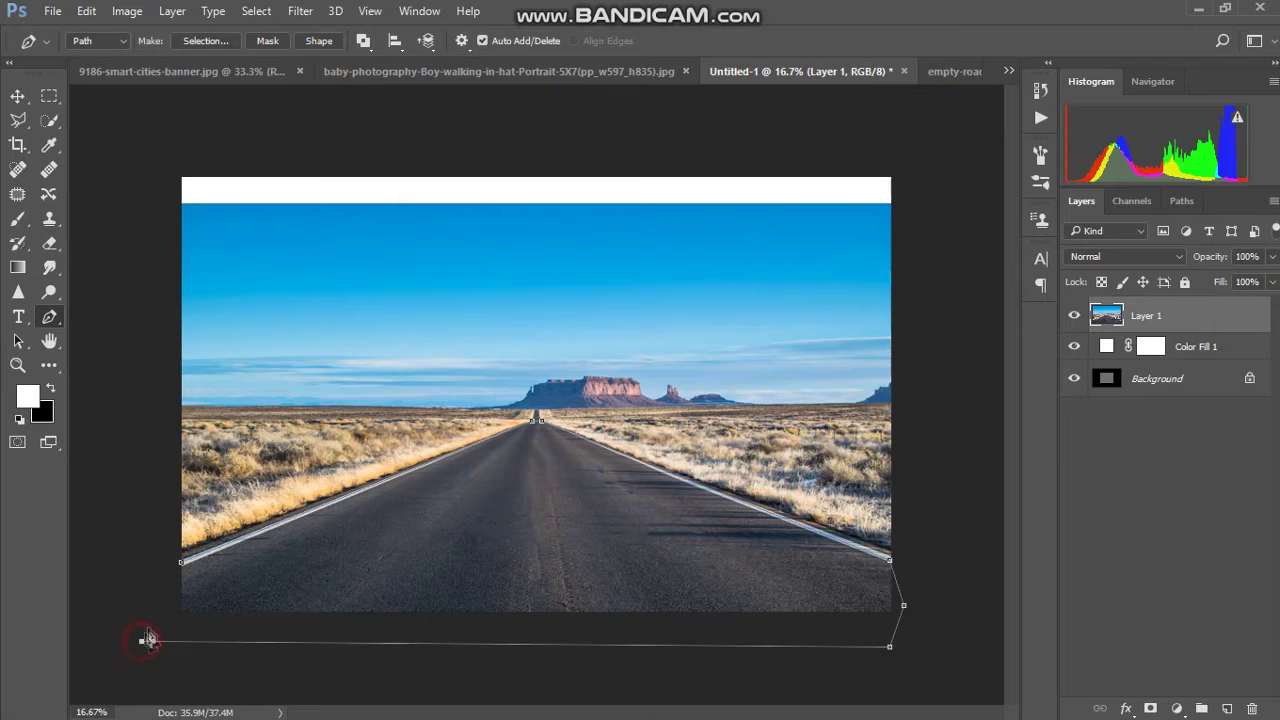
pyautogui.click(181, 563)
pyautogui.rightClick(513, 630)
pyautogui.rightClick(457, 474)
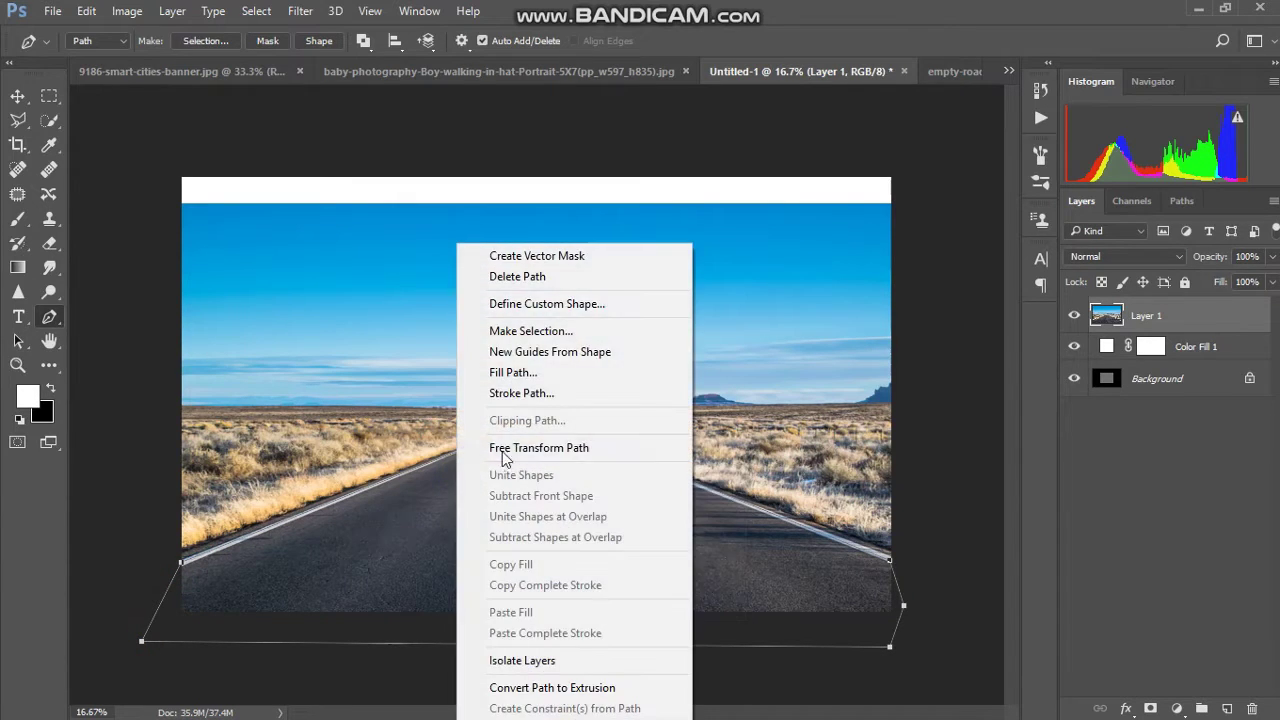
pyautogui.click(571, 331)
pyautogui.press('Return')
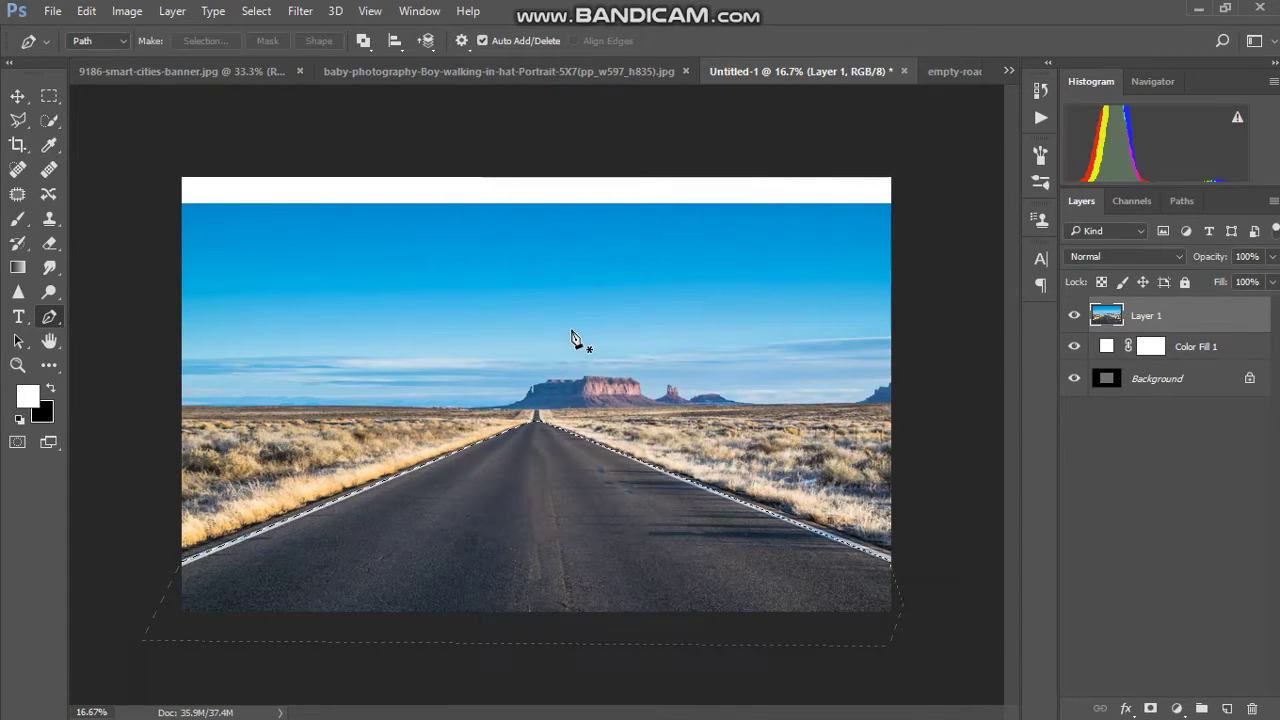
# Feather the road selection to 7.9 px in Select and Mask.
pyautogui.click(49, 120)
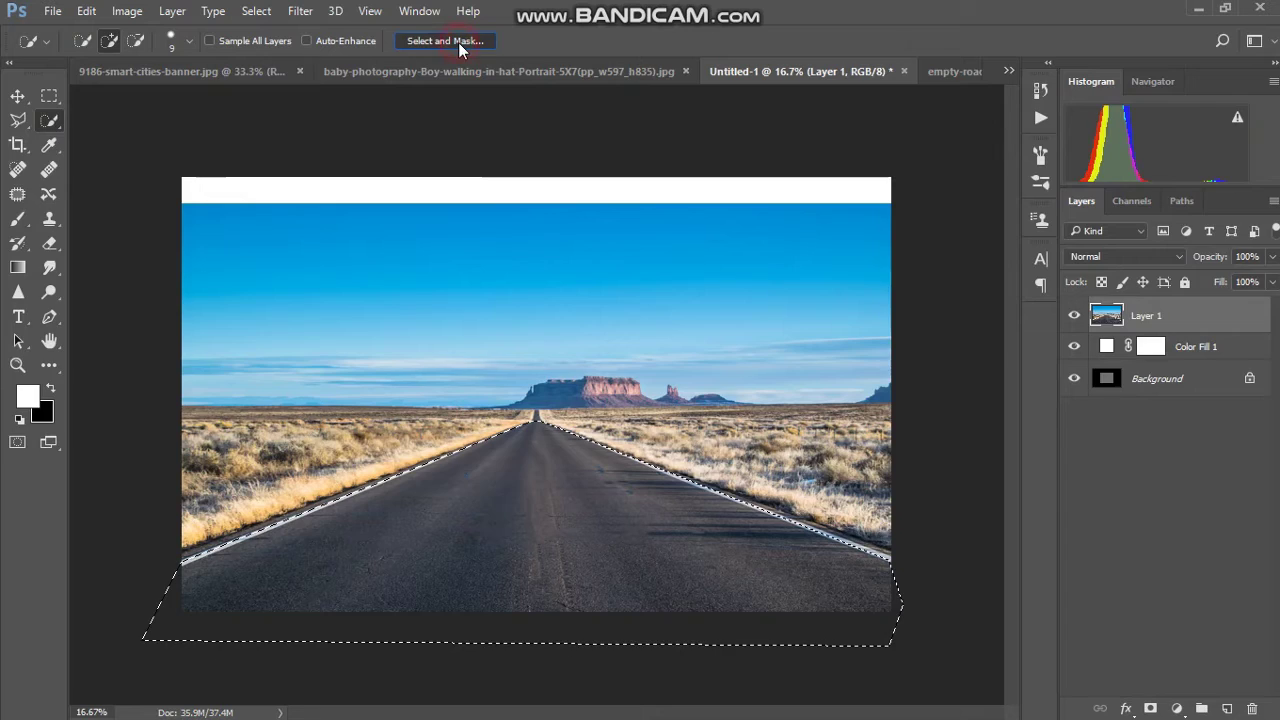
pyautogui.click(445, 40)
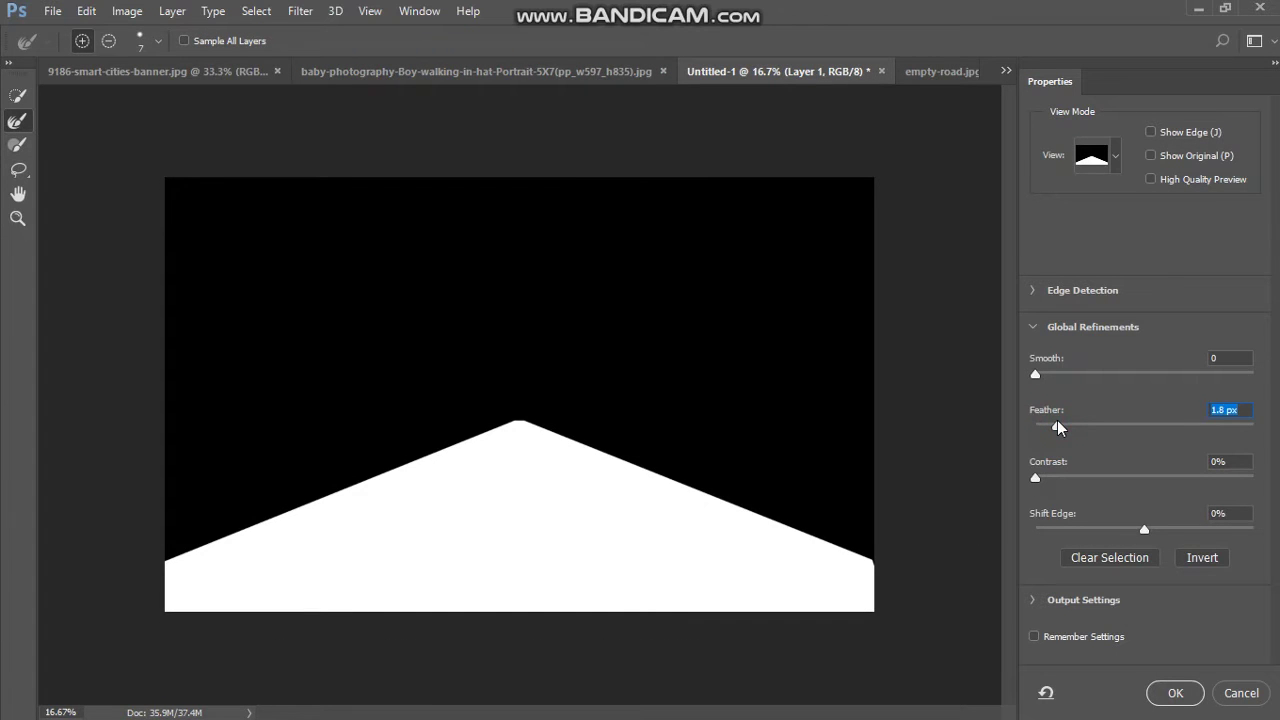
pyautogui.click(1110, 425)
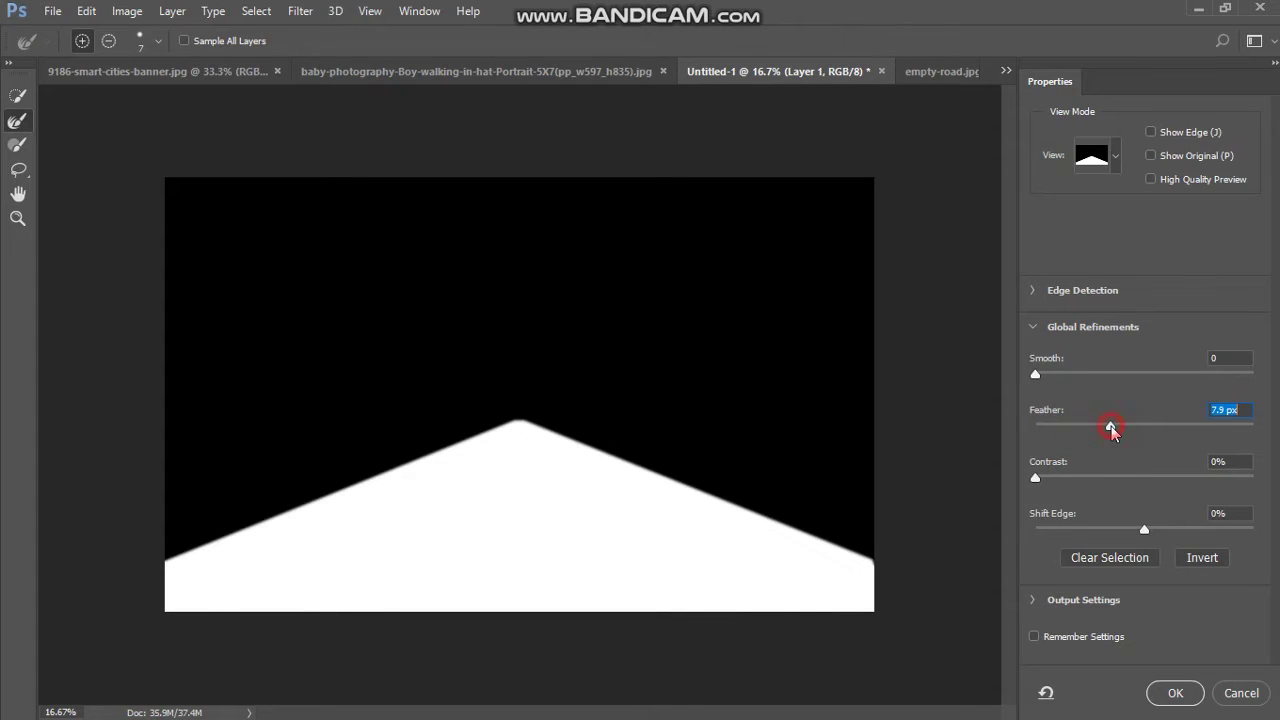
pyautogui.click(1176, 693)
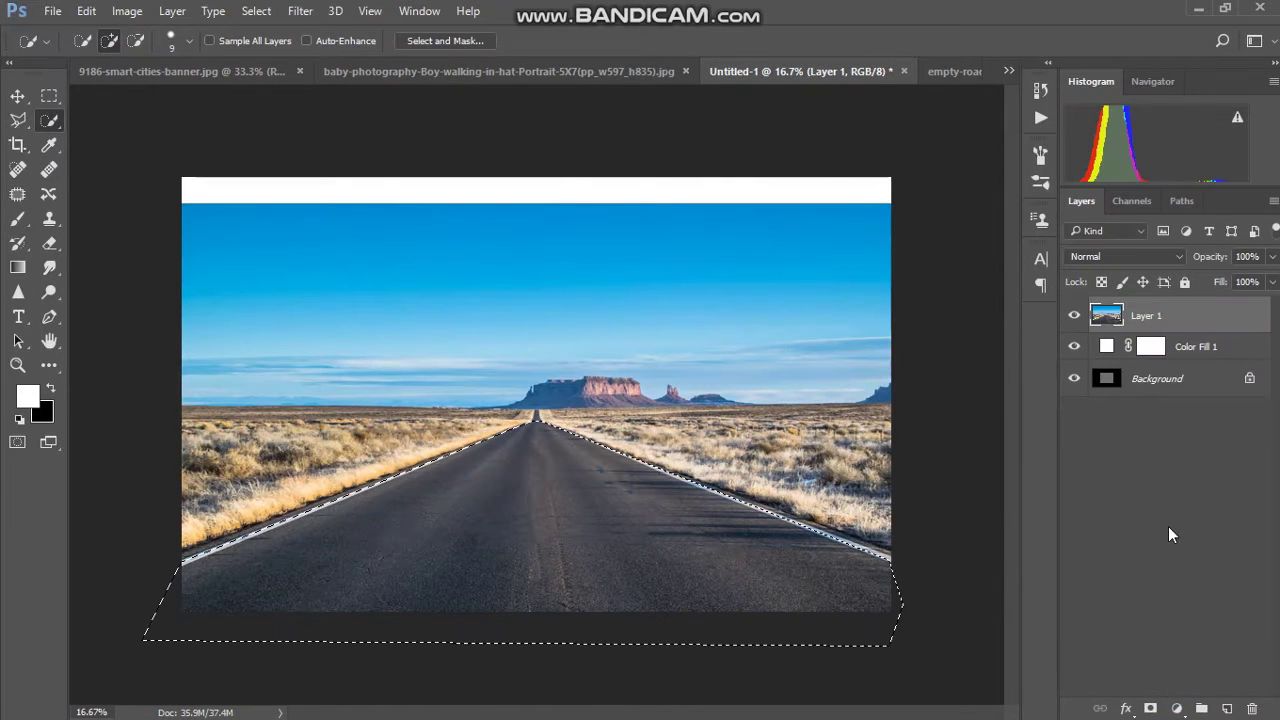
# Copy the selected road to its own layer, delete the original, and add a mask.
pyautogui.hotkey('ctrl', 'j')
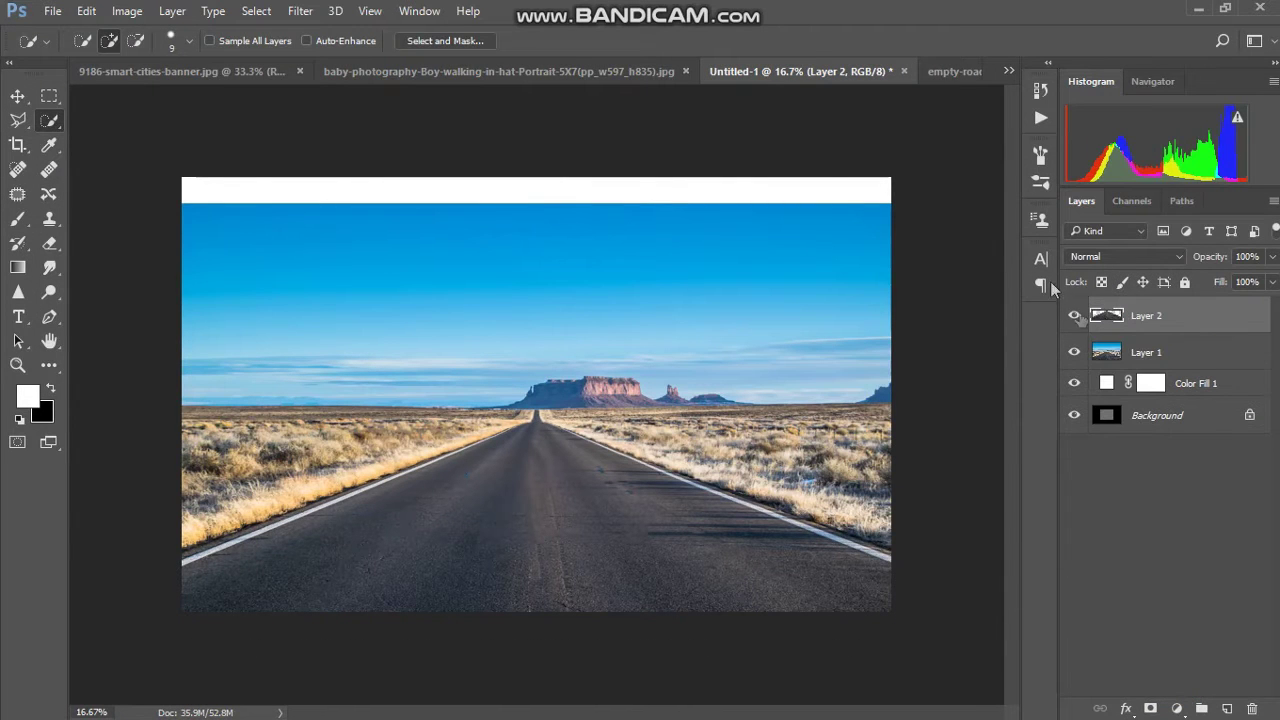
pyautogui.click(1138, 353)
pyautogui.press('Delete')
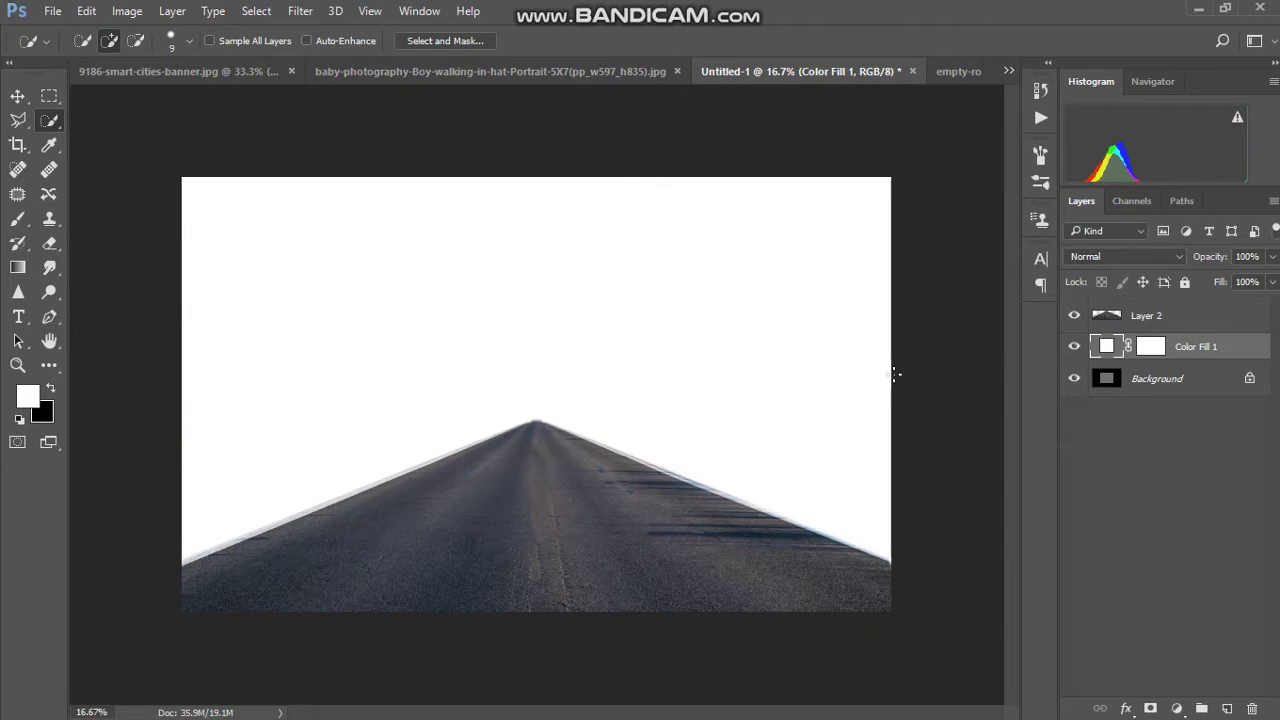
pyautogui.click(1175, 318)
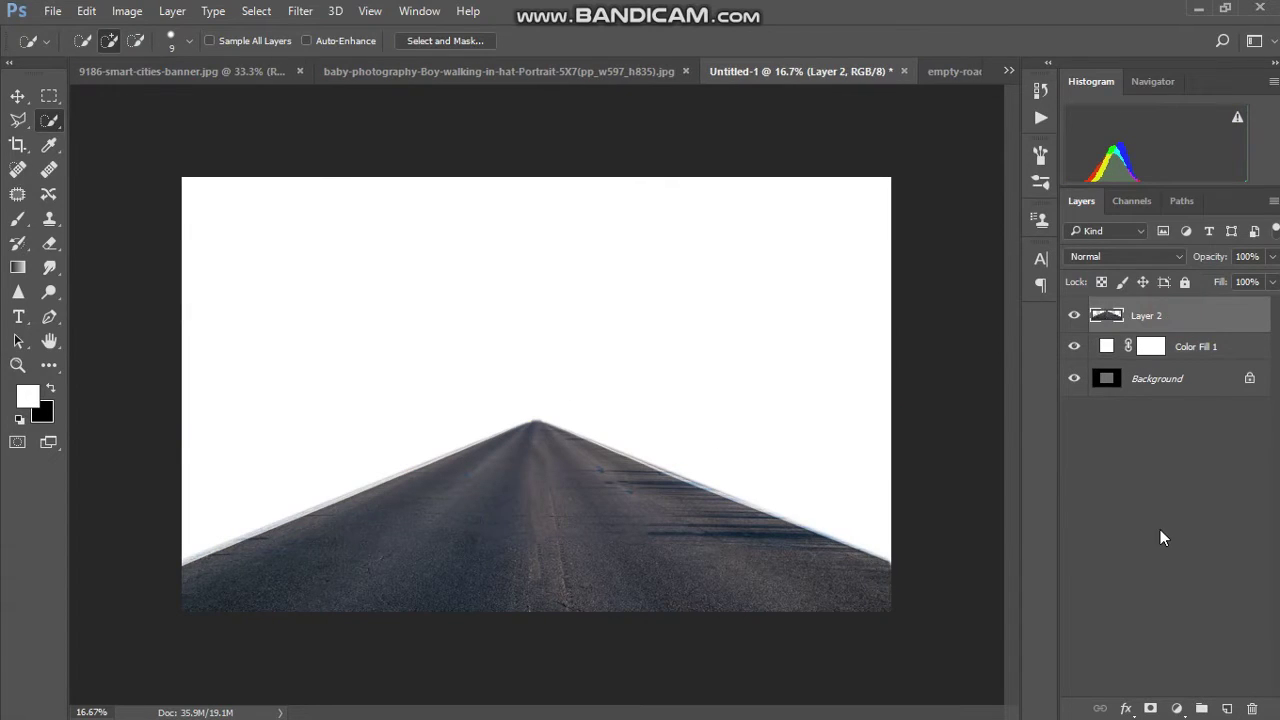
pyautogui.click(1150, 708)
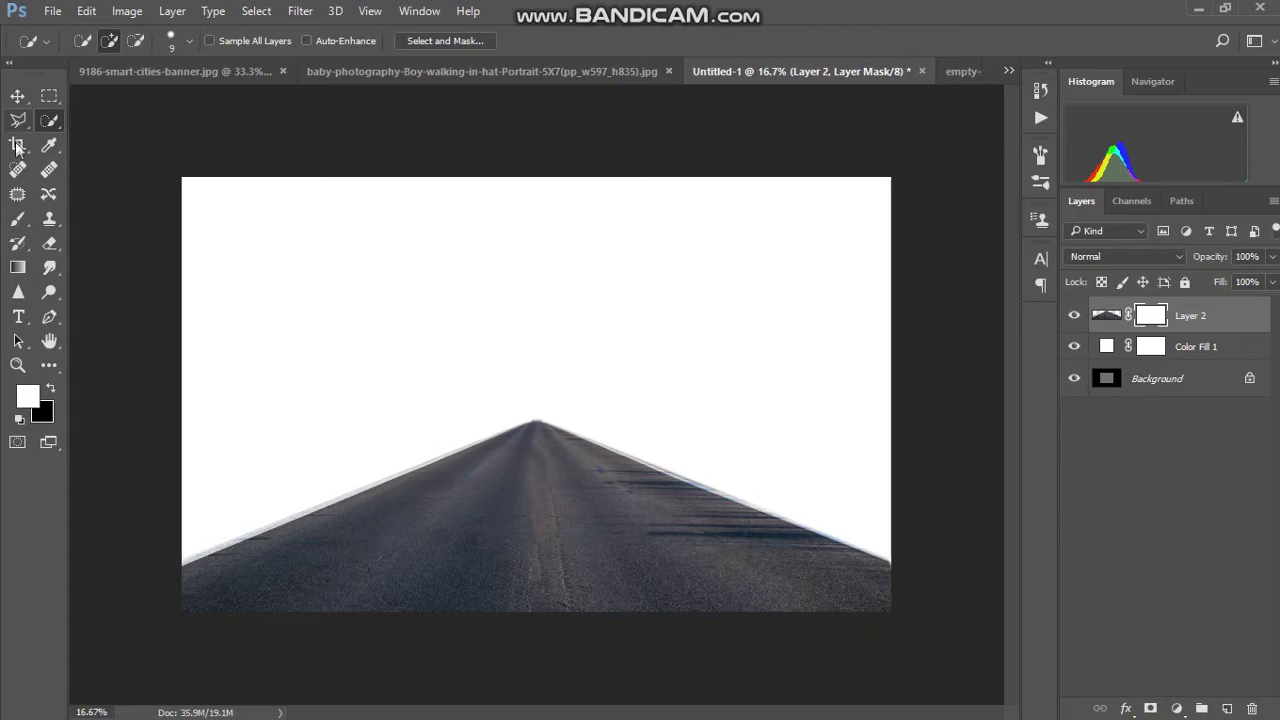
# Fade the road's far end with a mask gradient and squash it vertically.
pyautogui.click(19, 268)
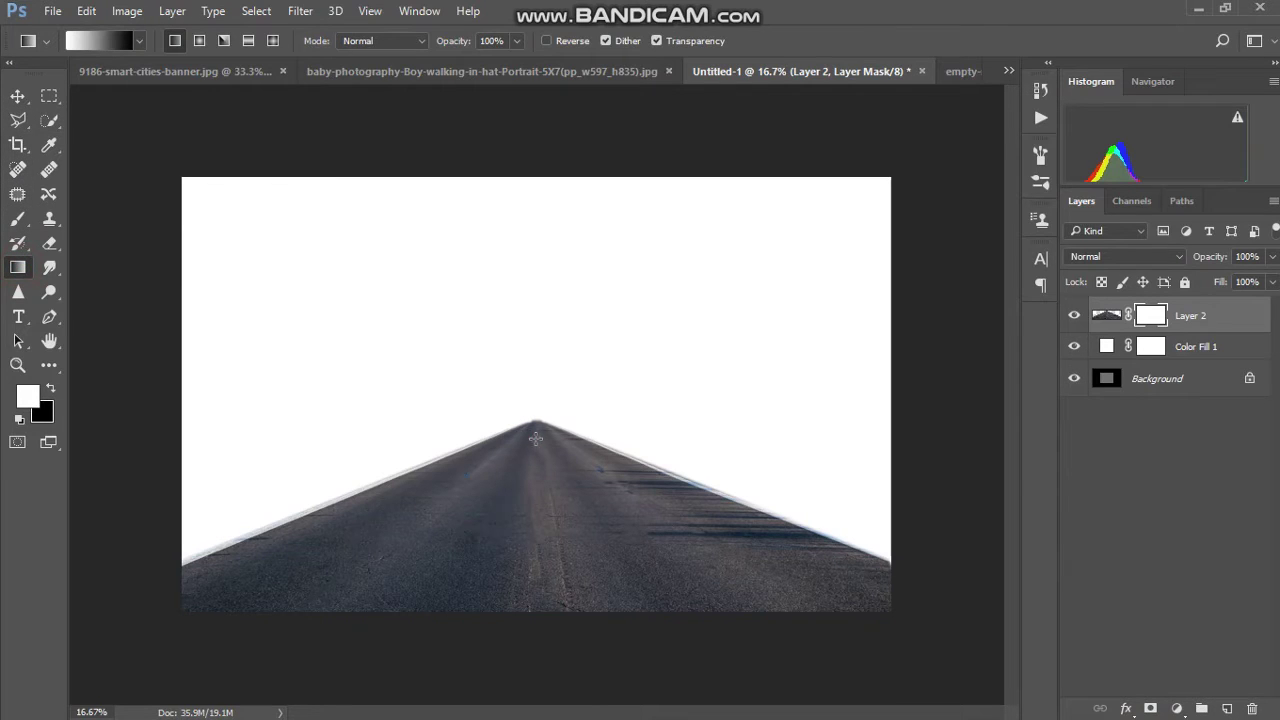
pyautogui.moveTo(536, 416); pyautogui.dragTo(536, 432)
pyautogui.moveTo(536, 432); pyautogui.dragTo(536, 420)
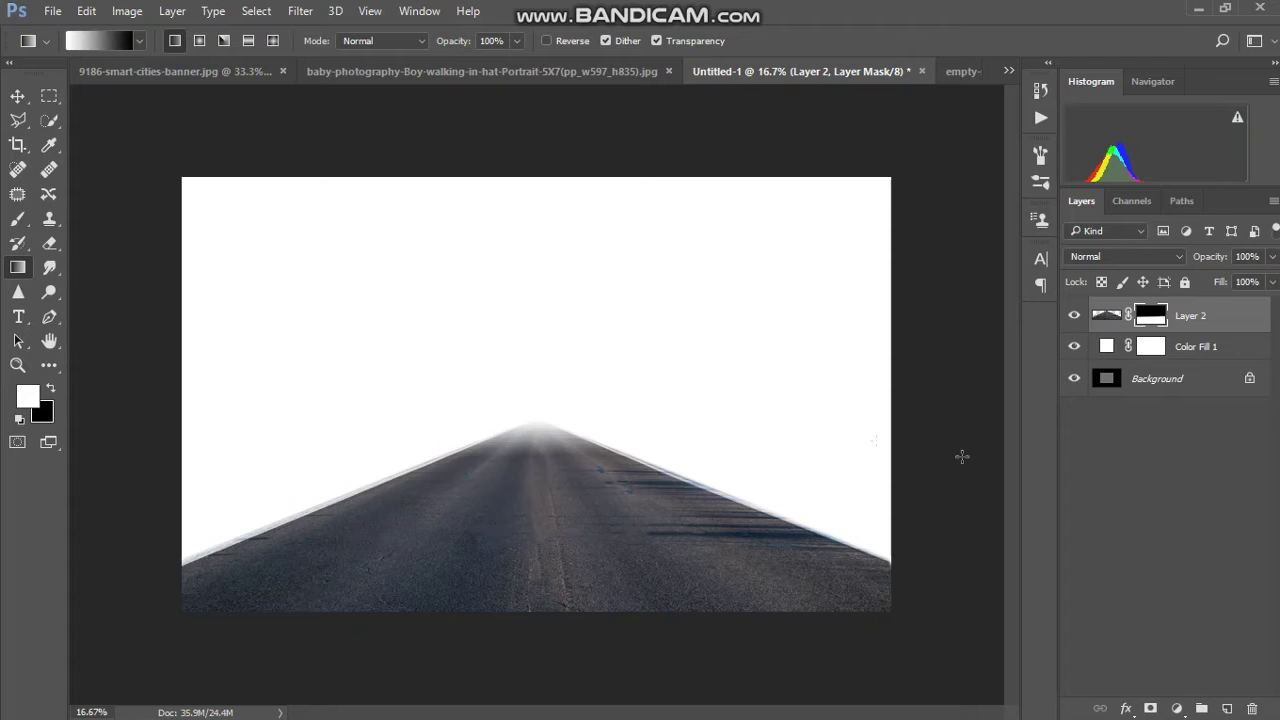
pyautogui.hotkey('ctrl', 't')
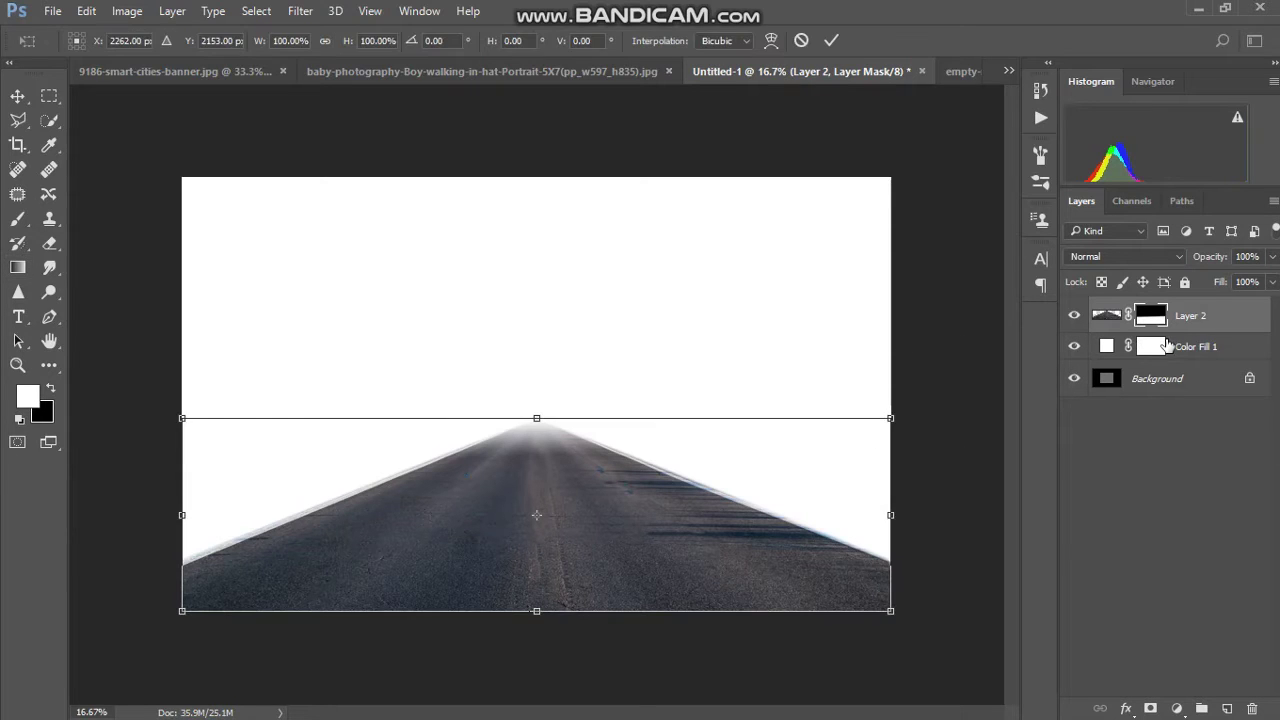
pyautogui.moveTo(537, 419); pyautogui.dragTo(536, 444)
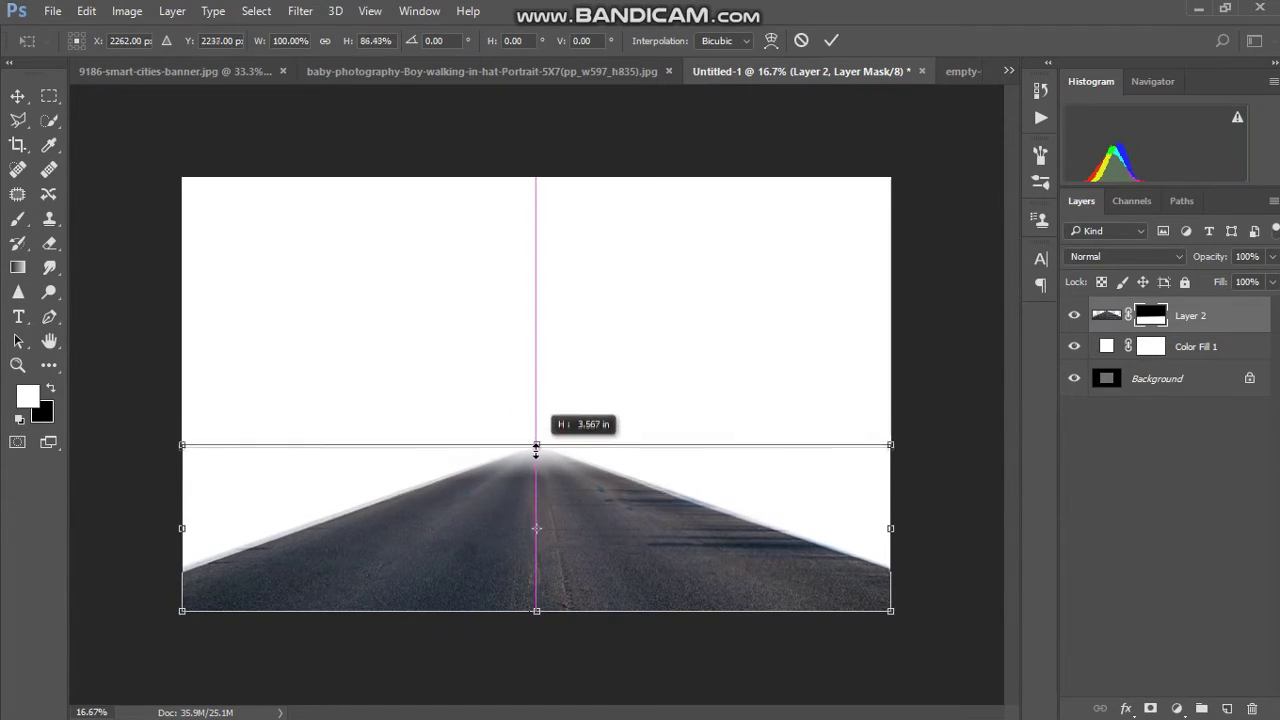
pyautogui.press('g')
pyautogui.press('Return')
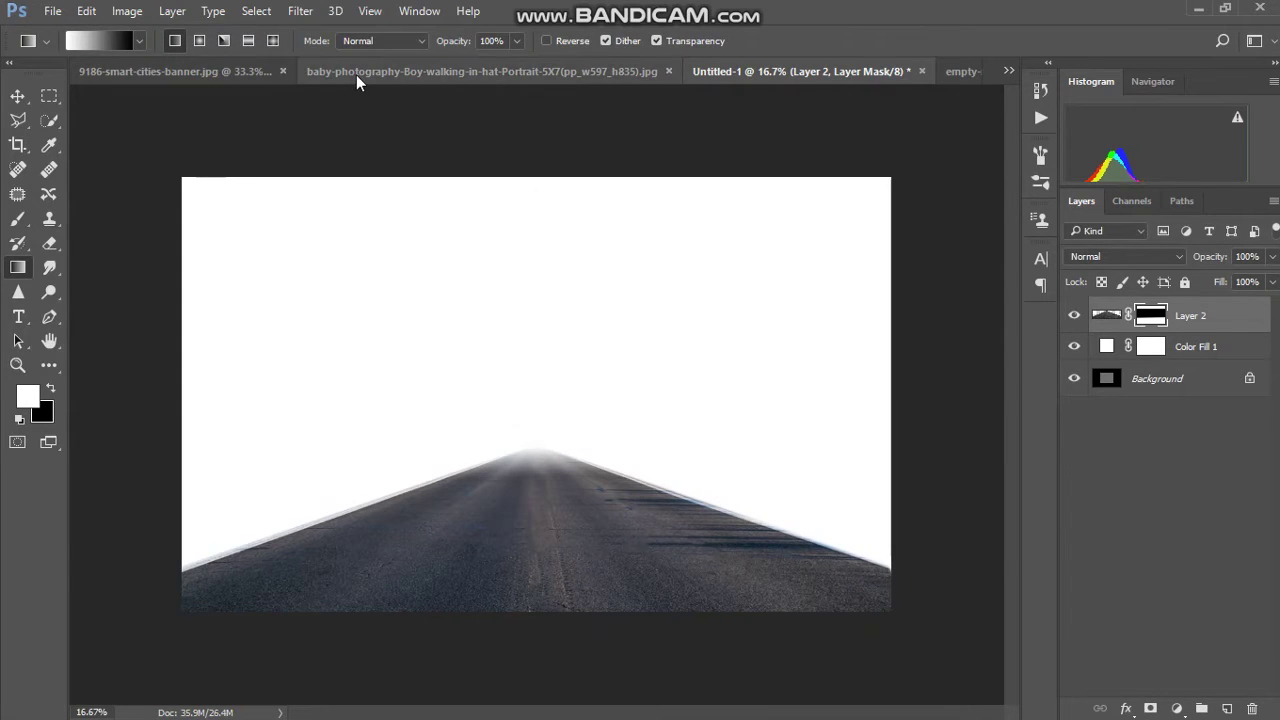
# Switch to the 9186-smart-cities-banner.jpg skyline photo.
pyautogui.click(236, 68)
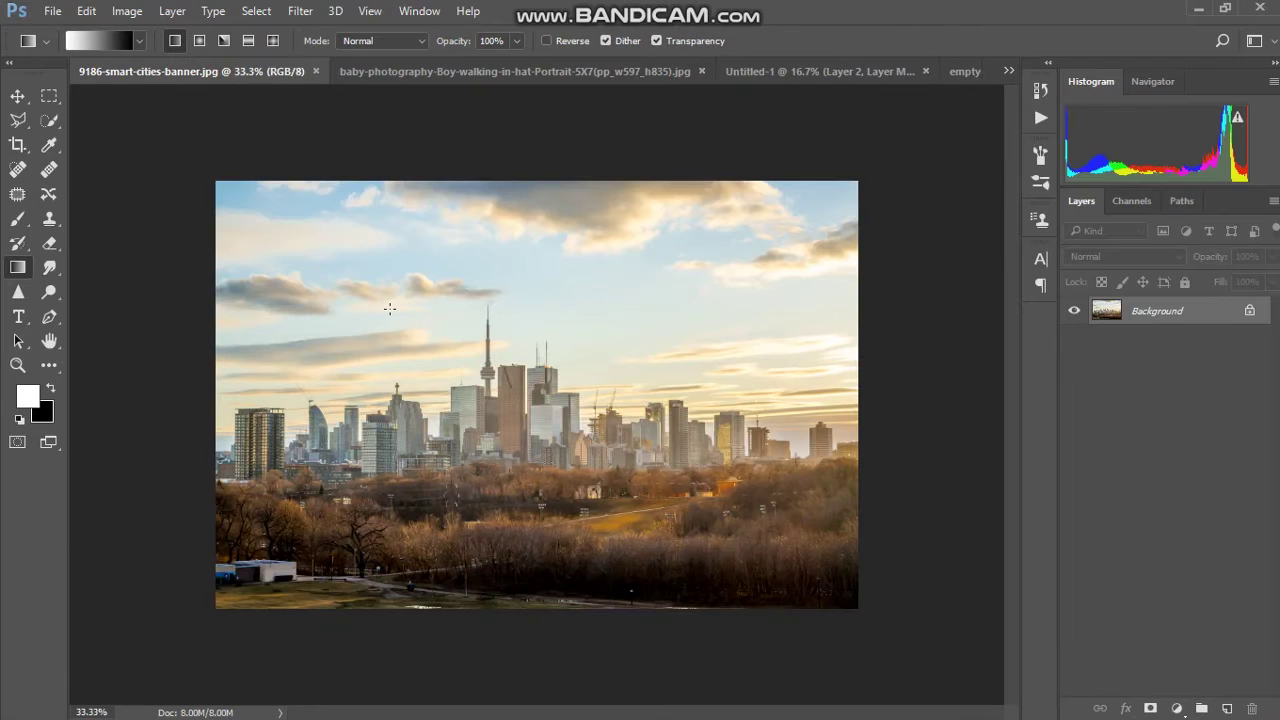
# Crop the city photo and drag it into the Untitled-1 composite.
pyautogui.click(18, 145)
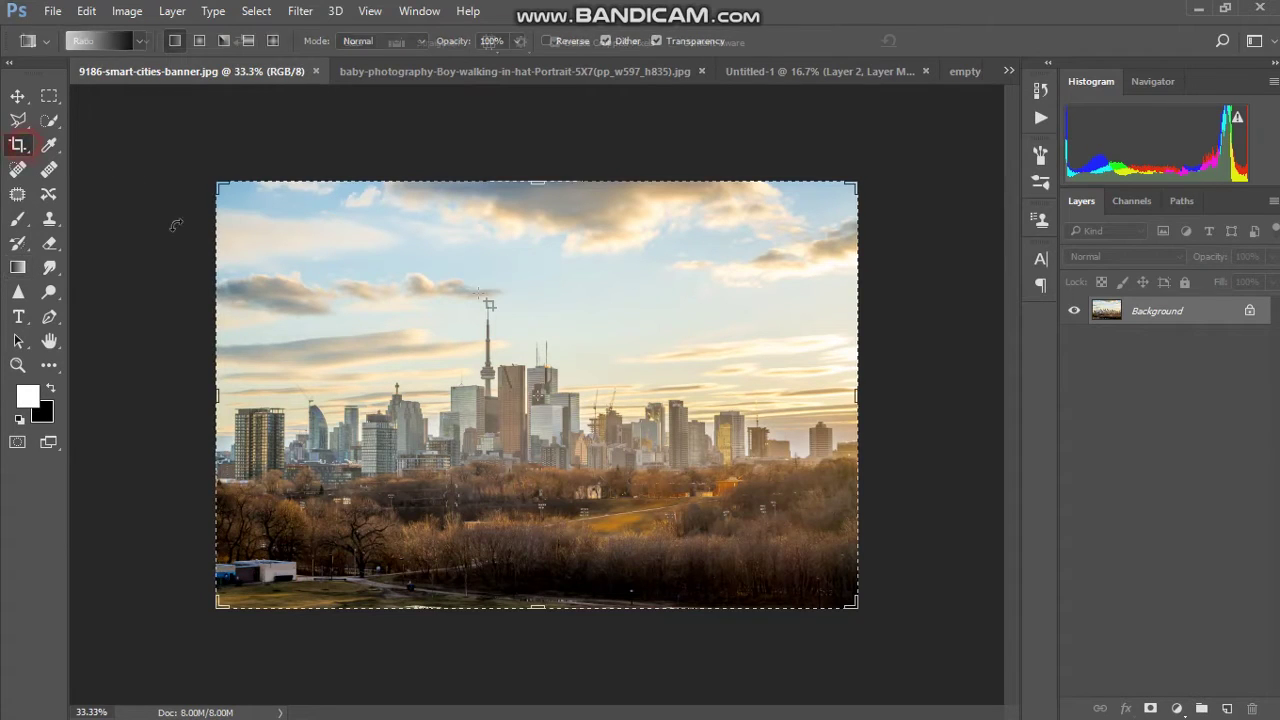
pyautogui.click(612, 356)
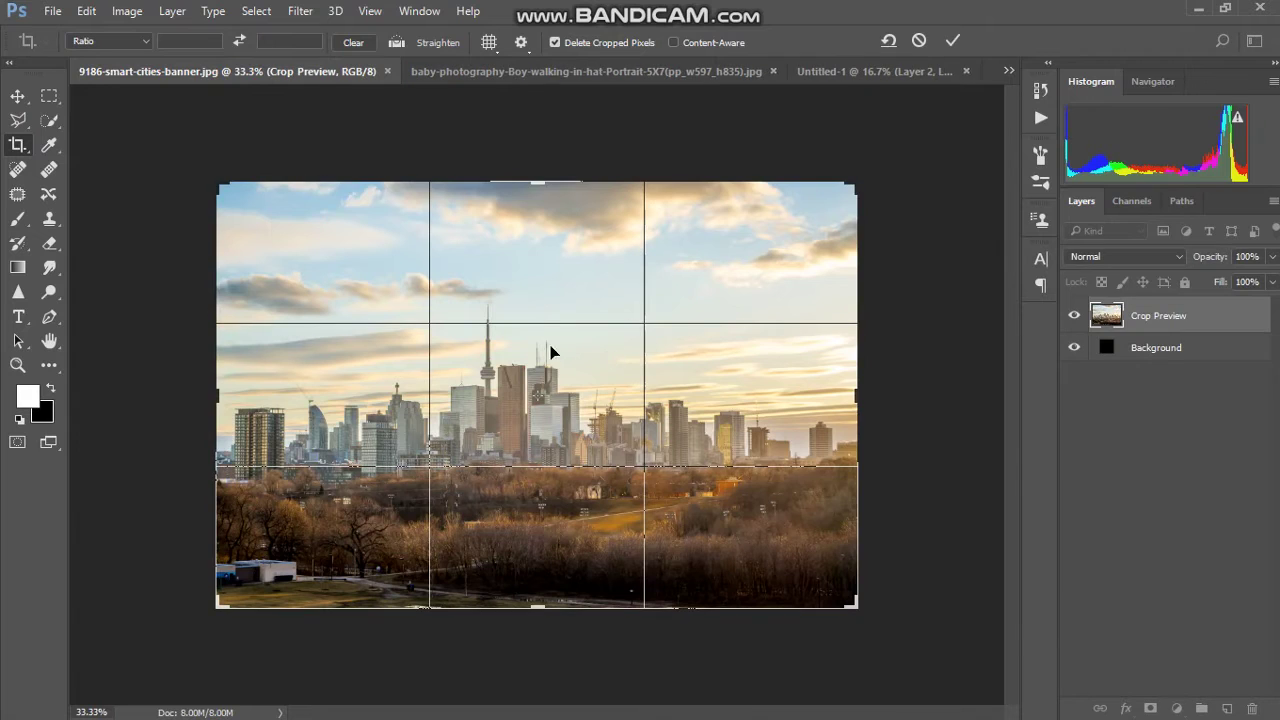
pyautogui.press('Return')
pyautogui.press('v')
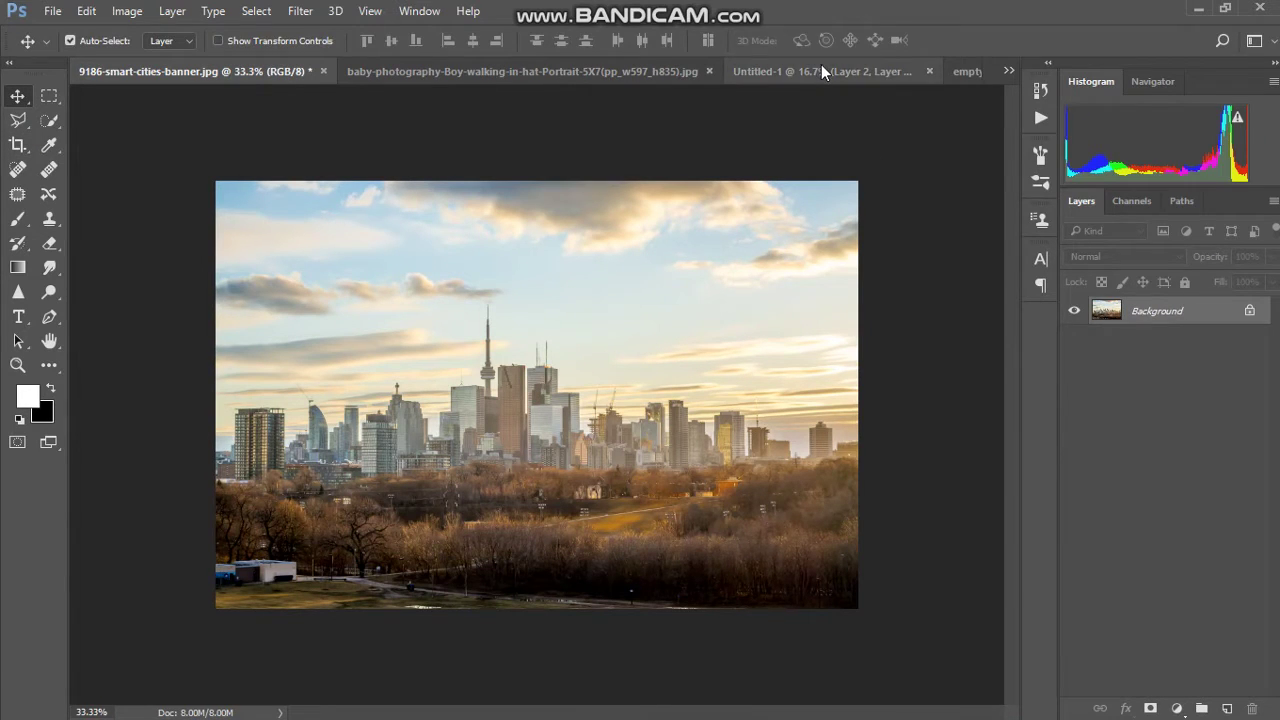
pyautogui.click(634, 253)
pyautogui.moveTo(634, 253)
pyautogui.mouseDown()
pyautogui.moveTo(798, 77)
pyautogui.moveTo(548, 400)
pyautogui.mouseUp()
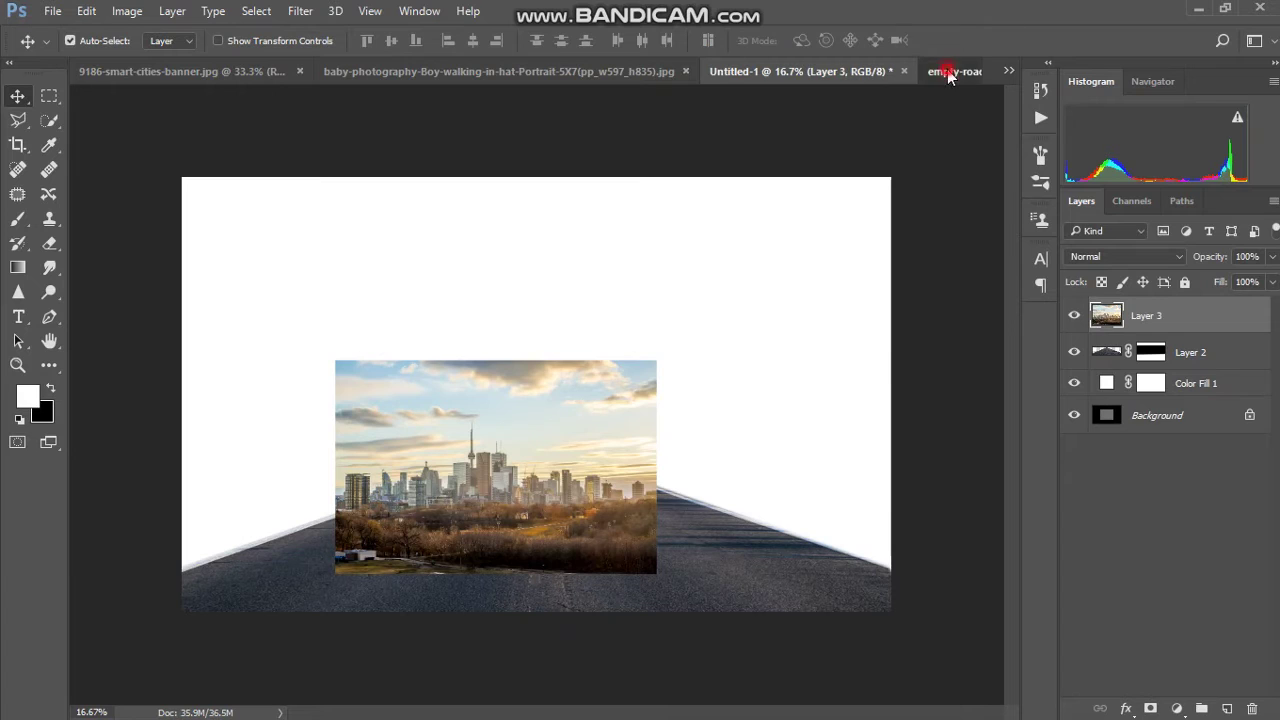
# Close empty-road.jpg without saving.
pyautogui.click(950, 74)
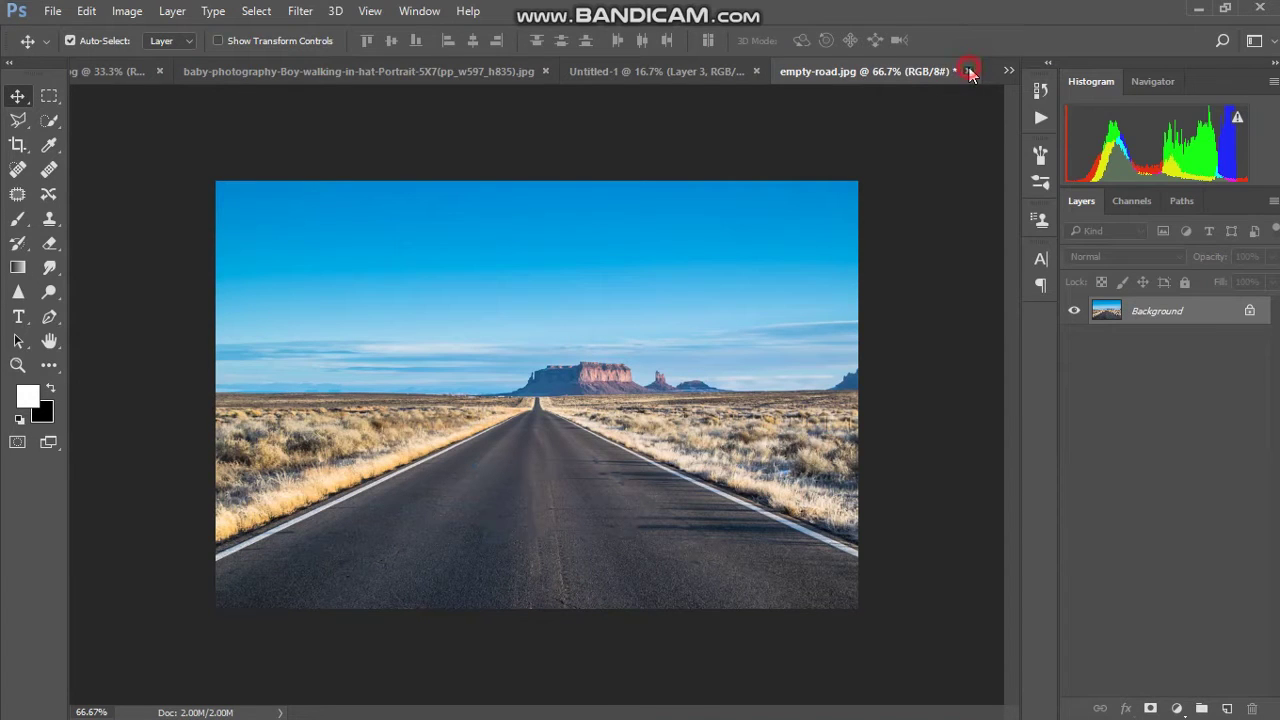
pyautogui.click(968, 71)
pyautogui.click(645, 290)
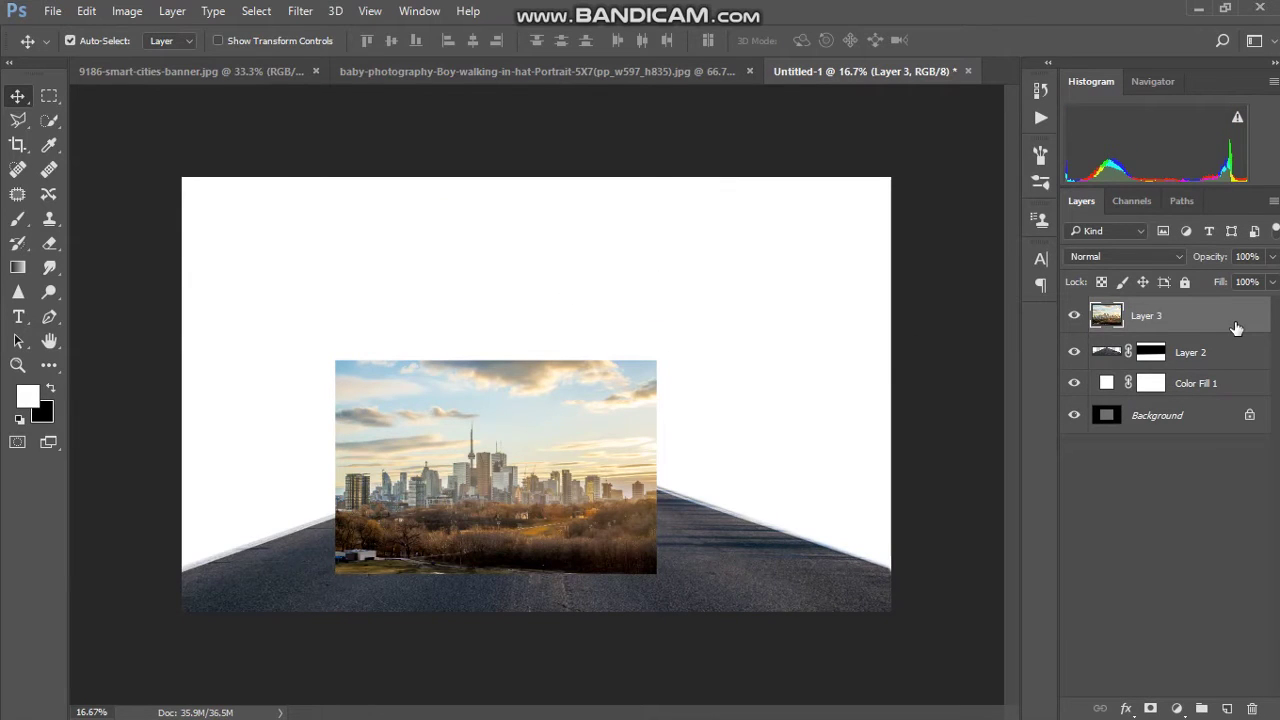
# Put Layer 3 under the road, rotate it about 90°, and enlarge it behind the road.
pyautogui.moveTo(1215, 318); pyautogui.dragTo(1203, 360)
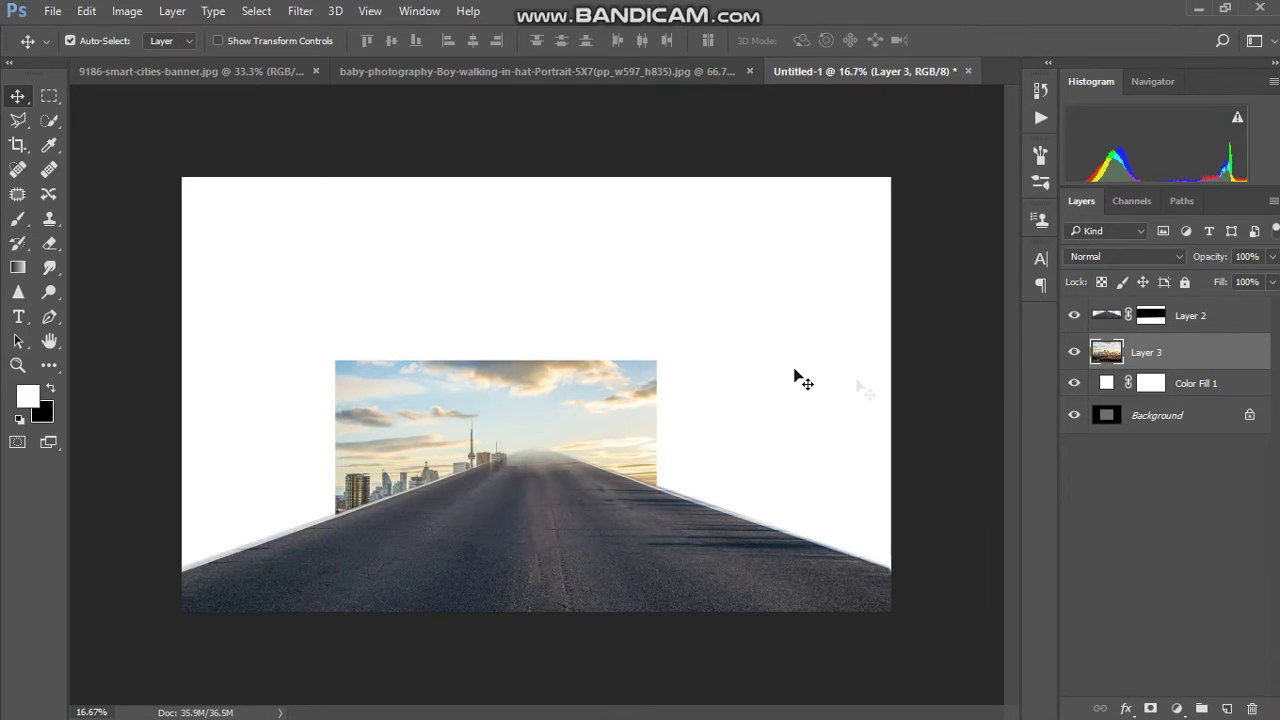
pyautogui.hotkey('ctrl', 't')
pyautogui.moveTo(575, 390); pyautogui.dragTo(481, 317)
pyautogui.moveTo(600, 259)
pyautogui.mouseDown()
pyautogui.moveTo(723, 386)
pyautogui.moveTo(606, 591)
pyautogui.moveTo(543, 609)
pyautogui.moveTo(571, 640)
pyautogui.mouseUp()
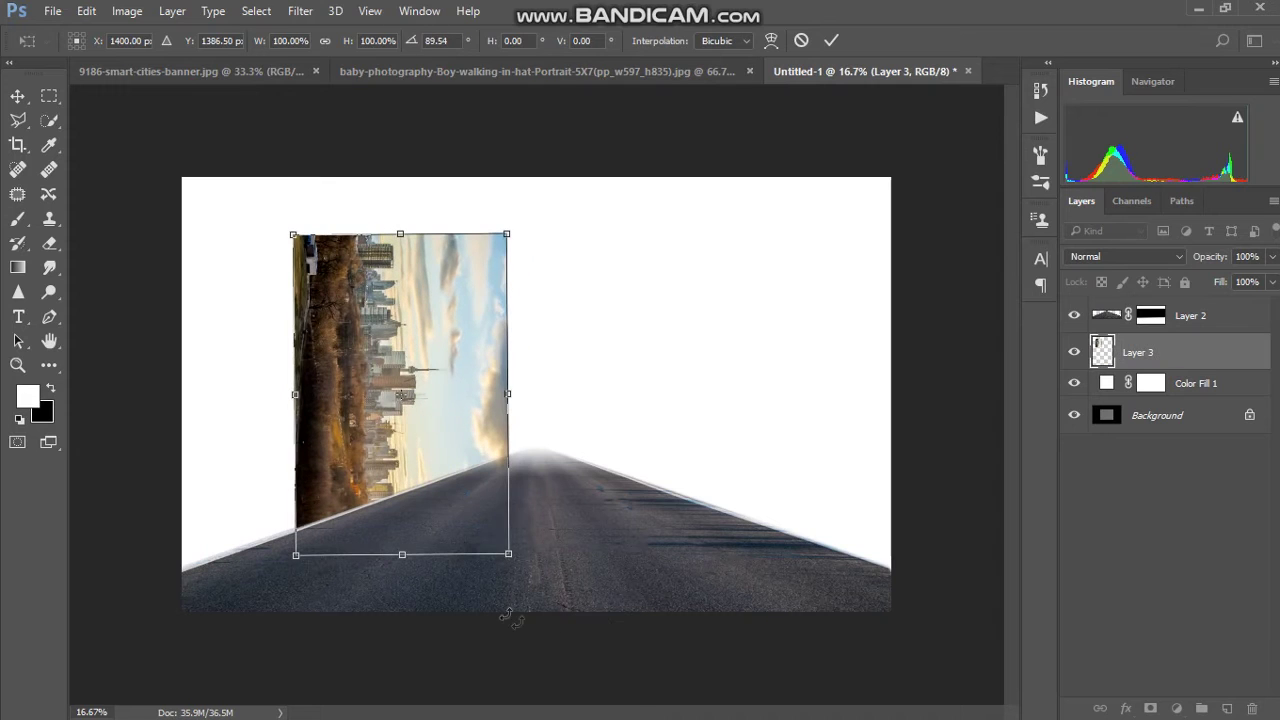
pyautogui.moveTo(294, 234)
pyautogui.mouseDown()
pyautogui.moveTo(189, 171)
pyautogui.moveTo(158, 86)
pyautogui.mouseUp()
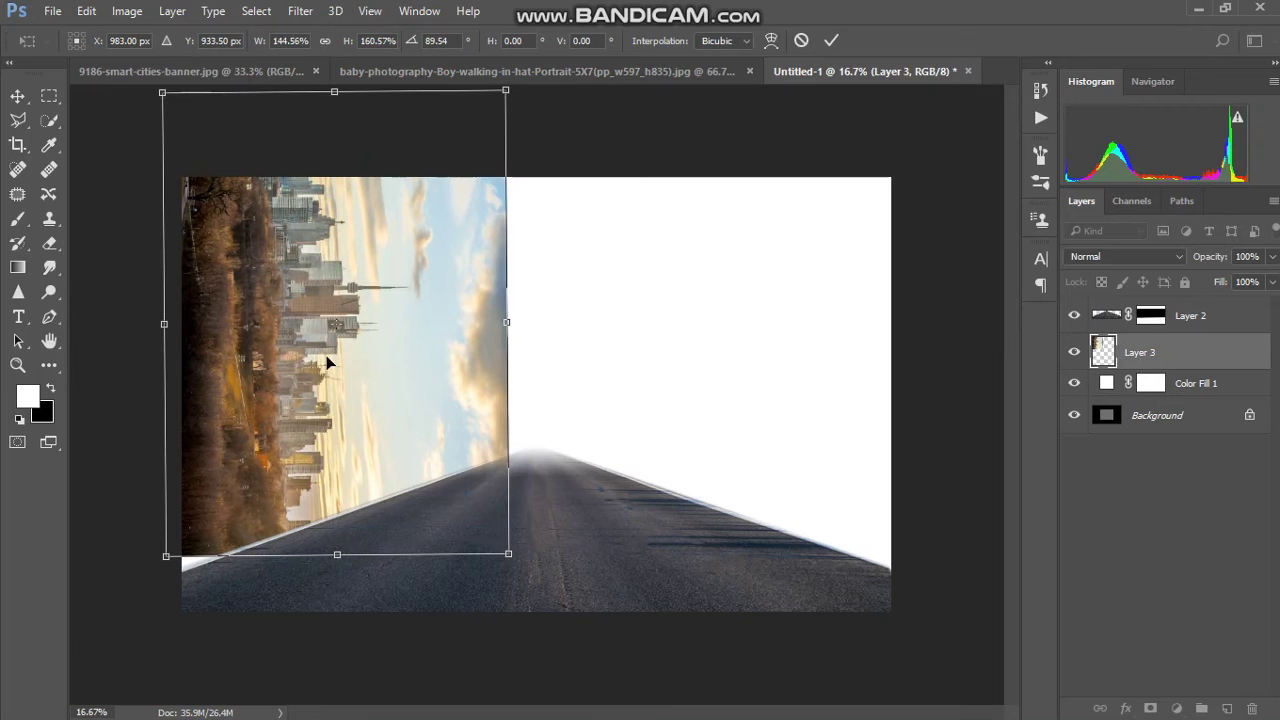
pyautogui.moveTo(509, 556)
pyautogui.mouseDown()
pyautogui.moveTo(625, 668)
pyautogui.moveTo(637, 716)
pyautogui.mouseUp()
pyautogui.moveTo(567, 338)
pyautogui.mouseDown()
pyautogui.moveTo(586, 171)
pyautogui.moveTo(570, 315)
pyautogui.mouseUp()
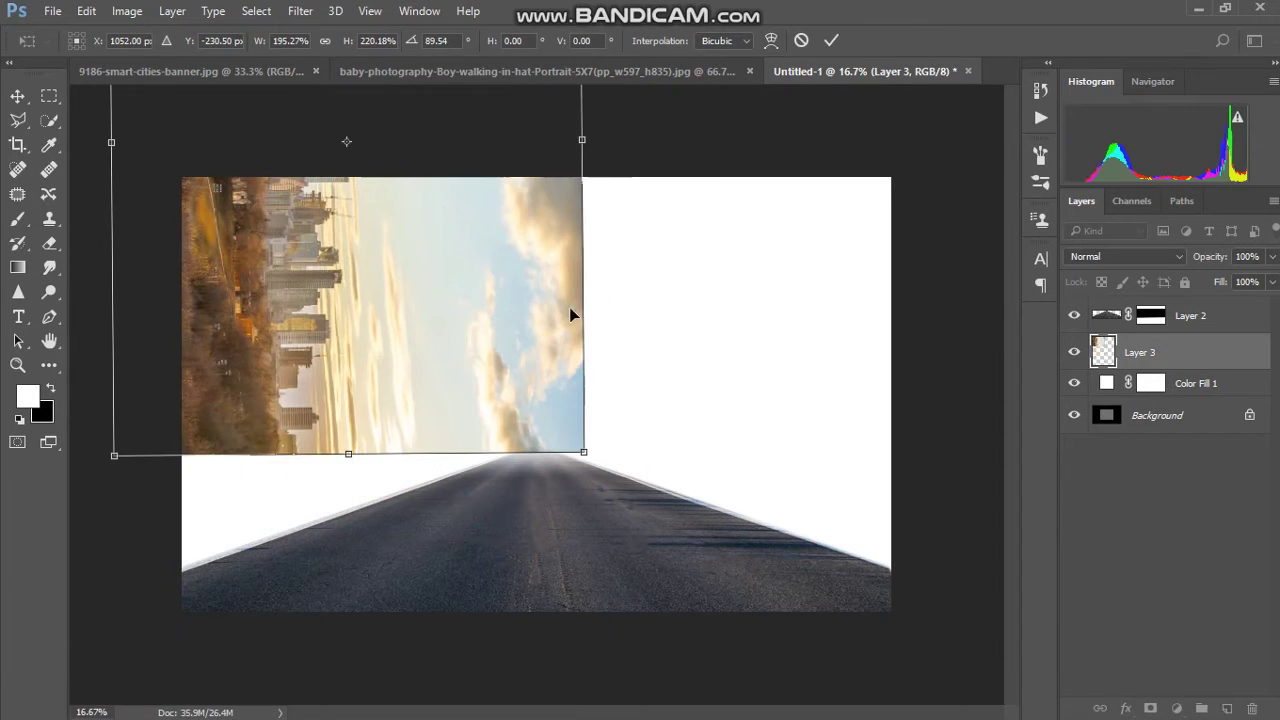
pyautogui.moveTo(584, 450)
pyautogui.mouseDown()
pyautogui.moveTo(677, 640)
pyautogui.moveTo(690, 714)
pyautogui.mouseUp()
pyautogui.moveTo(611, 583); pyautogui.dragTo(603, 646)
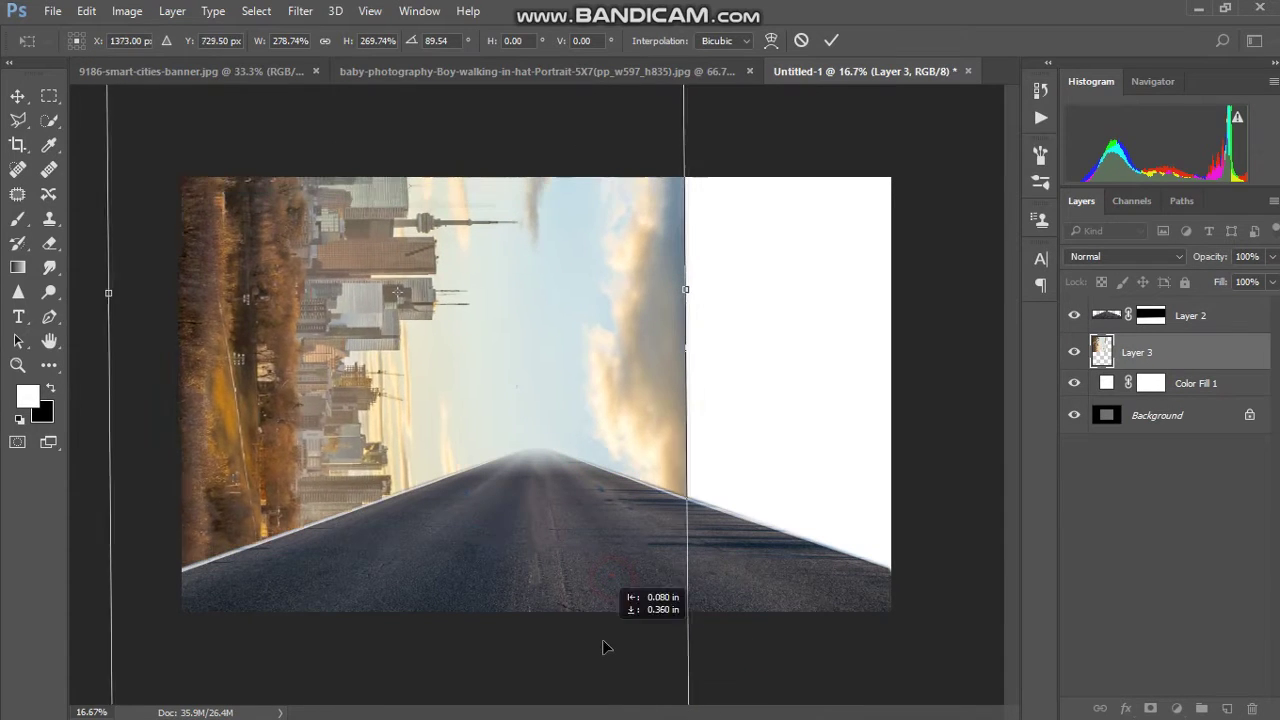
pyautogui.moveTo(517, 408)
pyautogui.mouseDown()
pyautogui.moveTo(527, 513)
pyautogui.moveTo(527, 478)
pyautogui.mouseUp()
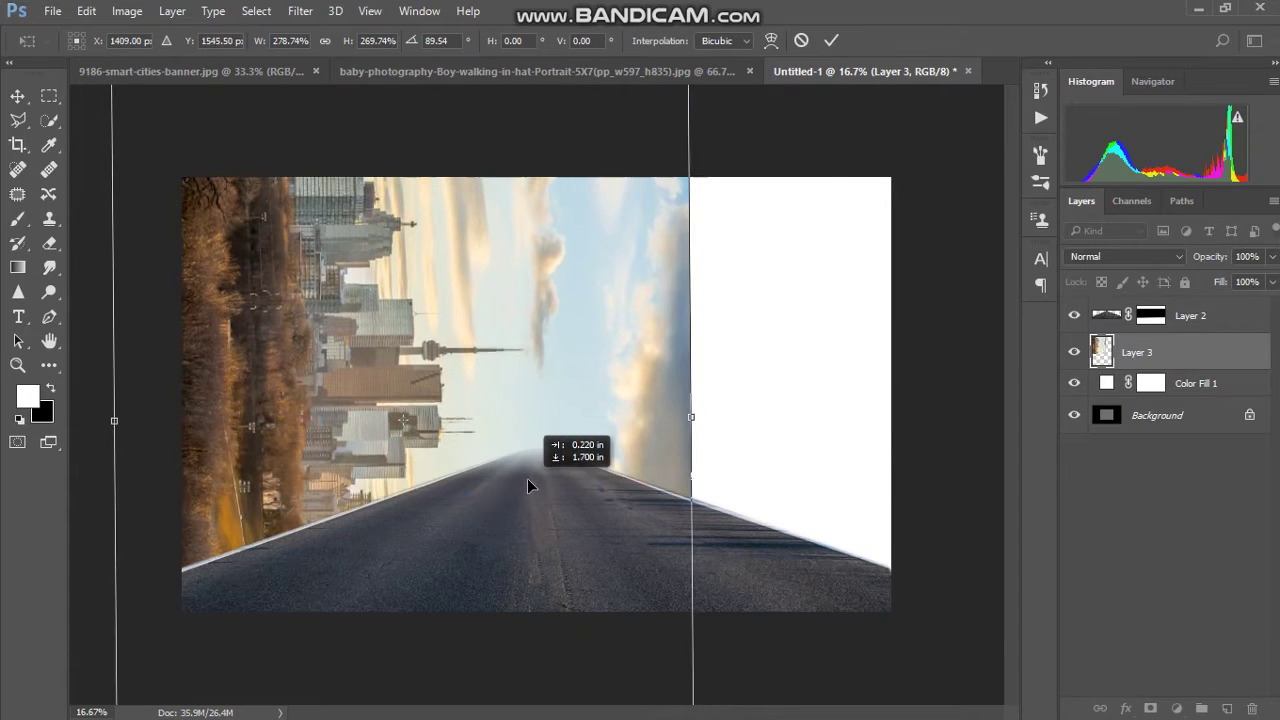
# Tilt the skyline about -0.86° and nudge it into place with arrow keys.
pyautogui.press('Return')
pyautogui.press('z')
pyautogui.keyDown('alt'); pyautogui.click(797, 470); pyautogui.keyUp('alt')
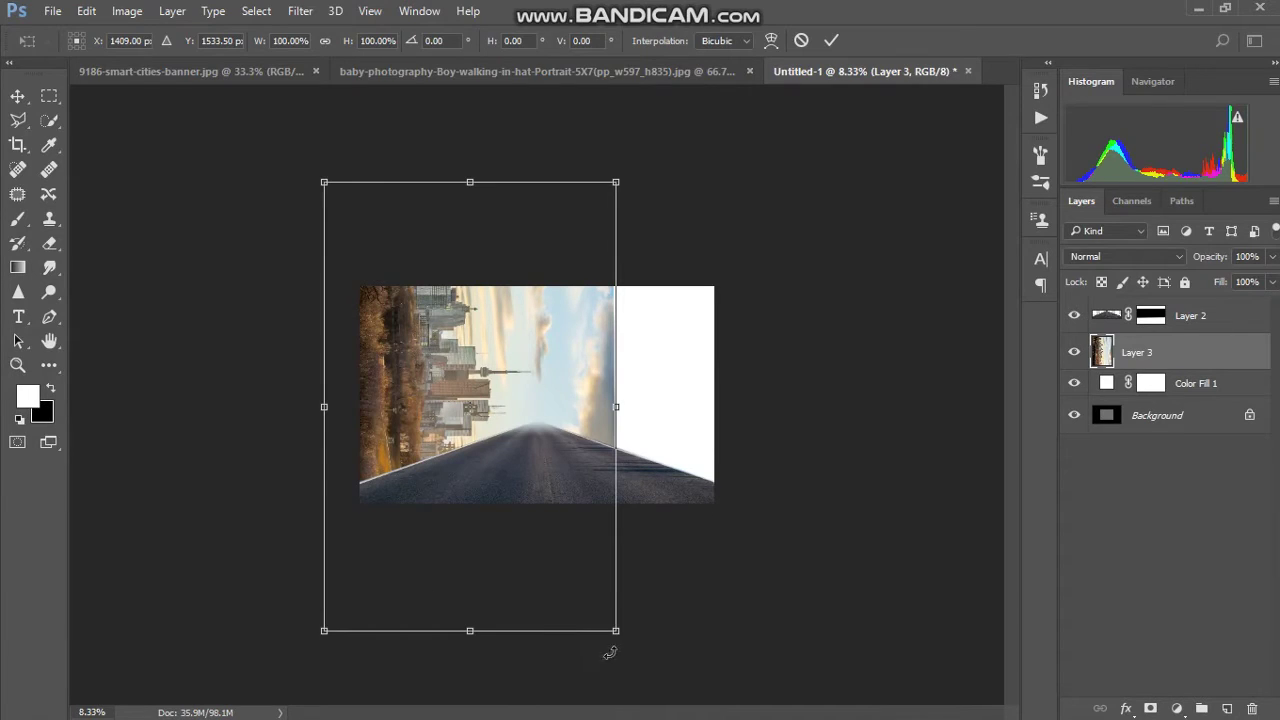
pyautogui.moveTo(632, 652); pyautogui.dragTo(638, 657)
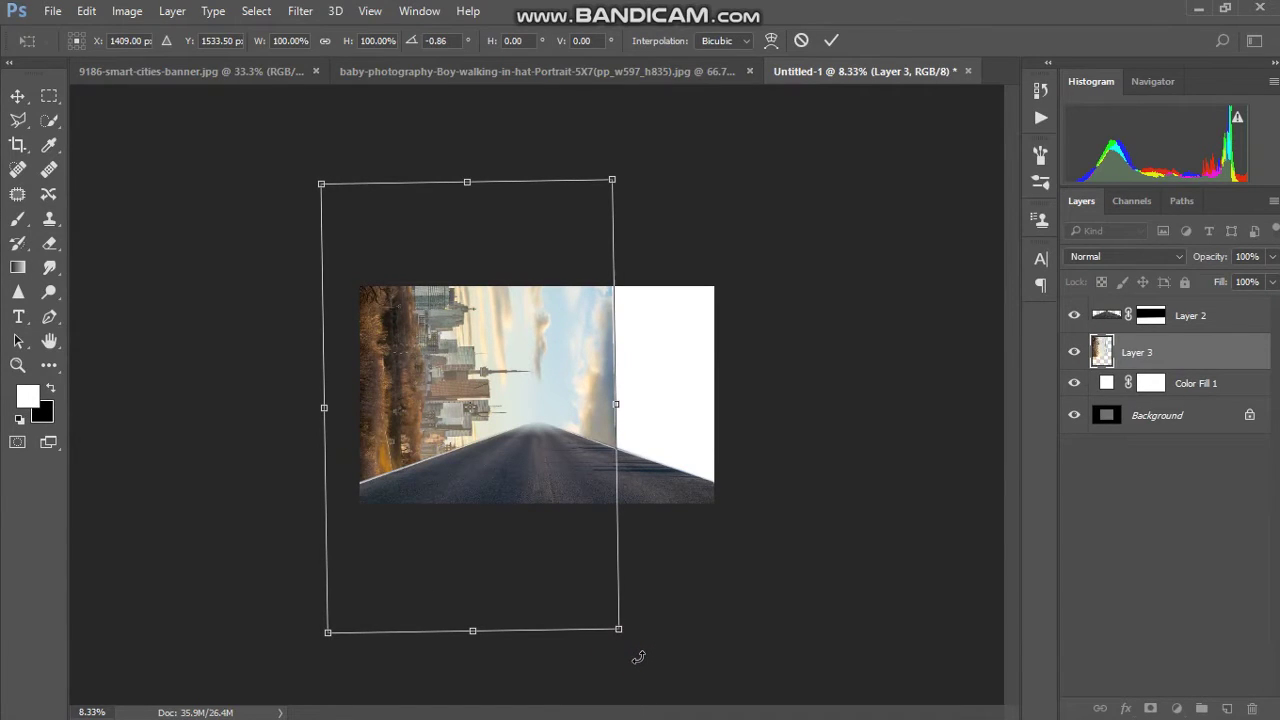
pyautogui.press('Up')
pyautogui.press('Up')
pyautogui.press('Up')
pyautogui.press('Up')
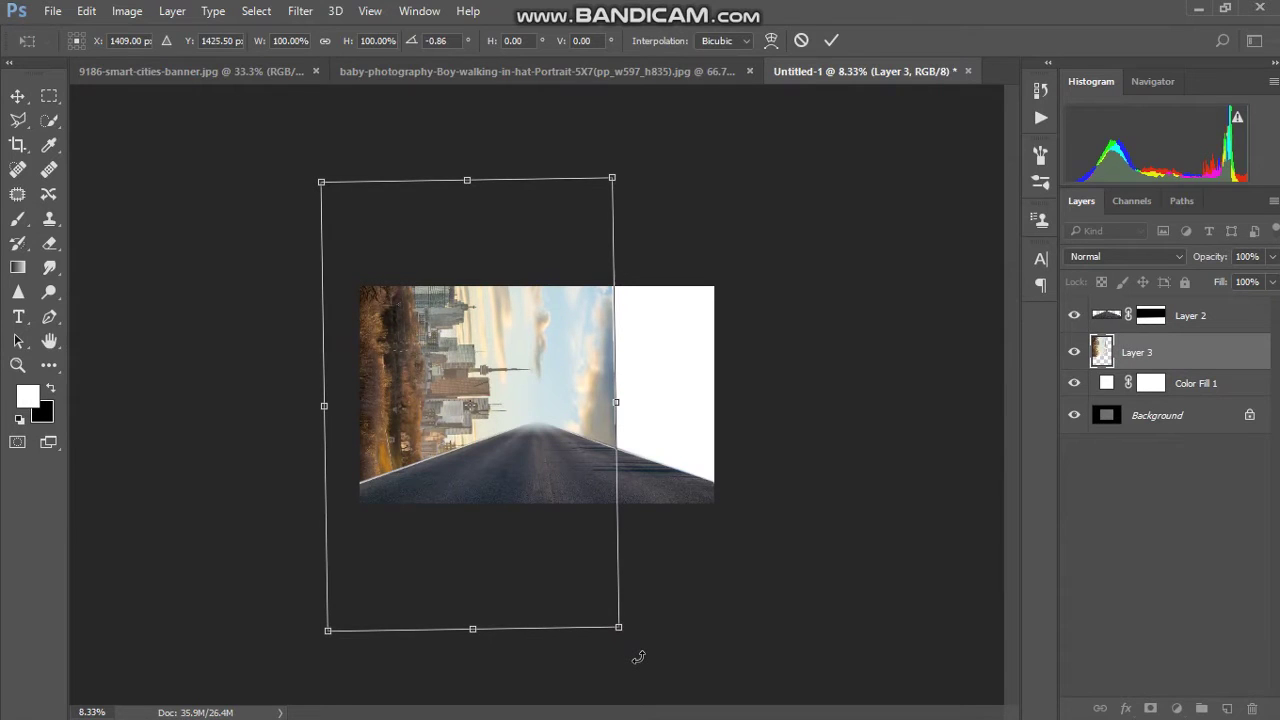
pyautogui.press('Left')
pyautogui.press('Left')
pyautogui.press('Left')
pyautogui.press('Left')
pyautogui.press('Left')
pyautogui.press('Left')
pyautogui.press('Up')
pyautogui.press('Left')
pyautogui.press('Left')
pyautogui.press('Left')
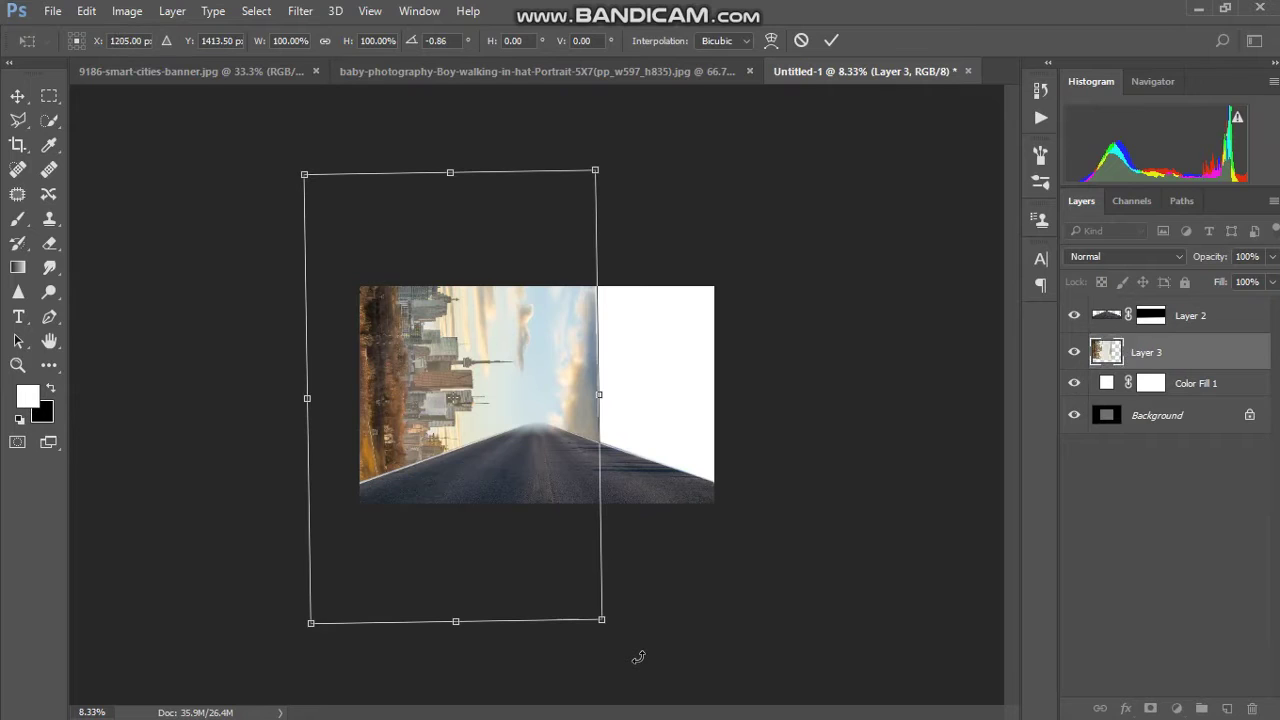
pyautogui.press('Right')
pyautogui.press('Right')
pyautogui.press('Left')
pyautogui.press('Left')
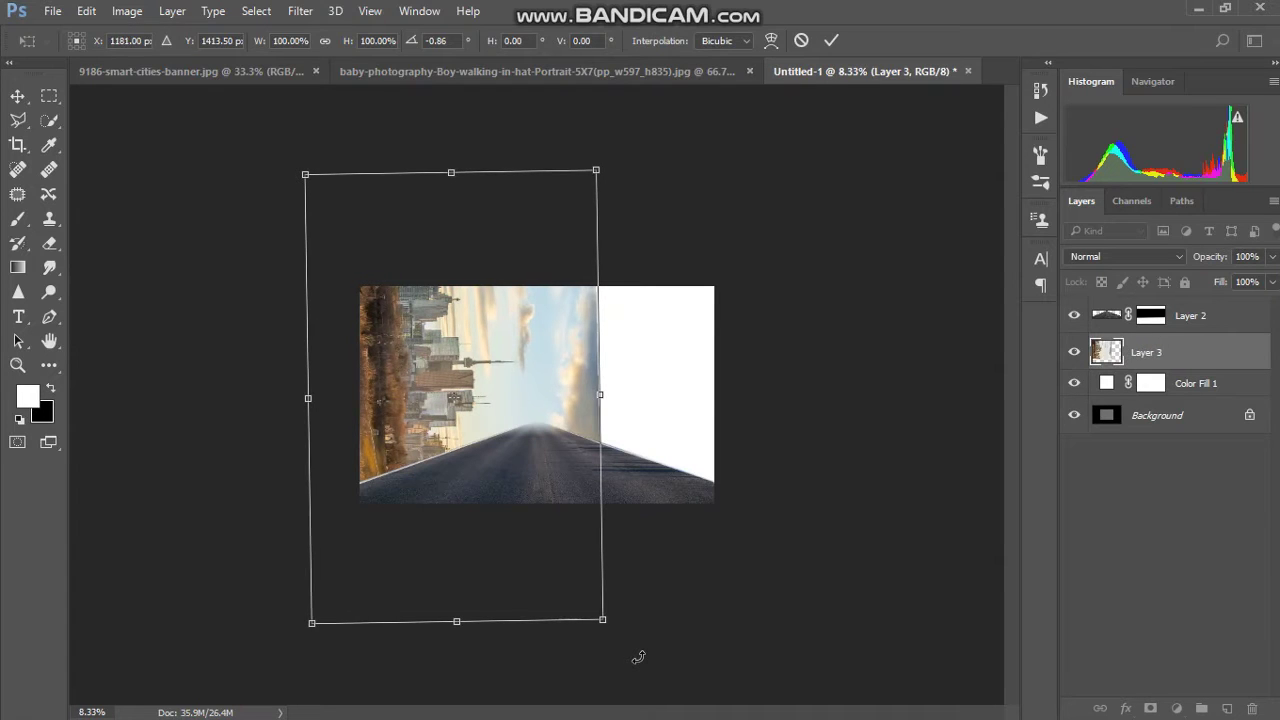
pyautogui.press('Left')
pyautogui.press('Left')
pyautogui.press('Left')
pyautogui.press('Left')
pyautogui.press('Left')
pyautogui.press('Left')
pyautogui.press('Left')
pyautogui.press('Left')
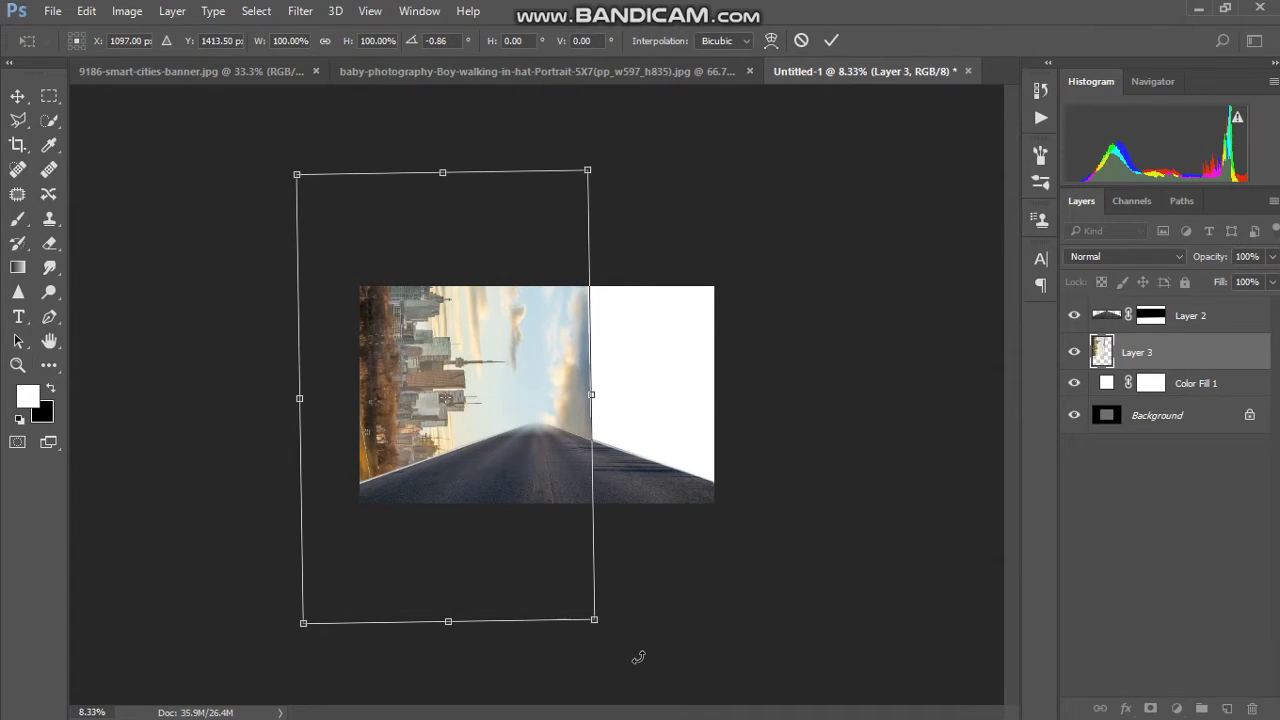
pyautogui.hotkey('ctrl', 'space')
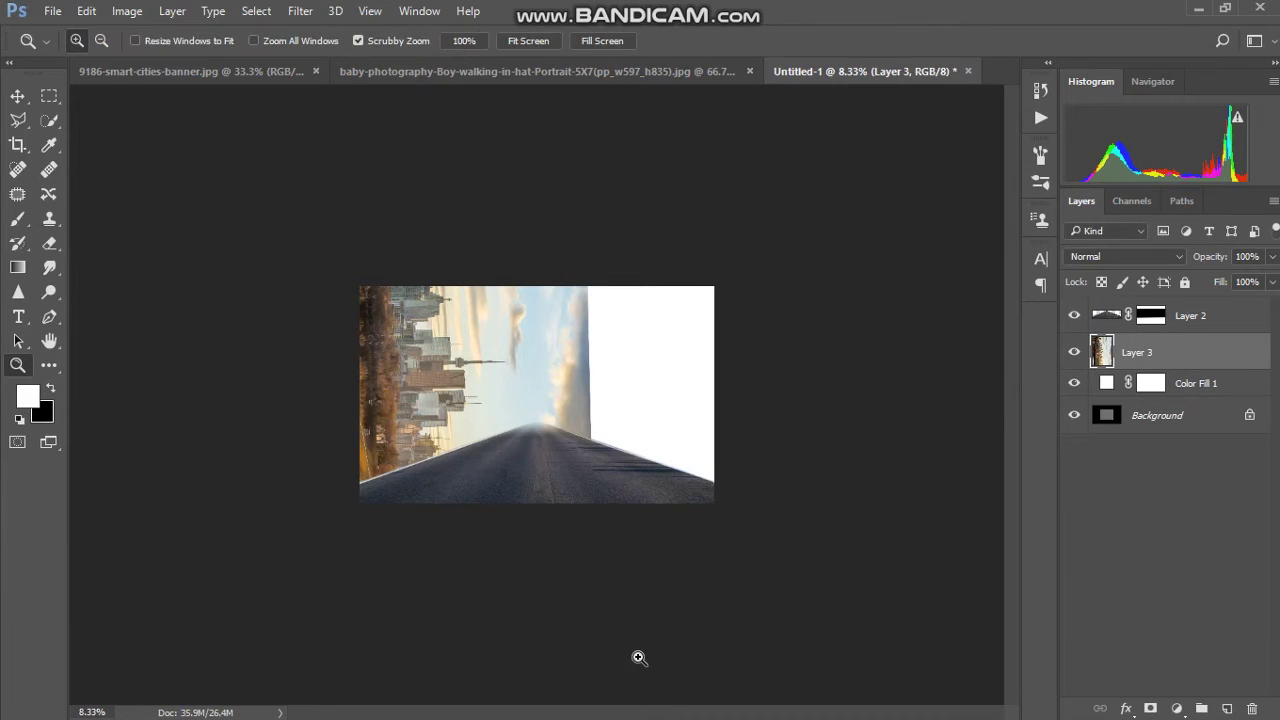
# Duplicate the skyline, flip the copy horizontally around its right edge, and erase the centre strip.
pyautogui.hotkey('ctrl', 'j')
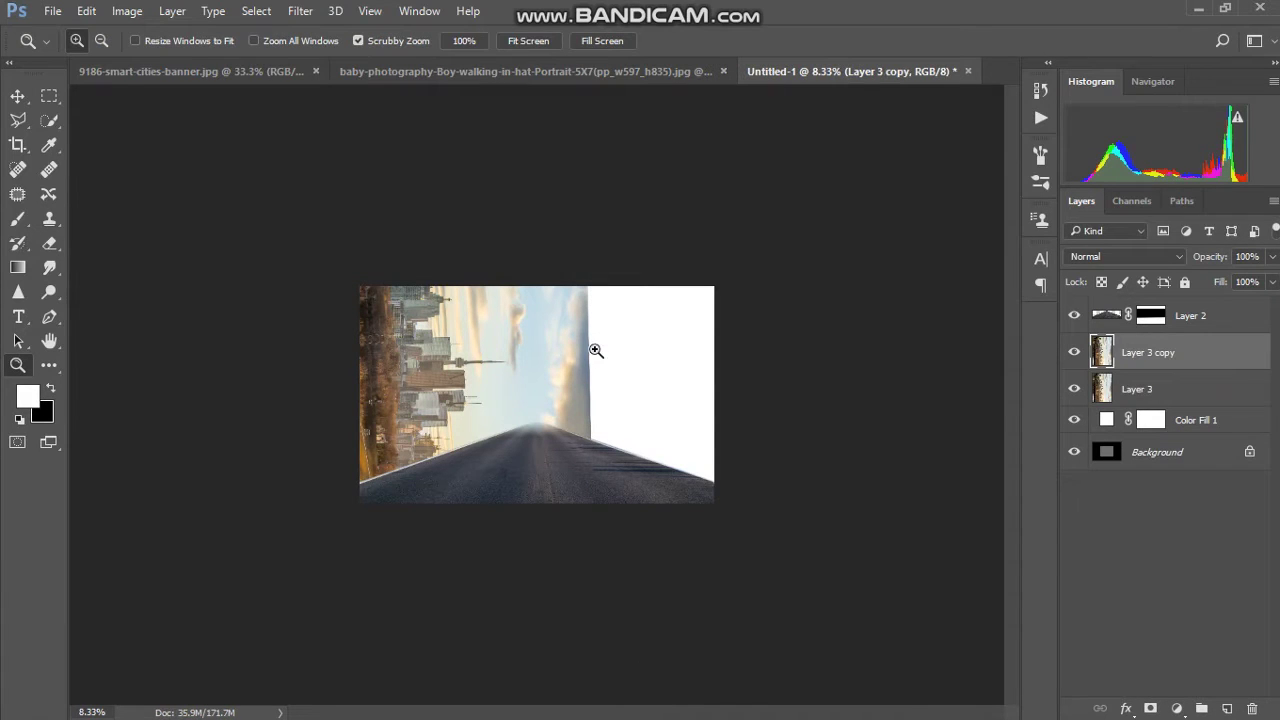
pyautogui.hotkey('ctrl', 't')
pyautogui.moveTo(447, 402)
pyautogui.mouseDown()
pyautogui.moveTo(556, 400)
pyautogui.moveTo(540, 390)
pyautogui.mouseUp()
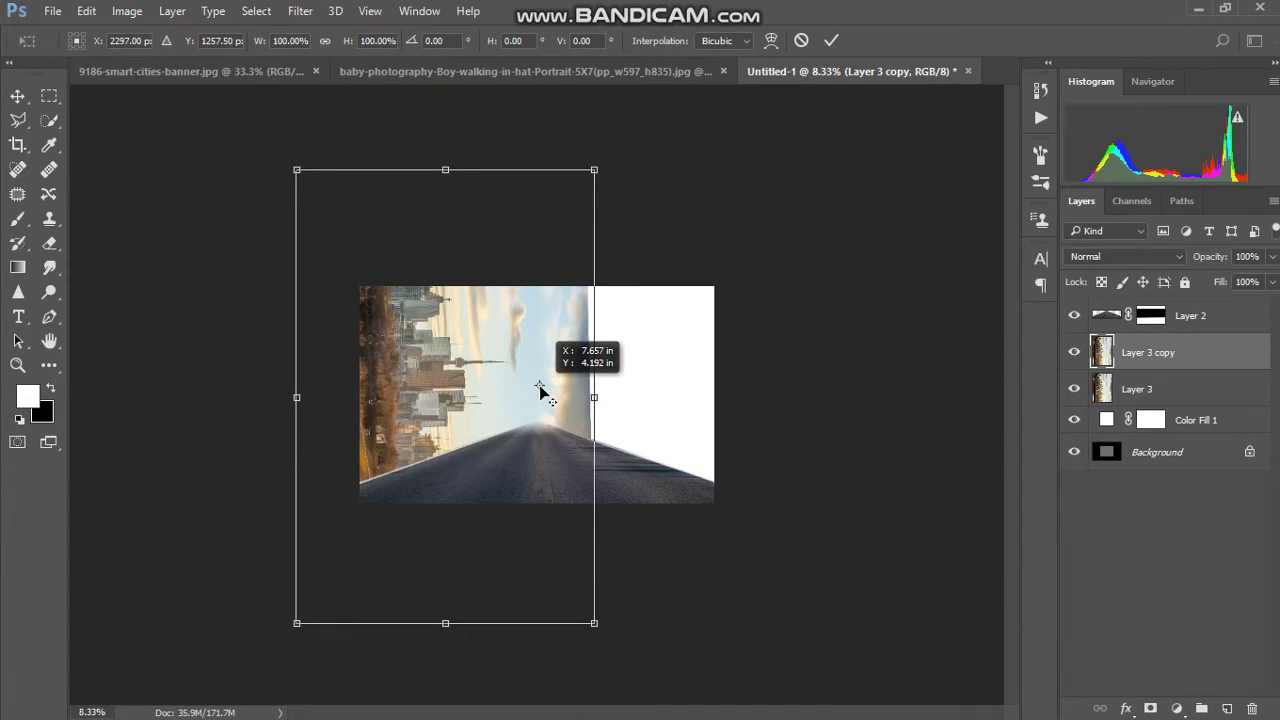
pyautogui.rightClick(540, 388)
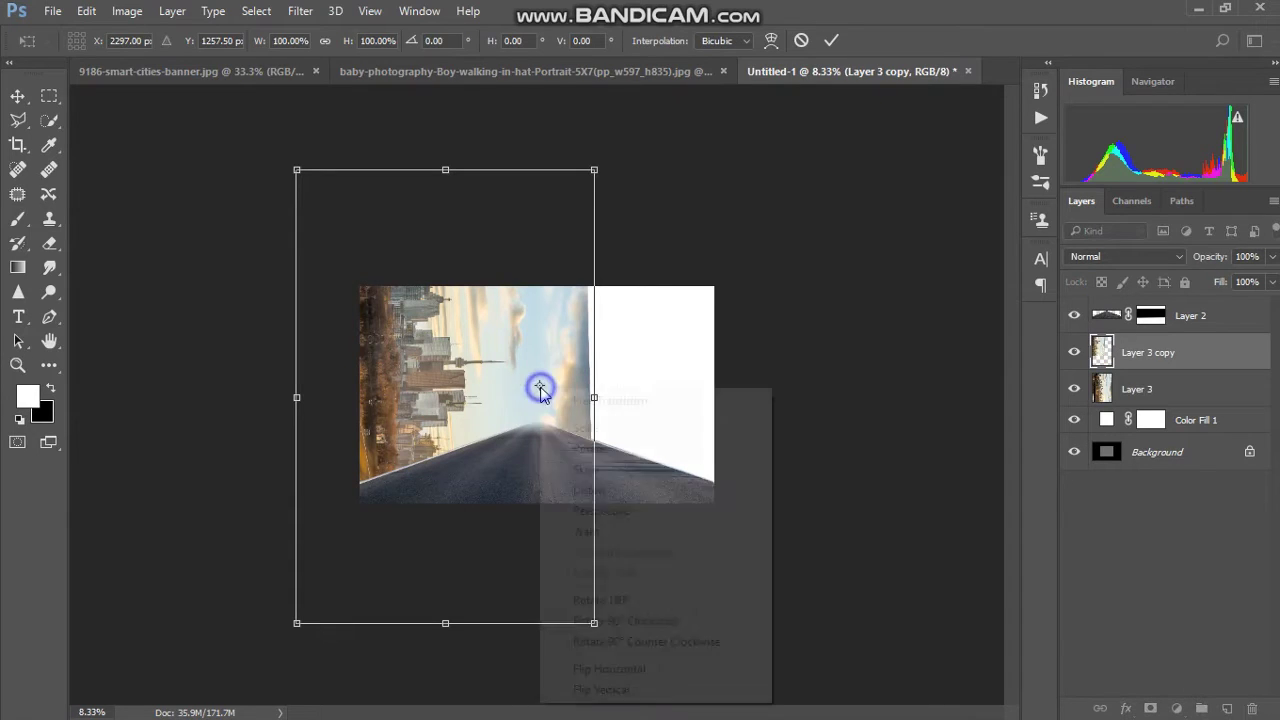
pyautogui.click(620, 670)
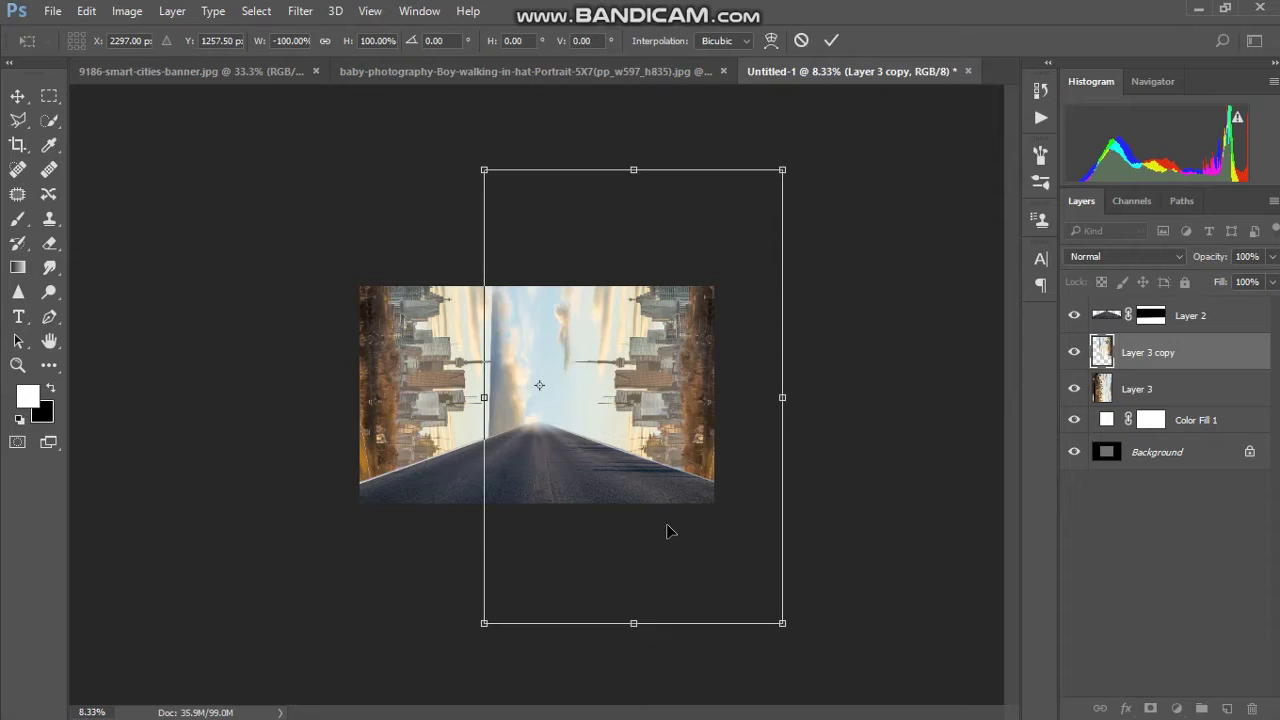
pyautogui.hotkey('ctrl', 'space')
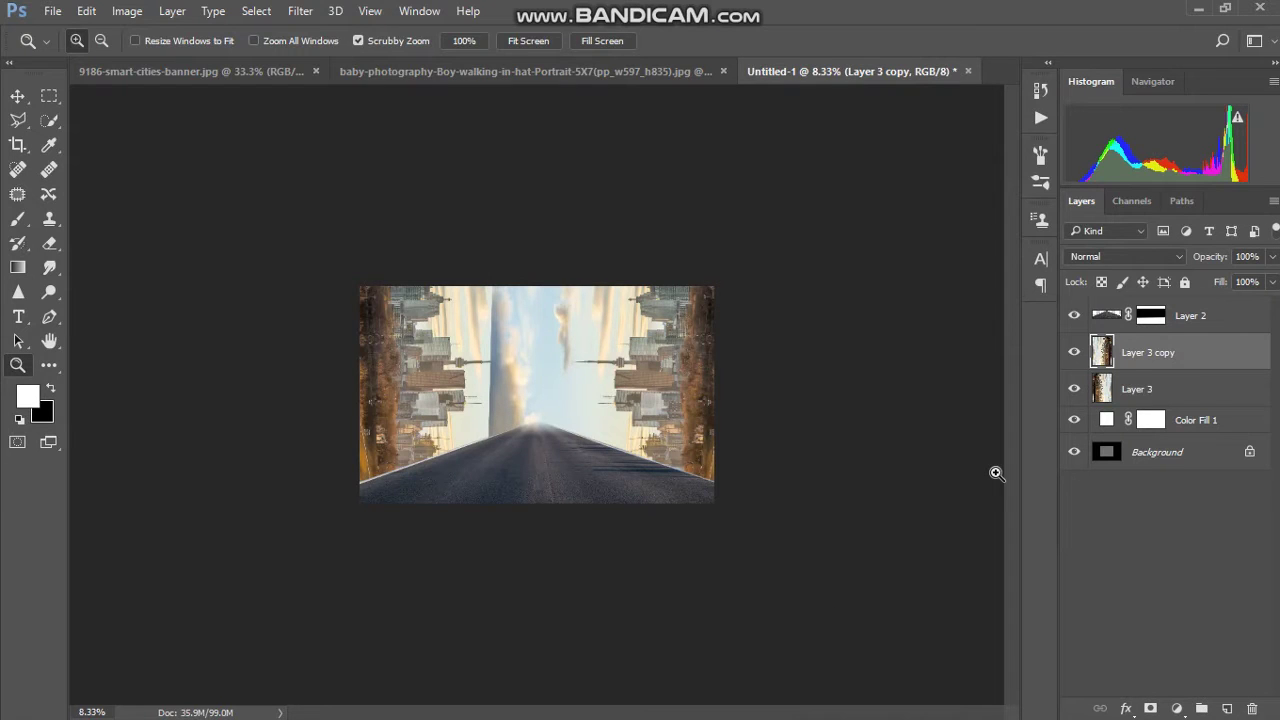
pyautogui.press('e')
pyautogui.moveTo(443, 254)
pyautogui.mouseDown()
pyautogui.moveTo(474, 284)
pyautogui.moveTo(503, 456)
pyautogui.moveTo(520, 331)
pyautogui.moveTo(528, 345)
pyautogui.mouseUp()
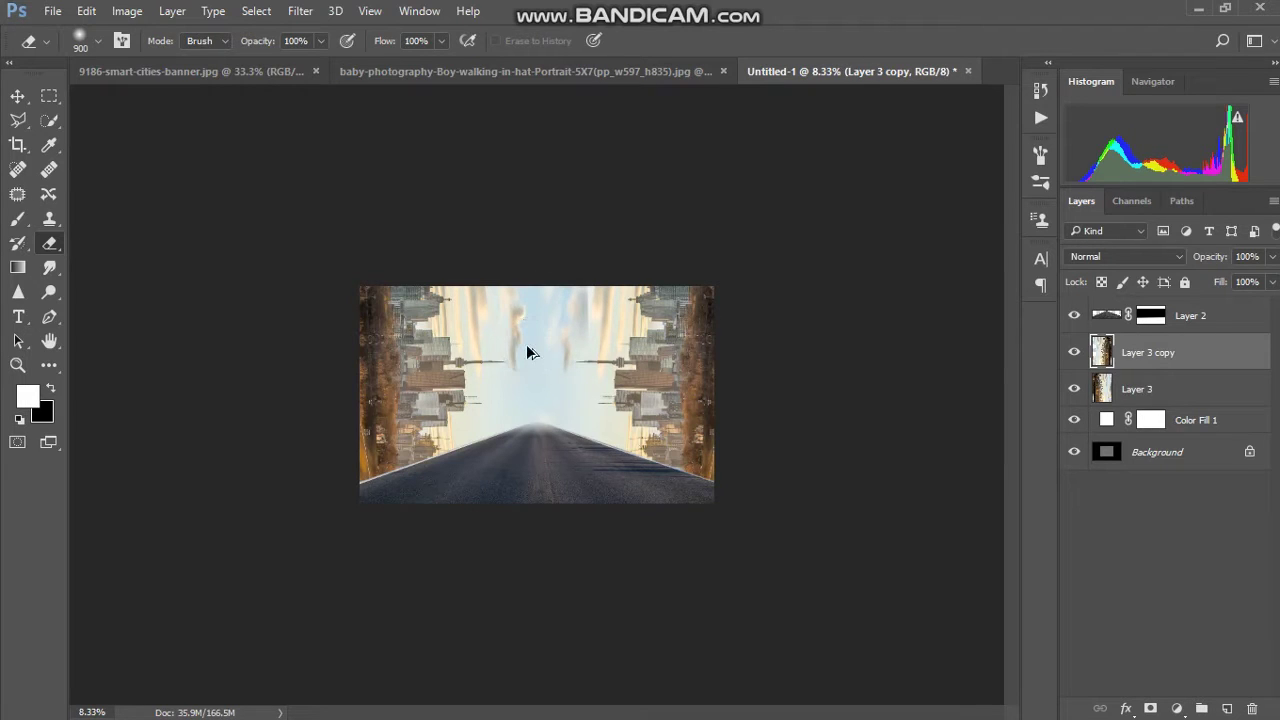
# Redo the centre-strip erasure and tilt the mirrored copy about -2°.
pyautogui.hotkey('ctrl', 'alt', 'z')
pyautogui.click(501, 305)
pyautogui.moveTo(501, 305); pyautogui.dragTo(502, 428)
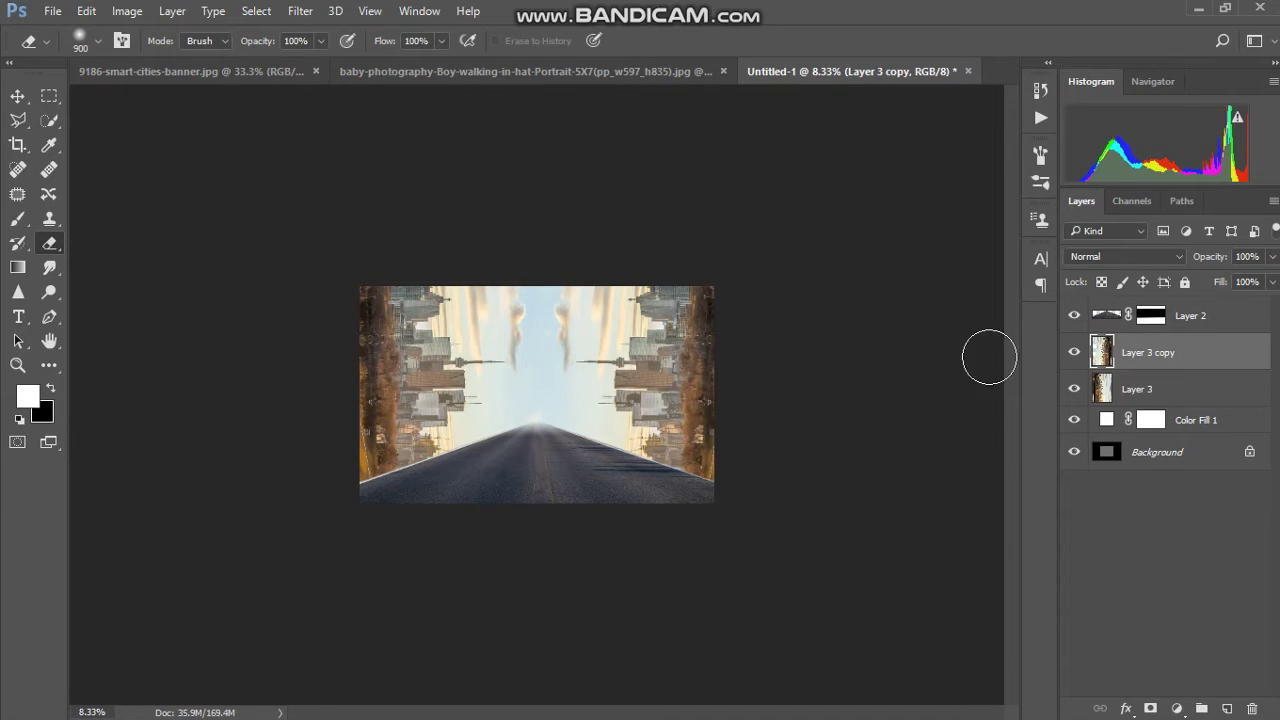
pyautogui.hotkey('ctrl', 't')
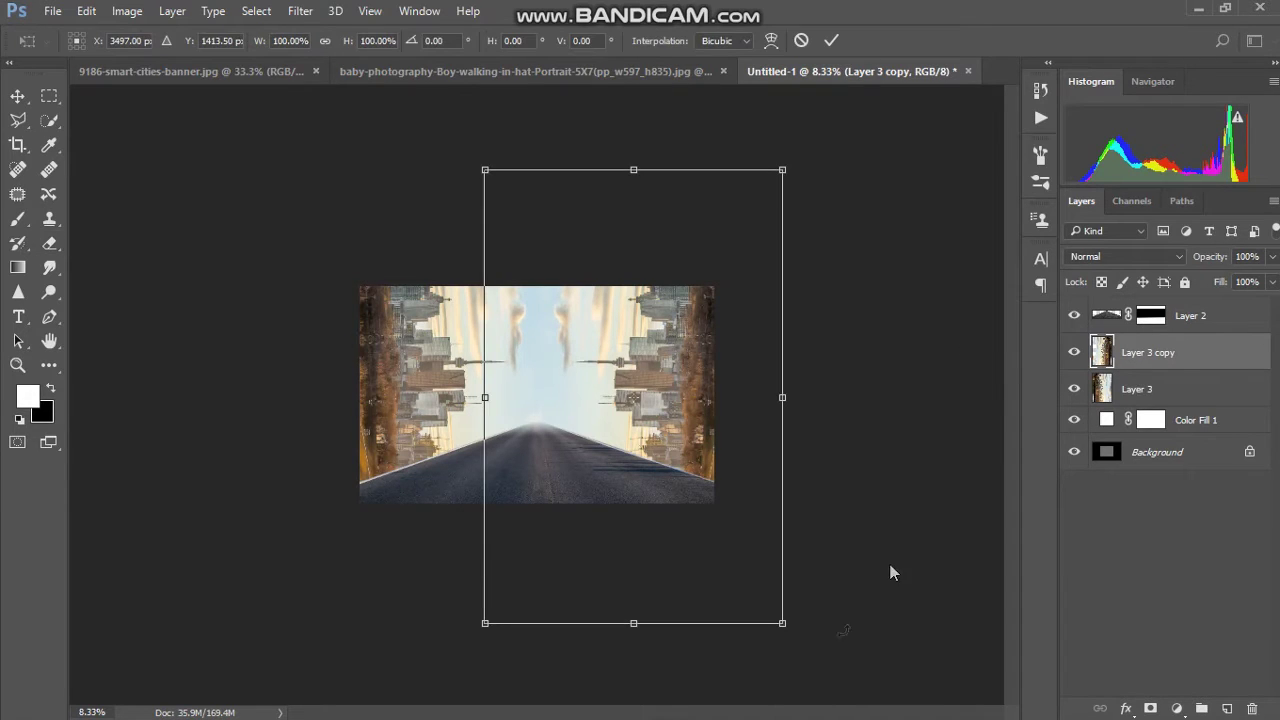
pyautogui.moveTo(829, 662); pyautogui.dragTo(842, 664)
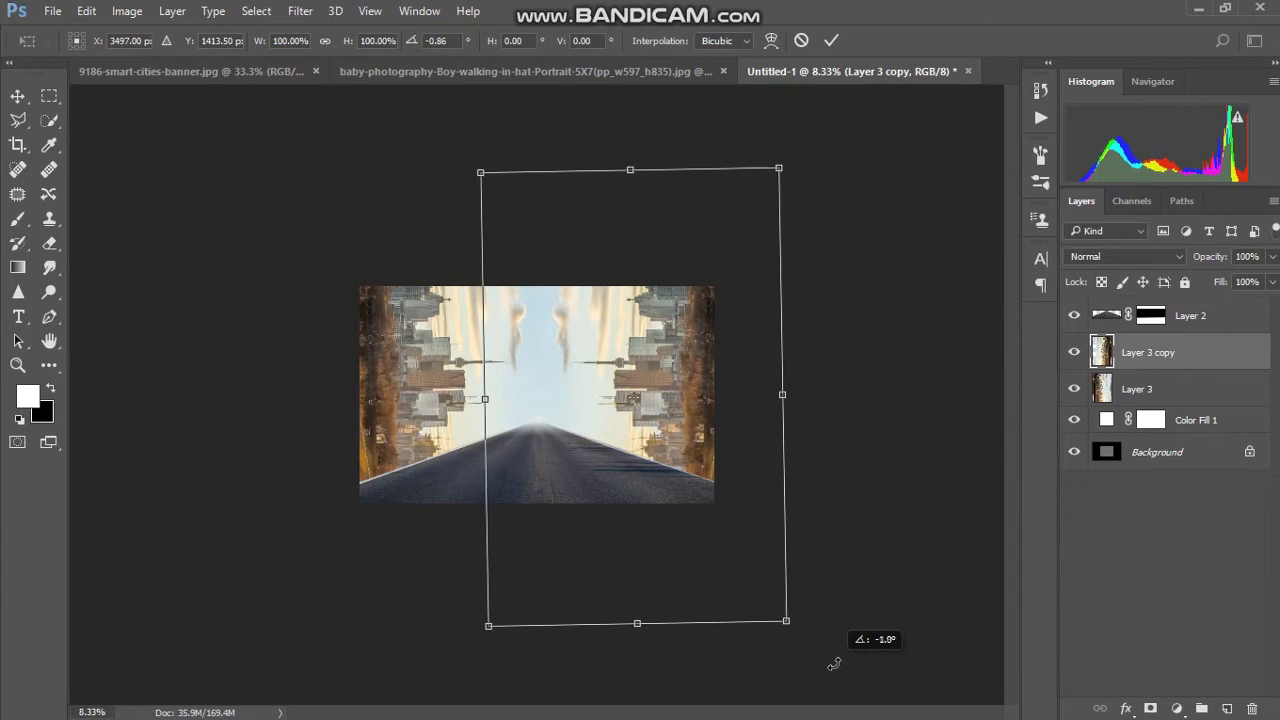
pyautogui.press('e')
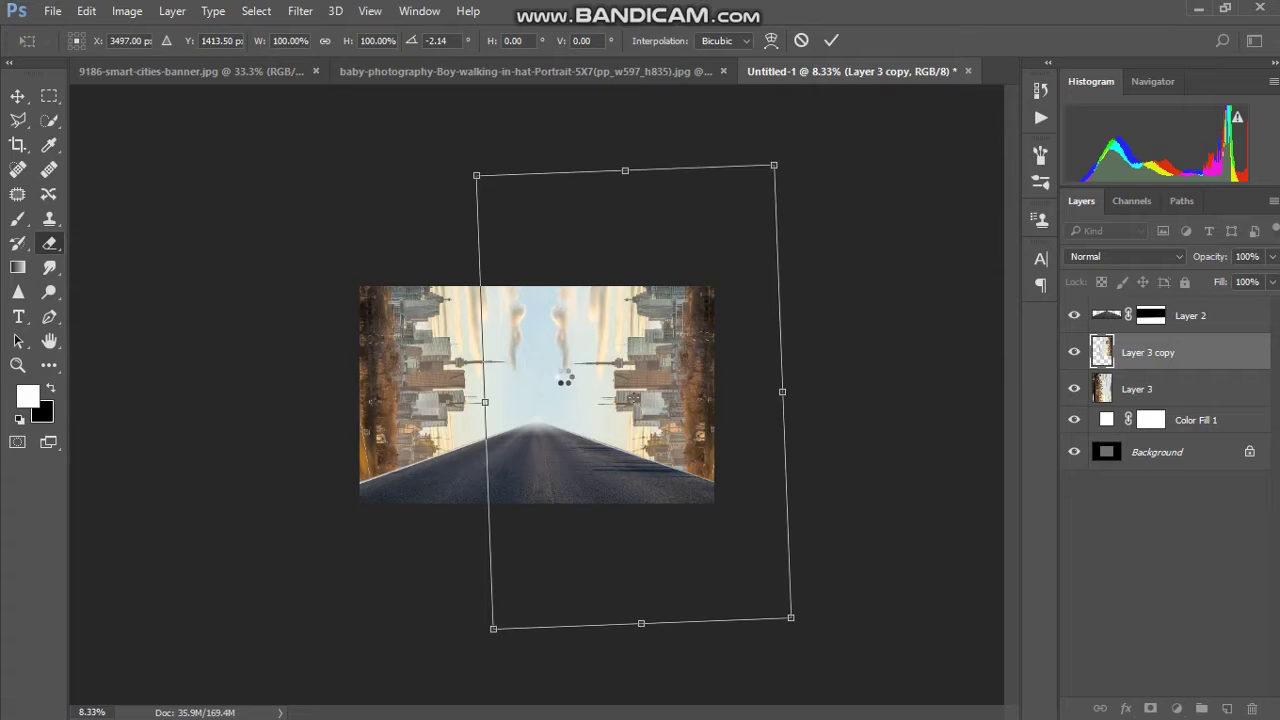
# Zoom in on the composite and close the smart-cities banner without saving.
pyautogui.press('z')
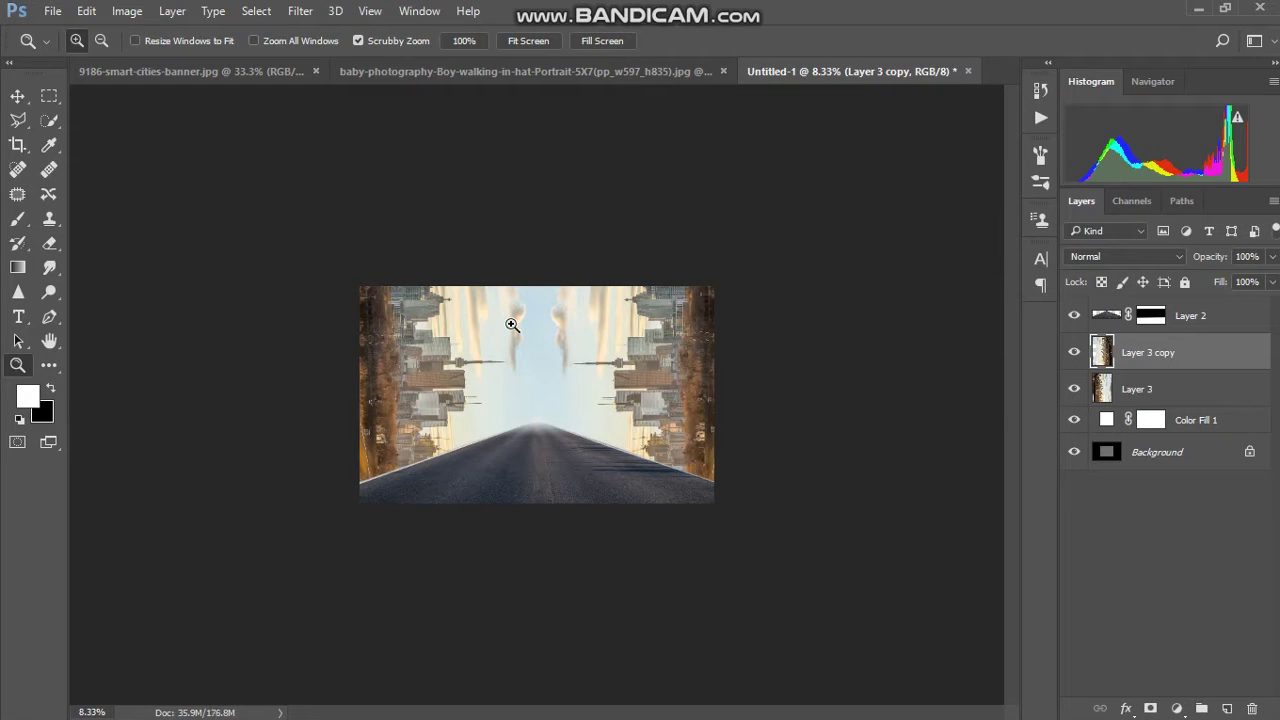
pyautogui.click(526, 333)
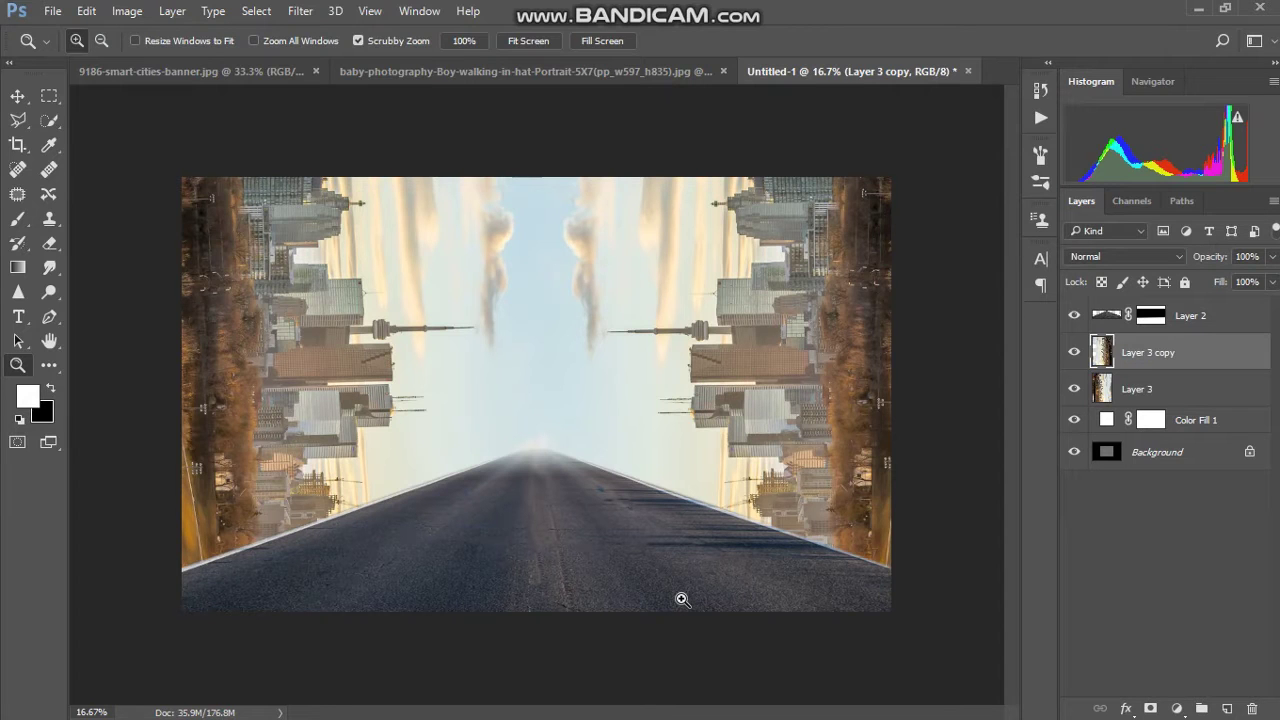
pyautogui.click(316, 71)
pyautogui.click(652, 292)
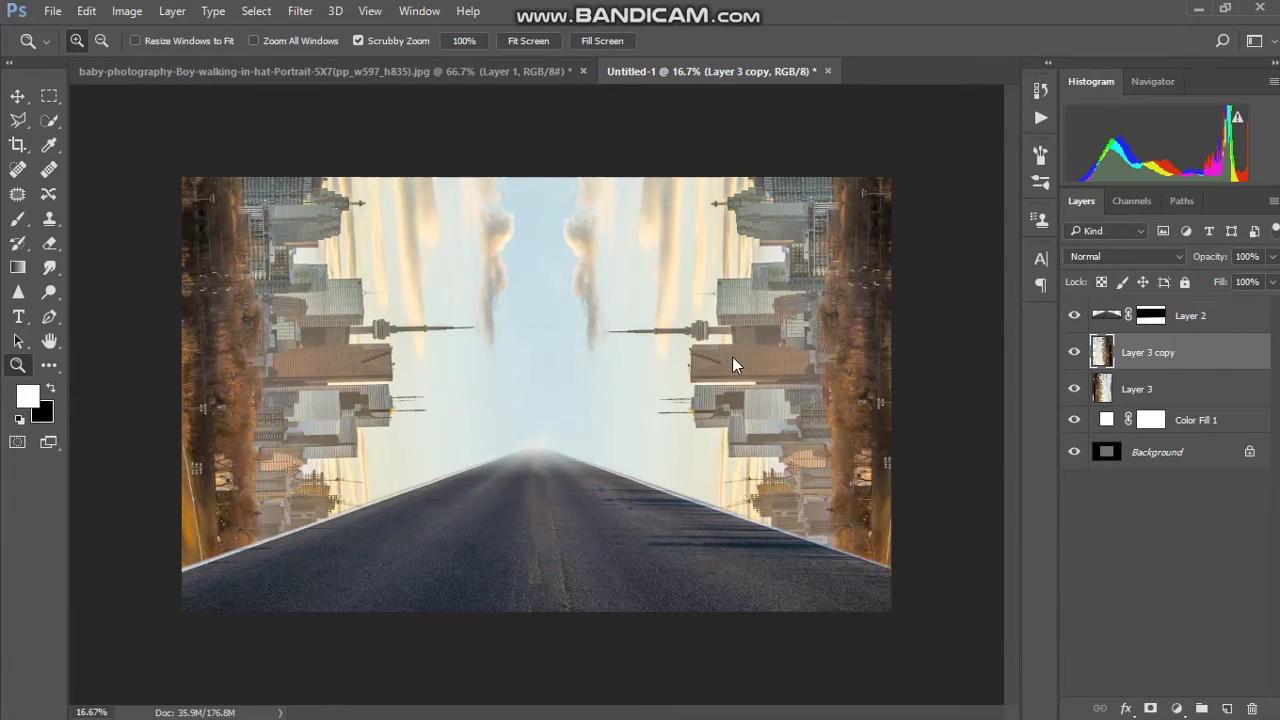
# Open the cloud-smoke PNG and drag it into the road composite.
pyautogui.hotkey('ctrl', 'o')
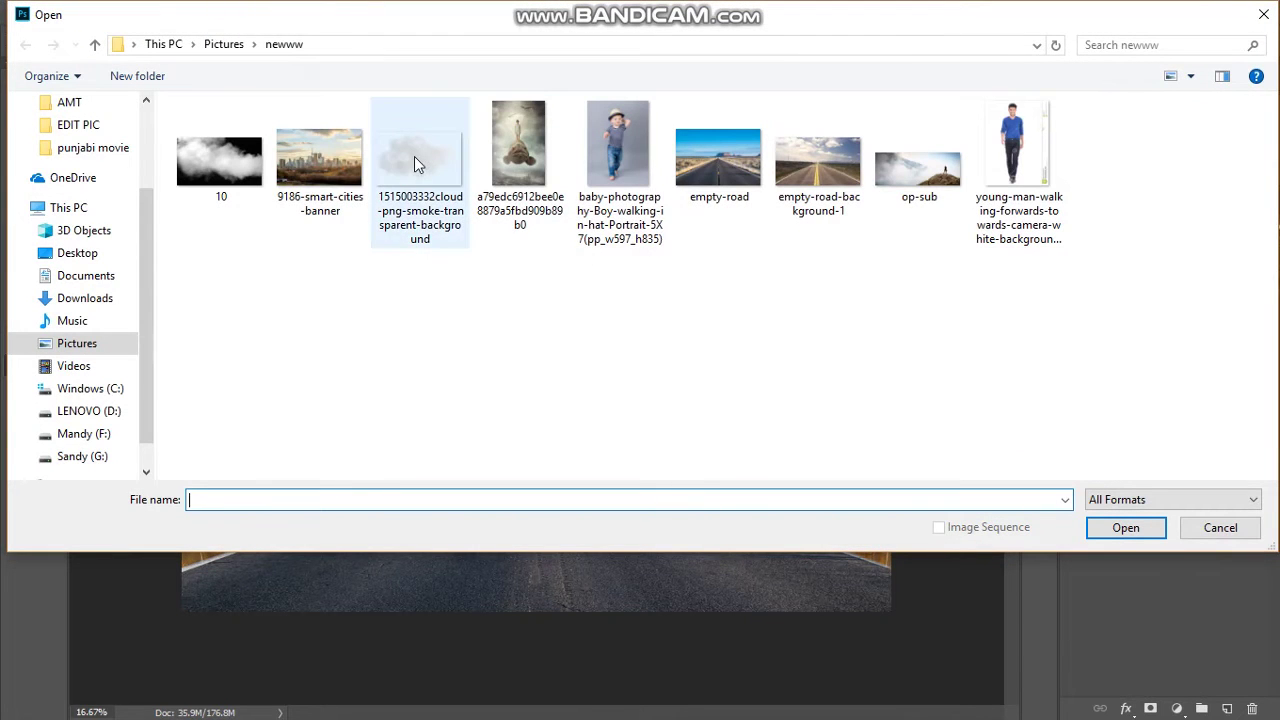
pyautogui.click(408, 156)
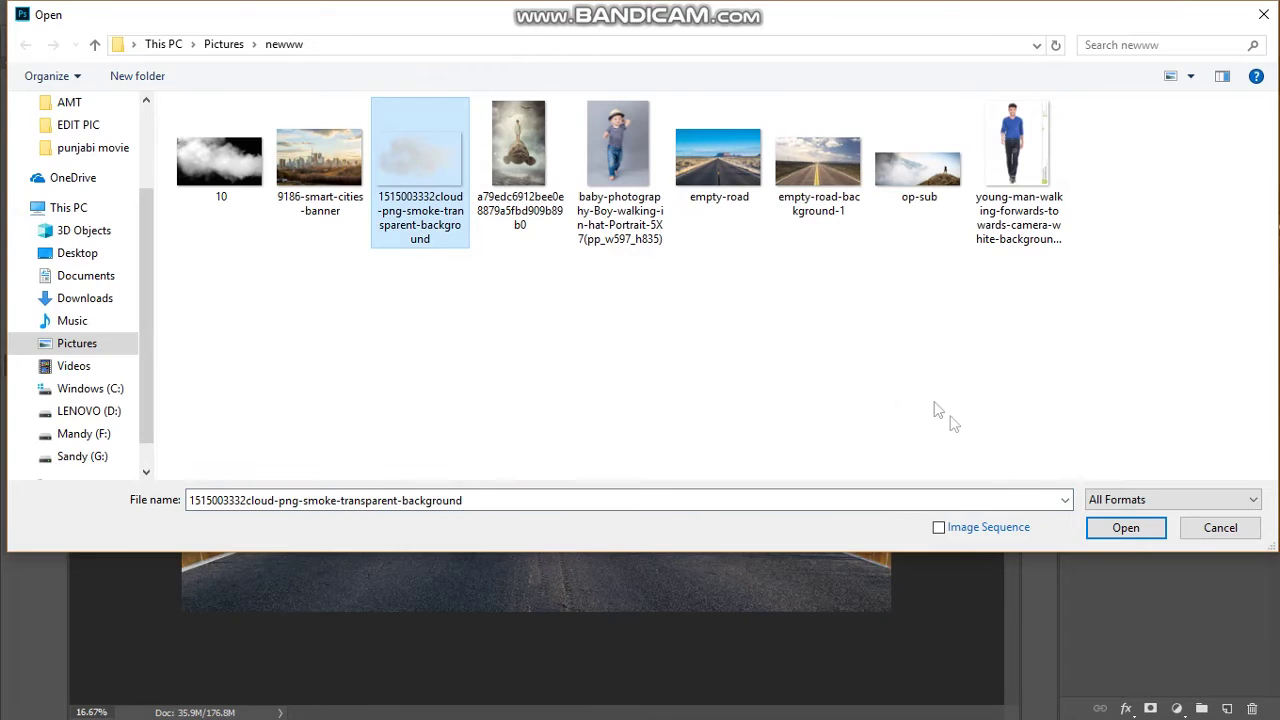
pyautogui.click(1126, 528)
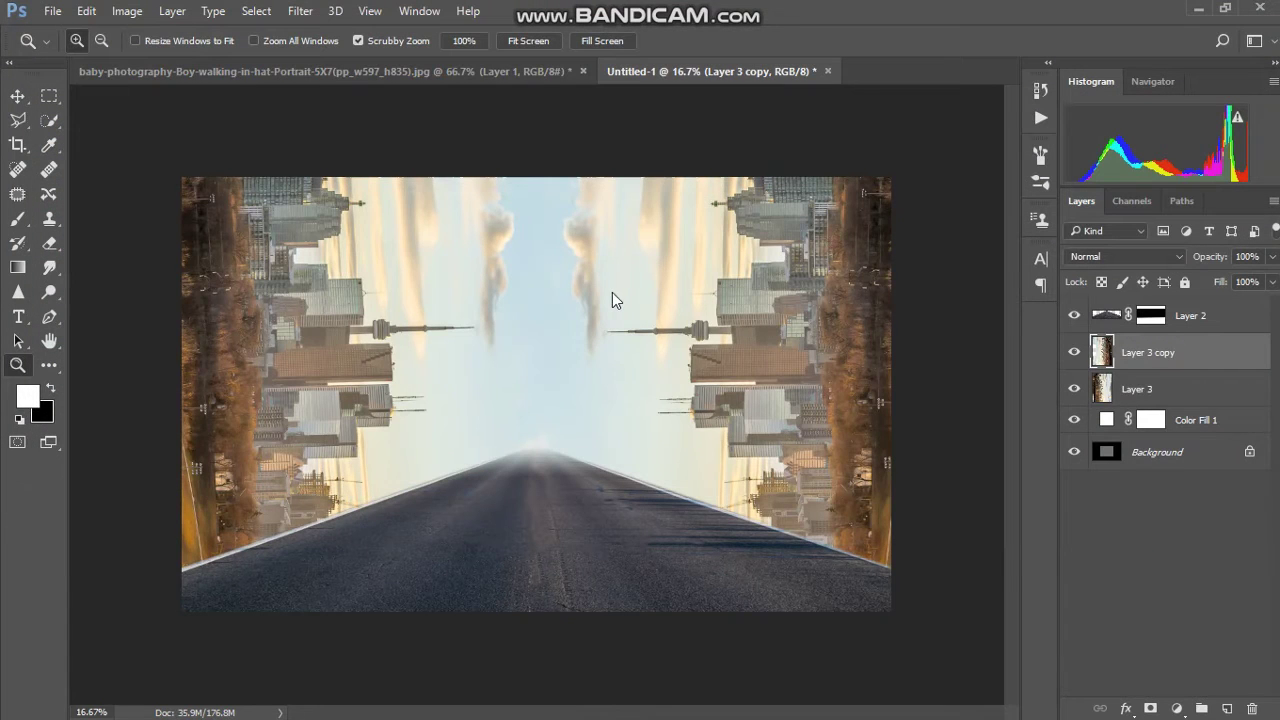
pyautogui.press('v')
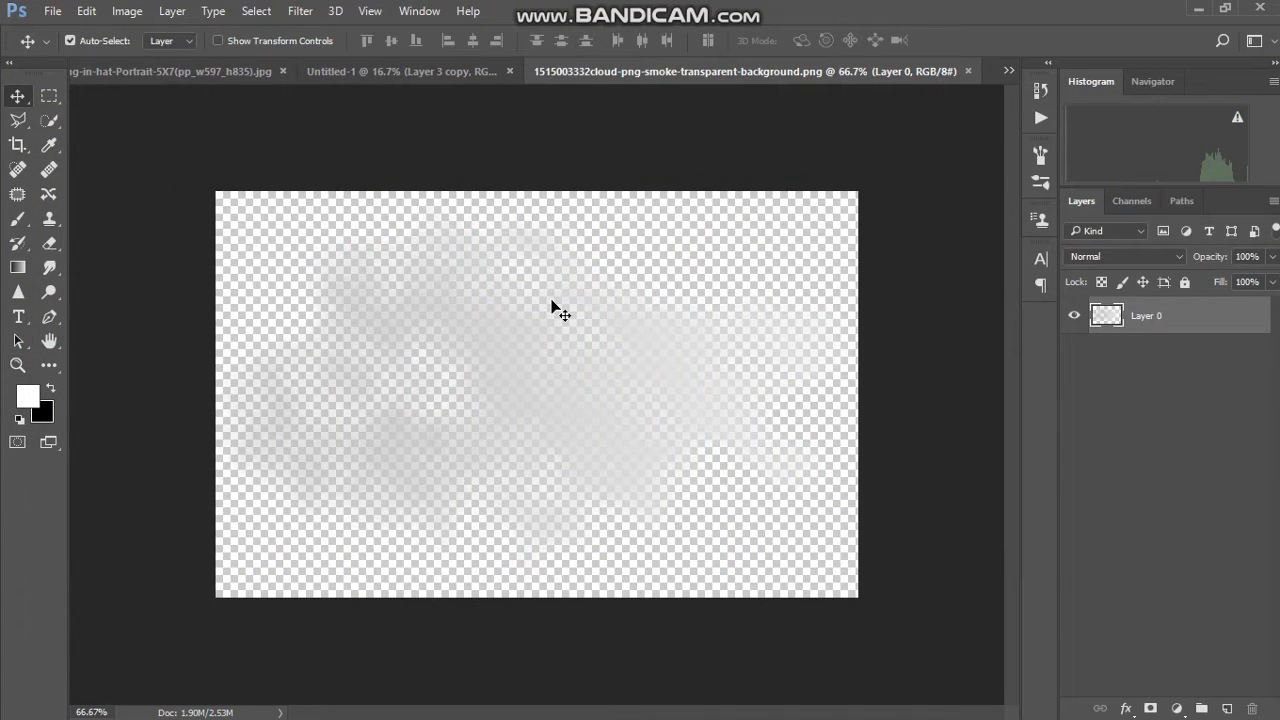
pyautogui.moveTo(562, 365); pyautogui.dragTo(441, 74)
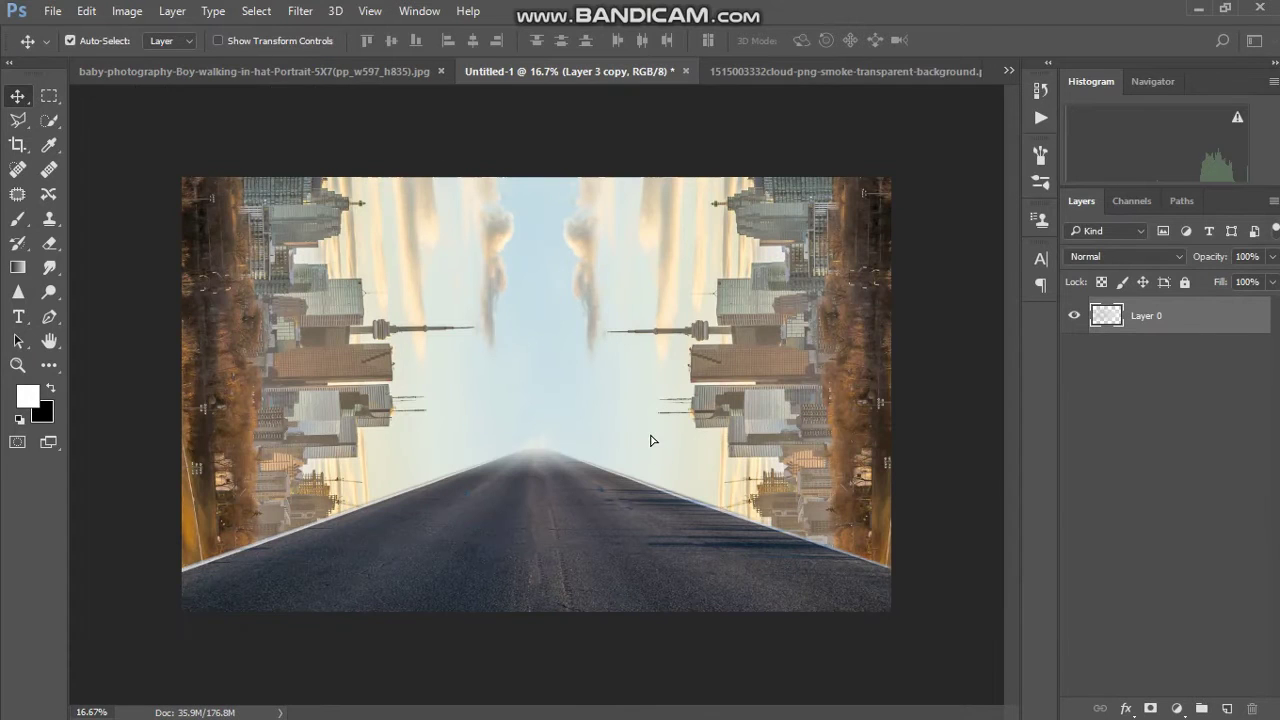
pyautogui.moveTo(441, 74); pyautogui.dragTo(658, 445)
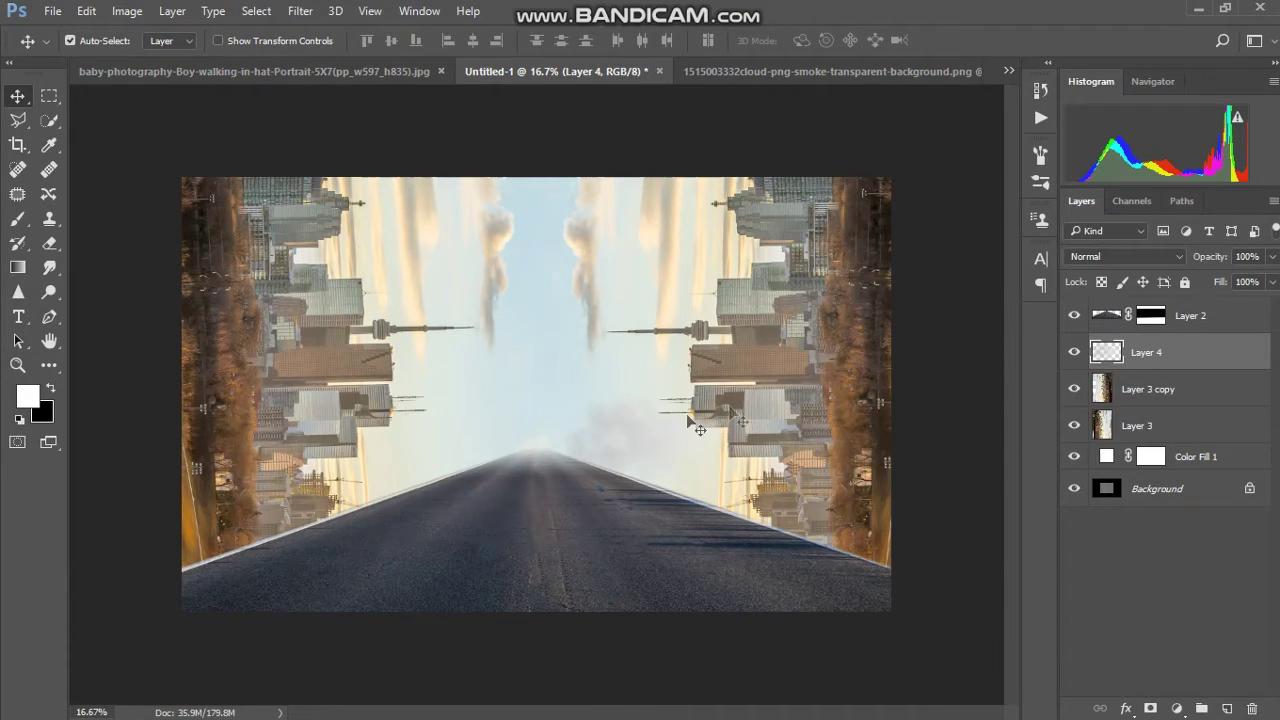
# Move Layer 4 to the top and place the smoke at the road's vanishing point.
pyautogui.moveTo(1200, 359); pyautogui.dragTo(1197, 316)
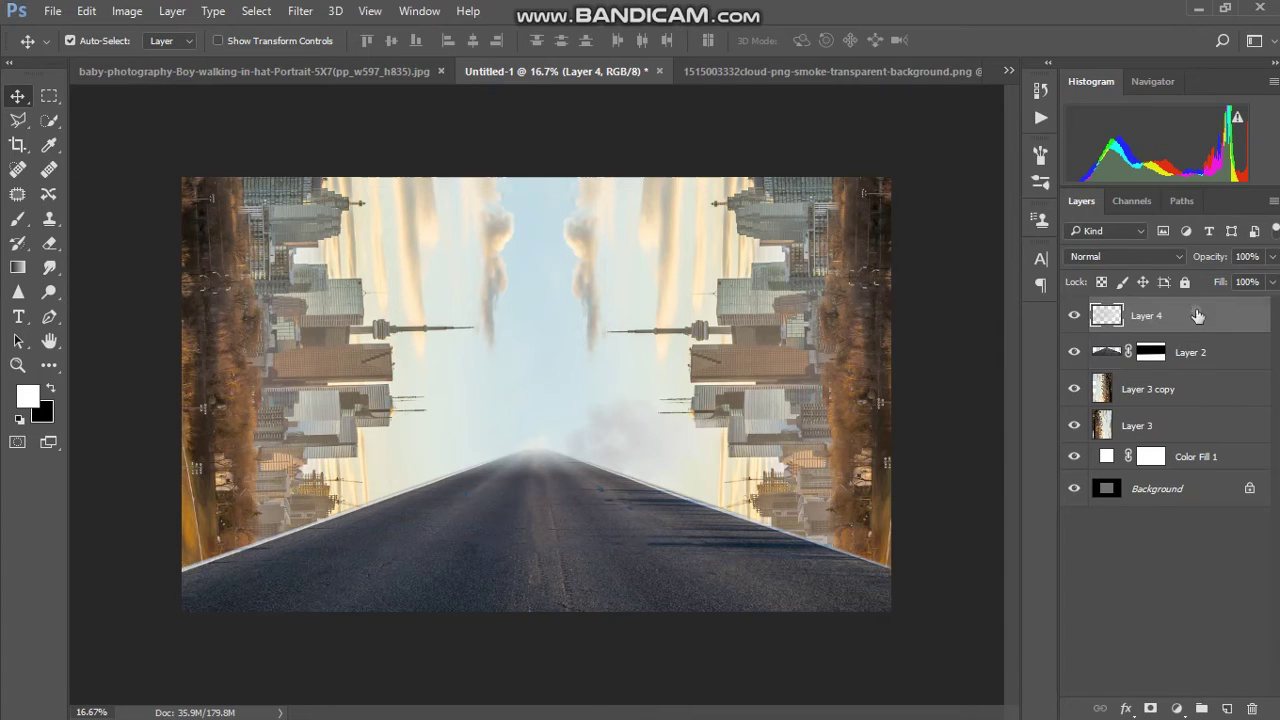
pyautogui.moveTo(570, 427); pyautogui.dragTo(526, 410)
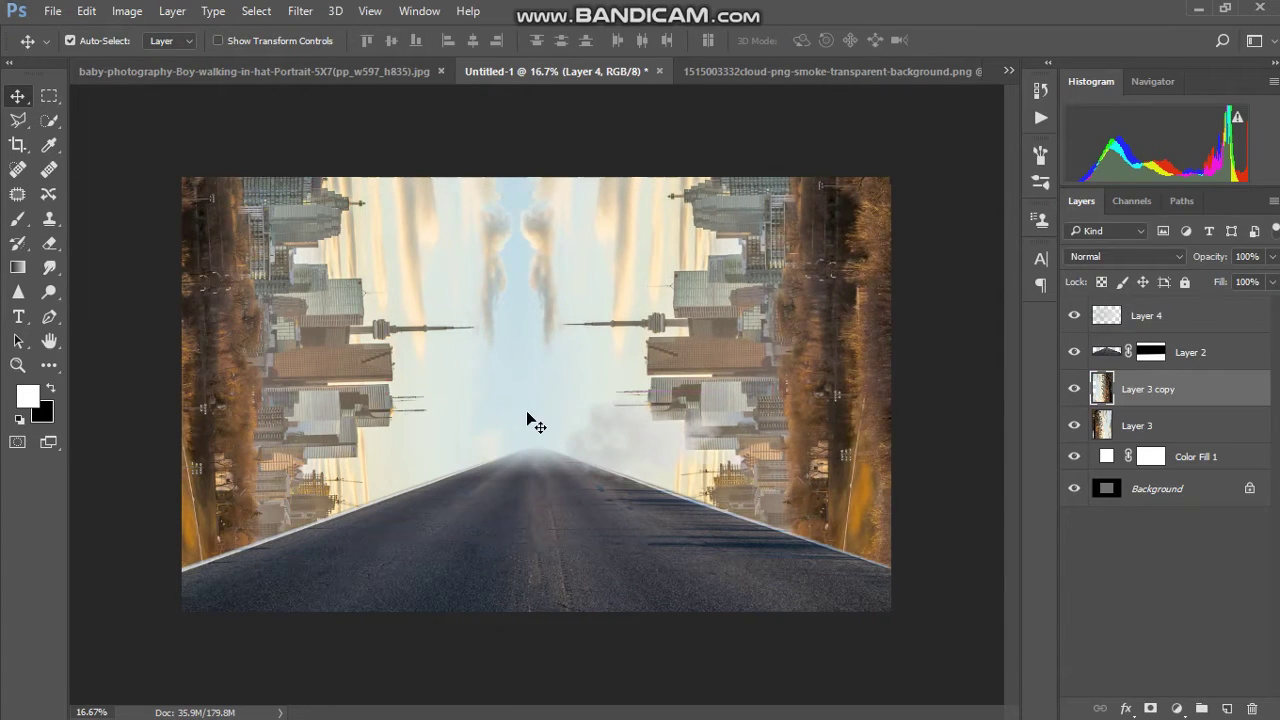
pyautogui.hotkey('ctrl', 'z')
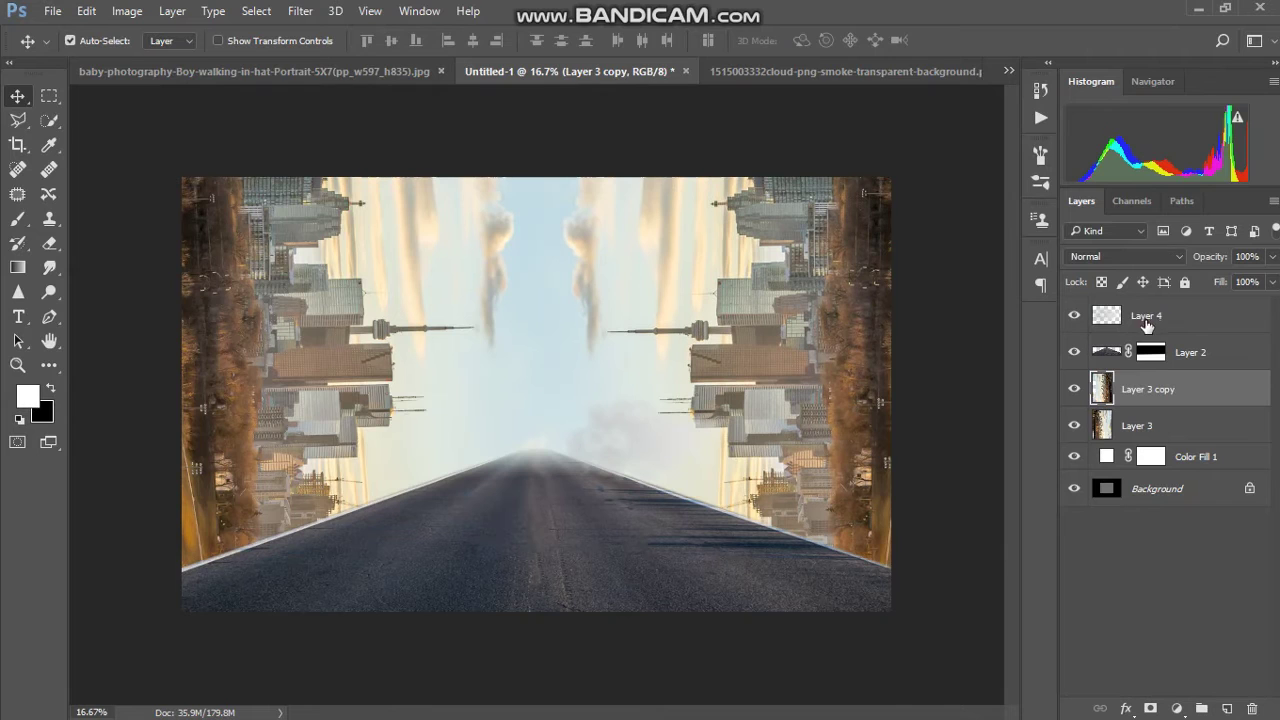
pyautogui.click(1147, 322)
pyautogui.moveTo(590, 430); pyautogui.dragTo(562, 416)
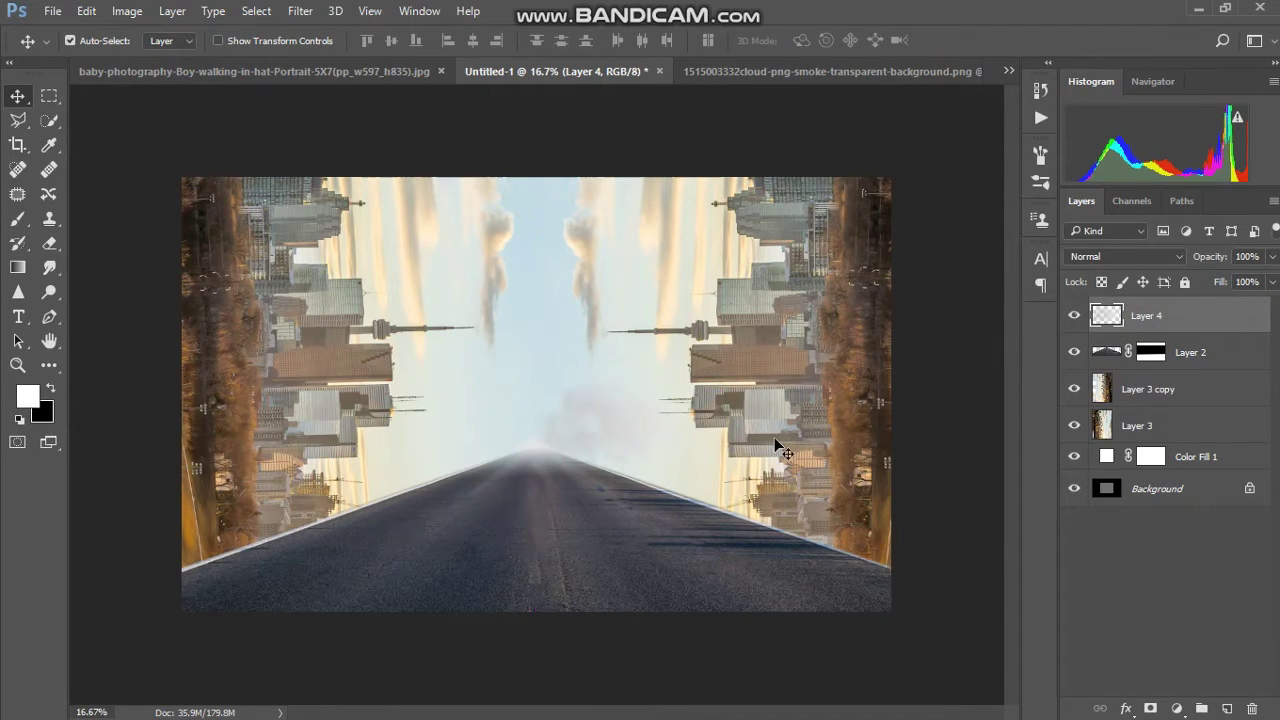
# Enlarge the smoke to about 166% and rotate it about 28° along the road's right edge.
pyautogui.hotkey('ctrl', 't')
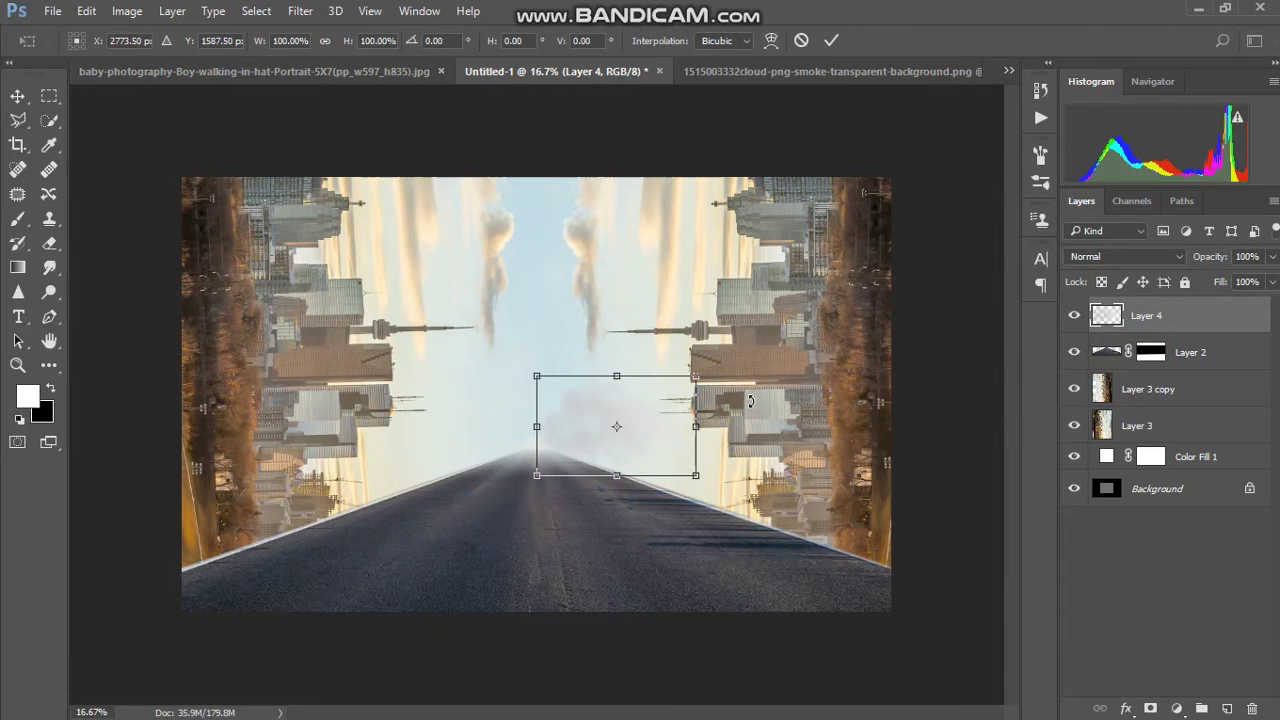
pyautogui.moveTo(690, 368)
pyautogui.mouseDown()
pyautogui.moveTo(800, 316)
pyautogui.moveTo(895, 352)
pyautogui.mouseUp()
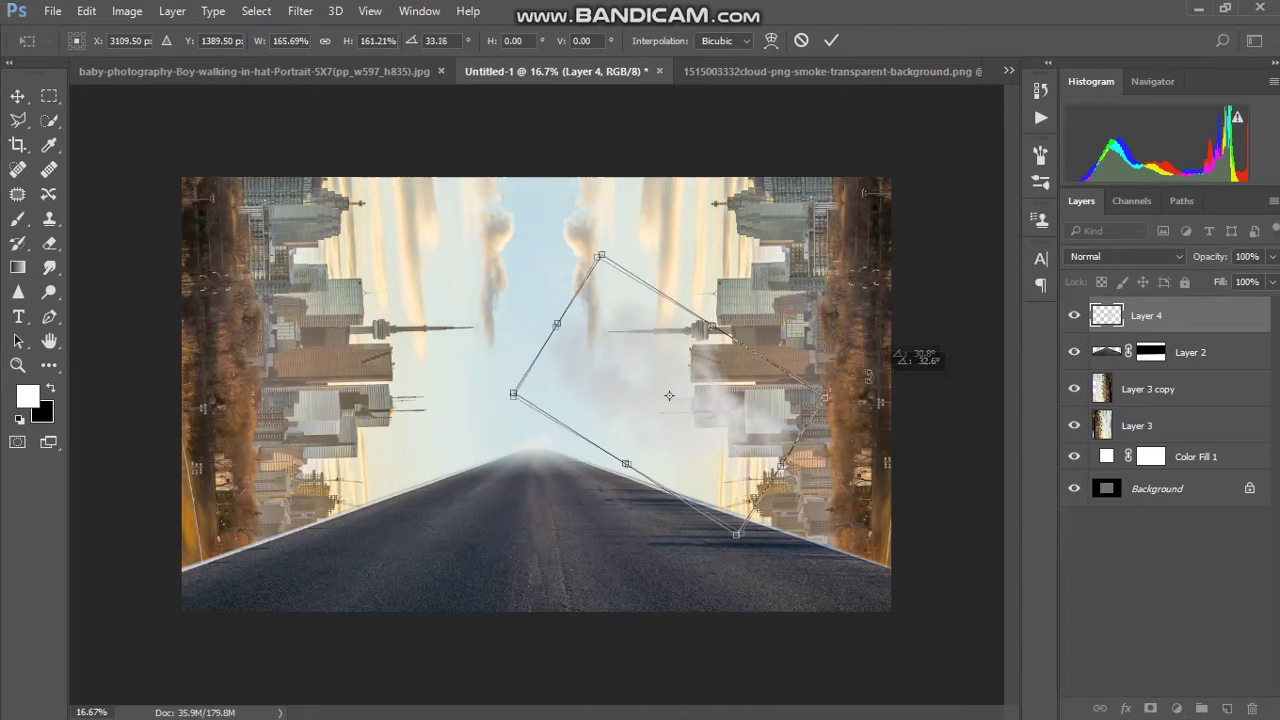
pyautogui.moveTo(708, 389); pyautogui.dragTo(702, 438)
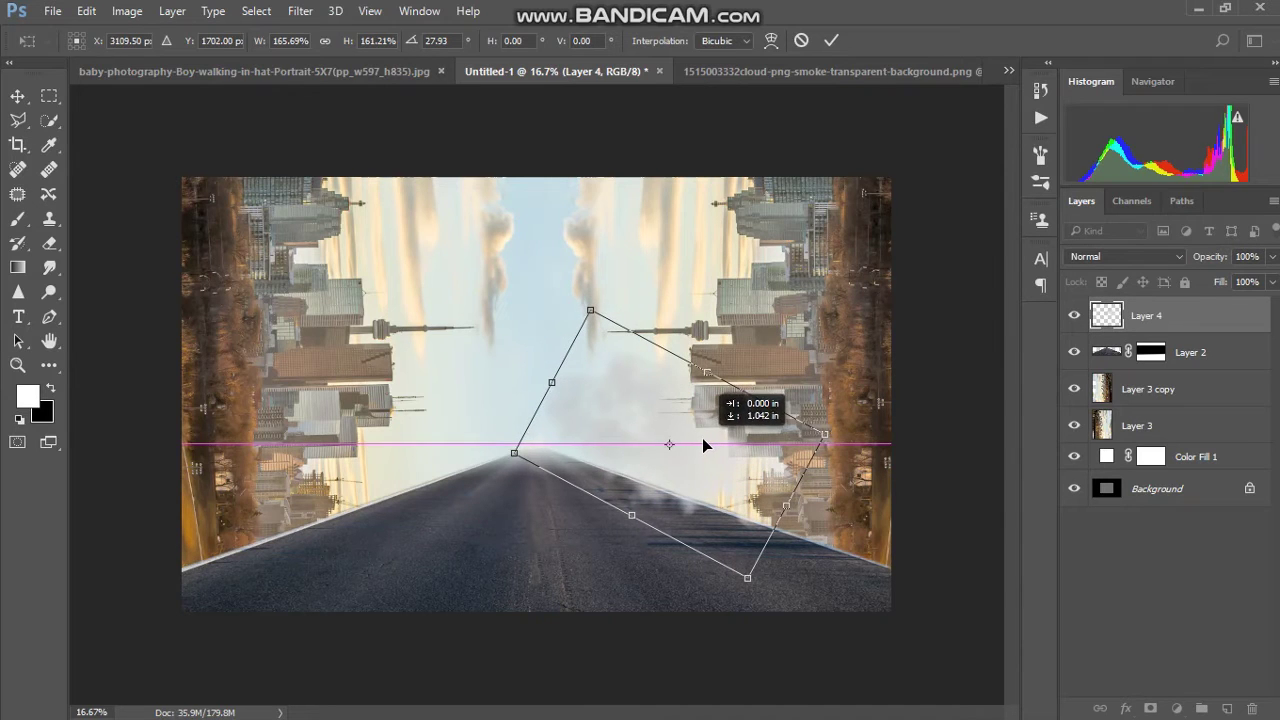
pyautogui.press('Return')
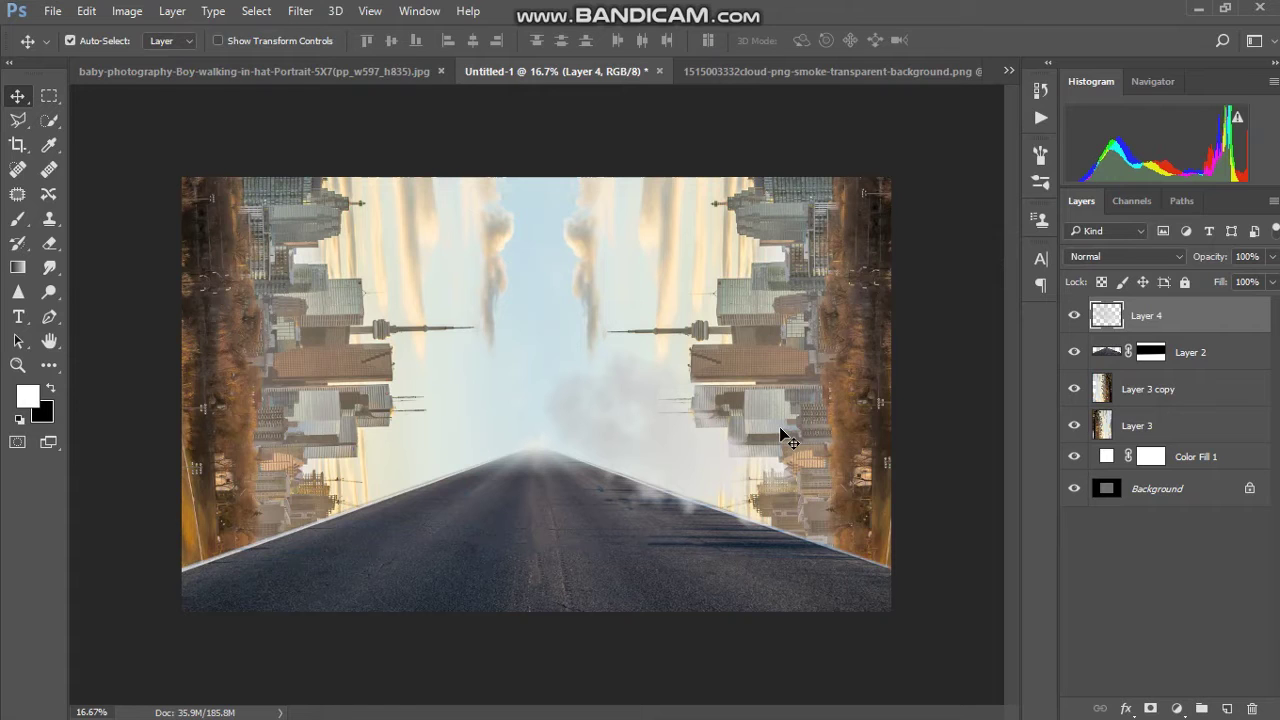
# Place a smoke copy at the road's left, rotated -42°, and drag another copy to the right.
pyautogui.moveTo(600, 400)
pyautogui.mouseDown()
pyautogui.moveTo(290, 445)
pyautogui.moveTo(149, 394)
pyautogui.moveTo(127, 474)
pyautogui.moveTo(196, 471)
pyautogui.mouseUp()
pyautogui.hotkey('ctrl', 'j')
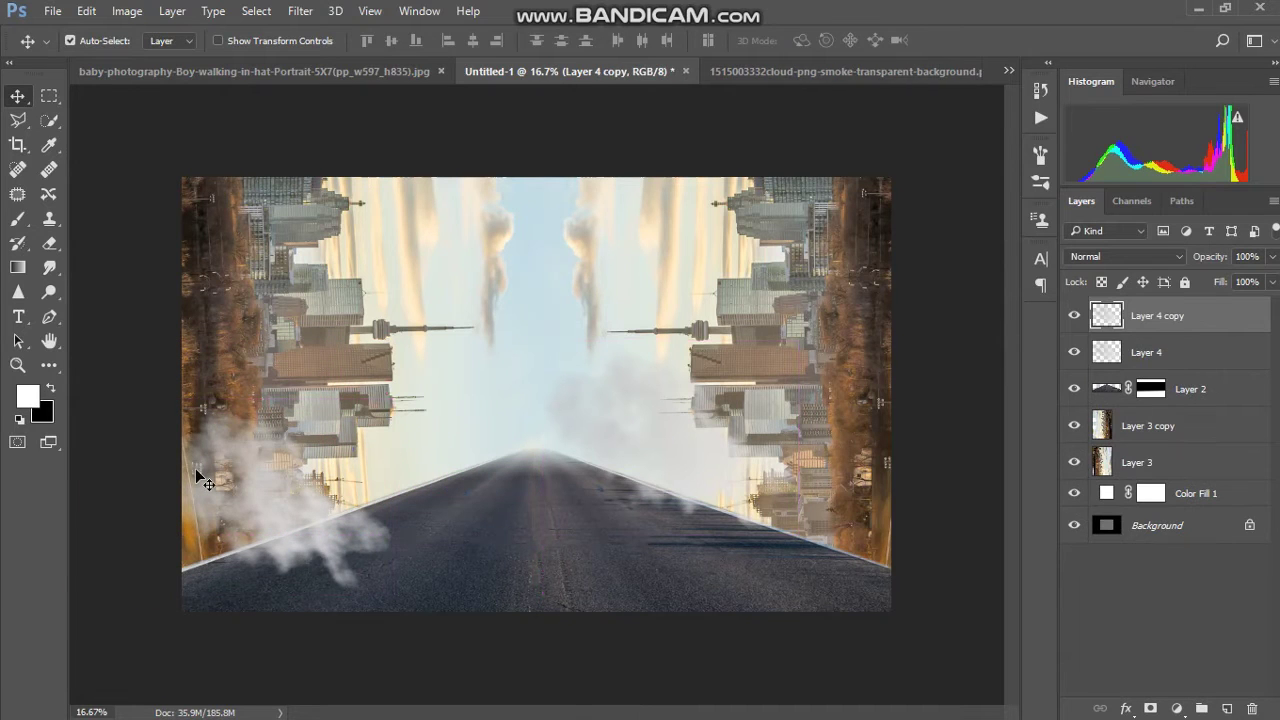
pyautogui.hotkey('ctrl', 't')
pyautogui.moveTo(658, 468); pyautogui.dragTo(675, 430)
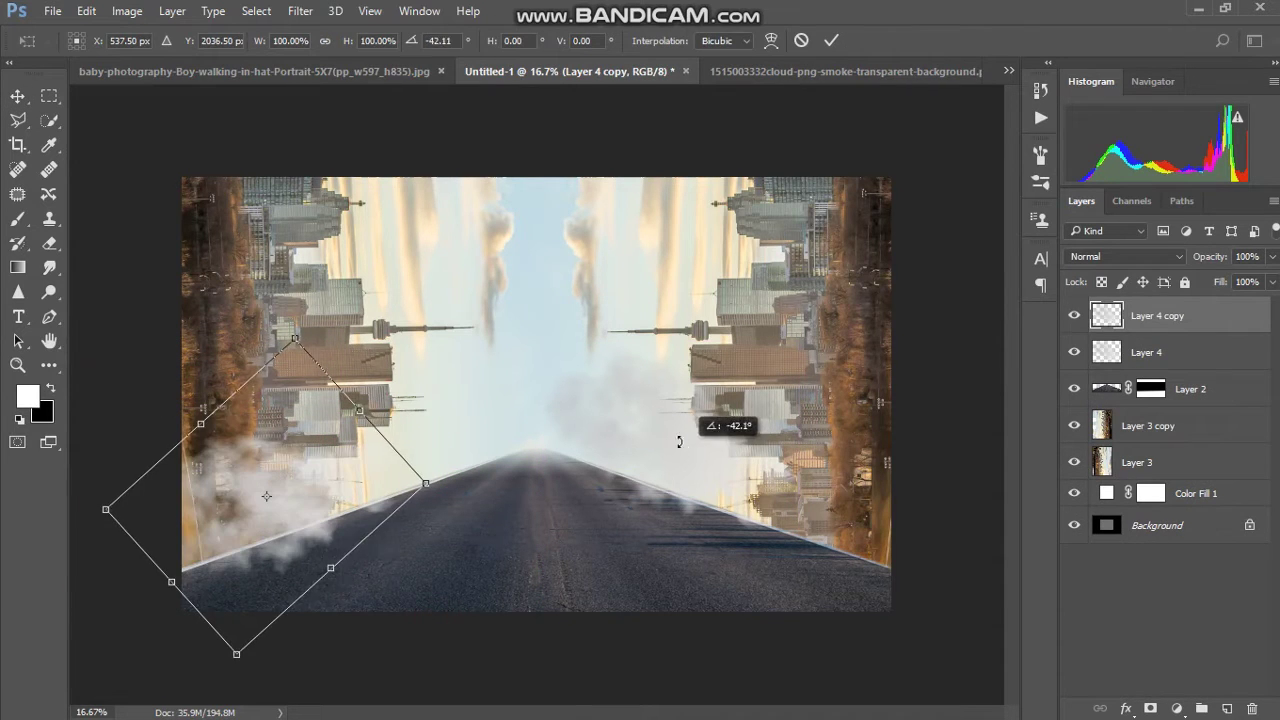
pyautogui.moveTo(282, 450); pyautogui.dragTo(262, 455)
pyautogui.press('Return')
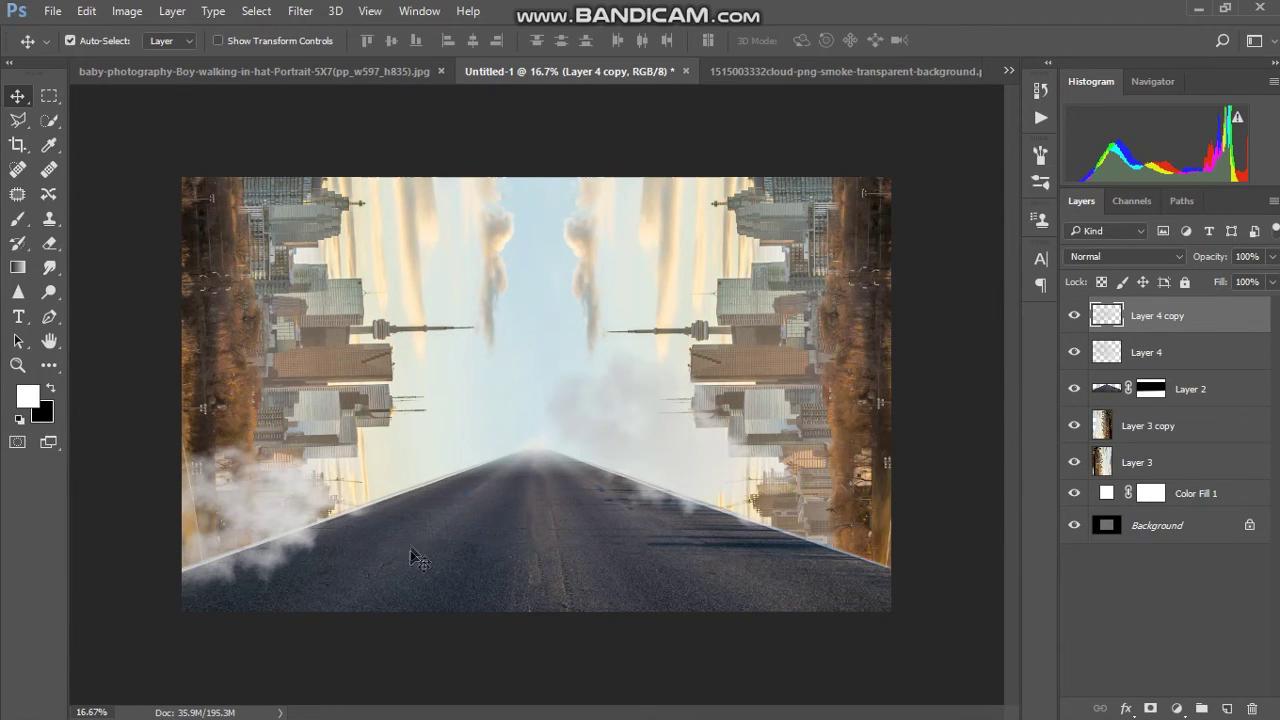
pyautogui.moveTo(258, 527); pyautogui.dragTo(849, 521)
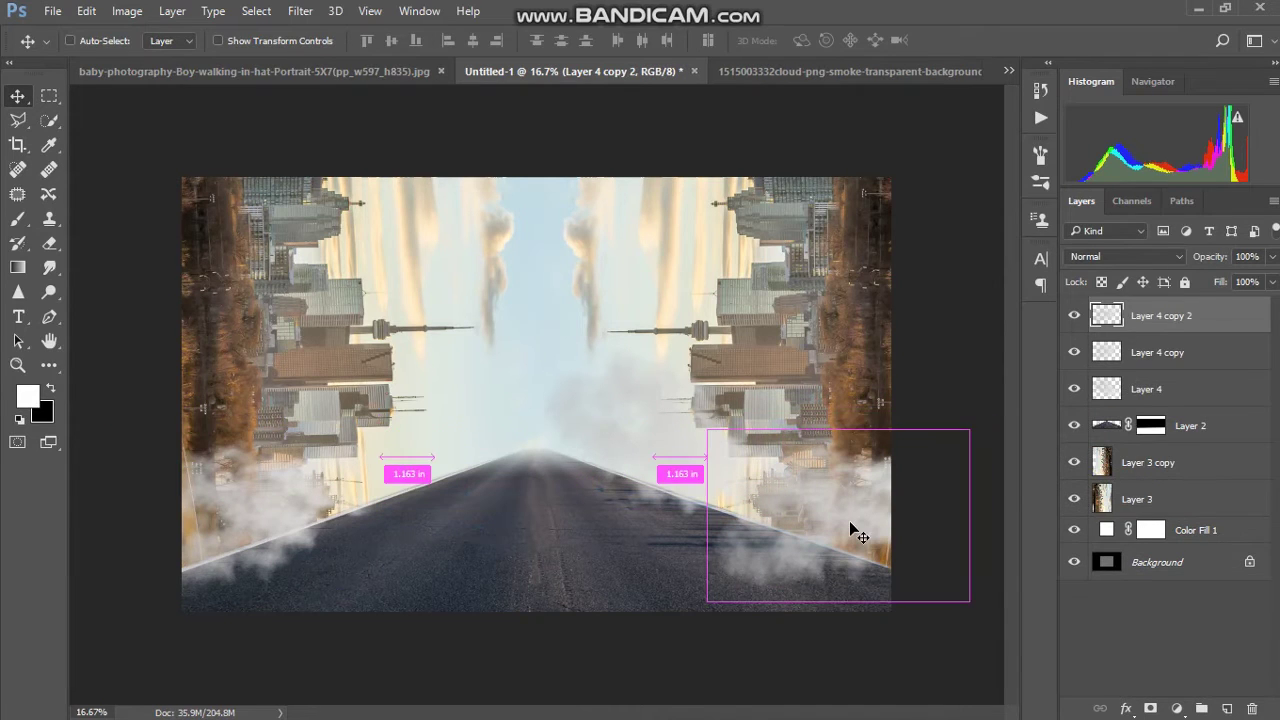
# Flip the right-hand smoke copy horizontally and move it up over the right-side buildings.
pyautogui.hotkey('ctrl', 't')
pyautogui.rightClick(849, 521)
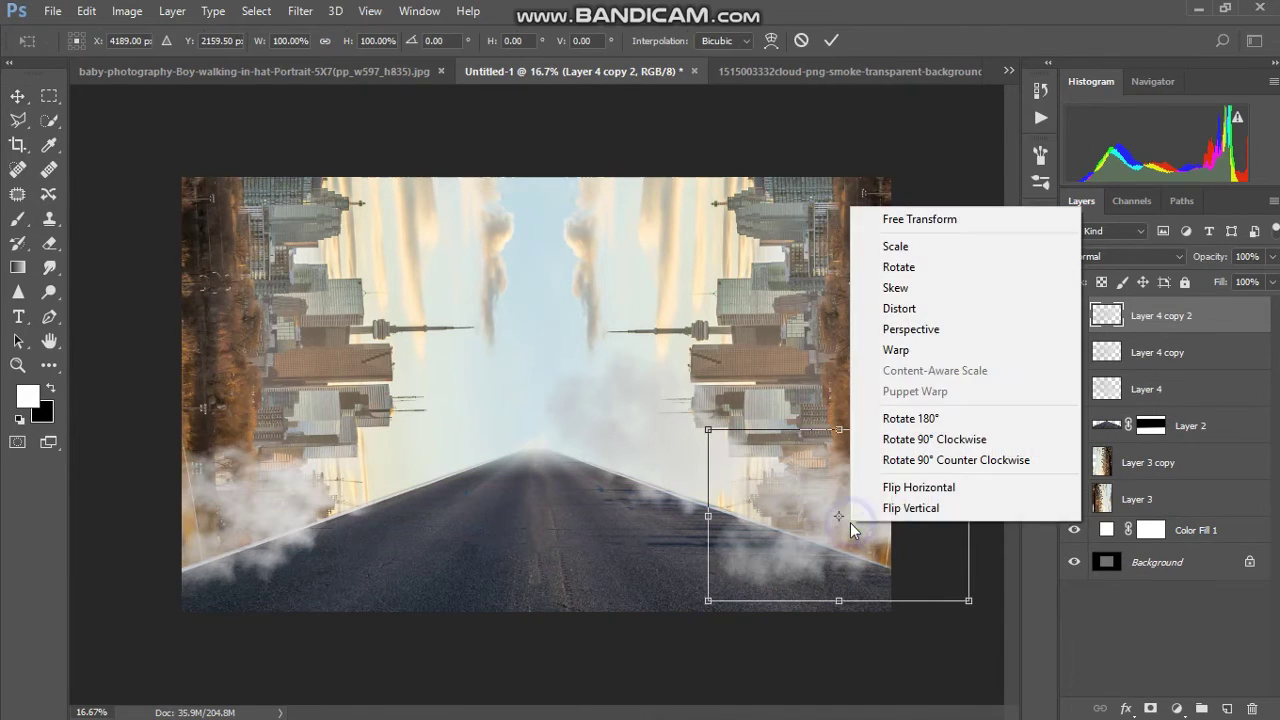
pyautogui.click(908, 491)
pyautogui.moveTo(879, 497); pyautogui.dragTo(864, 512)
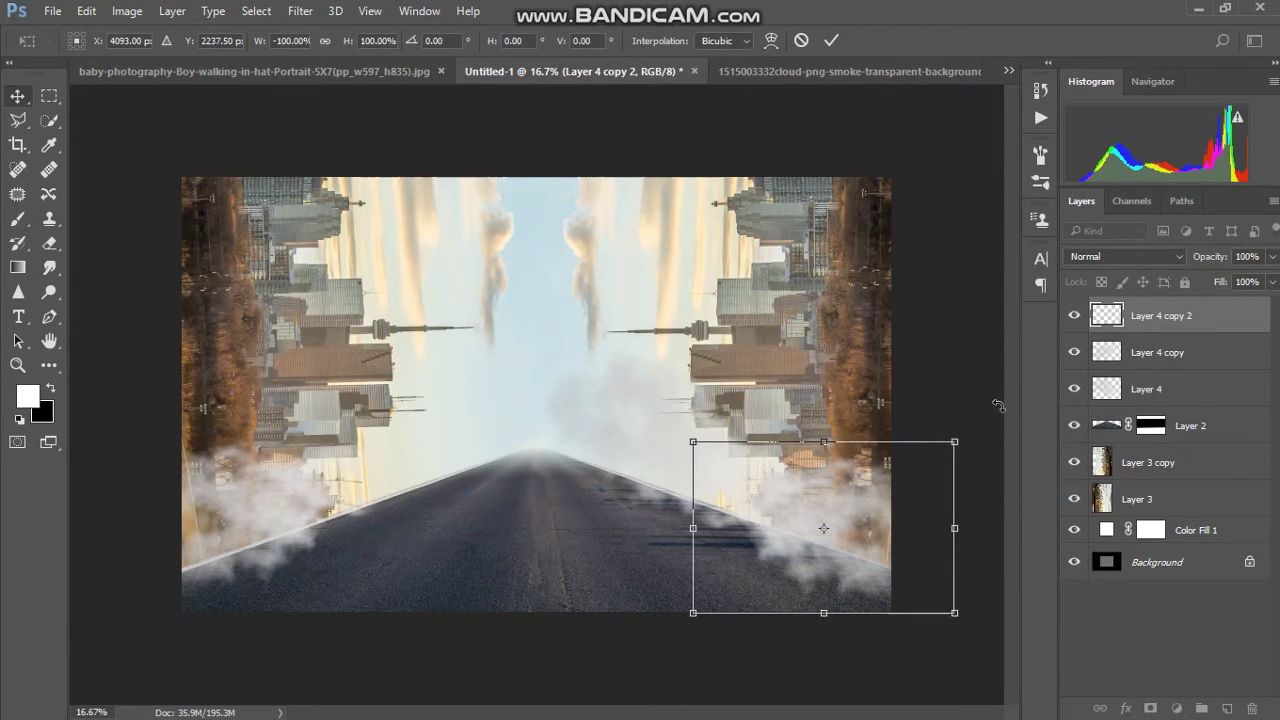
pyautogui.press('Return')
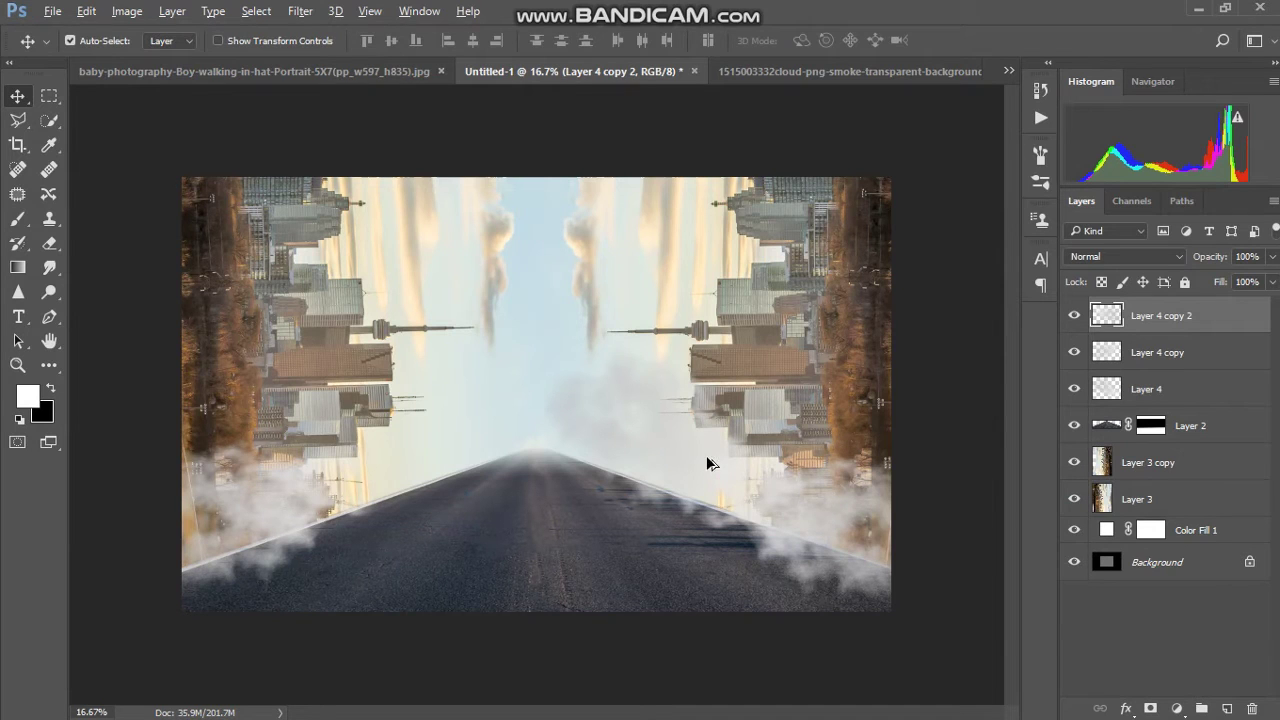
pyautogui.moveTo(799, 505); pyautogui.dragTo(689, 452)
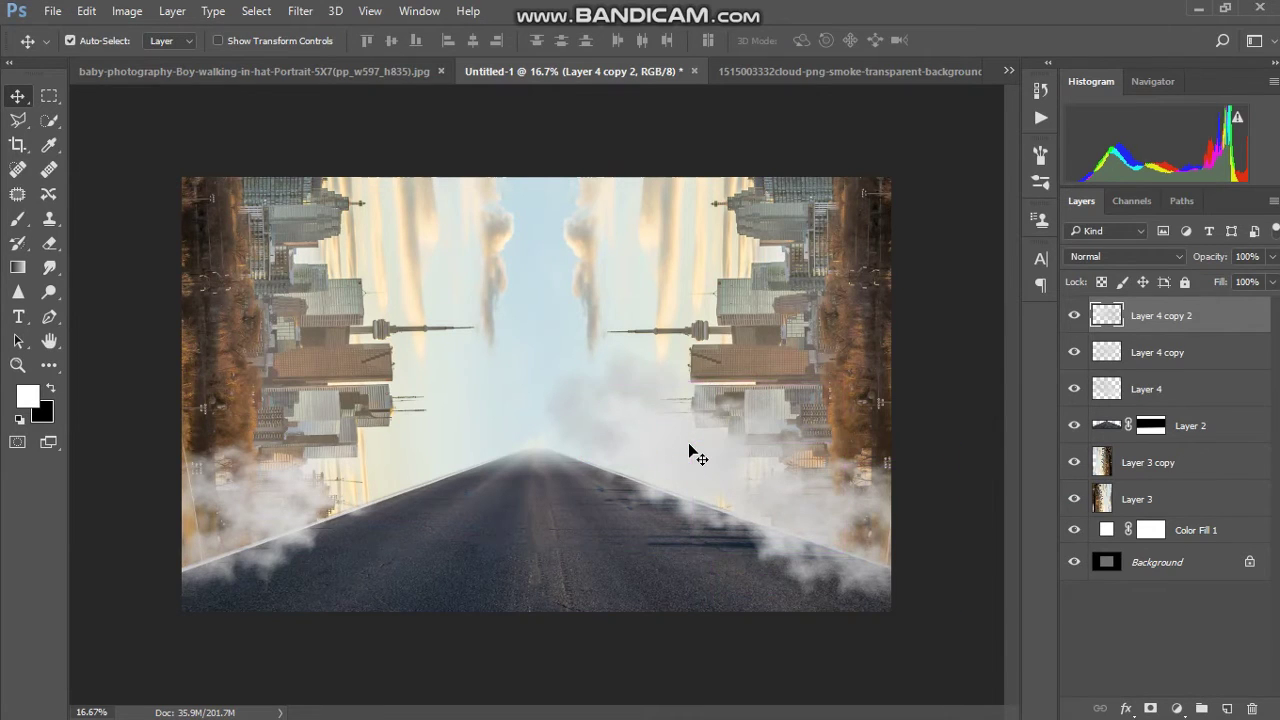
# Duplicate the smoke, shrink it to about half size and set it along the road's right edge.
pyautogui.hotkey('ctrl', 'j')
pyautogui.hotkey('ctrl', 'r')
pyautogui.hotkey('ctrl', 't')
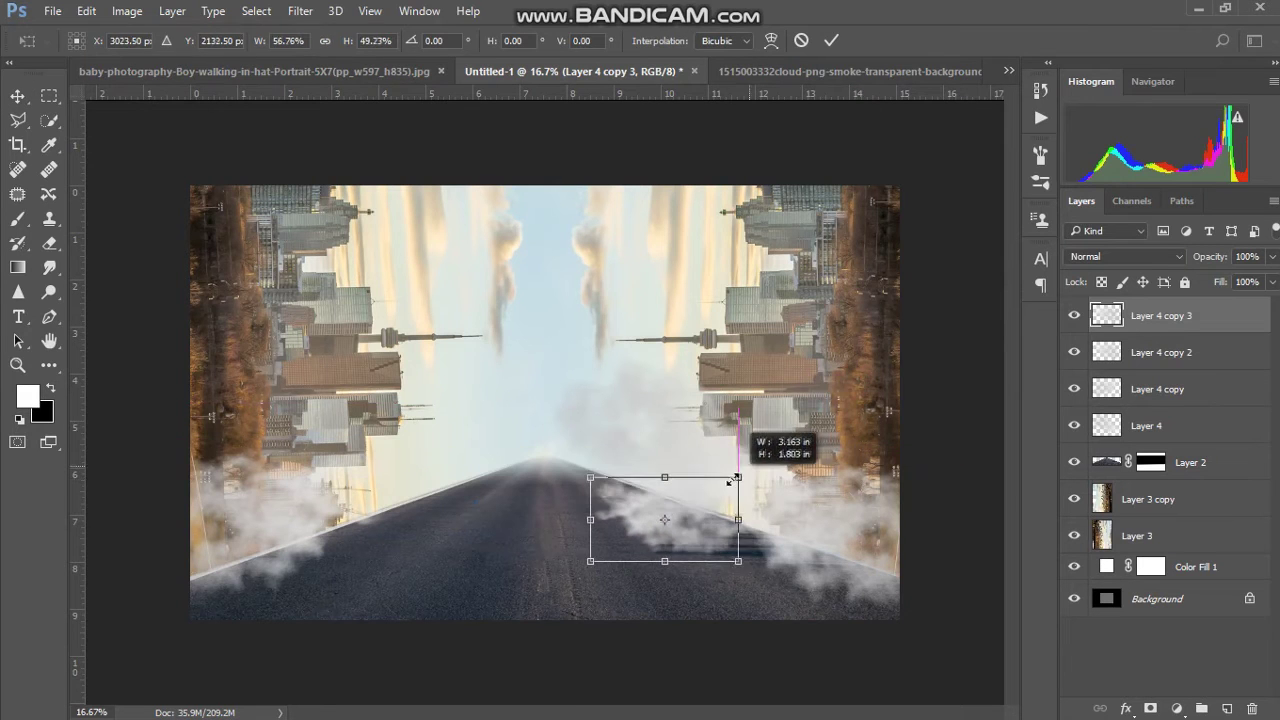
pyautogui.moveTo(851, 390); pyautogui.dragTo(725, 480)
pyautogui.moveTo(677, 517); pyautogui.dragTo(737, 502)
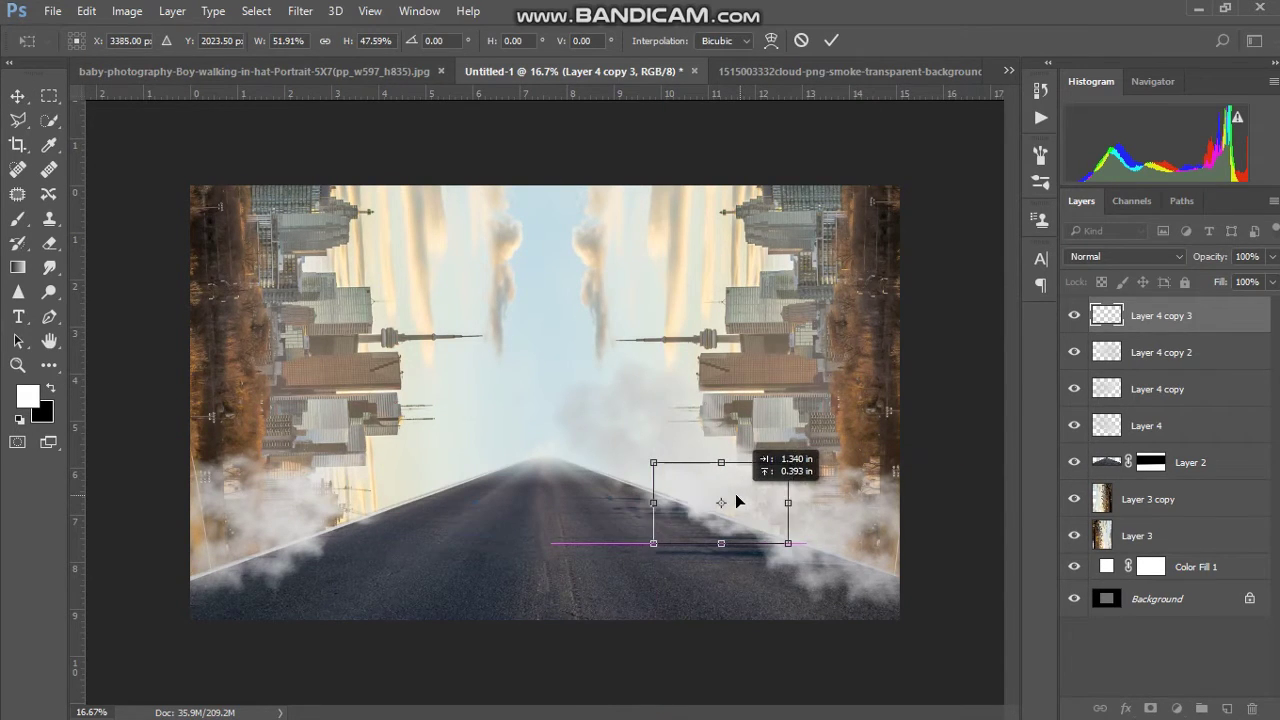
pyautogui.press('Return')
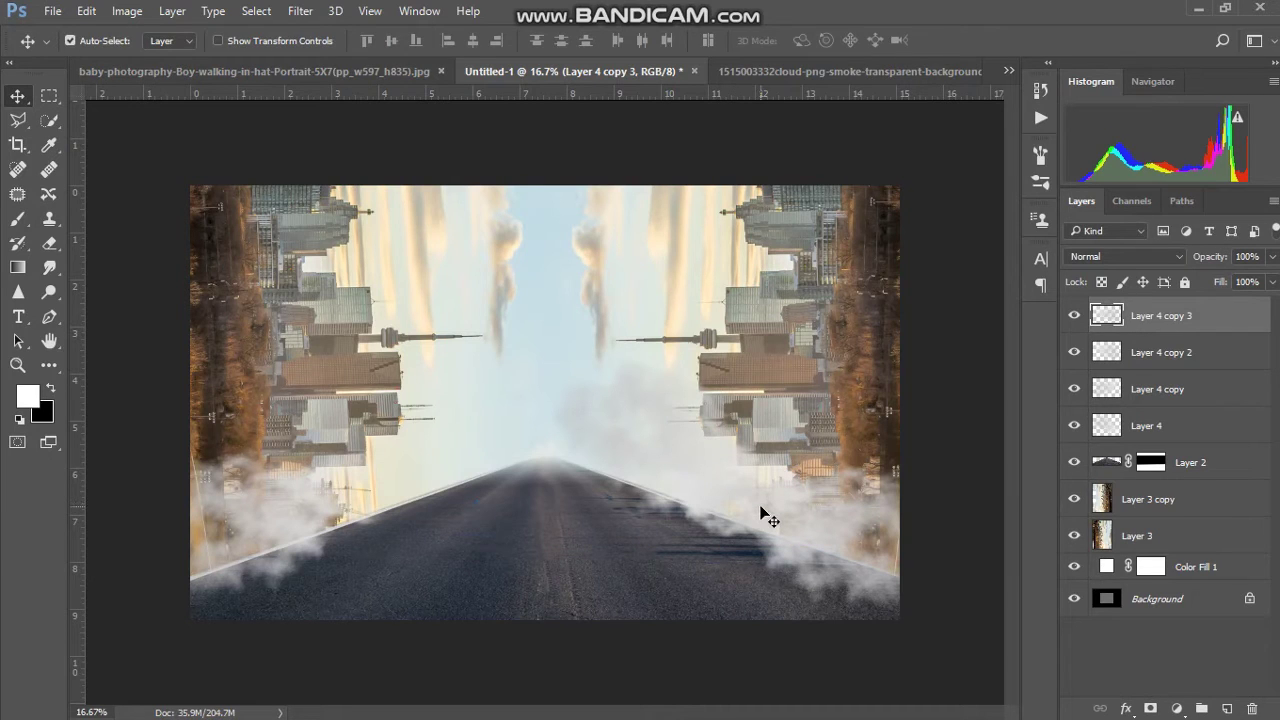
# Copy the small smoke to the road's left and flip it horizontally.
pyautogui.moveTo(760, 512); pyautogui.dragTo(406, 492)
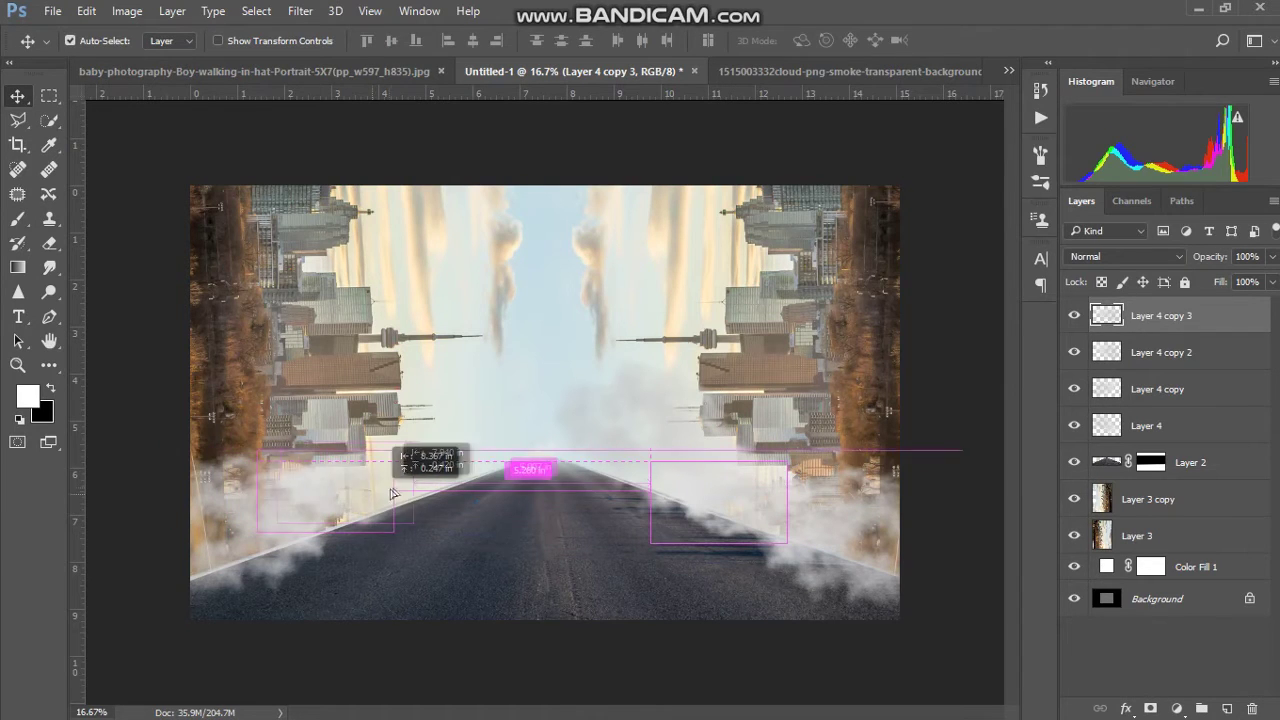
pyautogui.hotkey('ctrl', 't')
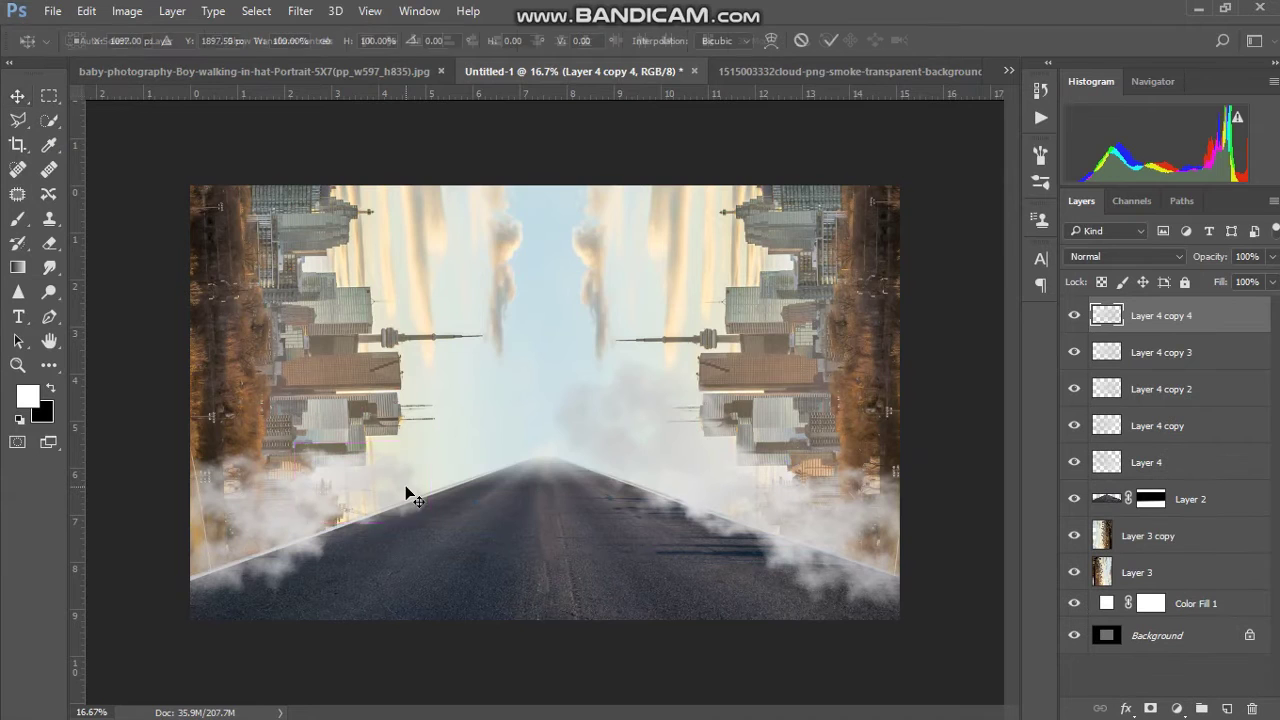
pyautogui.rightClick(406, 488)
pyautogui.click(478, 455)
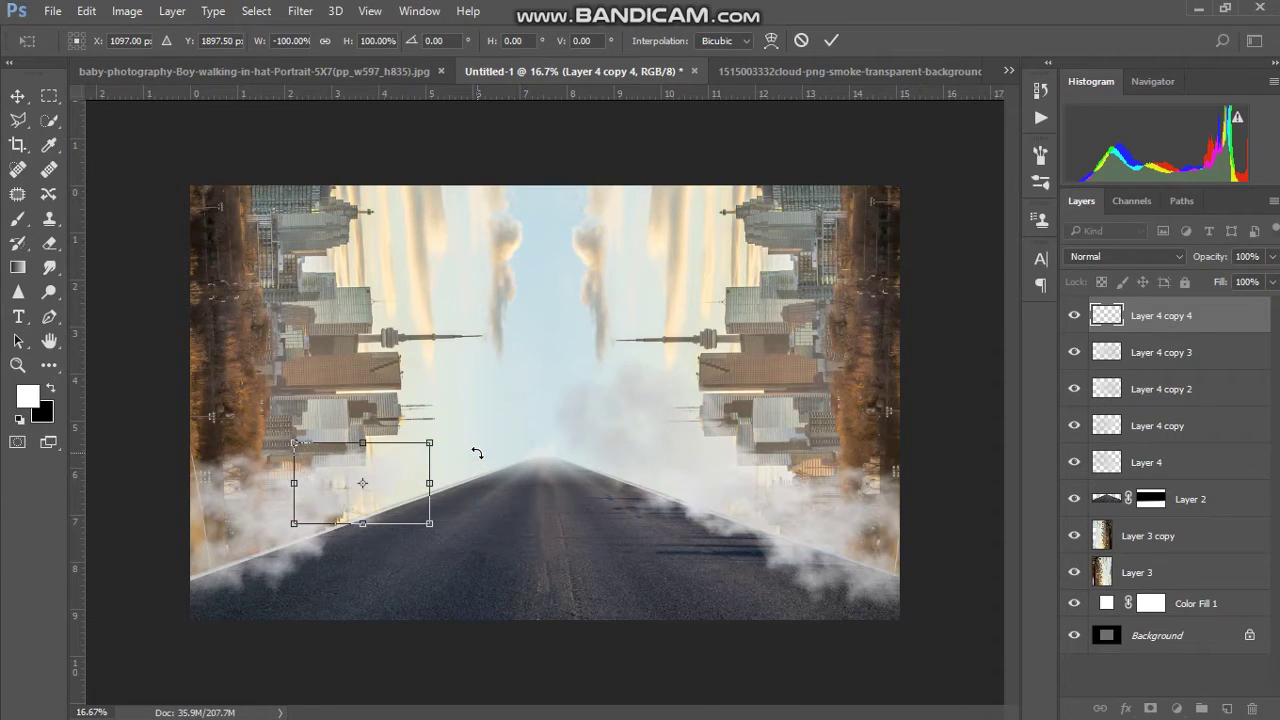
pyautogui.moveTo(372, 493); pyautogui.dragTo(405, 507)
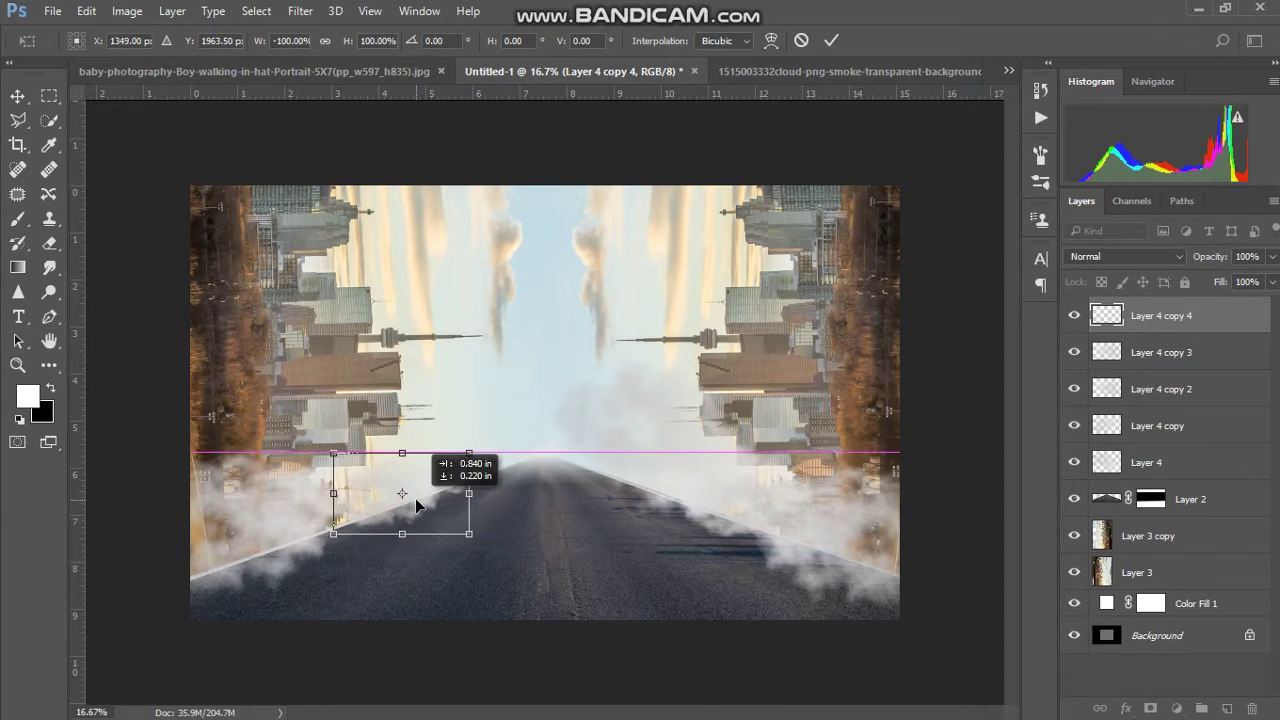
pyautogui.press('Return')
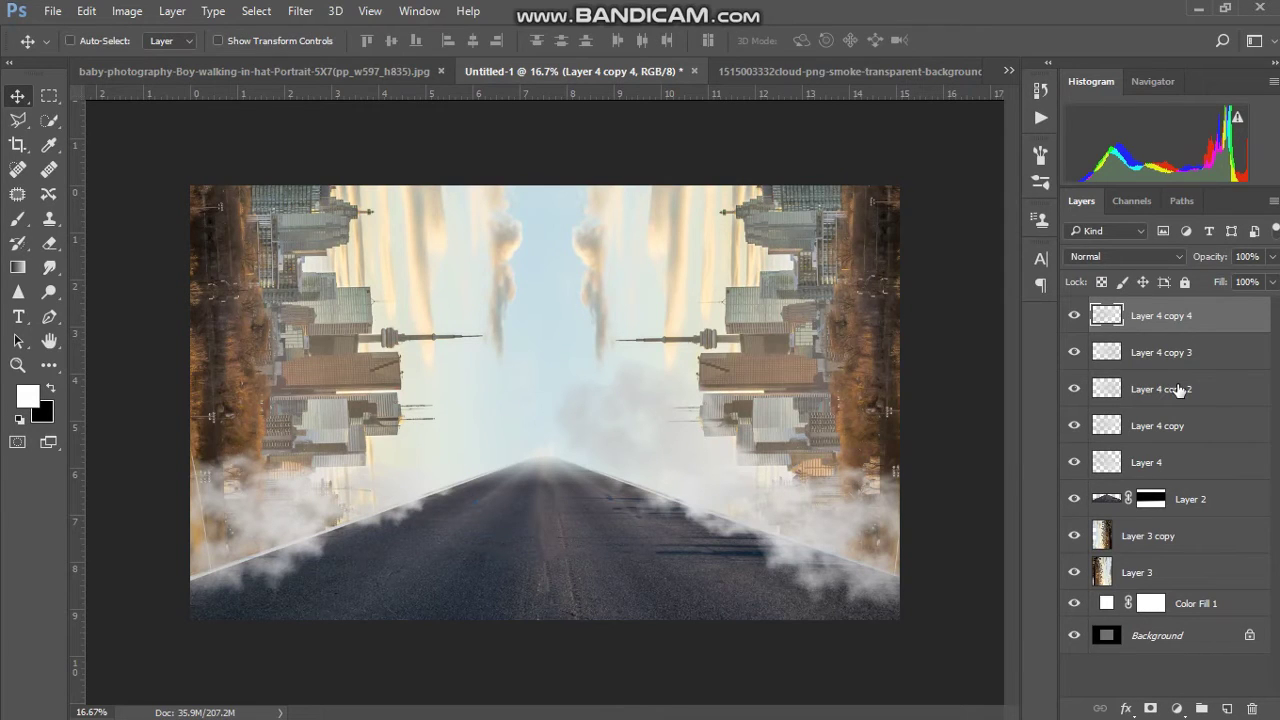
# Duplicate the smoke and move the copy up and to the right.
pyautogui.hotkey('ctrl', 'j')
pyautogui.hotkey('ctrl', 't')
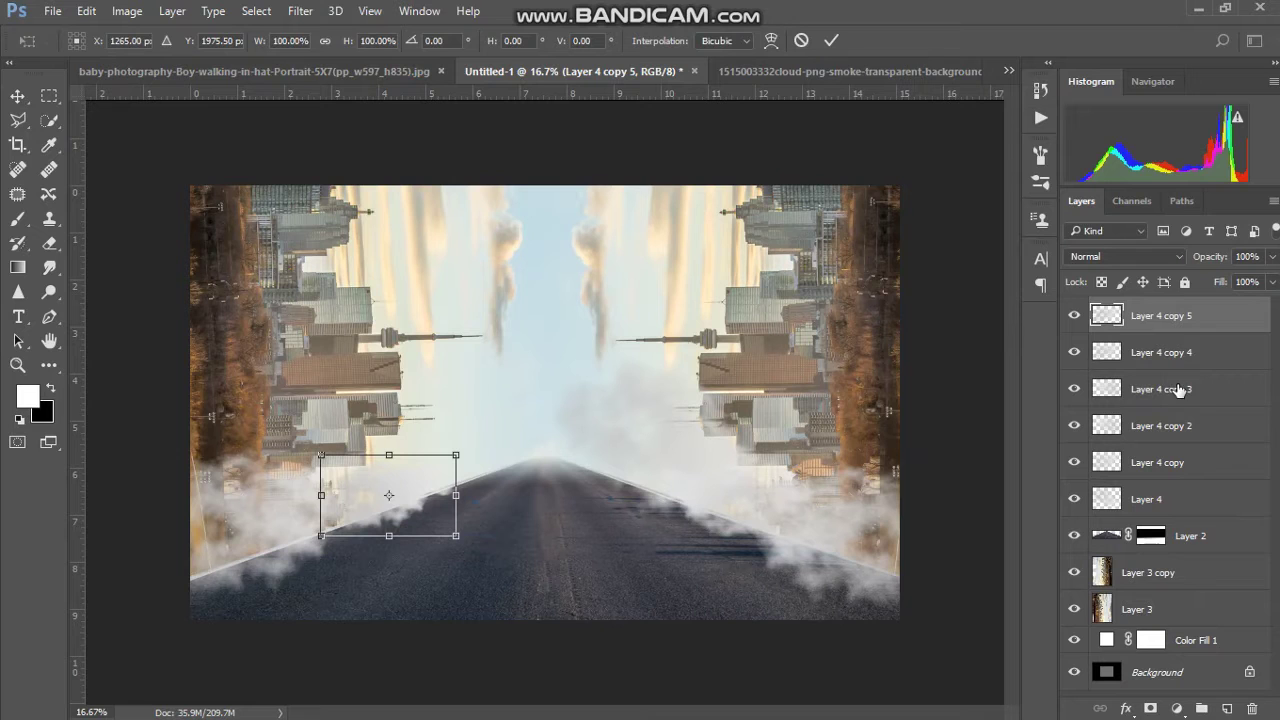
pyautogui.moveTo(429, 480); pyautogui.dragTo(545, 404)
pyautogui.press('Return')
# Copy the smoke above the horizon, then enlarge and rotate it over the left skyline.
pyautogui.press('ctrl')
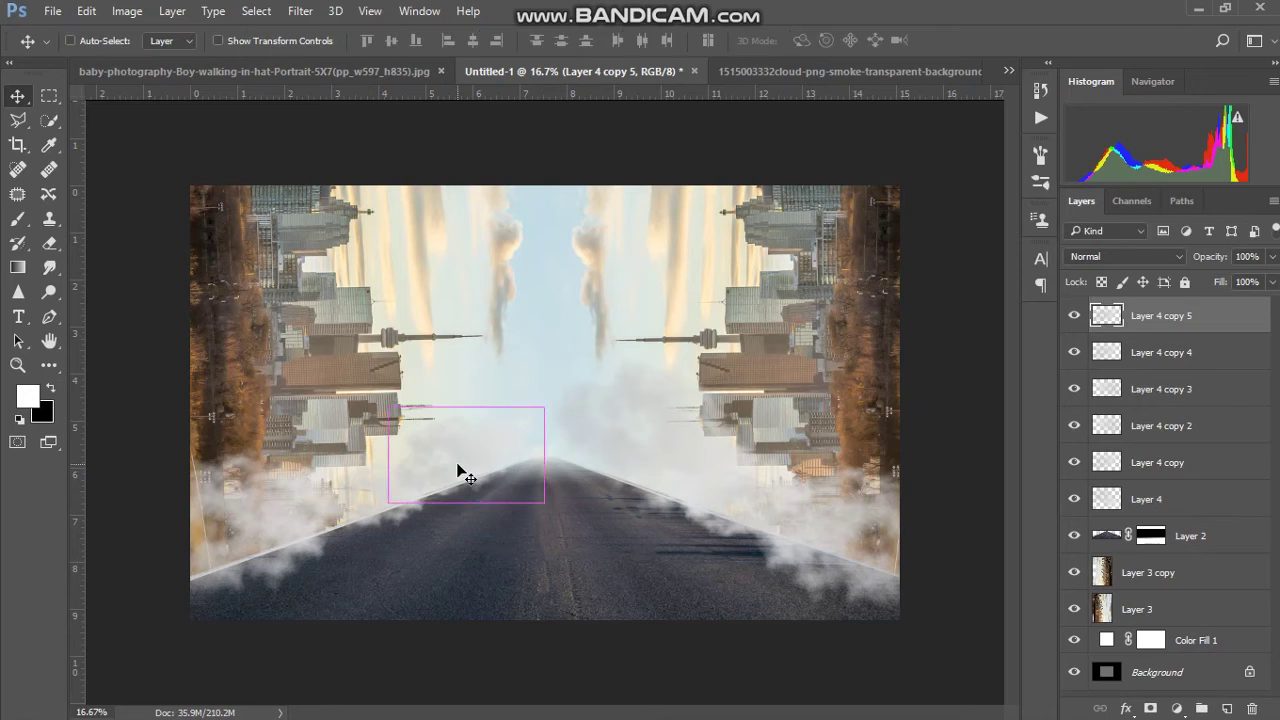
pyautogui.moveTo(458, 464)
pyautogui.mouseDown()
pyautogui.moveTo(480, 432)
pyautogui.moveTo(330, 170)
pyautogui.moveTo(367, 208)
pyautogui.mouseUp()
pyautogui.hotkey('ctrl', 't')
pyautogui.moveTo(425, 270)
pyautogui.mouseDown()
pyautogui.moveTo(495, 302)
pyautogui.moveTo(485, 495)
pyautogui.mouseUp()
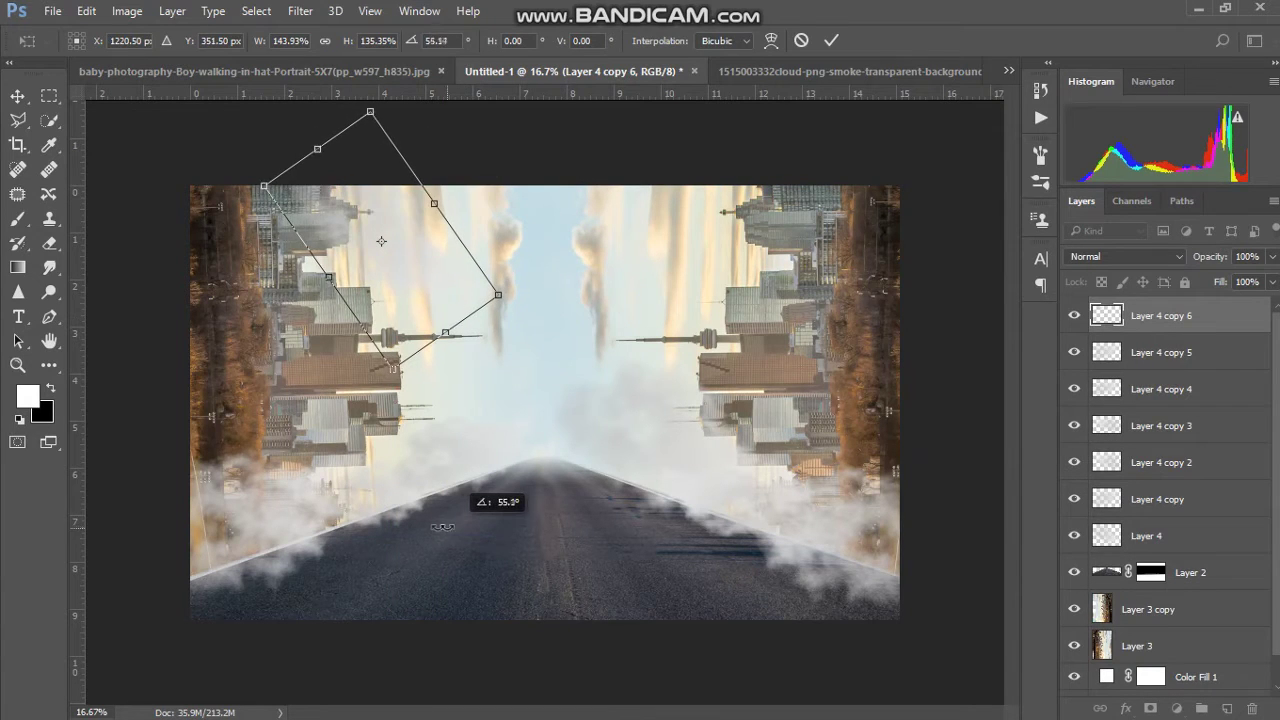
pyautogui.moveTo(385, 368); pyautogui.dragTo(380, 425)
pyautogui.press('Return')
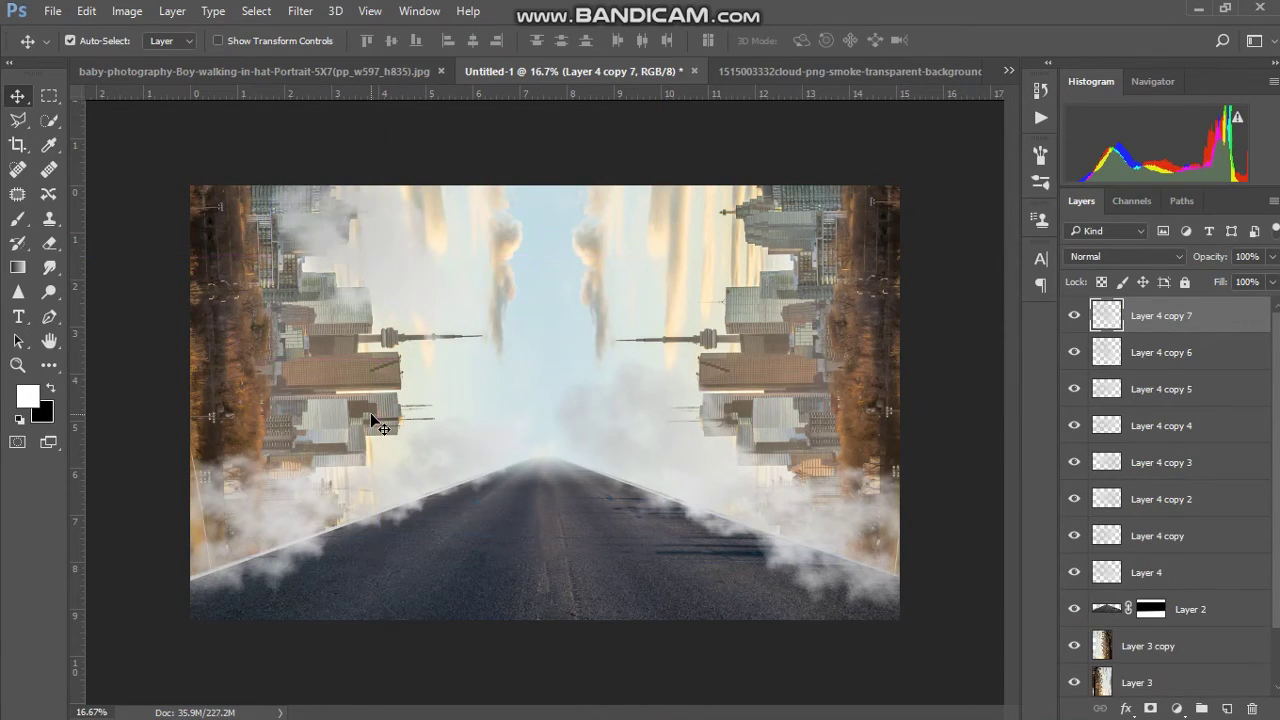
# Flip the latest smoke copy horizontally and move it over the right skyline.
pyautogui.hotkey('ctrl', 't')
pyautogui.rightClick(349, 314)
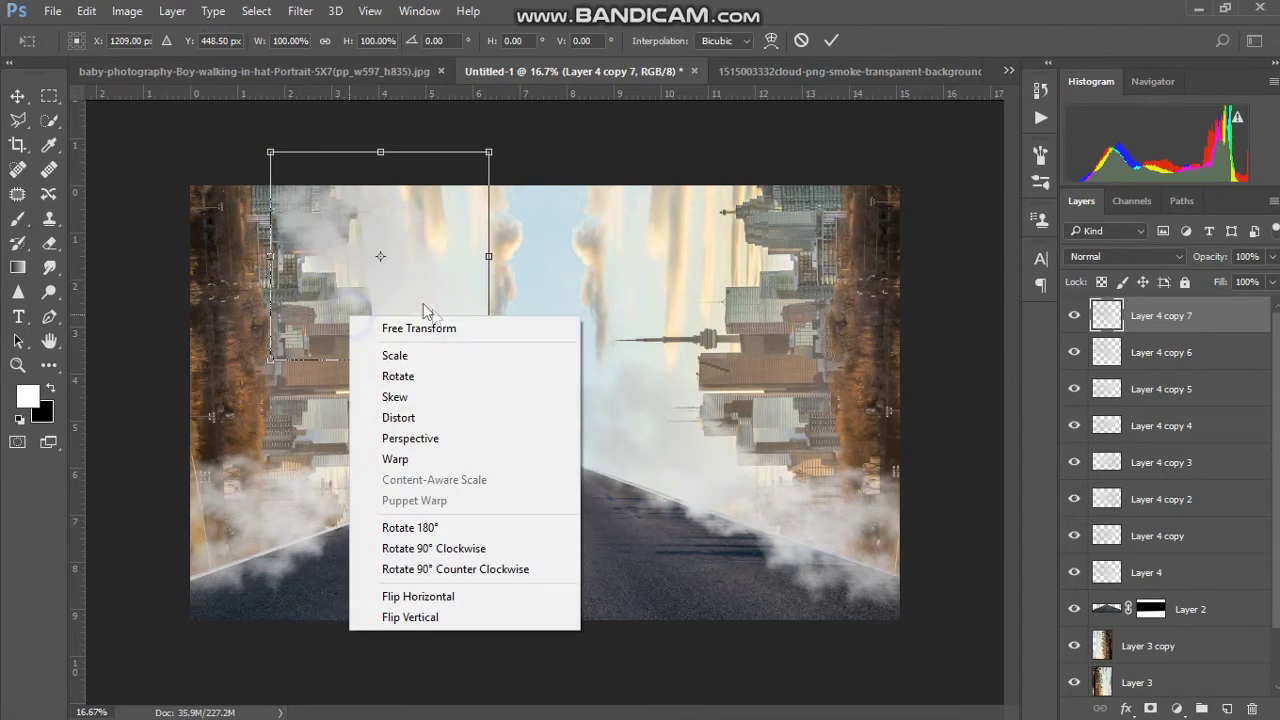
pyautogui.click(434, 596)
pyautogui.moveTo(414, 280); pyautogui.dragTo(729, 275)
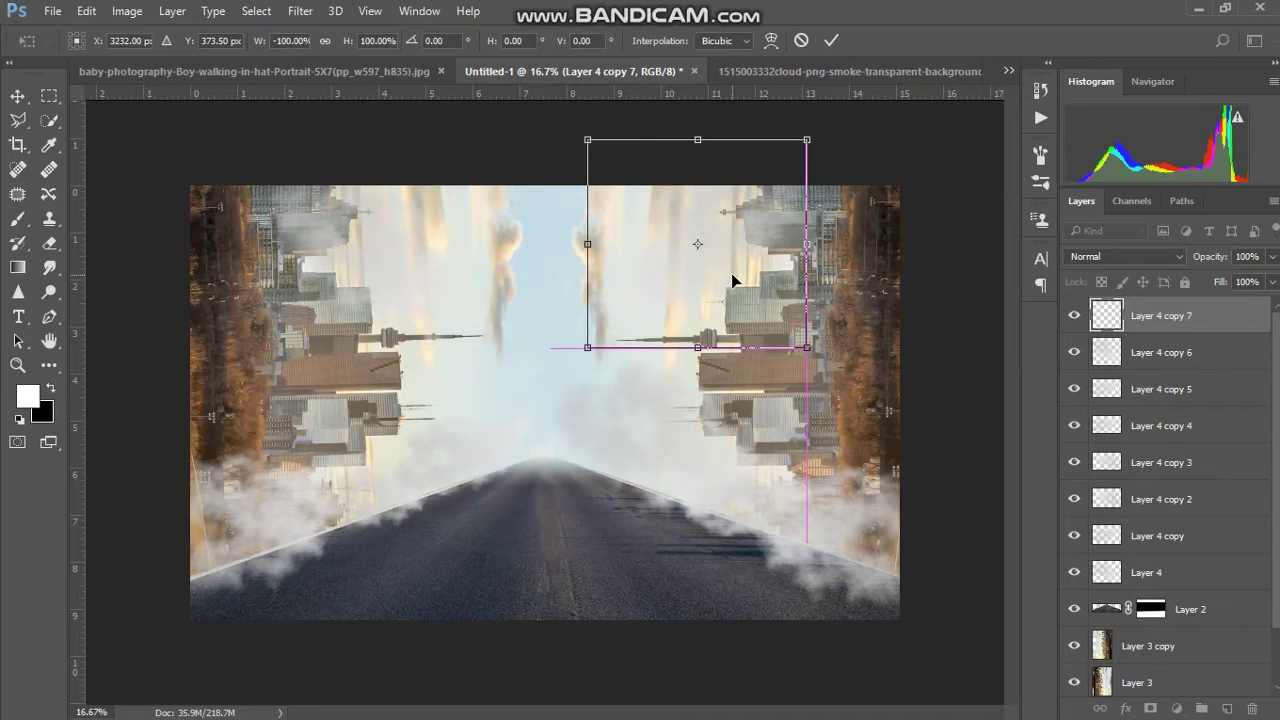
pyautogui.press('Return')
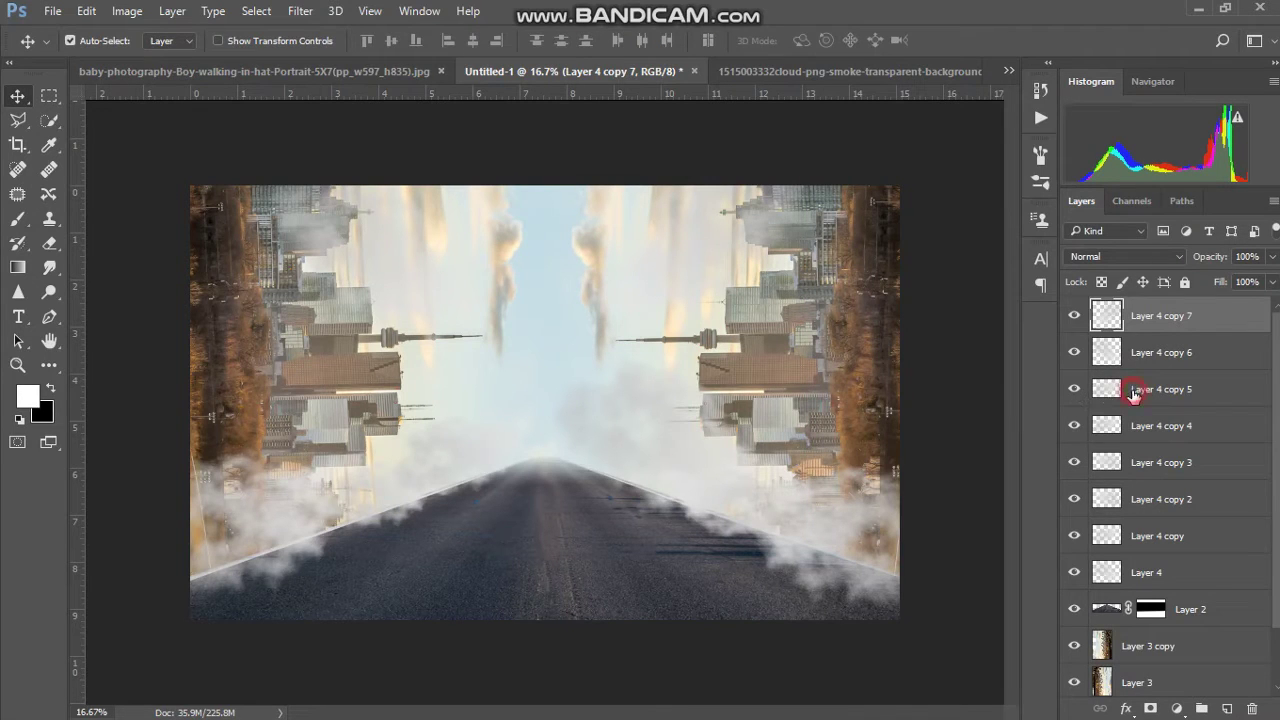
# Merge Layer 4 through Layer 4 copy 5 into a single smoke layer.
pyautogui.click(1133, 393)
pyautogui.keyDown('ctrl'); pyautogui.click(1146, 437); pyautogui.keyUp('ctrl')
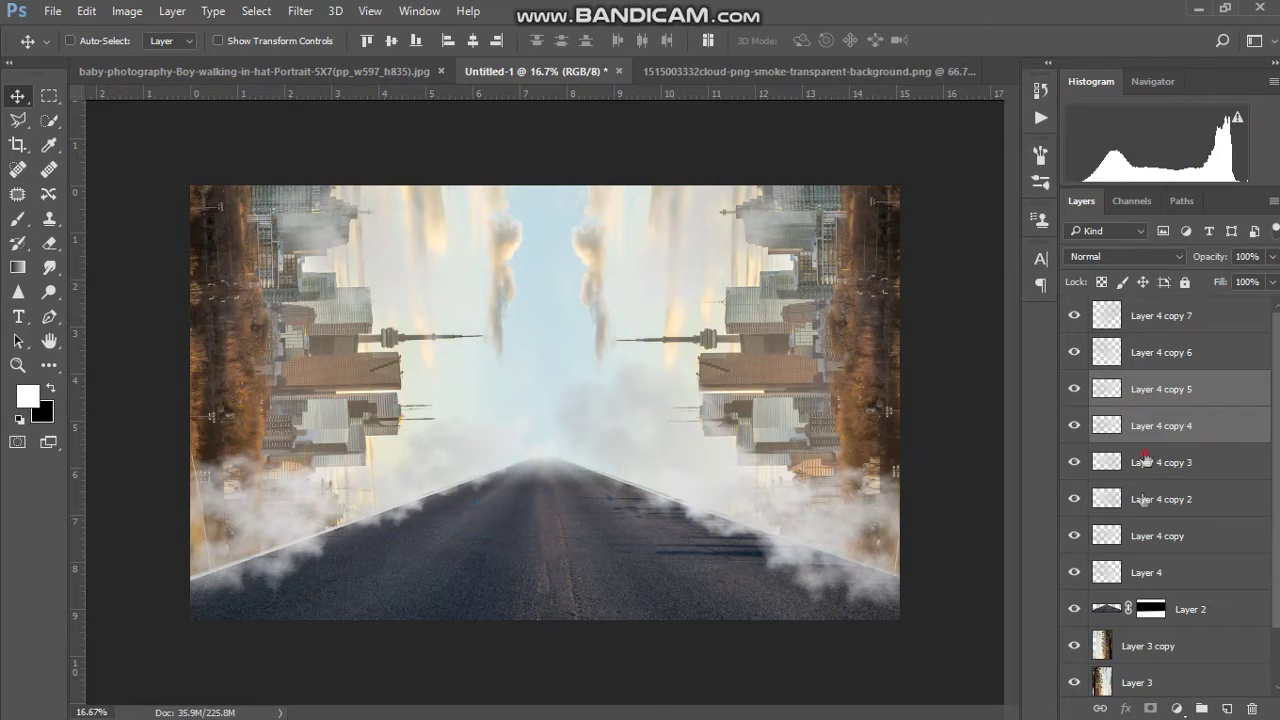
pyautogui.keyDown('shift'); pyautogui.click(1142, 500); pyautogui.keyUp('shift')
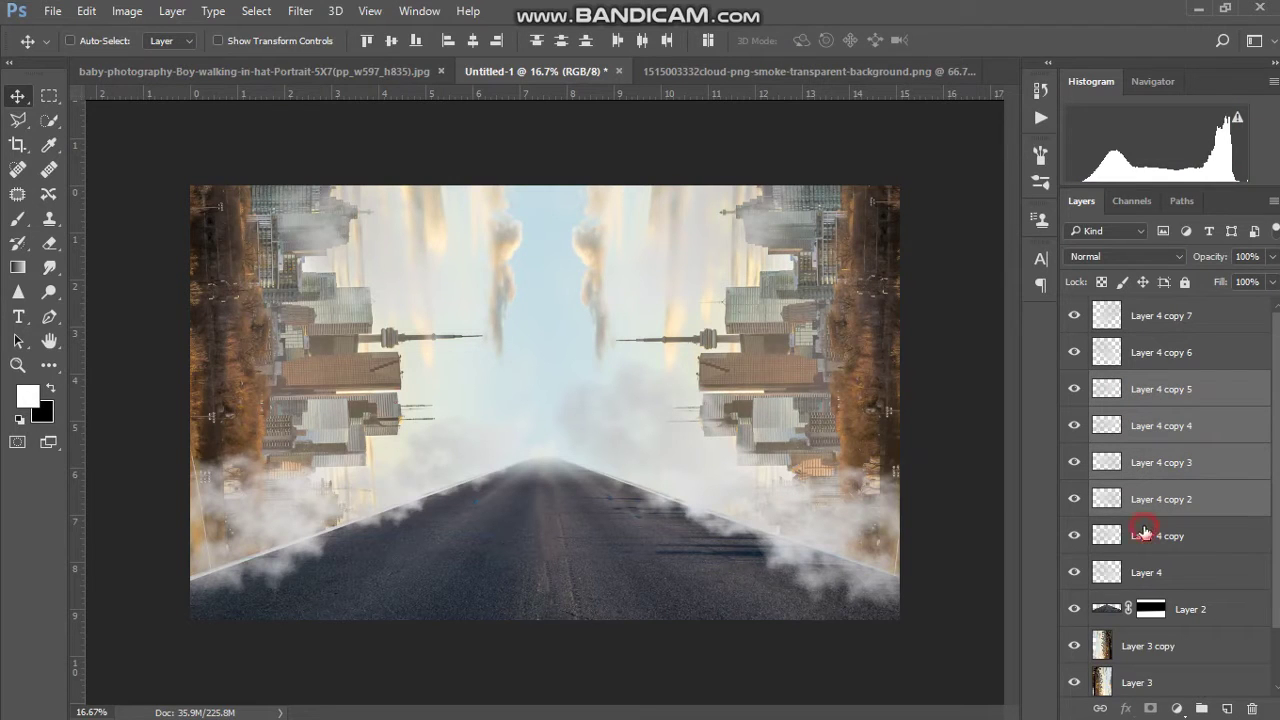
pyautogui.keyDown('shift'); pyautogui.click(1144, 531); pyautogui.keyUp('shift')
pyautogui.keyDown('shift'); pyautogui.click(1141, 578); pyautogui.keyUp('shift')
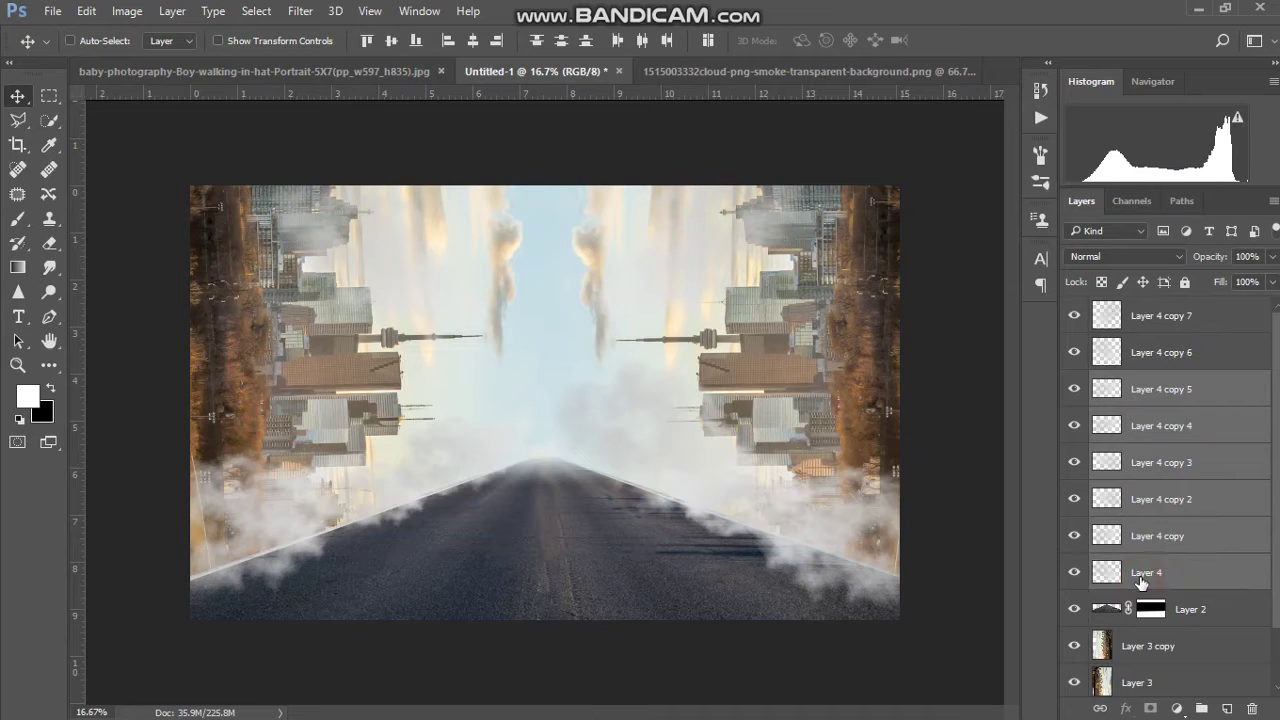
pyautogui.hotkey('ctrl', 'e')
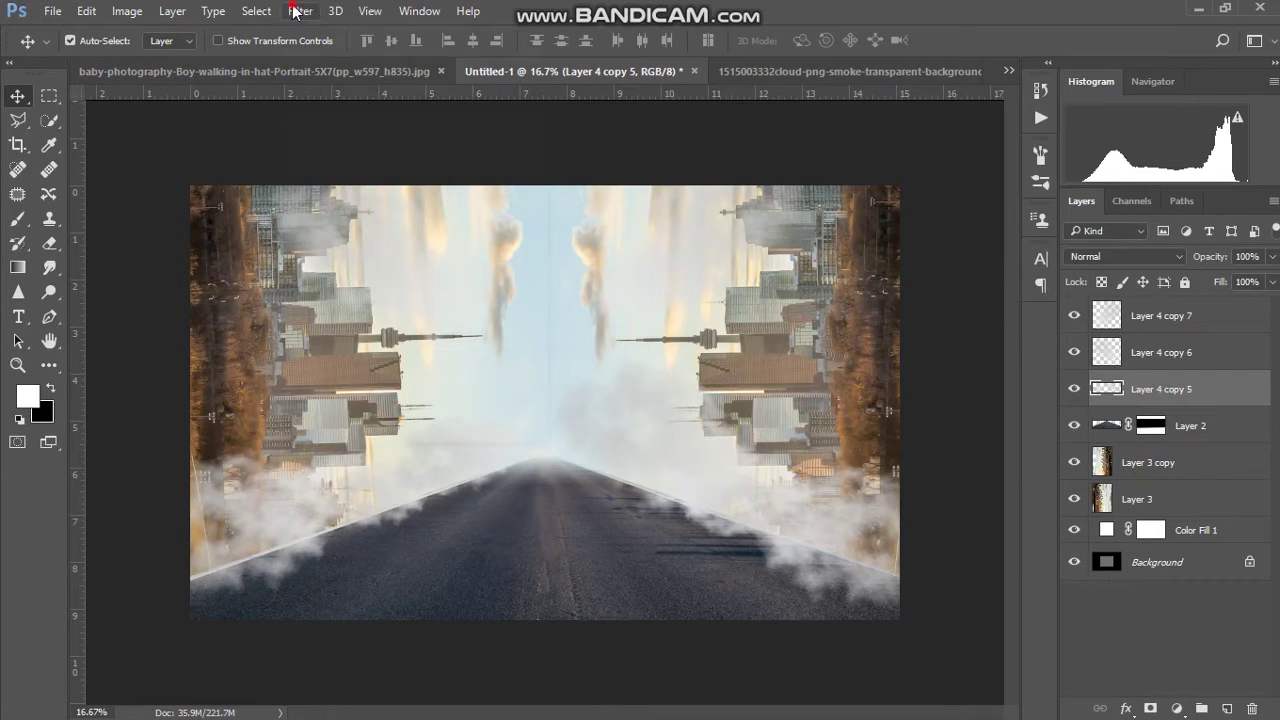
# Apply a 42.9 px Gaussian Blur to the merged smoke and set opacity to 75%.
pyautogui.click(295, 11)
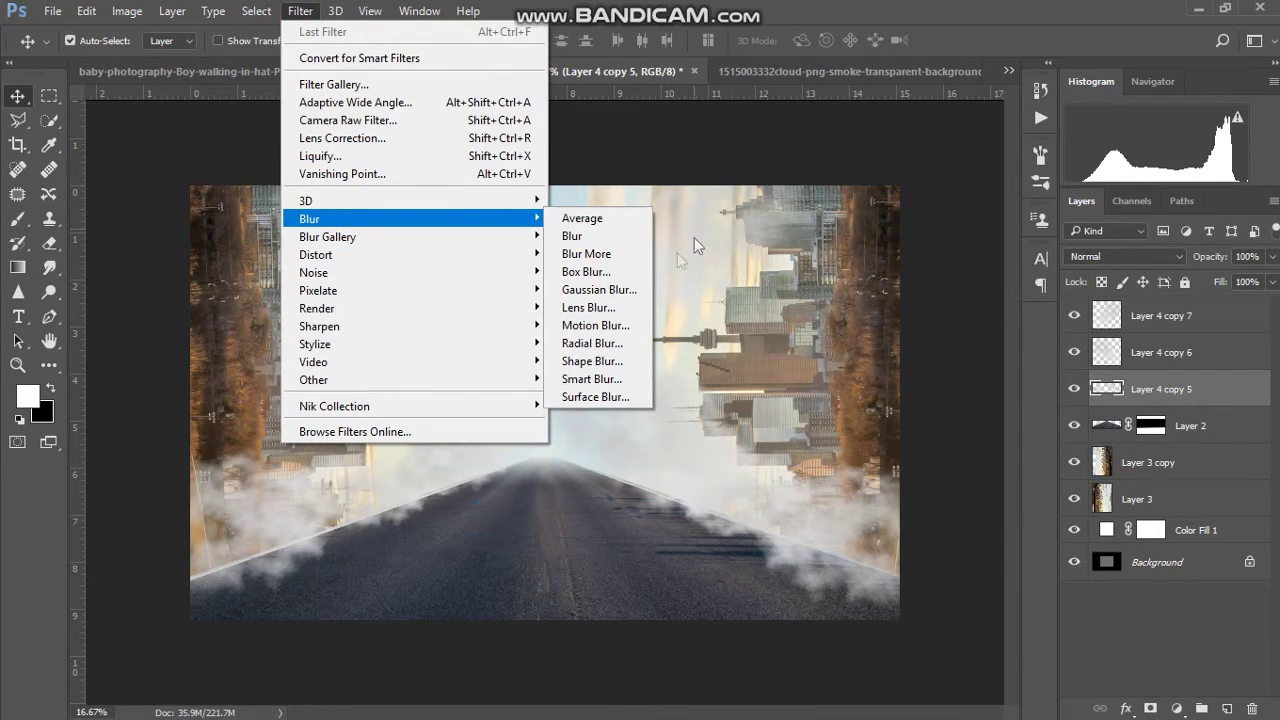
pyautogui.click(628, 289)
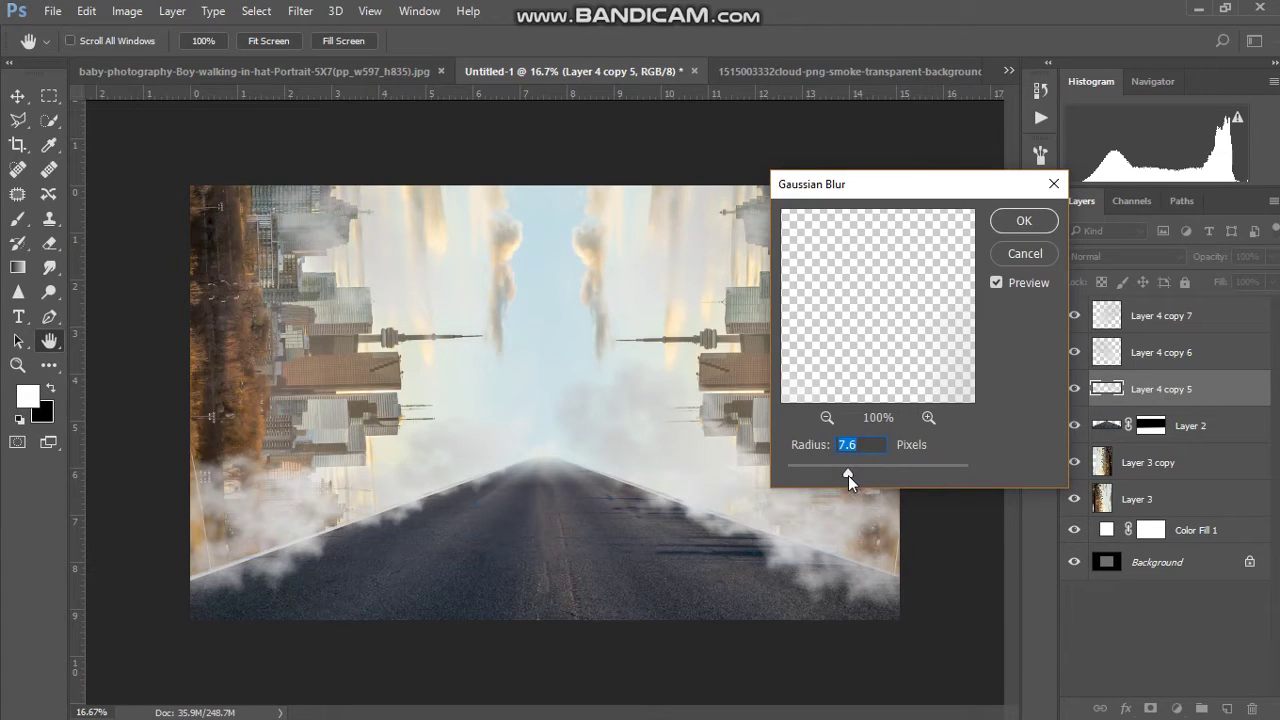
pyautogui.click(875, 473)
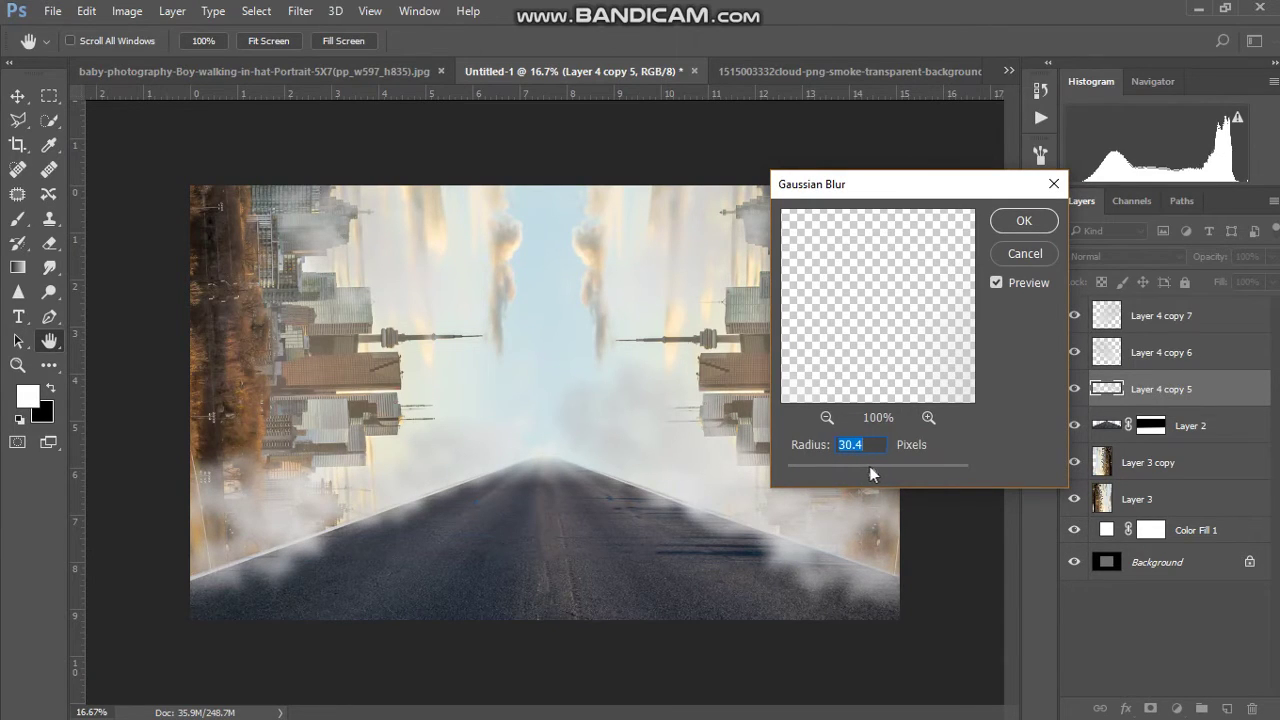
pyautogui.click(882, 470)
pyautogui.click(1015, 222)
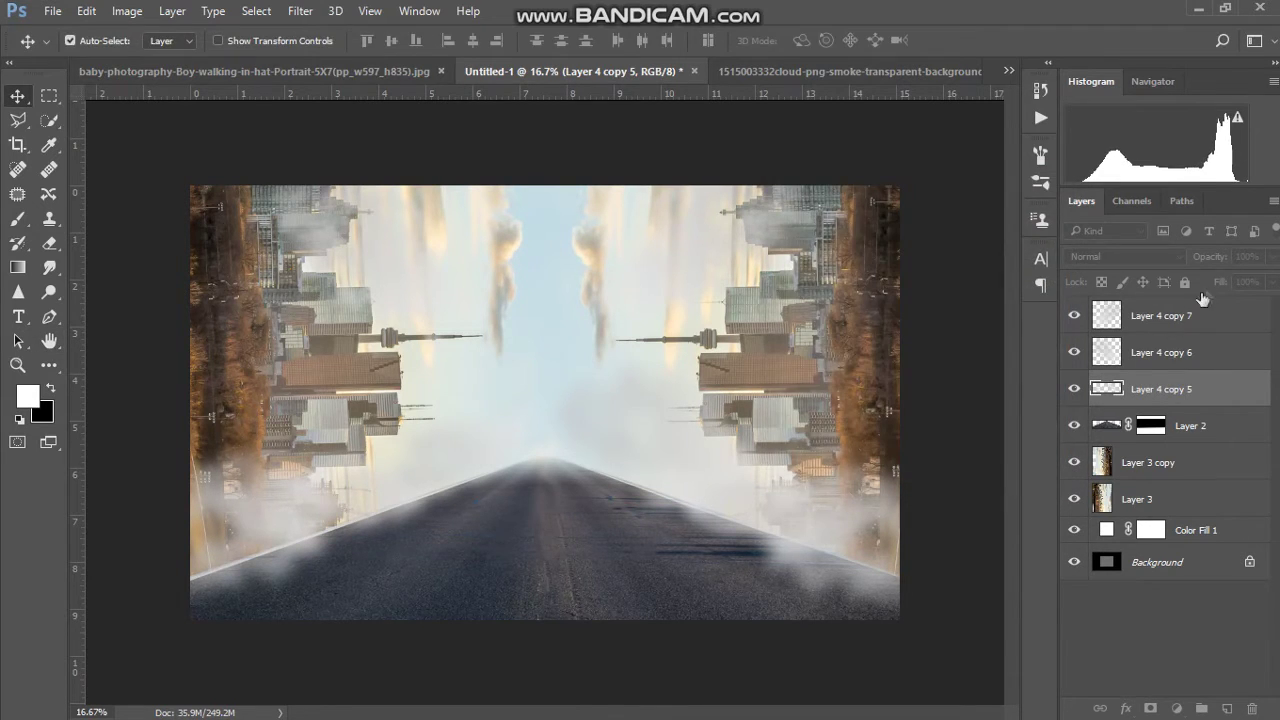
pyautogui.moveTo(1210, 257); pyautogui.dragTo(1193, 263)
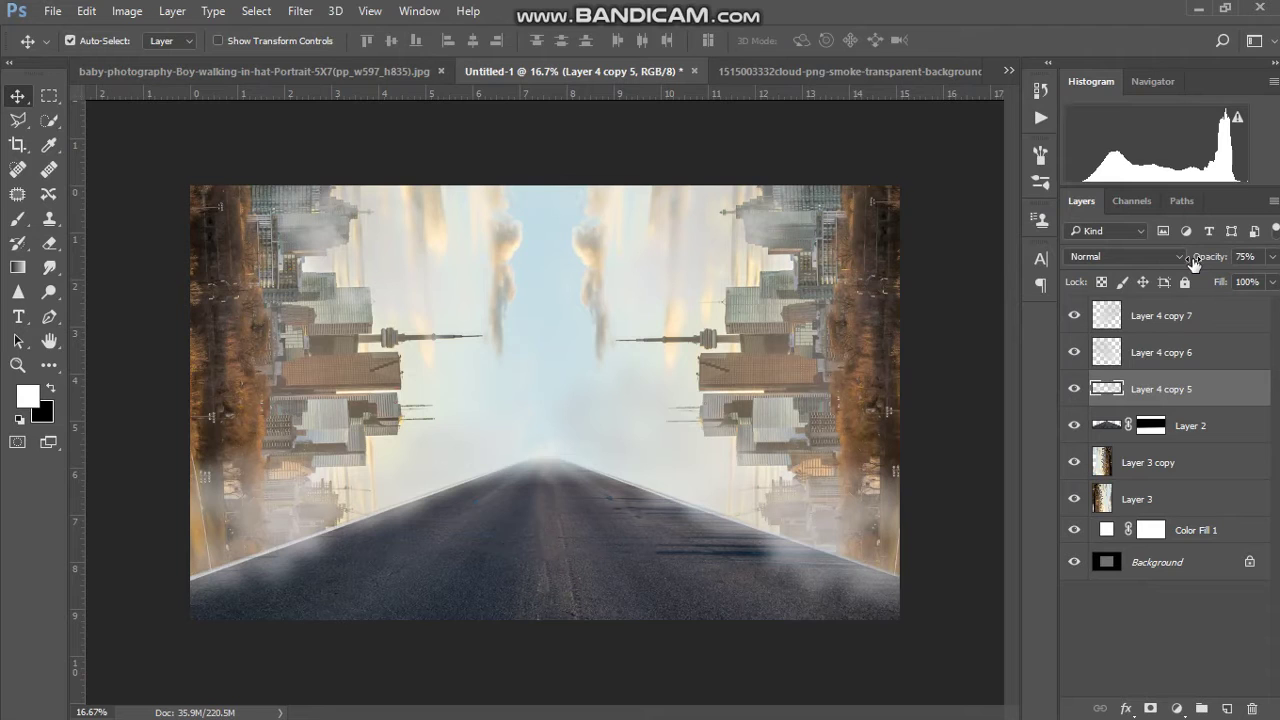
# Duplicate the road layer Layer 2.
pyautogui.click(1207, 430)
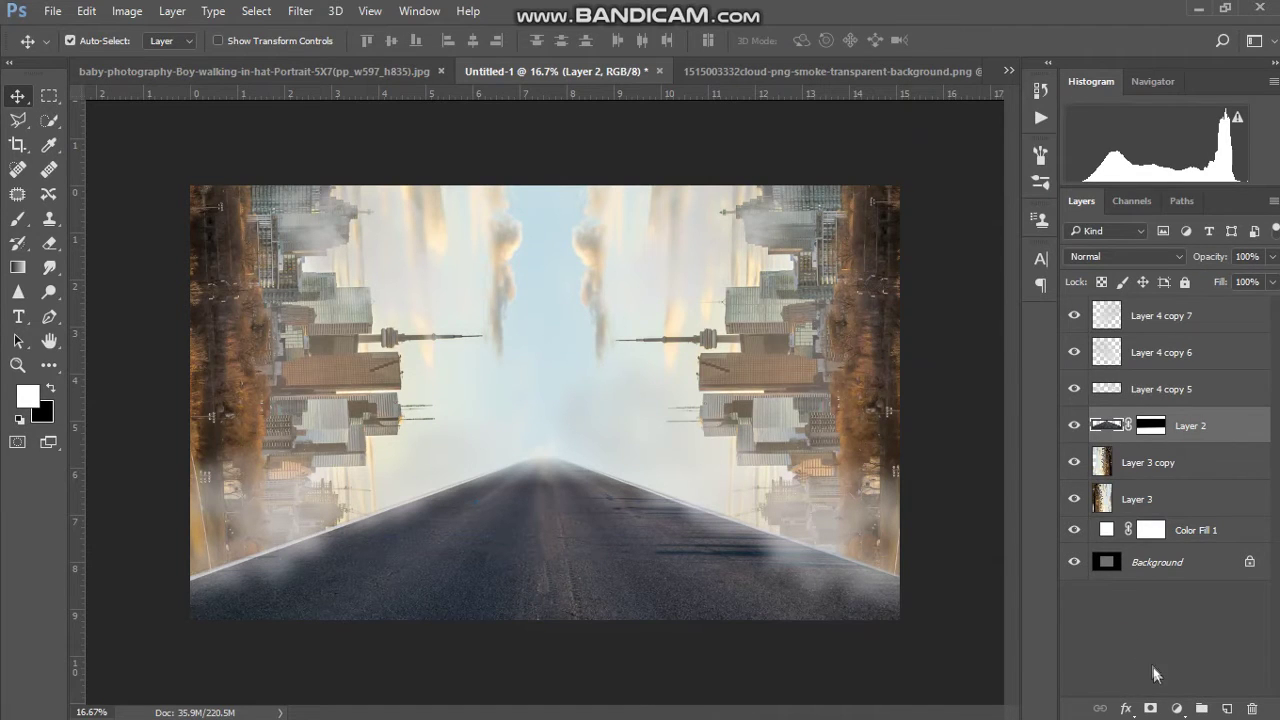
pyautogui.click(1177, 708)
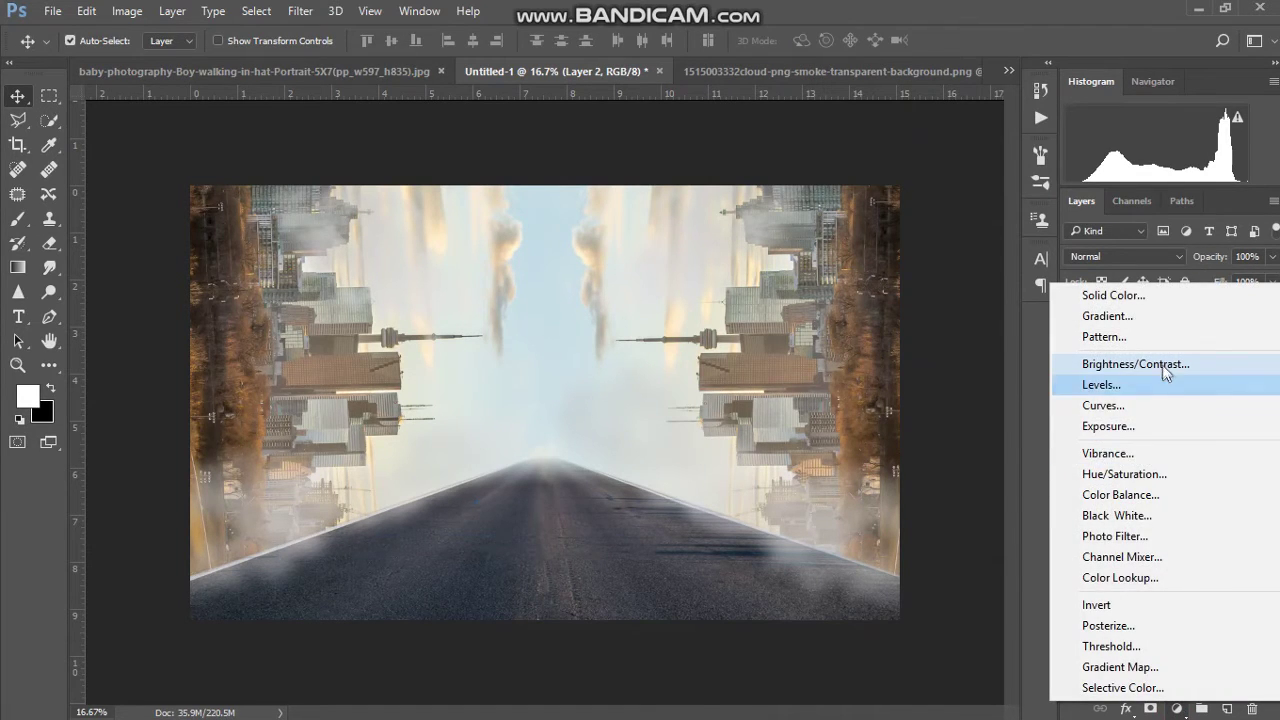
pyautogui.press('Escape')
pyautogui.hotkey('ctrl', 'j')
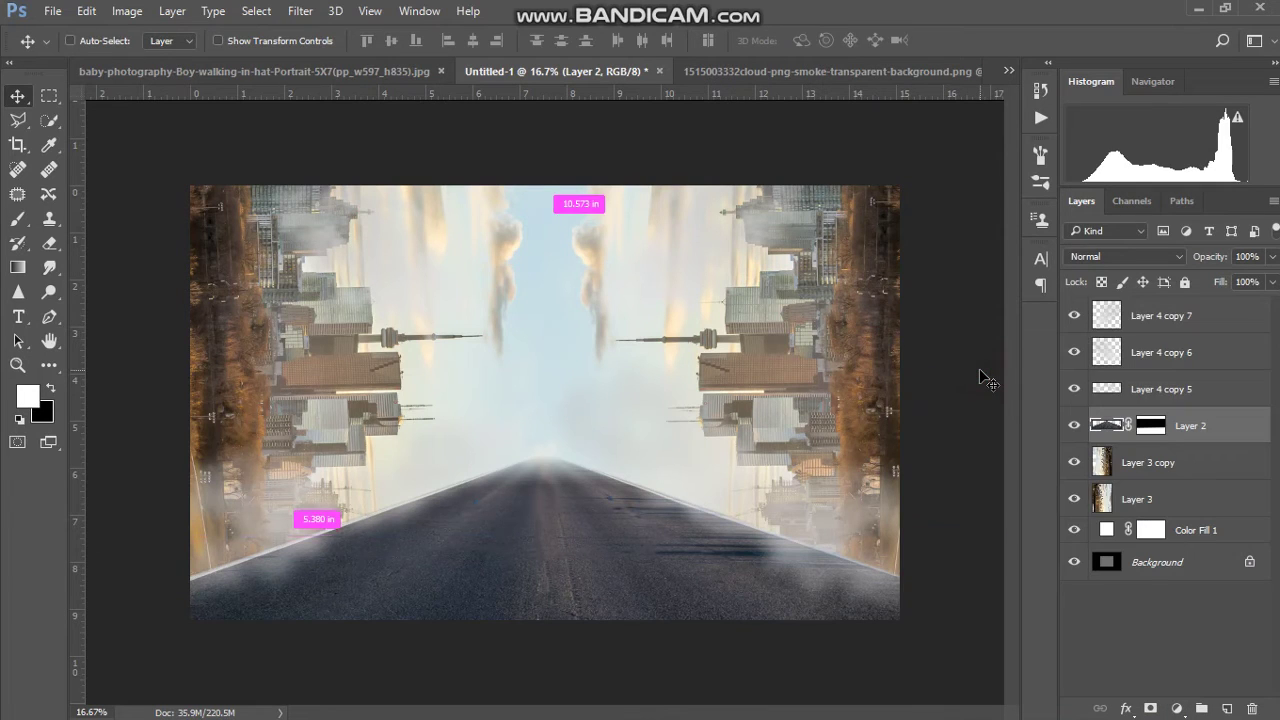
# Add a Brightness/Contrast adjustment clipped to Layer 2 copy with brightness -61.
pyautogui.click(1177, 708)
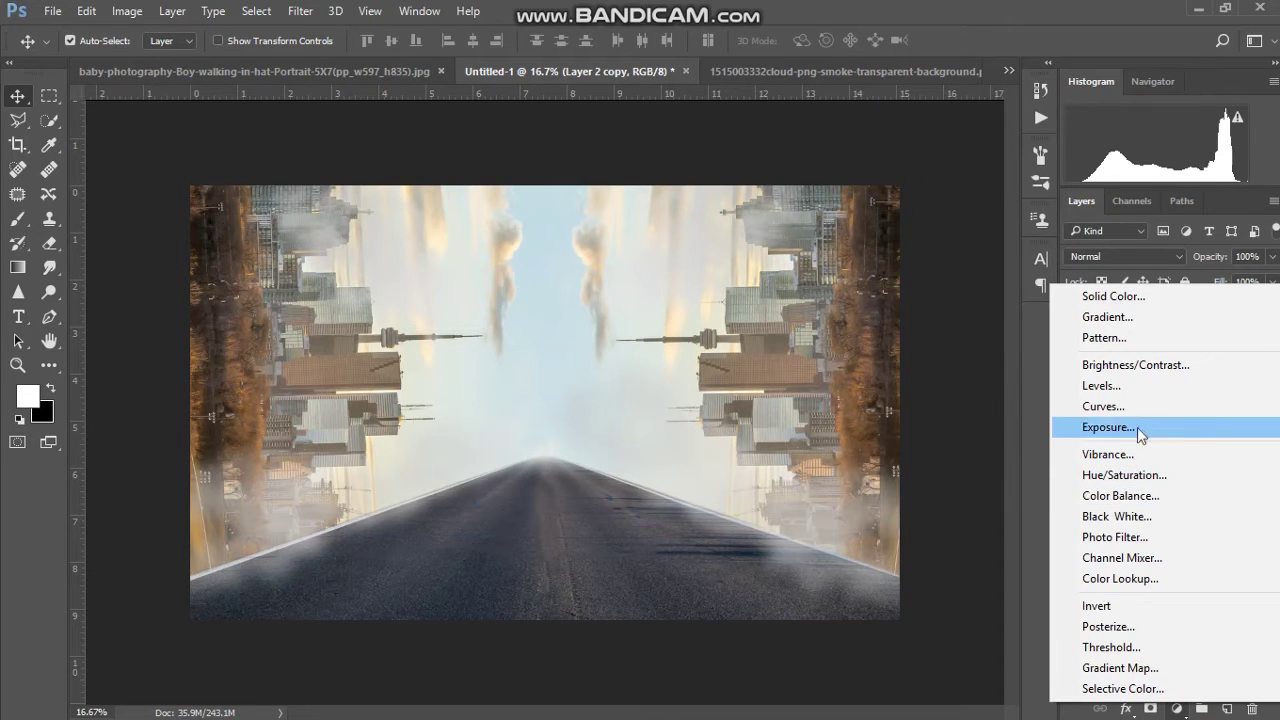
pyautogui.click(1158, 367)
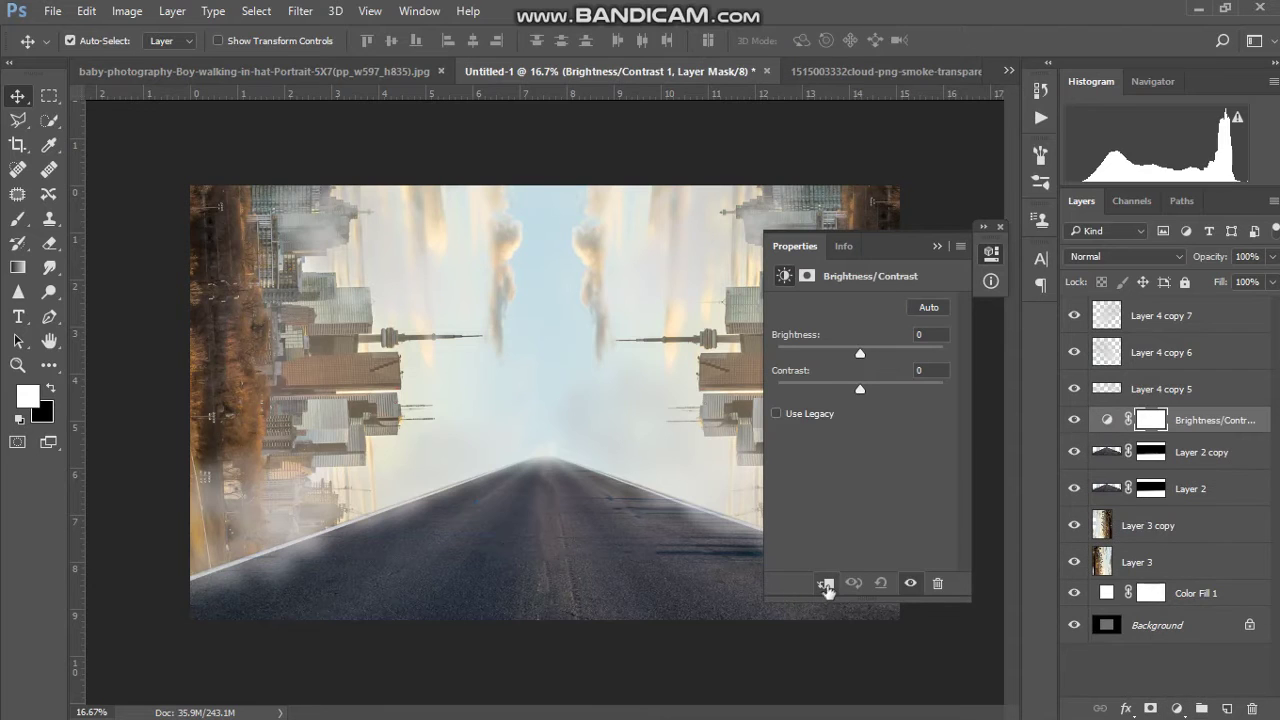
pyautogui.click(826, 584)
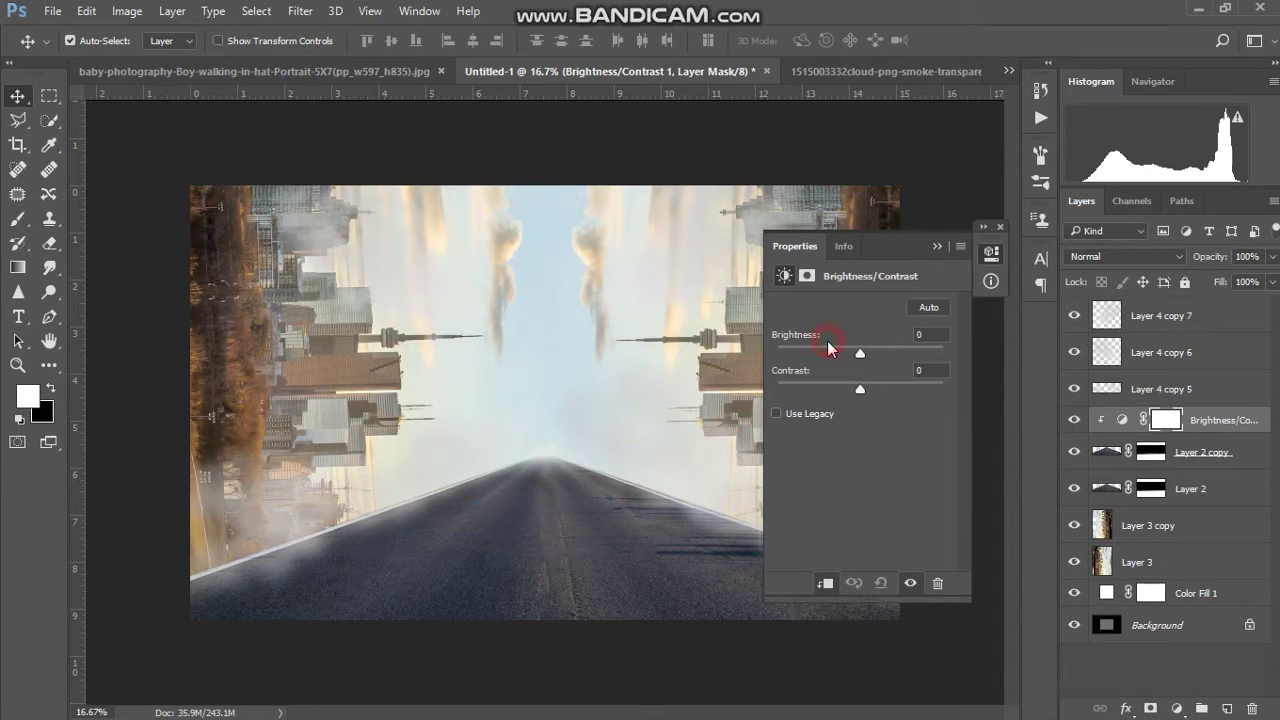
pyautogui.click(827, 347)
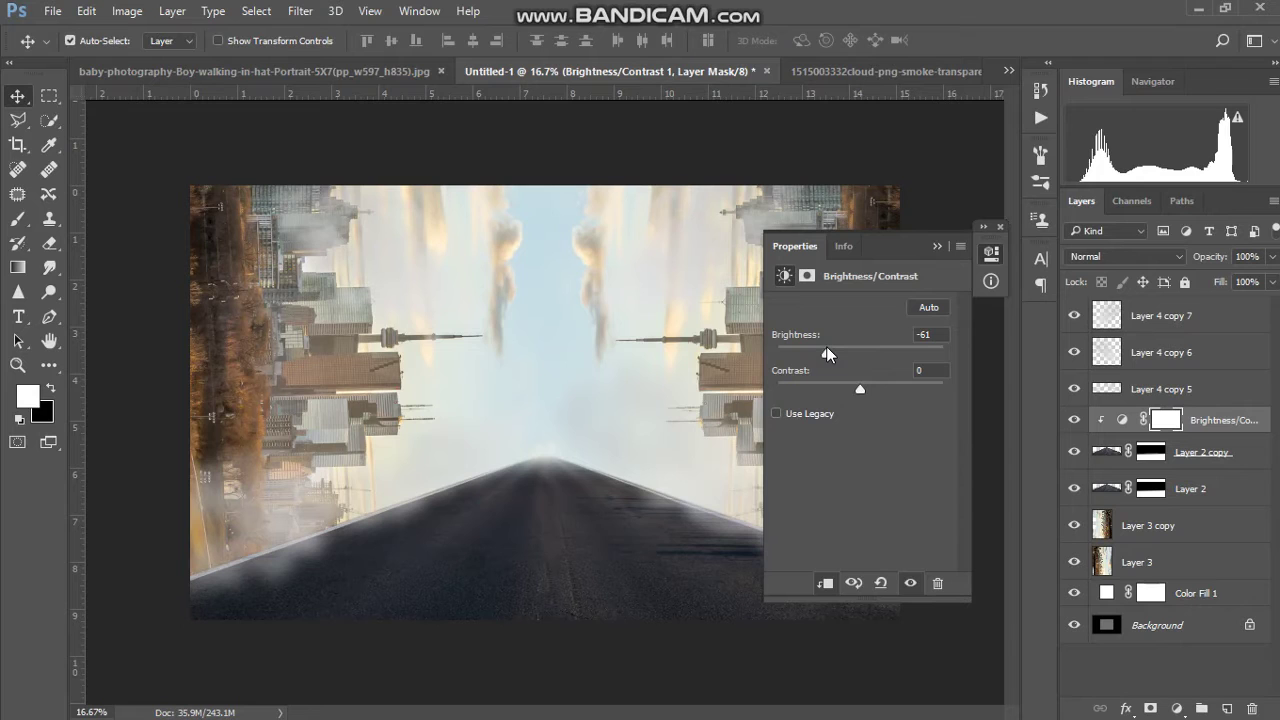
pyautogui.click(937, 247)
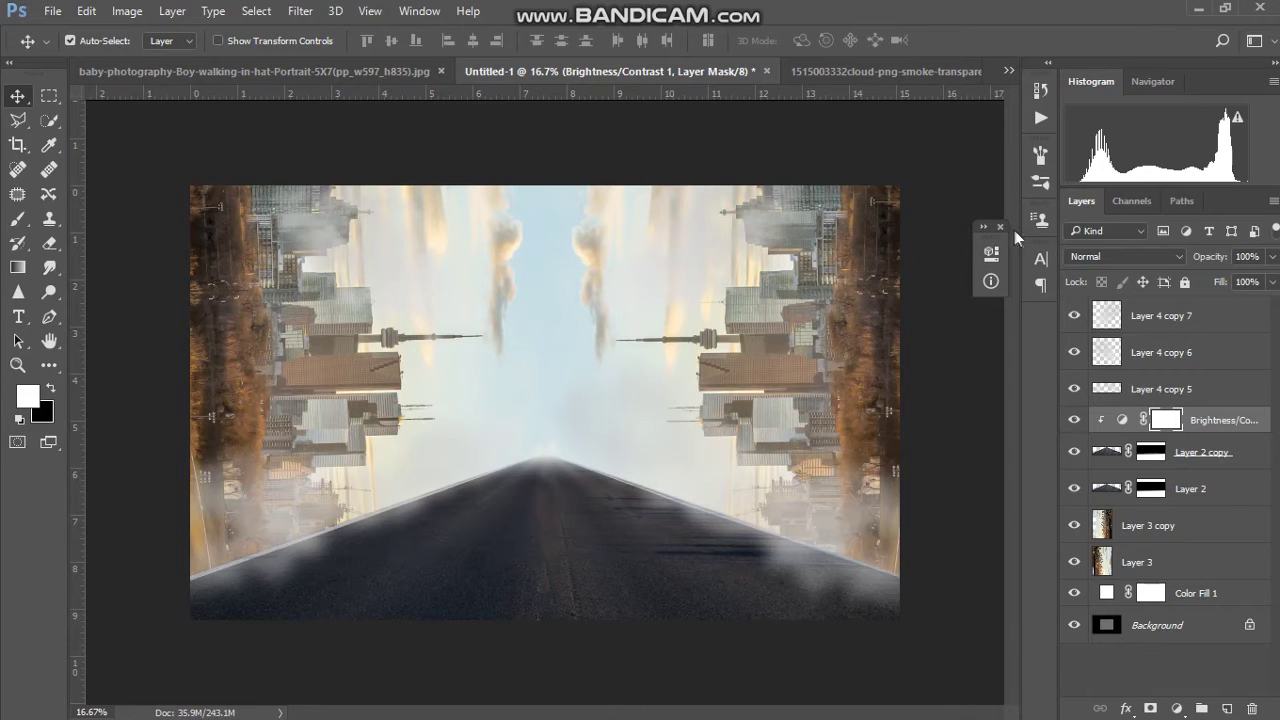
# Give the adjustment an inverted black mask and paint white over the lower-left road with a 1200 px brush at 67%.
pyautogui.click(1150, 709)
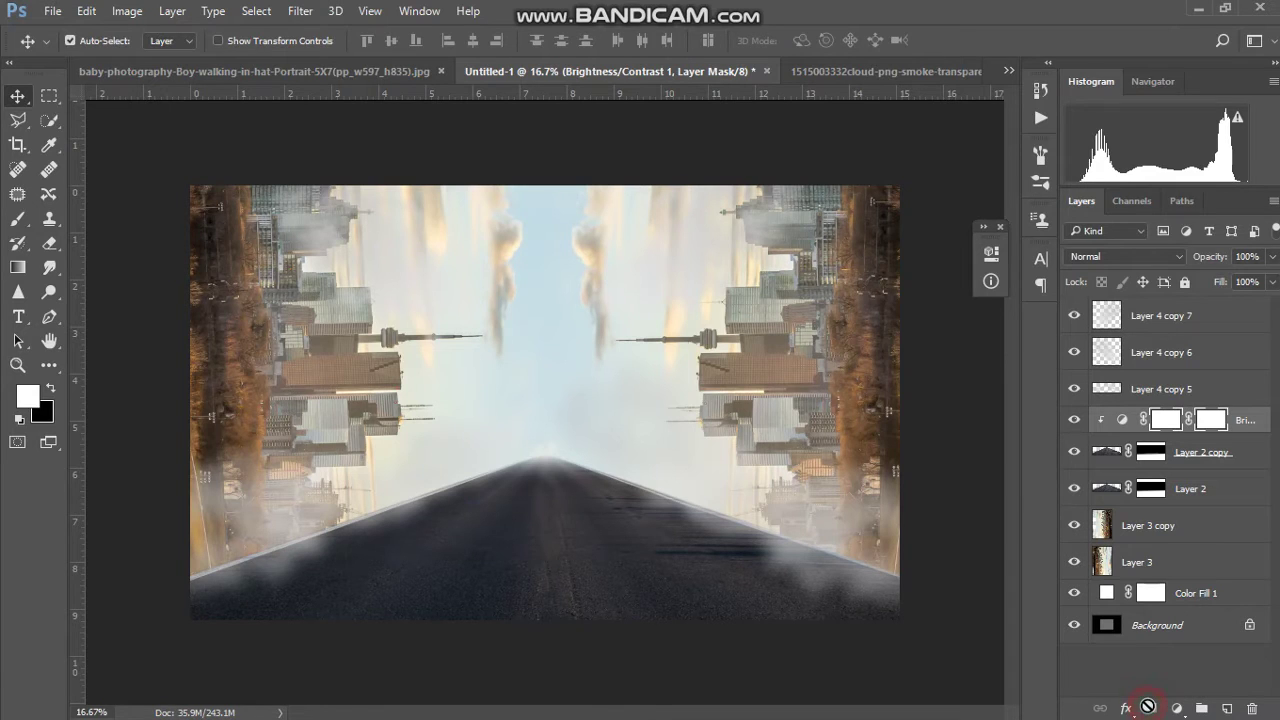
pyautogui.hotkey('ctrl', 'i')
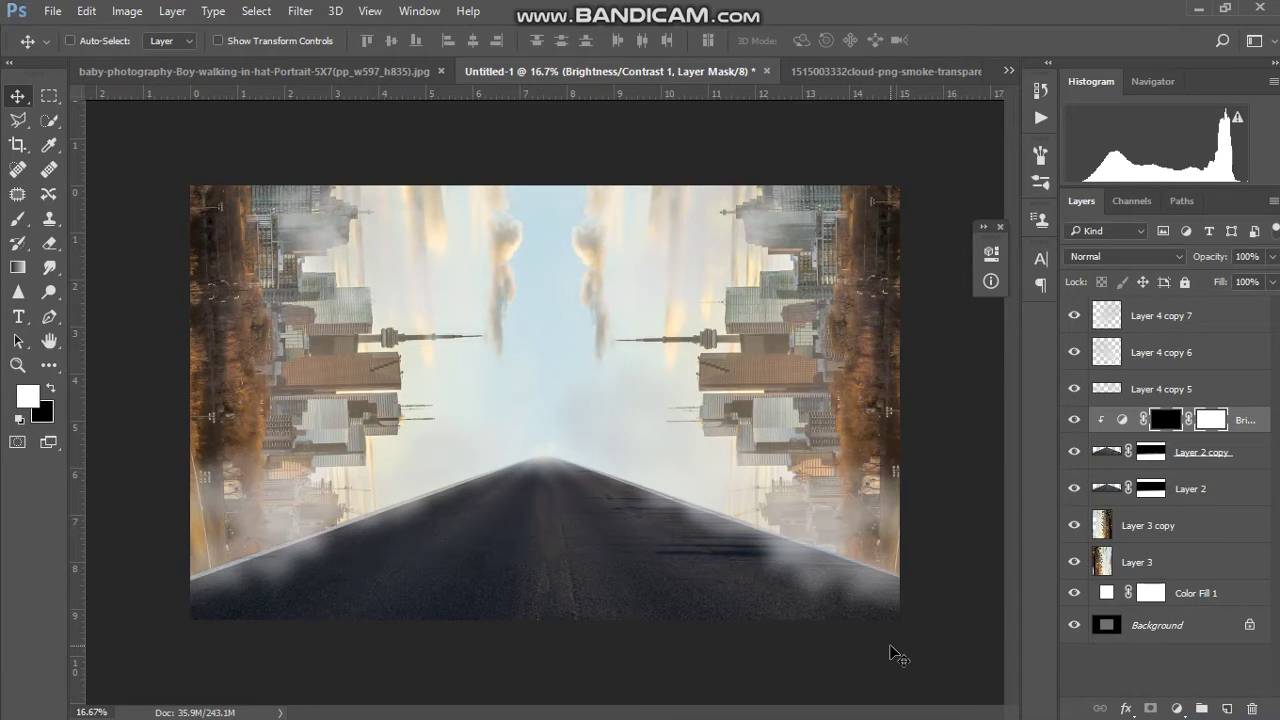
pyautogui.press('b')
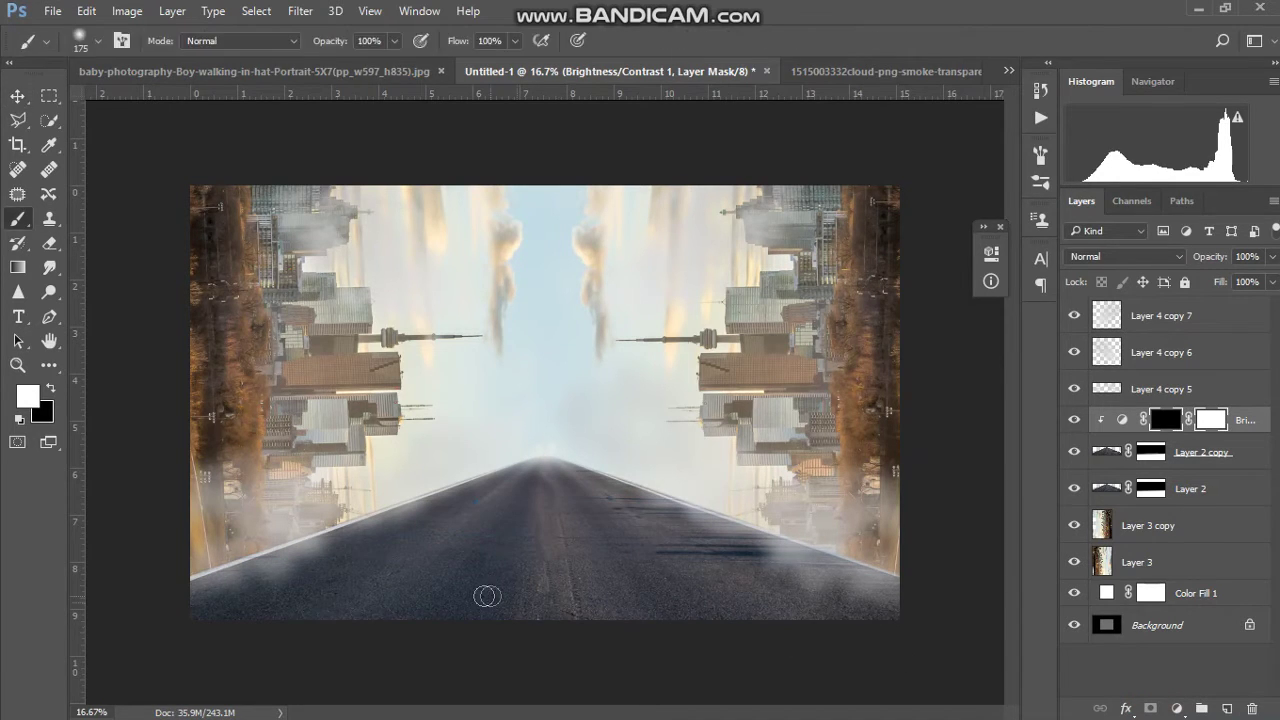
pyautogui.press(']')
pyautogui.press(']')
pyautogui.press(']')
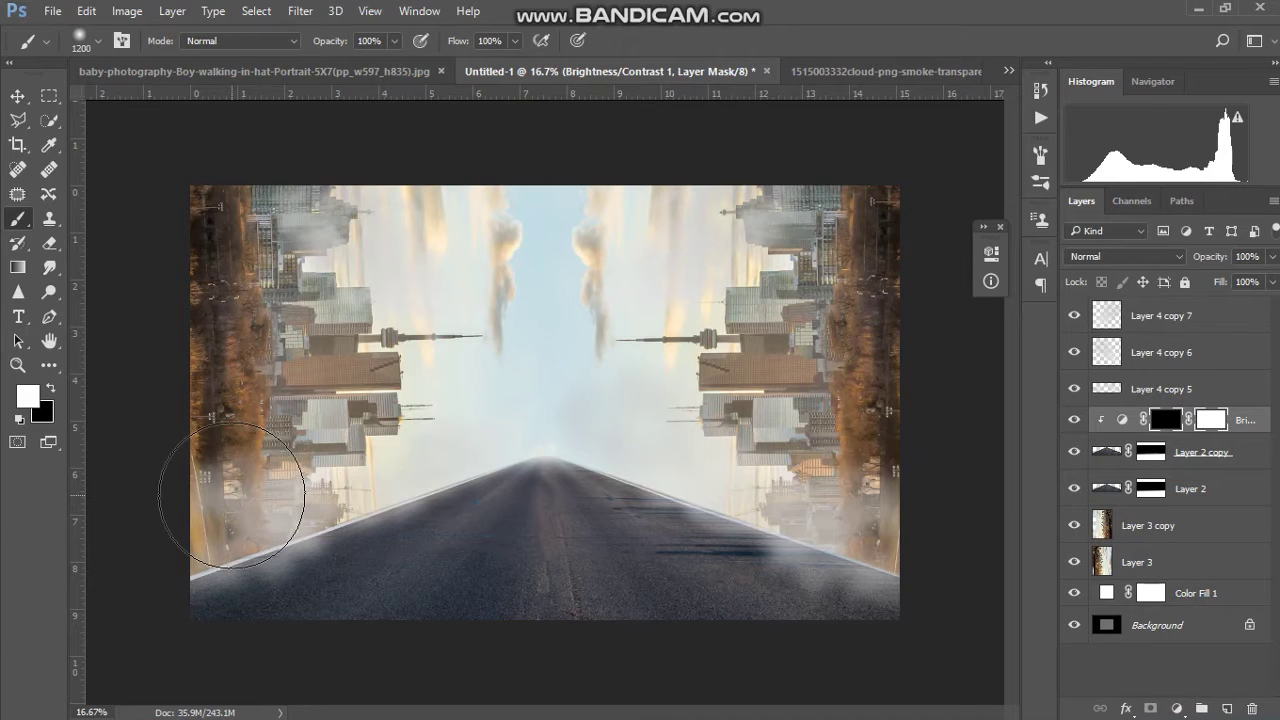
pyautogui.moveTo(350, 38); pyautogui.dragTo(308, 44)
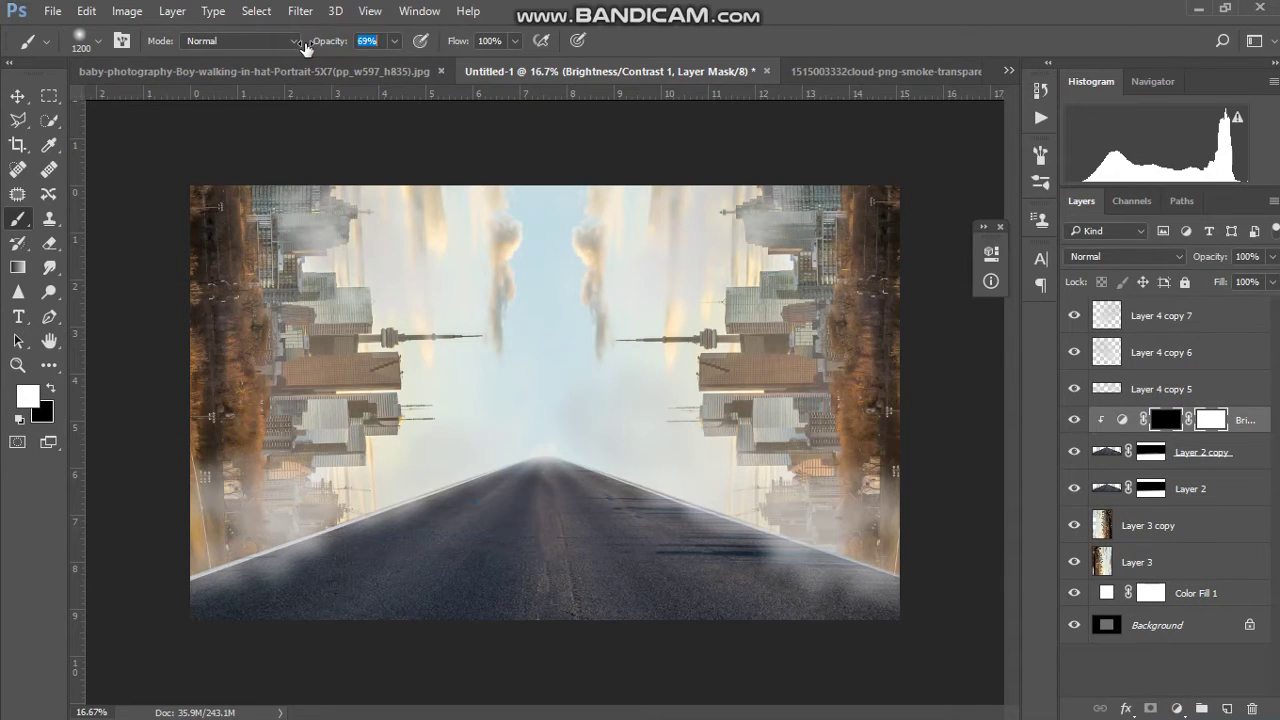
pyautogui.moveTo(434, 402)
pyautogui.mouseDown()
pyautogui.moveTo(382, 557)
pyautogui.moveTo(538, 667)
pyautogui.moveTo(215, 478)
pyautogui.mouseUp()
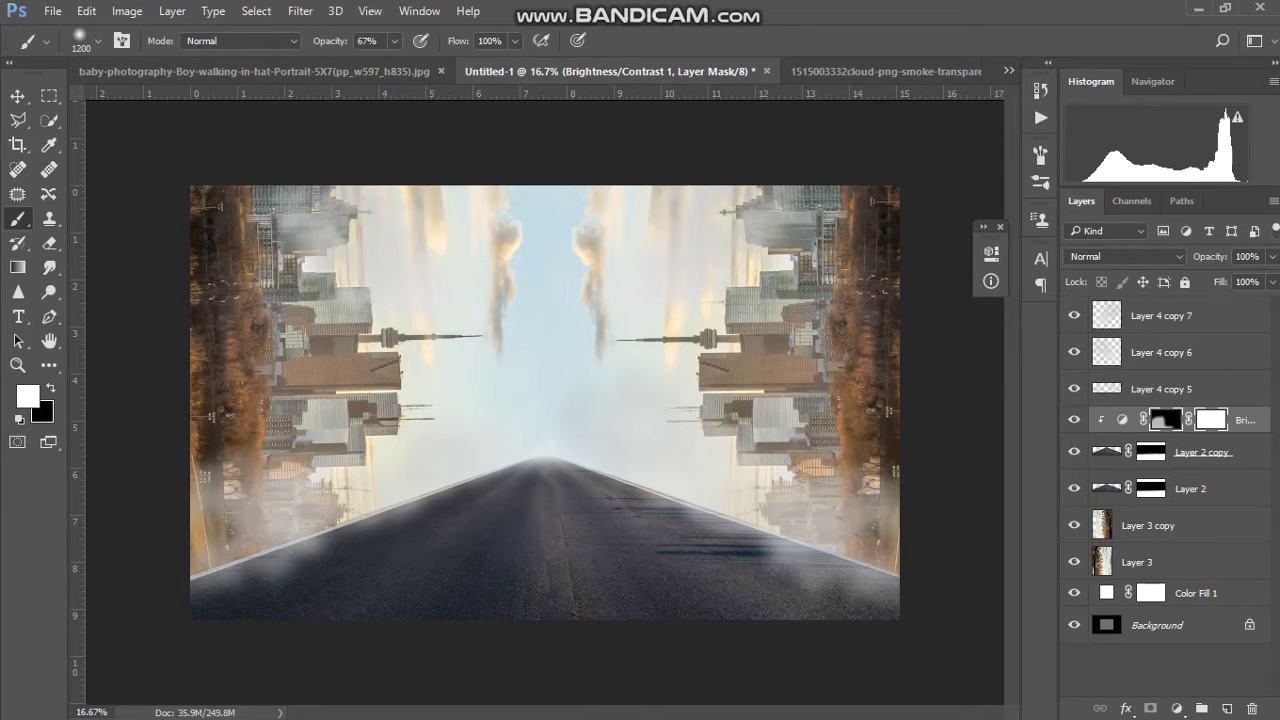
# Above Layer 4 copy 7, add a Brightness/Contrast layer at -34 with an inverted black mask.
pyautogui.click(1188, 322)
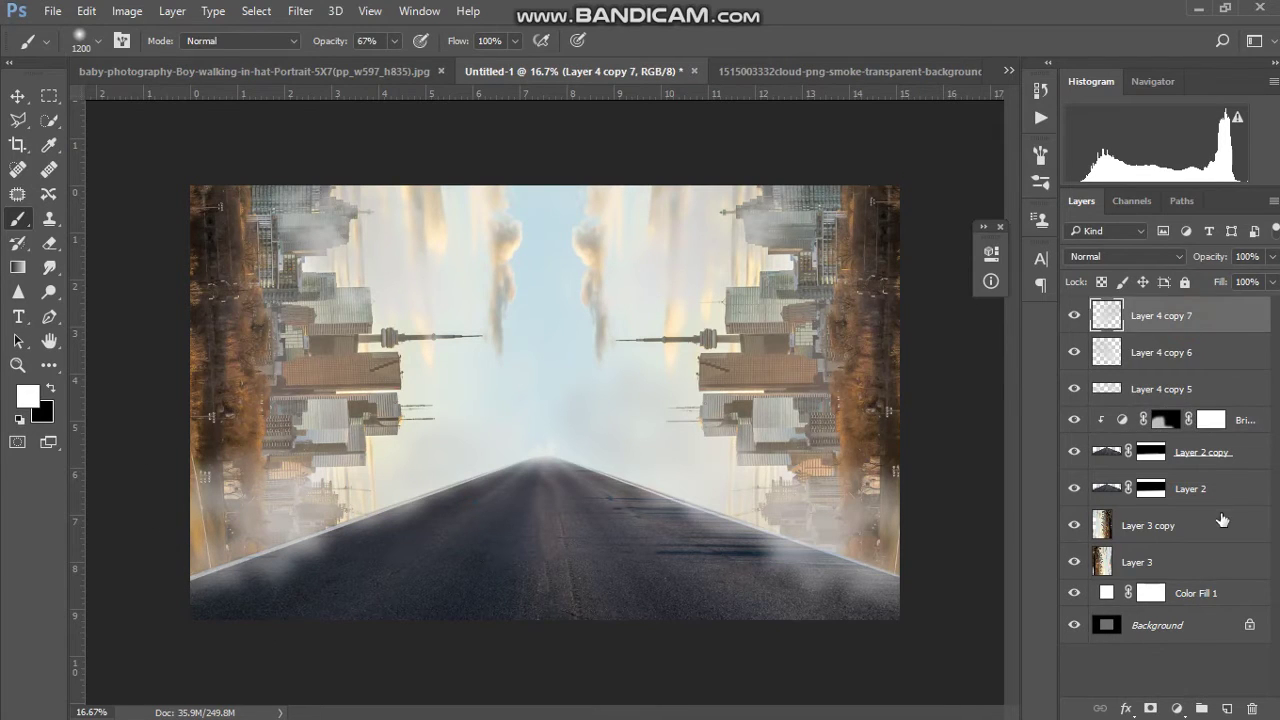
pyautogui.click(1176, 708)
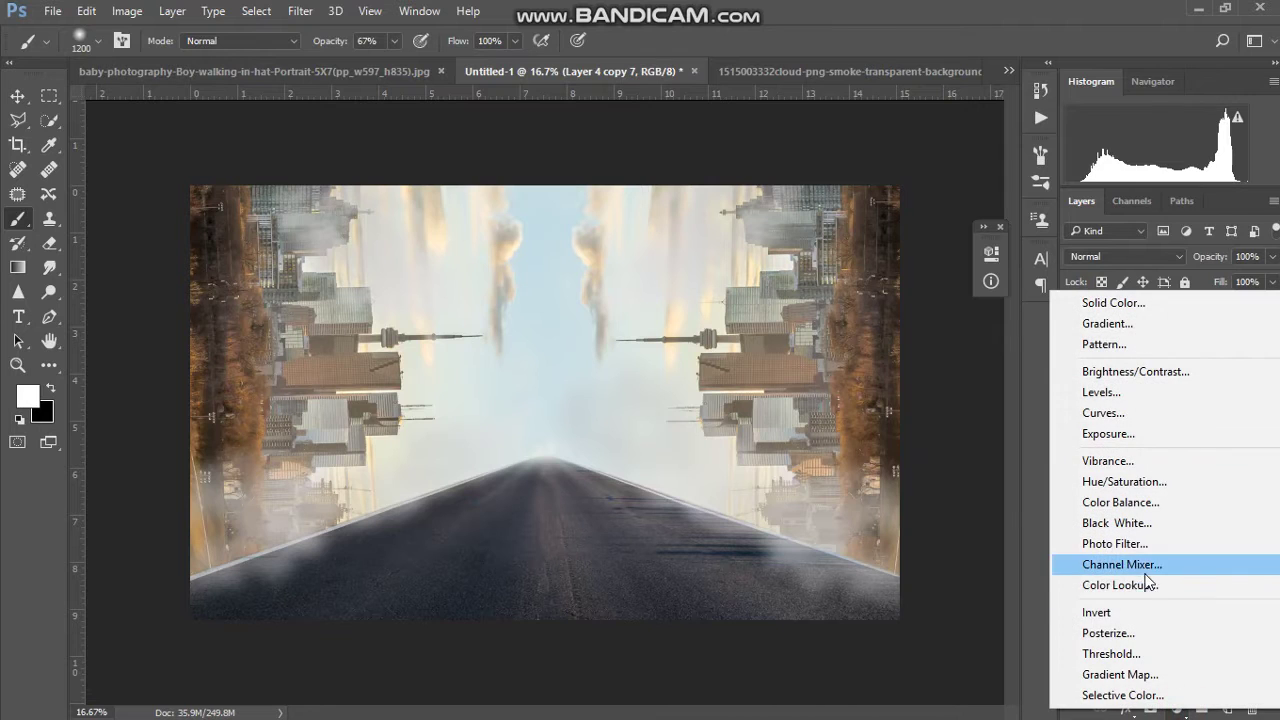
pyautogui.click(1150, 371)
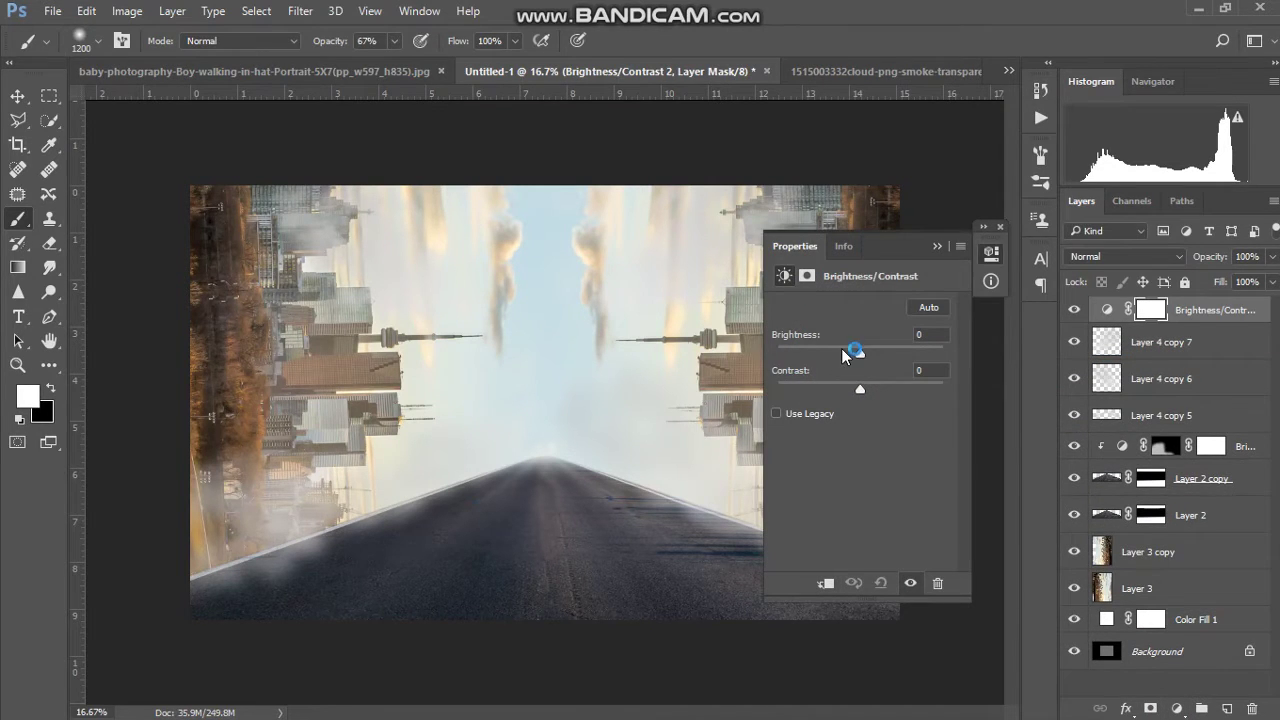
pyautogui.moveTo(843, 353); pyautogui.dragTo(841, 355)
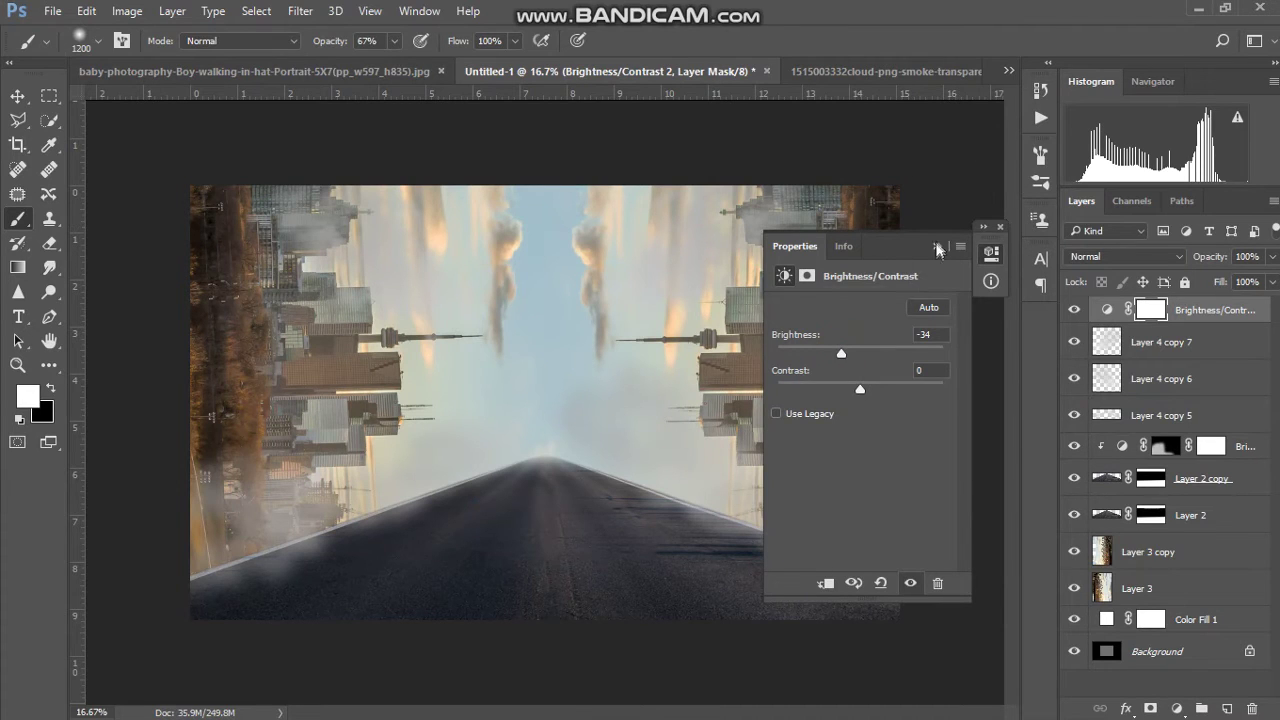
pyautogui.click(984, 228)
pyautogui.click(1000, 228)
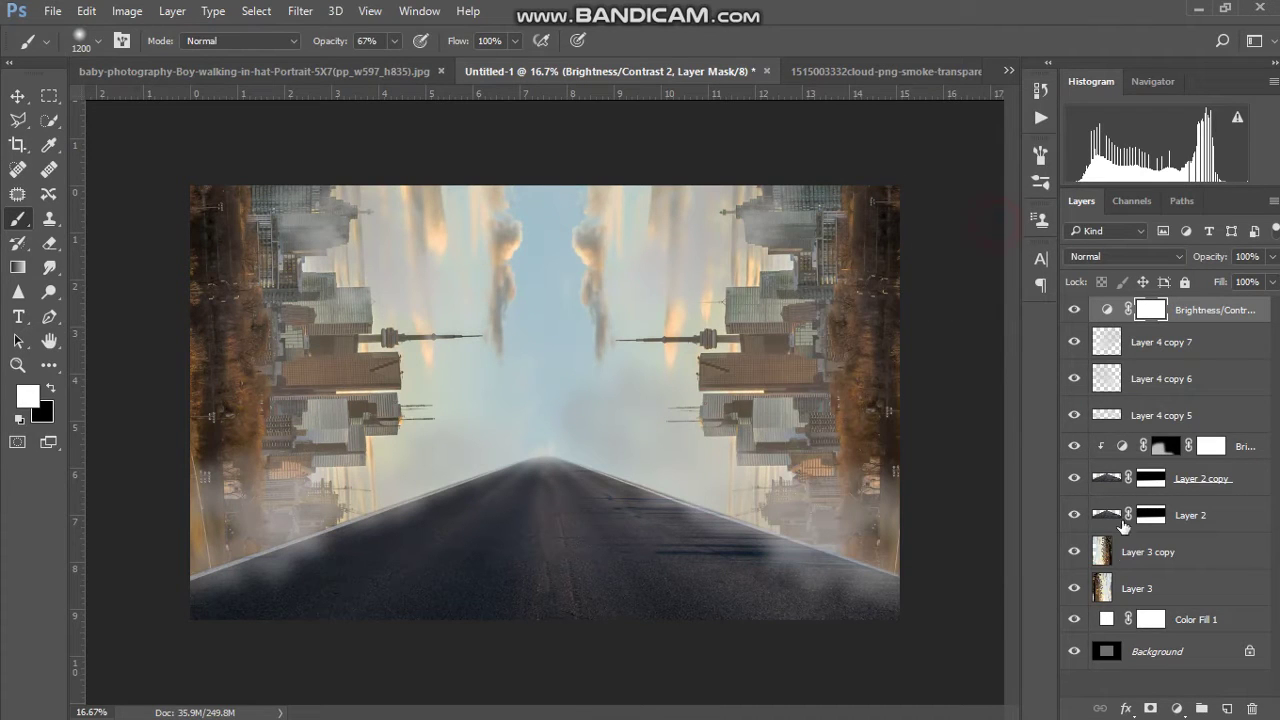
pyautogui.click(1150, 708)
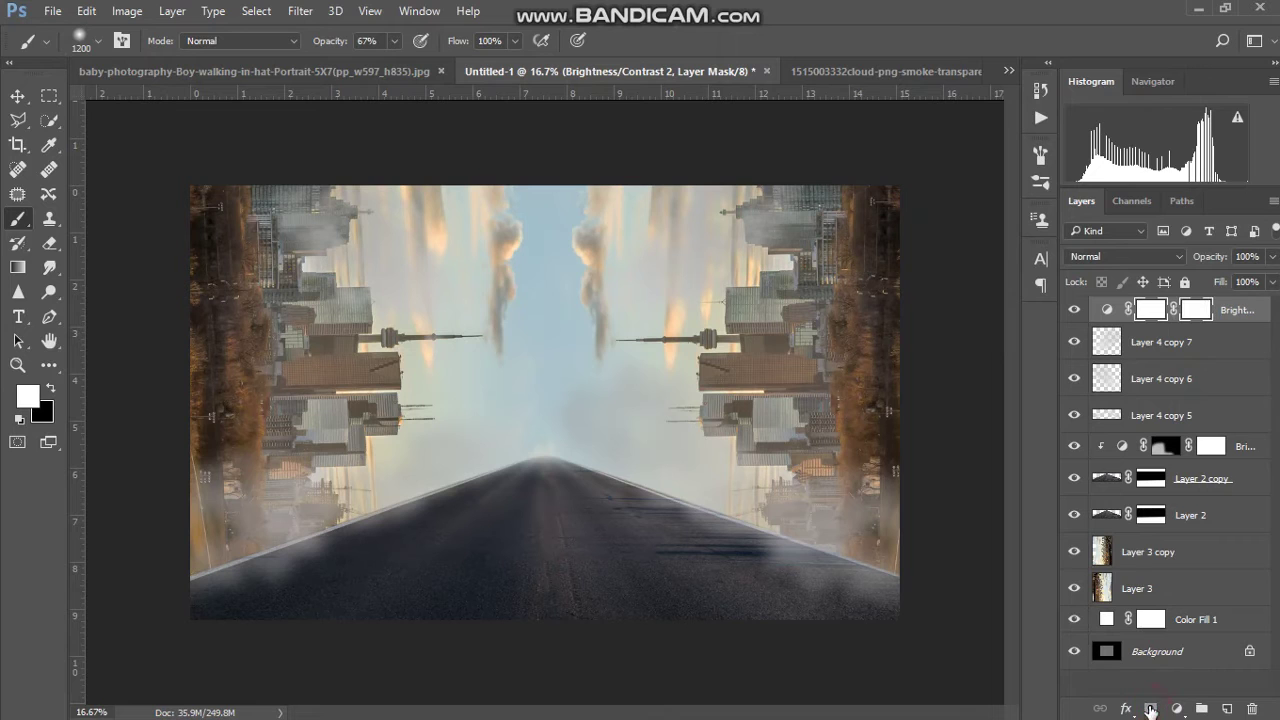
pyautogui.hotkey('ctrl', 'i')
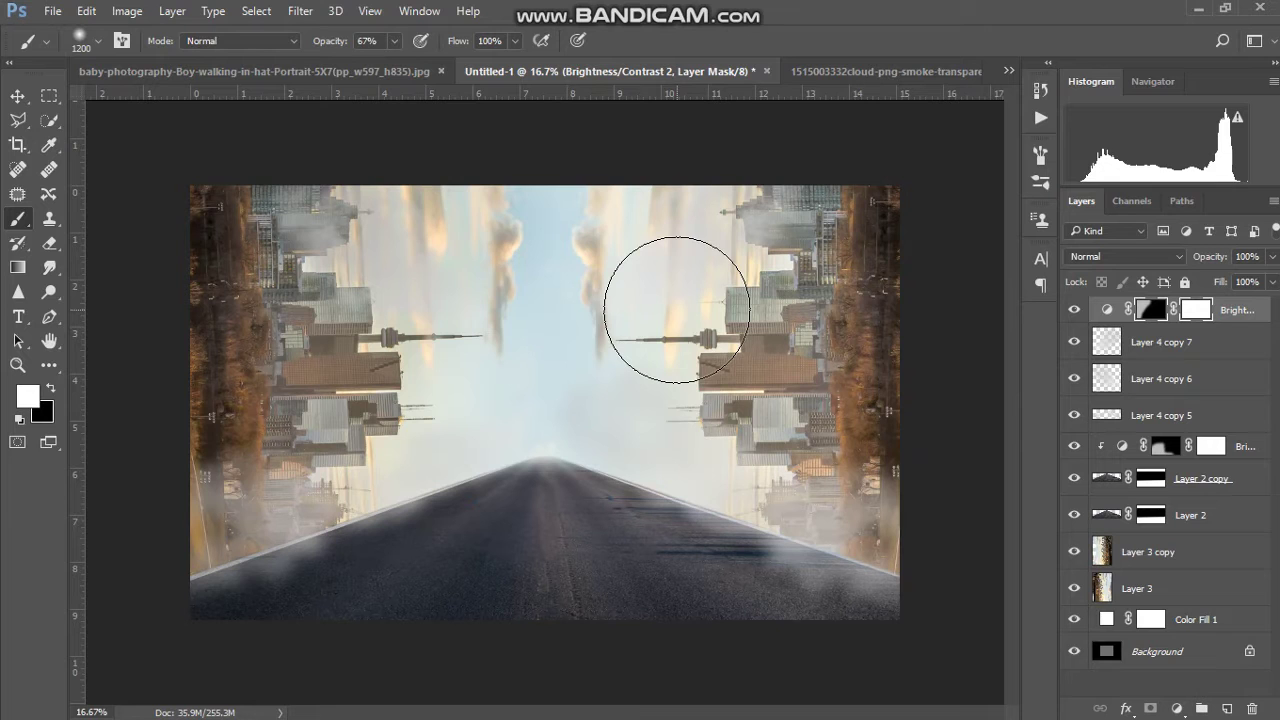
# Hide the boy photo's background and move the cut-out boy into the composite.
pyautogui.click(367, 79)
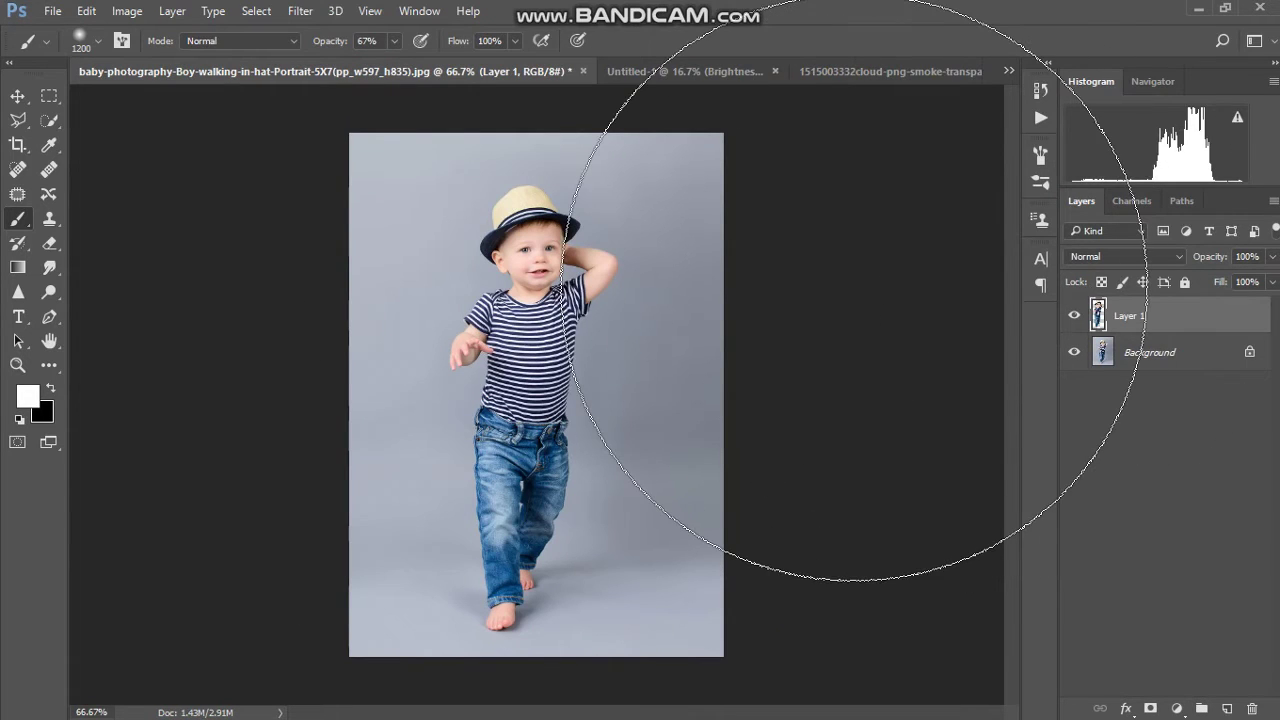
pyautogui.press('v')
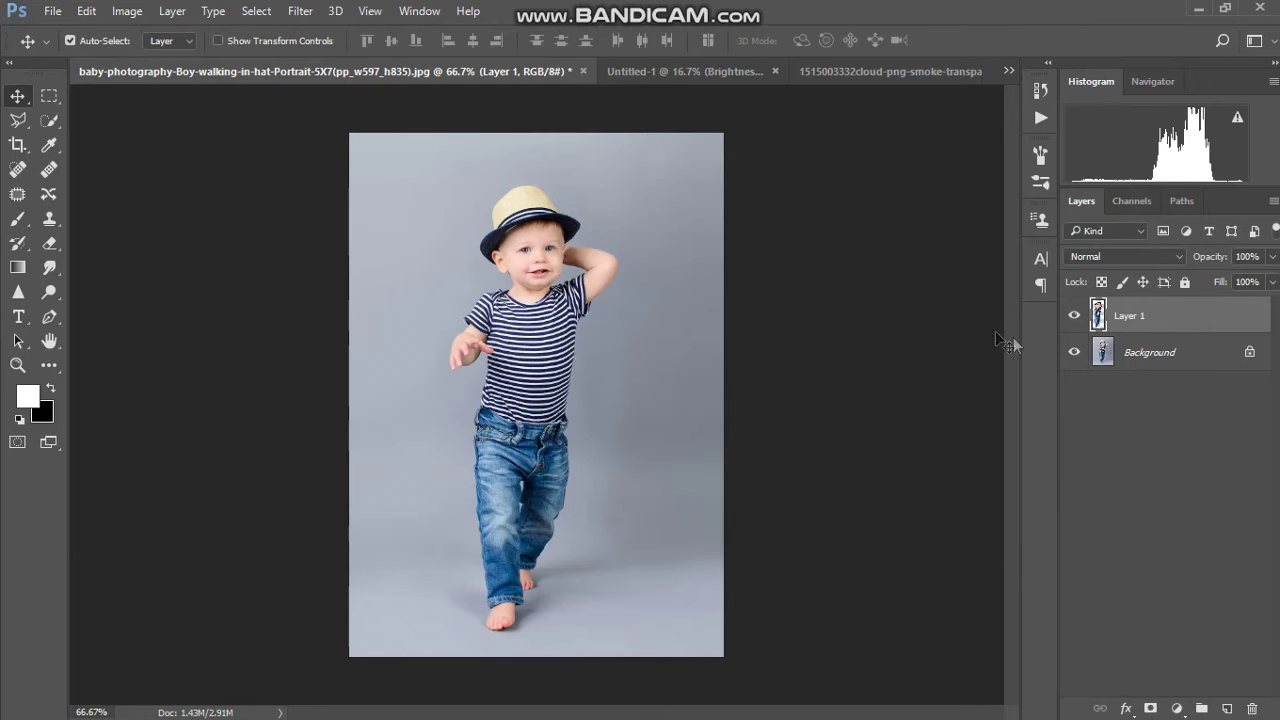
pyautogui.click(1075, 352)
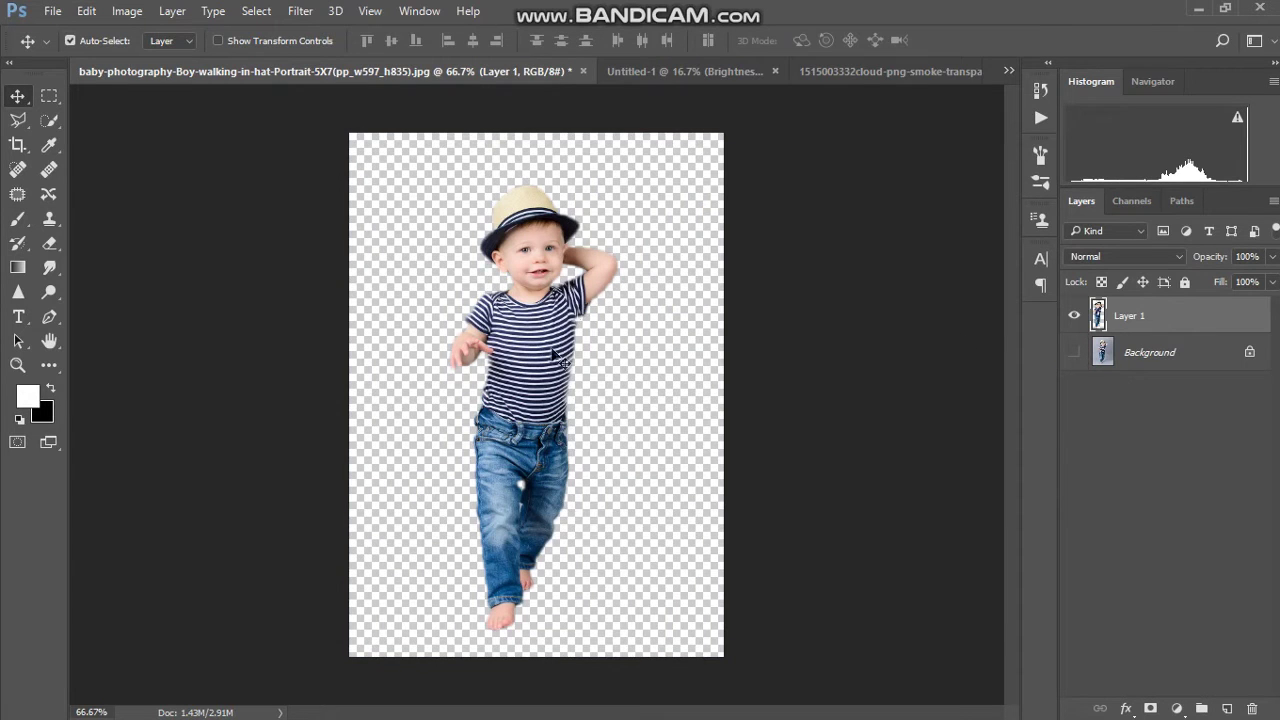
pyautogui.moveTo(490, 330)
pyautogui.mouseDown()
pyautogui.moveTo(724, 118)
pyautogui.moveTo(529, 437)
pyautogui.moveTo(547, 497)
pyautogui.mouseUp()
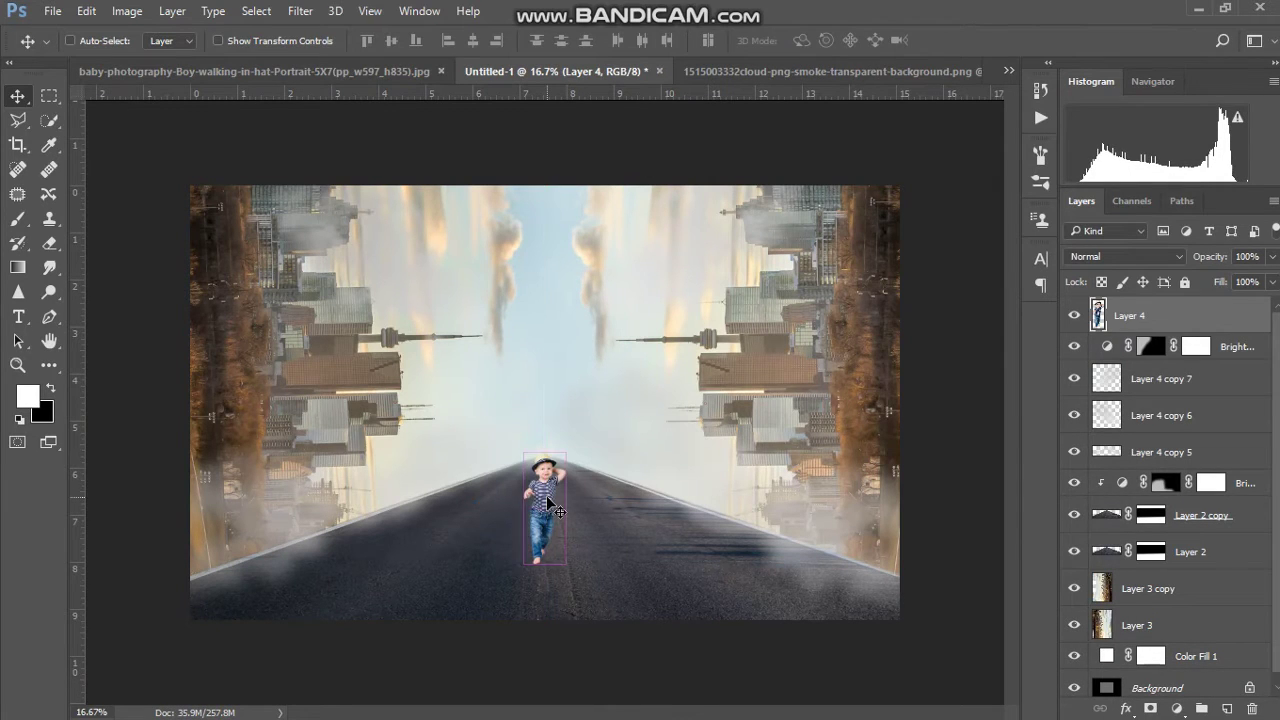
# Scale the boy to about 131% and duplicate his layer.
pyautogui.hotkey('ctrl', 't')
pyautogui.moveTo(565, 452); pyautogui.dragTo(576, 420)
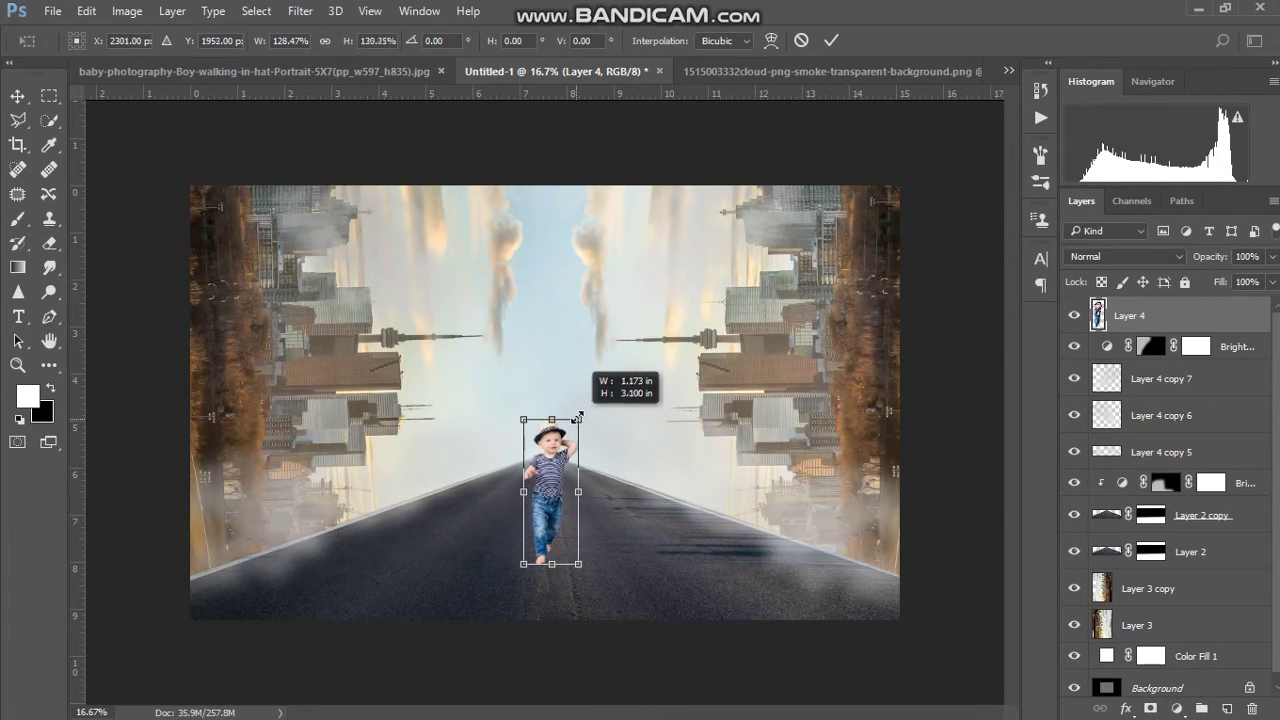
pyautogui.moveTo(576, 420); pyautogui.dragTo(579, 416)
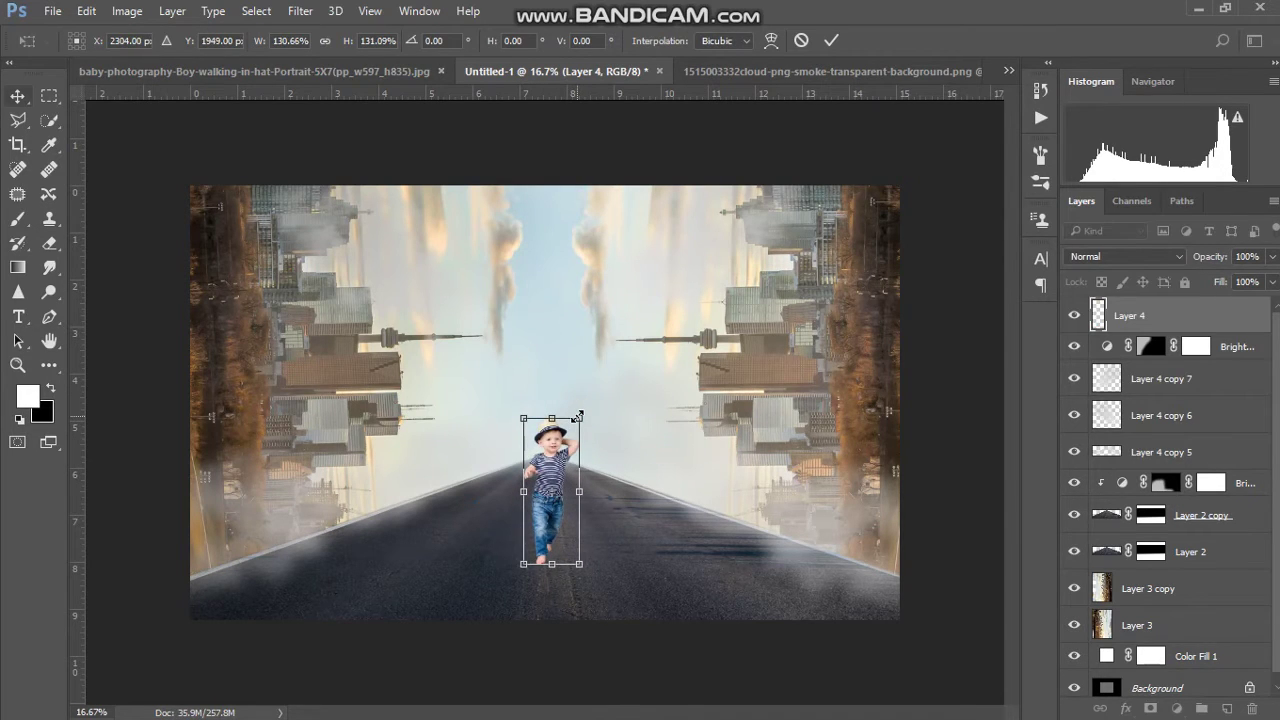
pyautogui.press('Return')
pyautogui.hotkey('ctrl', 'j')
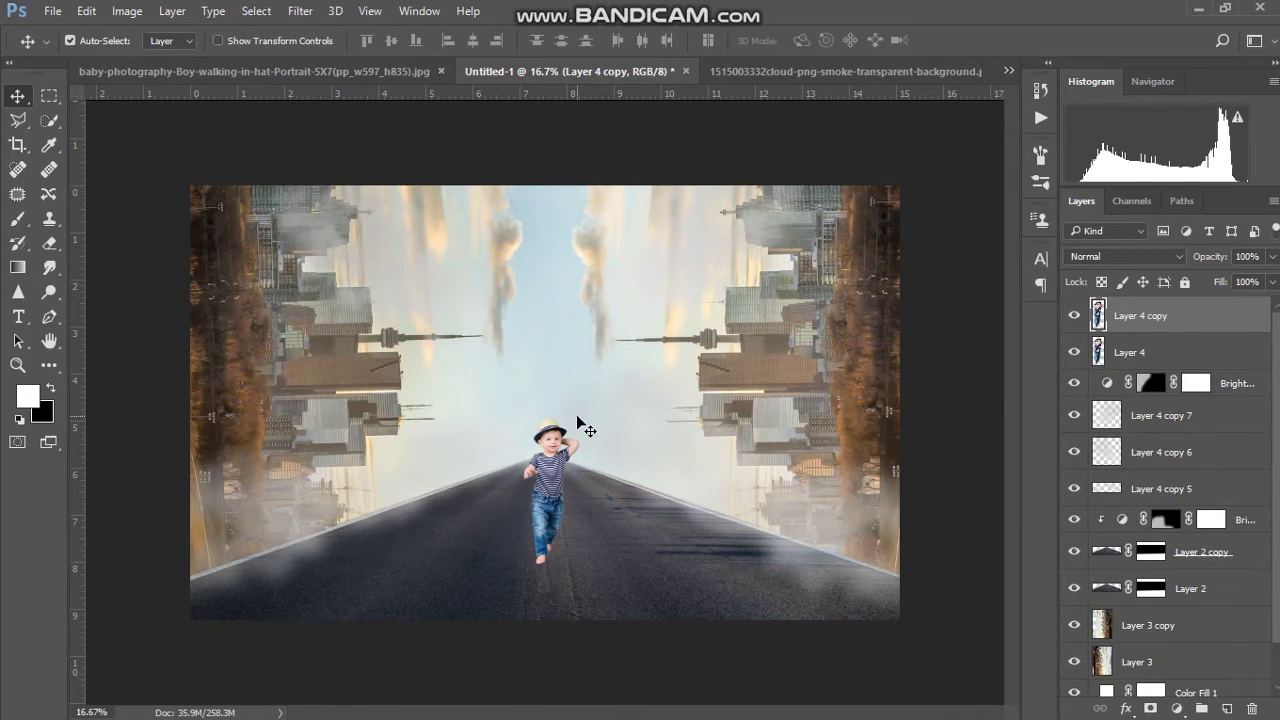
pyautogui.click(1176, 708)
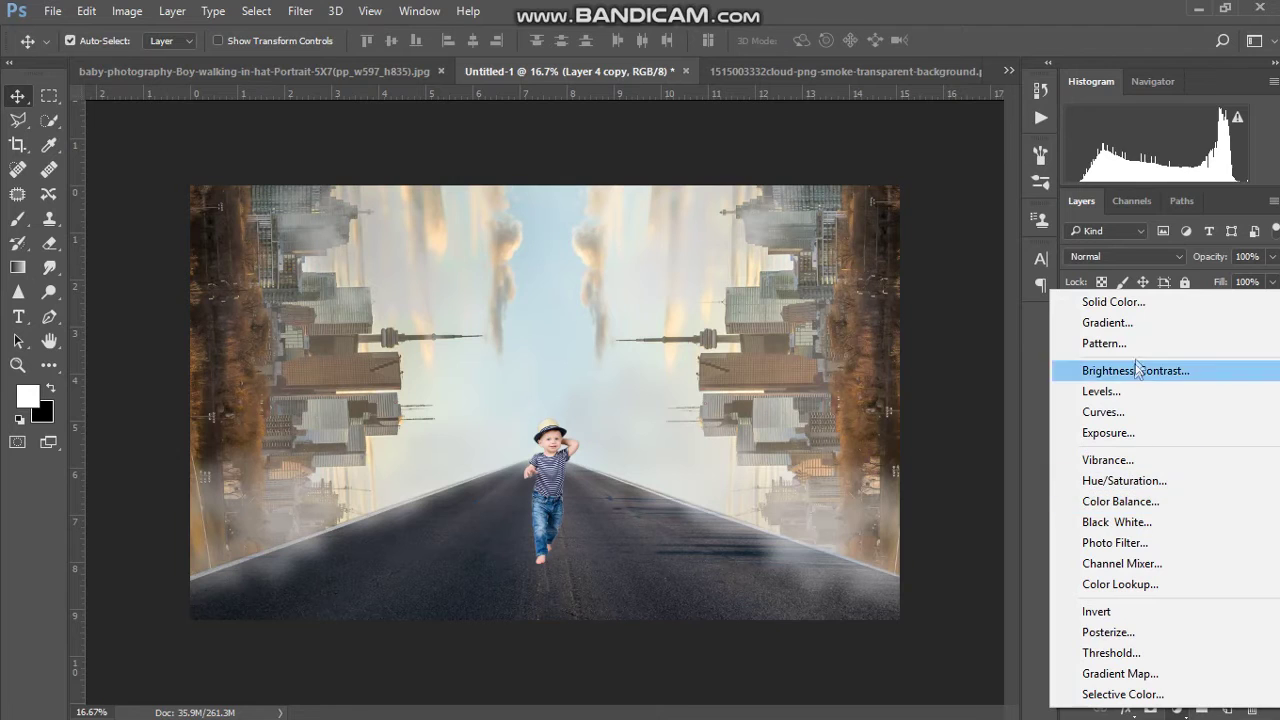
# Add a Brightness/Contrast adjustment clipped to the boy copy, brightness -37 and contrast -31.
pyautogui.click(1134, 370)
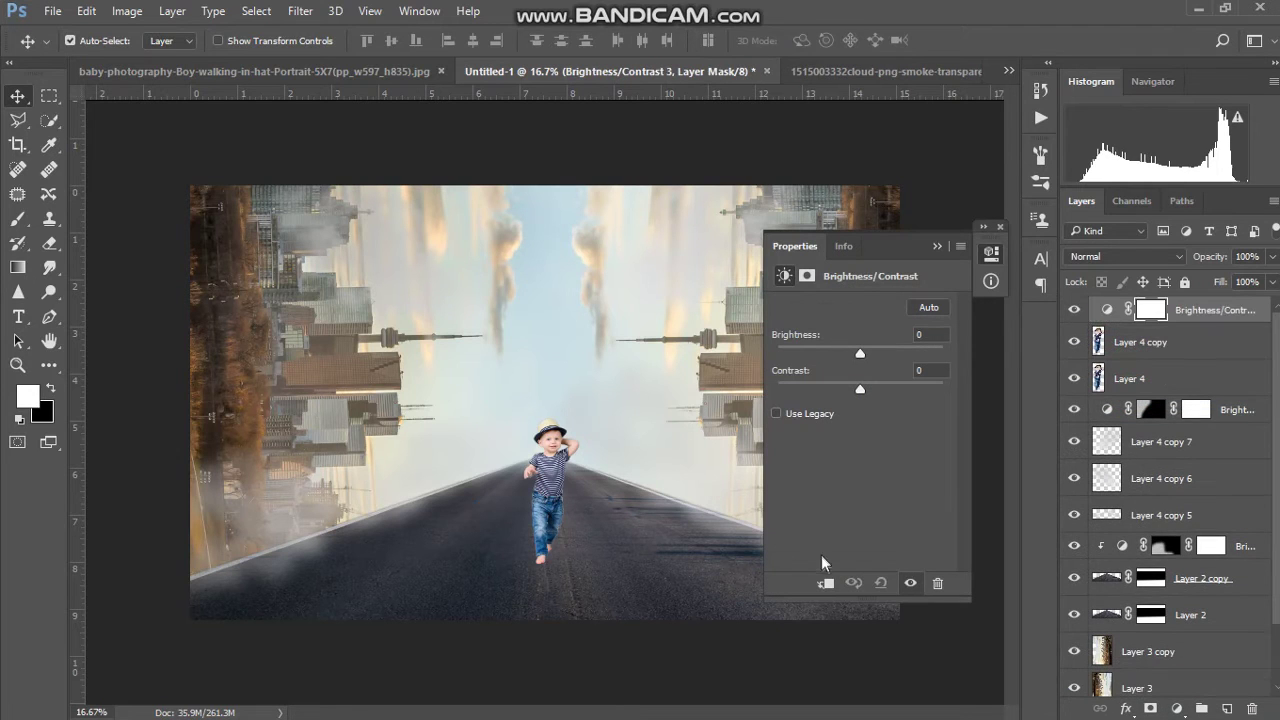
pyautogui.click(825, 583)
pyautogui.click(832, 347)
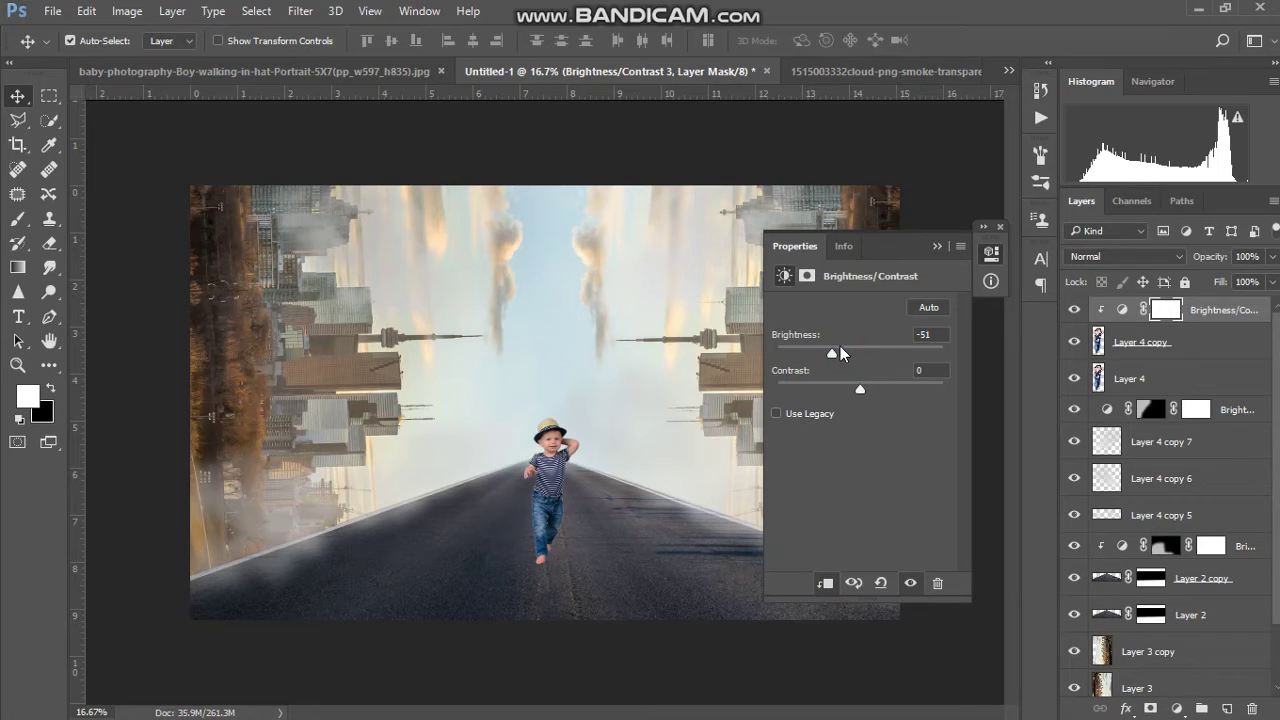
pyautogui.click(818, 387)
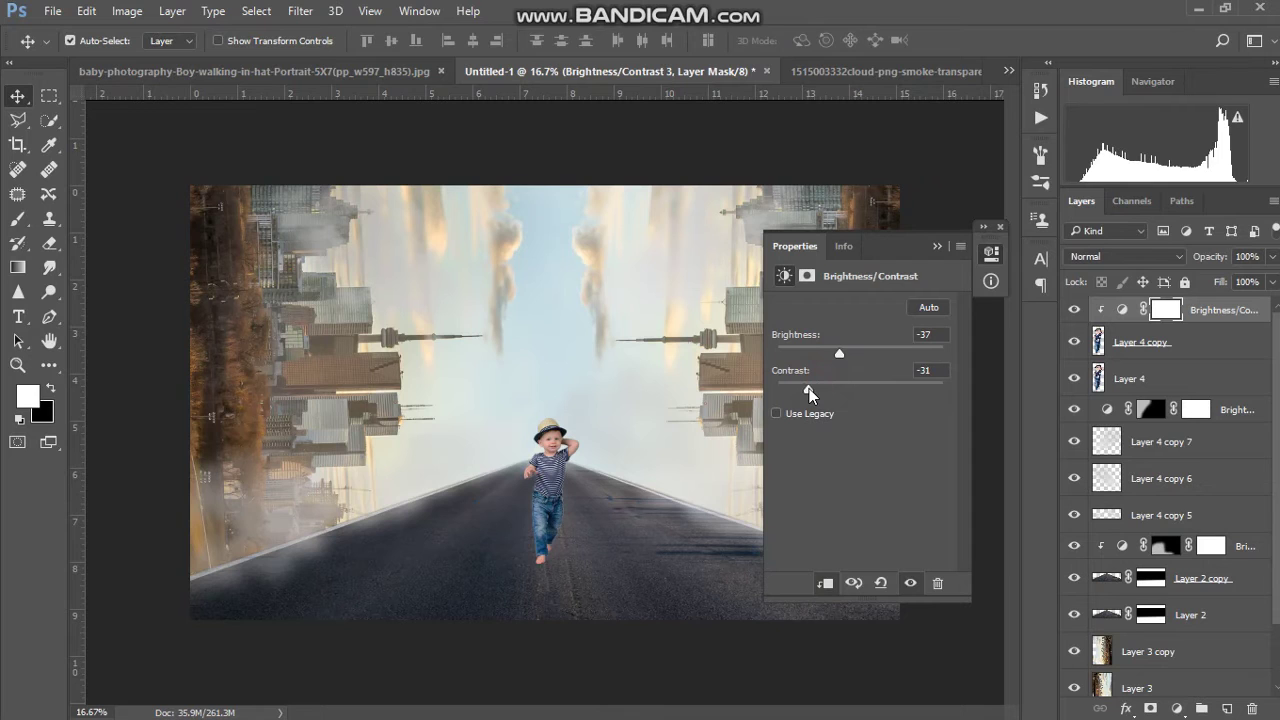
pyautogui.click(939, 247)
pyautogui.click(1001, 229)
# Invert the adjustment's mask and paint it white over the boy's hat and legs with an 80 px brush.
pyautogui.click(1153, 710)
pyautogui.hotkey('ctrl', 'i')
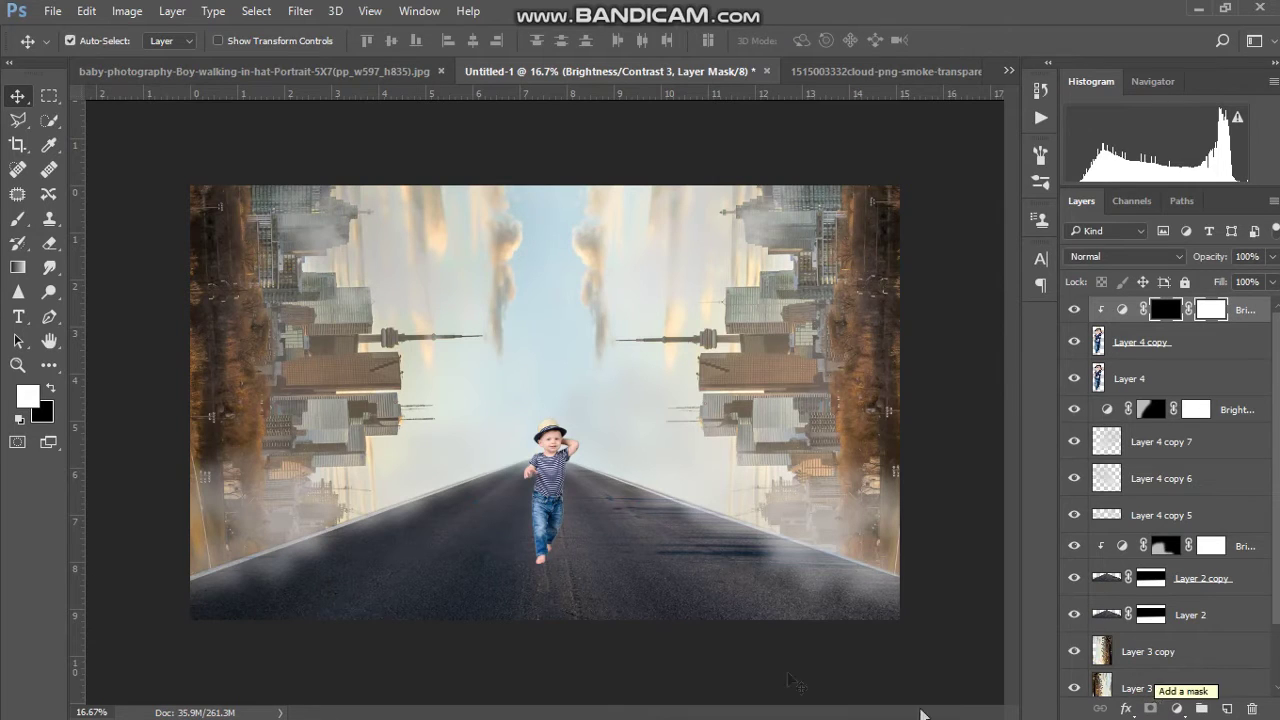
pyautogui.press('b')
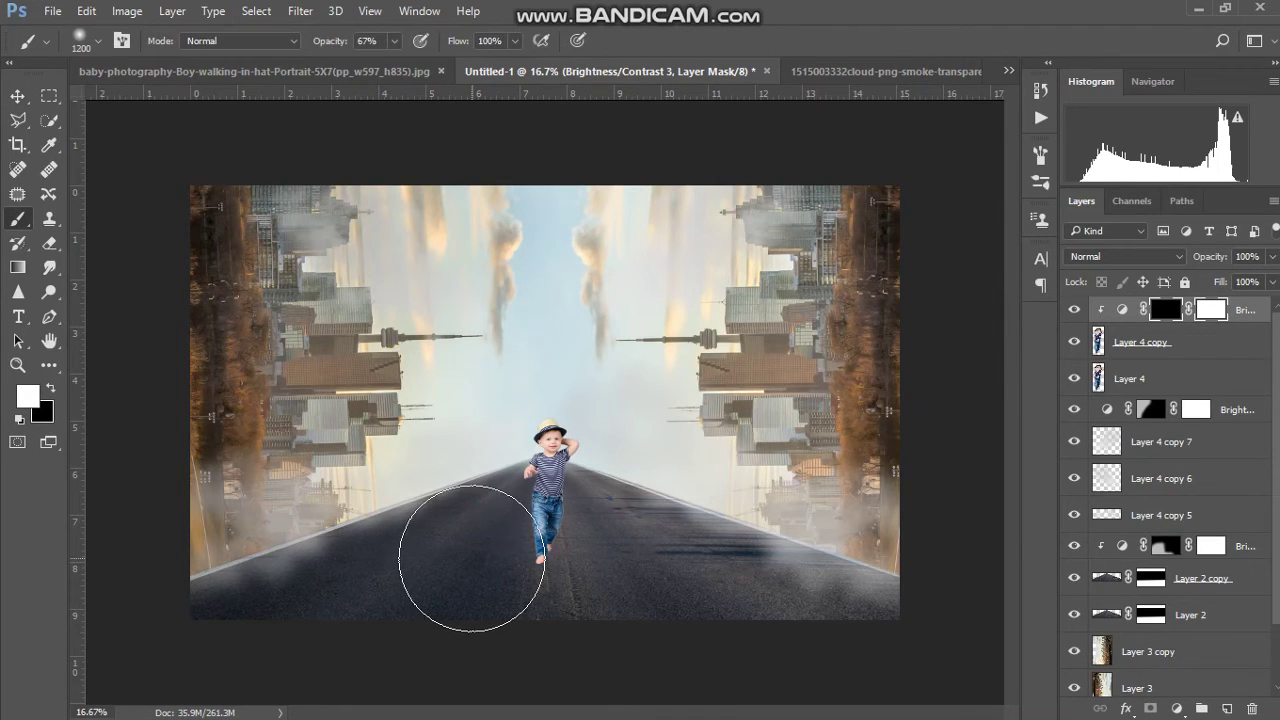
pyautogui.press('[')
pyautogui.press('[')
pyautogui.press('[')
pyautogui.press('[')
pyautogui.press('[')
pyautogui.press('[')
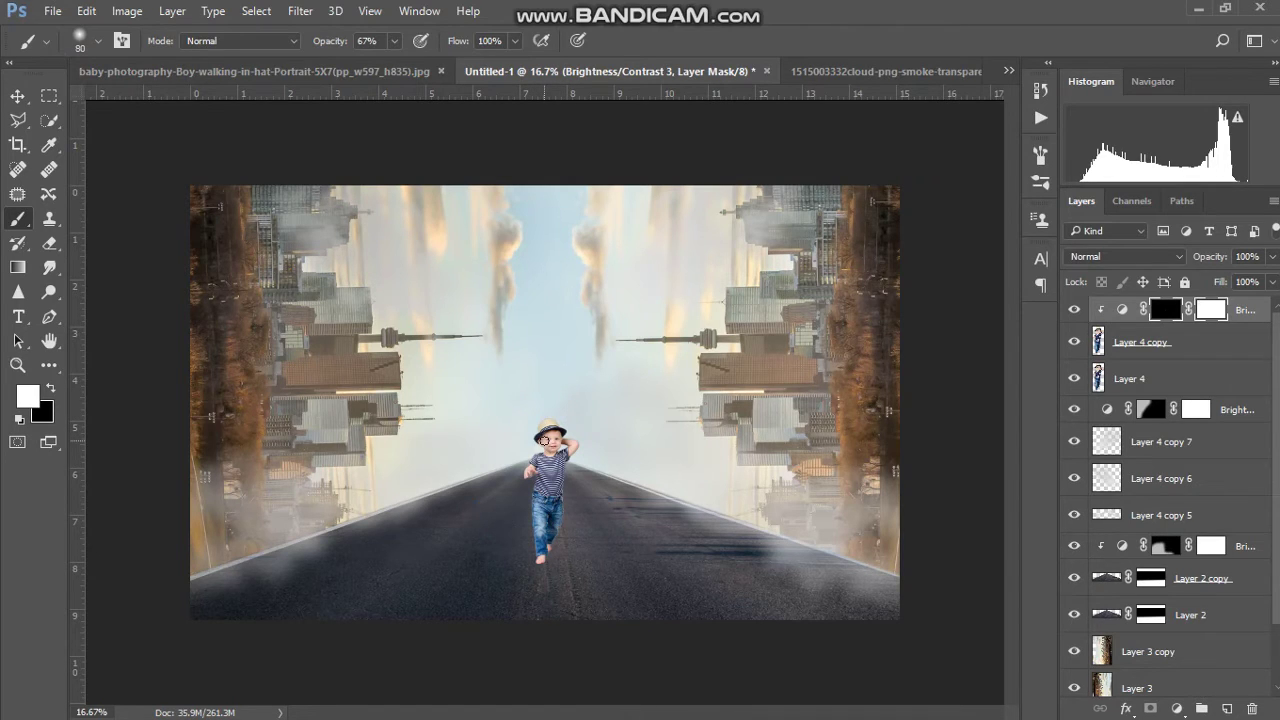
pyautogui.moveTo(541, 427); pyautogui.dragTo(543, 559)
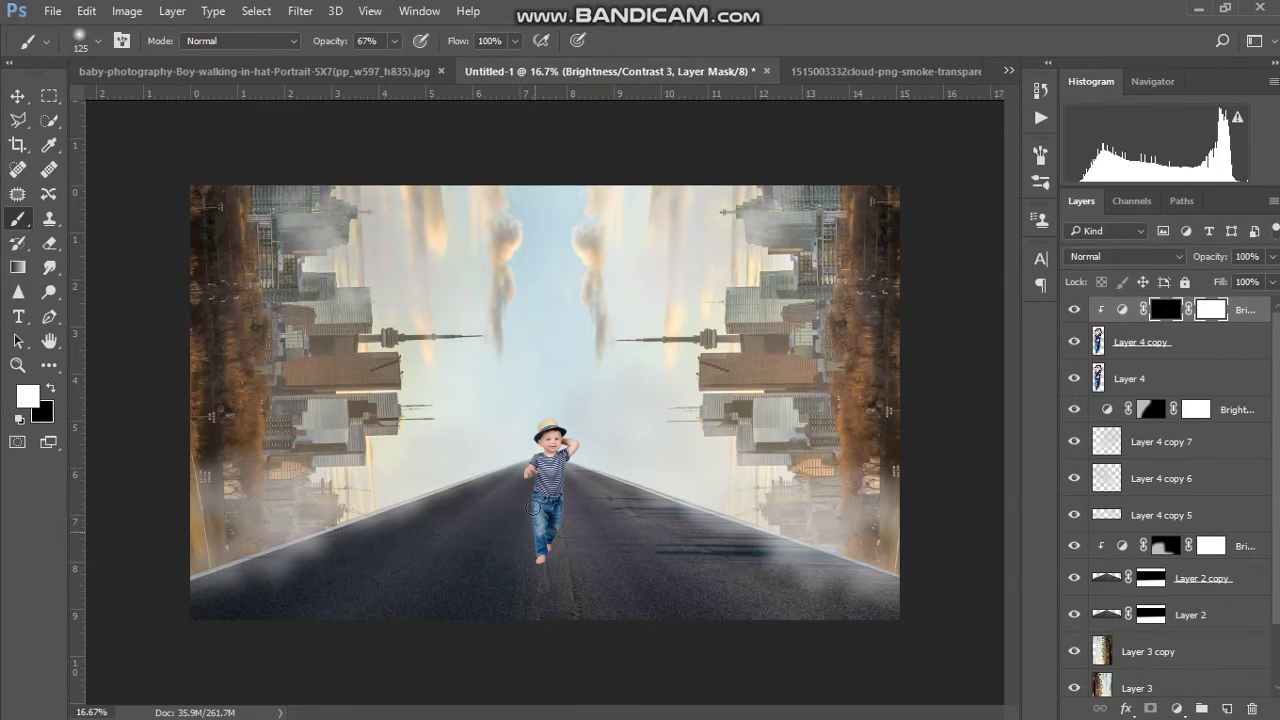
pyautogui.moveTo(531, 474)
pyautogui.mouseDown()
pyautogui.moveTo(540, 432)
pyautogui.moveTo(536, 508)
pyautogui.mouseUp()
pyautogui.click(1179, 389)
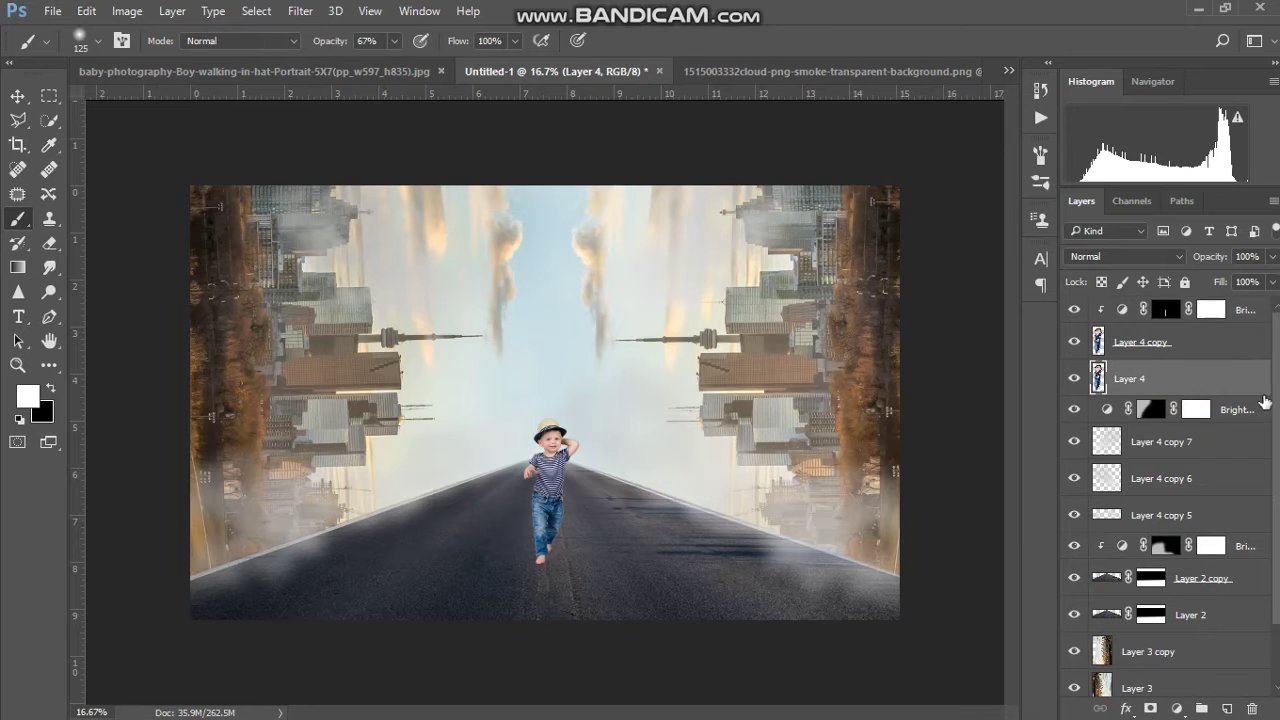
# Add a new layer above Brightness/Contrast 2 and paint a black shadow beside the boy's feet.
pyautogui.click(1248, 411)
pyautogui.click(1224, 708)
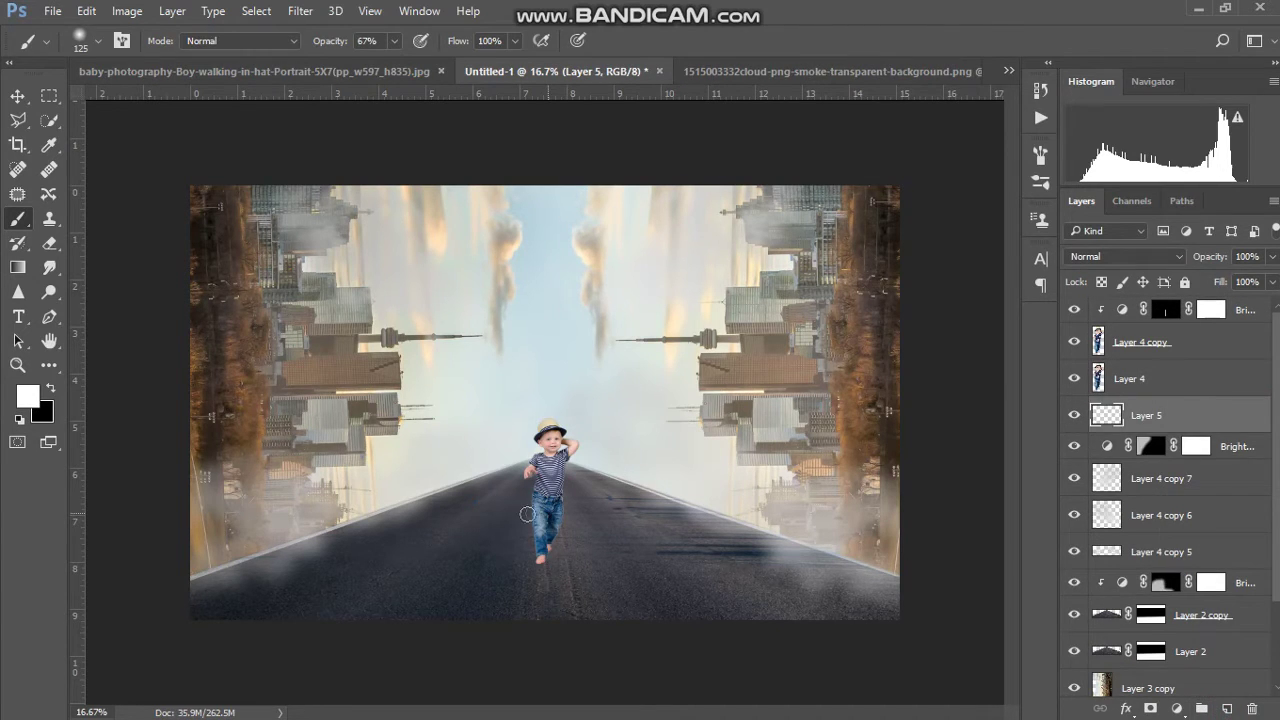
pyautogui.press('x')
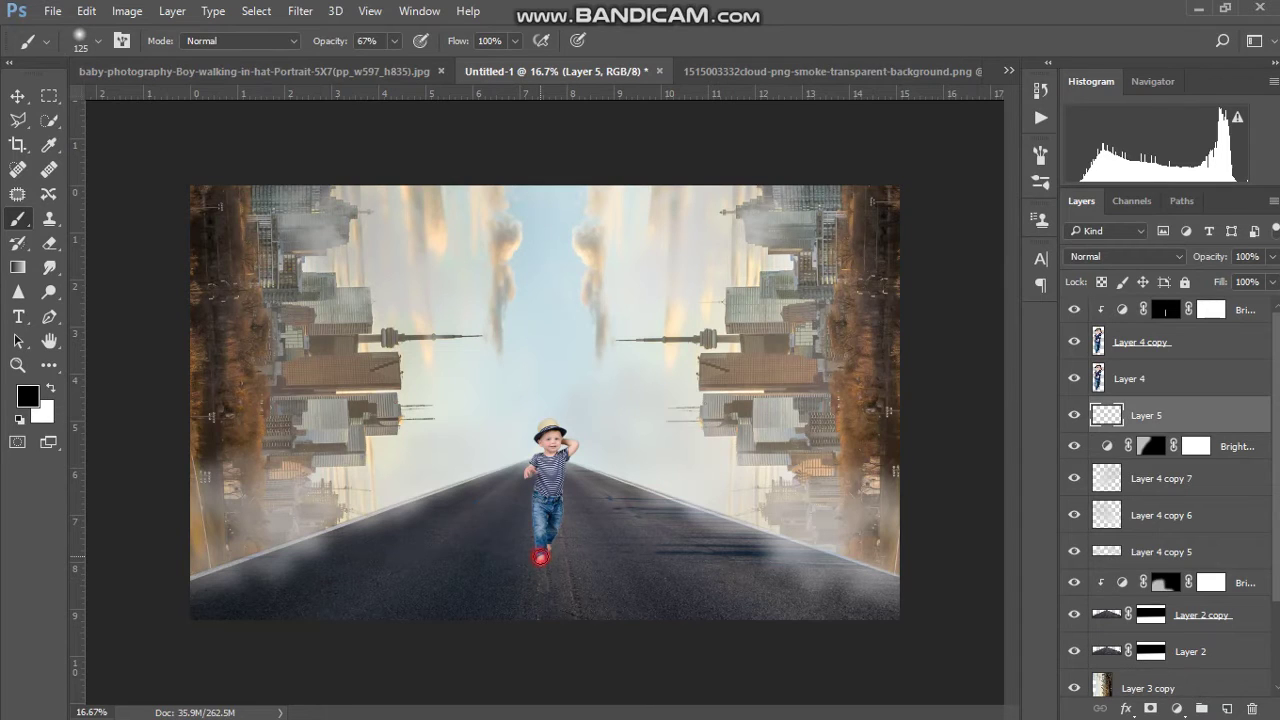
pyautogui.moveTo(516, 563); pyautogui.dragTo(477, 572)
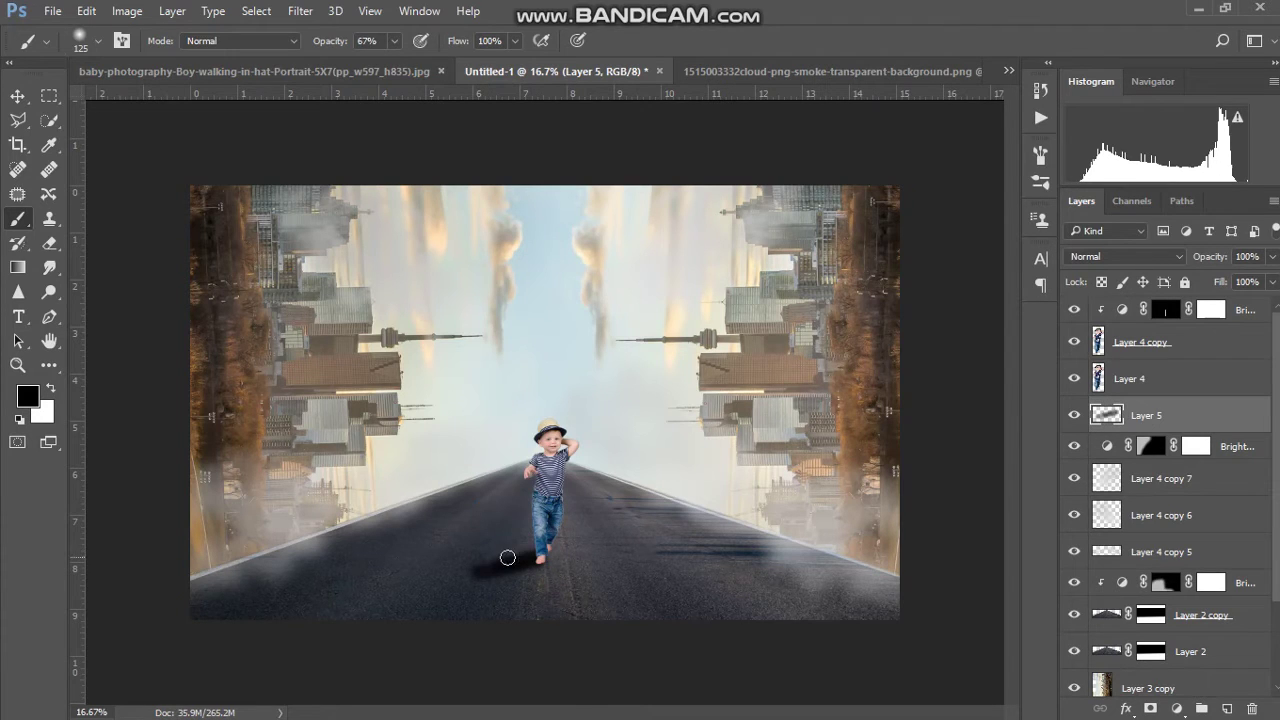
pyautogui.moveTo(484, 564); pyautogui.dragTo(443, 577)
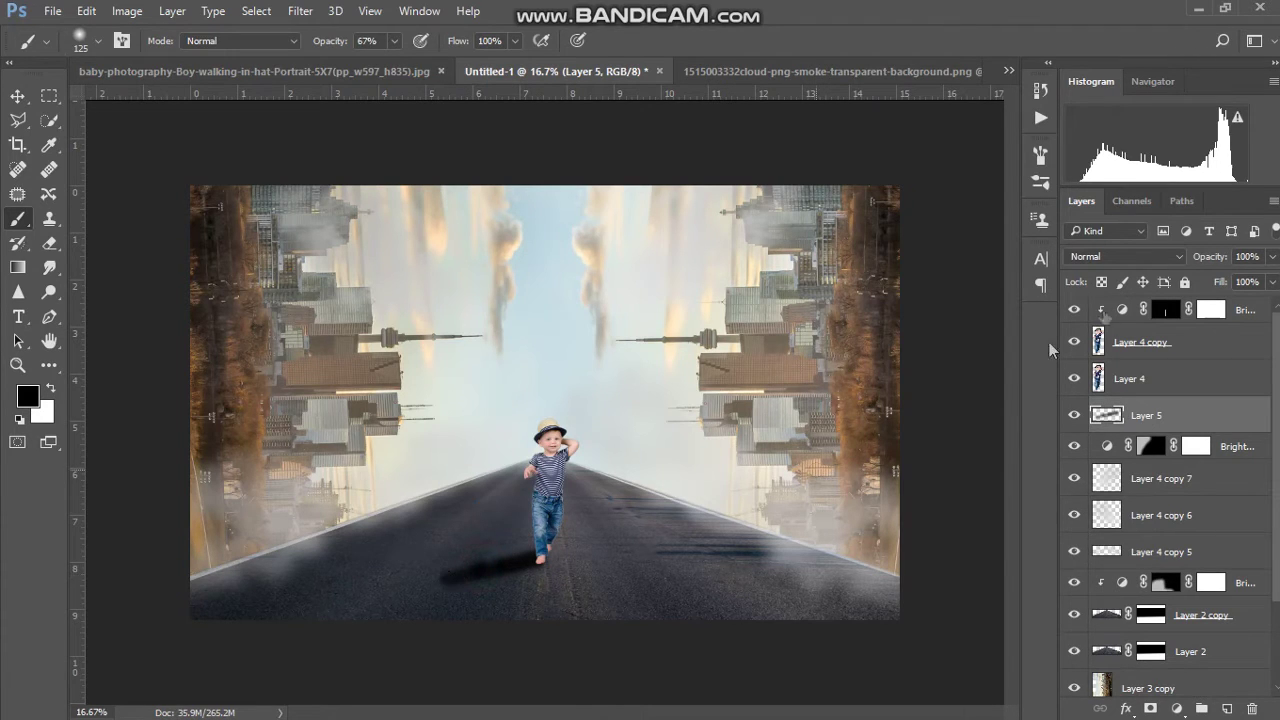
# Lower the shadow layer to 61% opacity, opening Box Blur but cancelling it.
pyautogui.click(1154, 258)
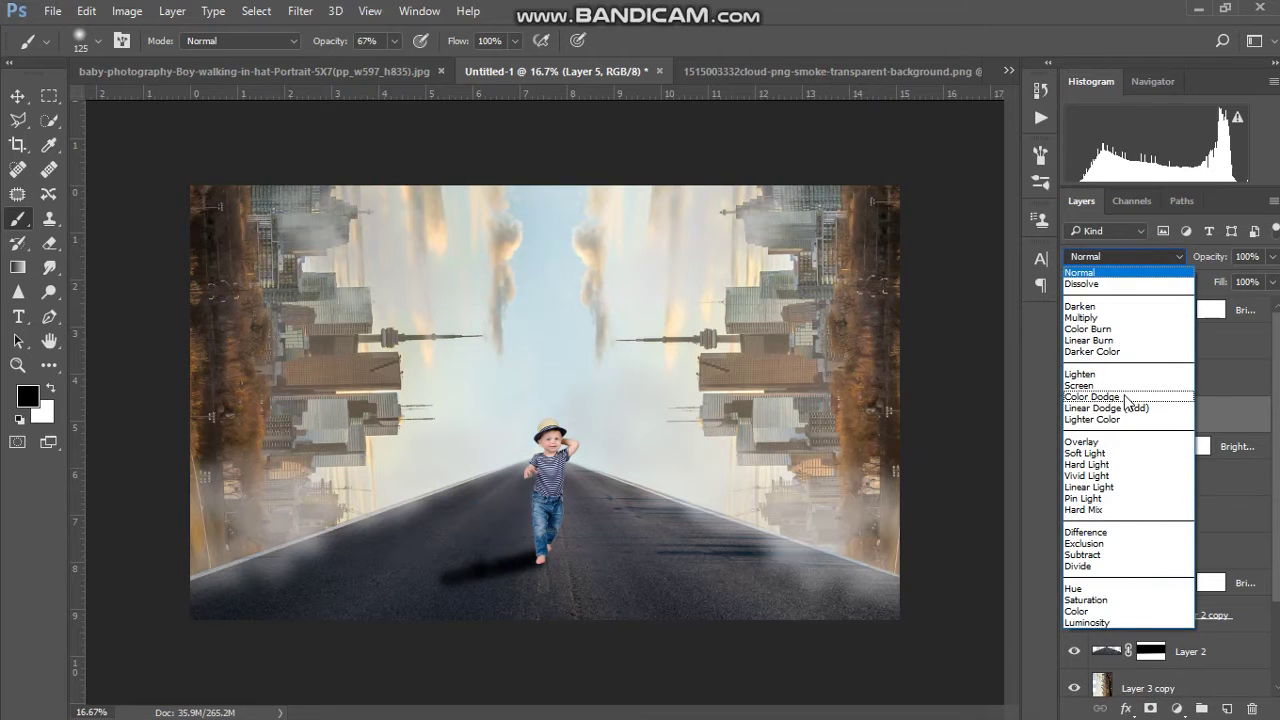
pyautogui.click(994, 265)
pyautogui.moveTo(1210, 257); pyautogui.dragTo(1176, 264)
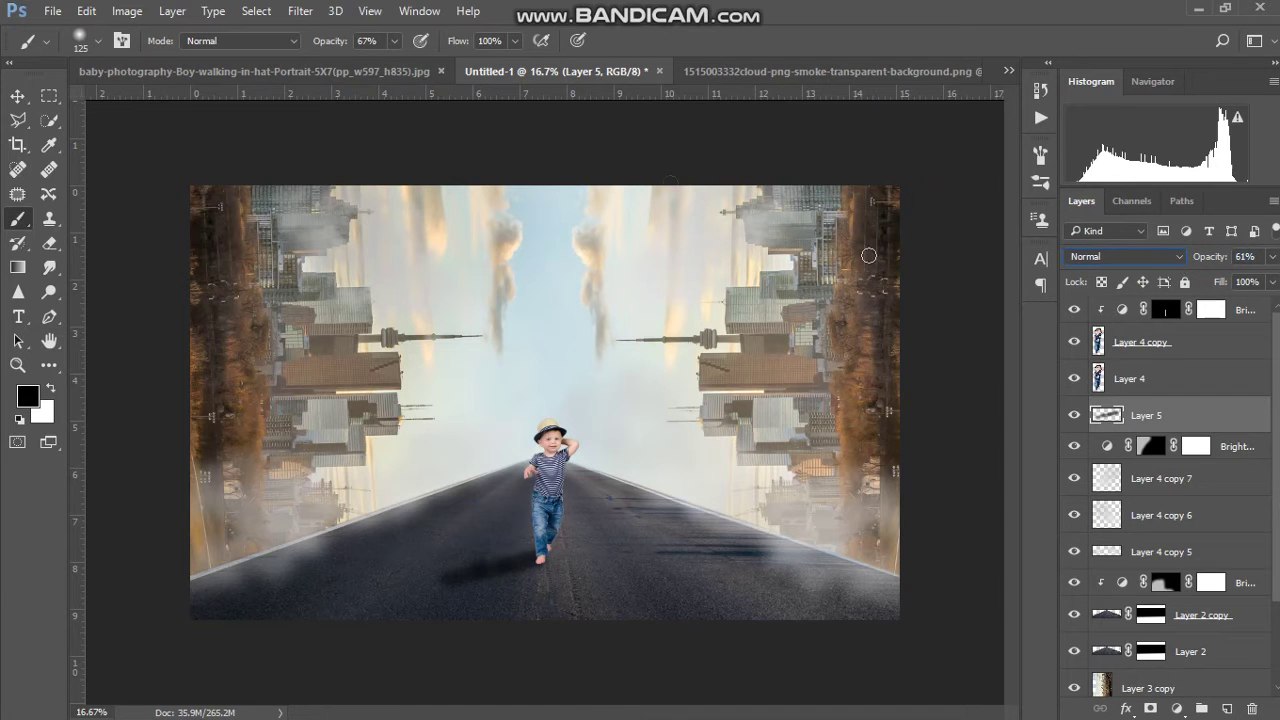
pyautogui.click(333, 9)
pyautogui.click(303, 11)
pyautogui.moveTo(309, 218)
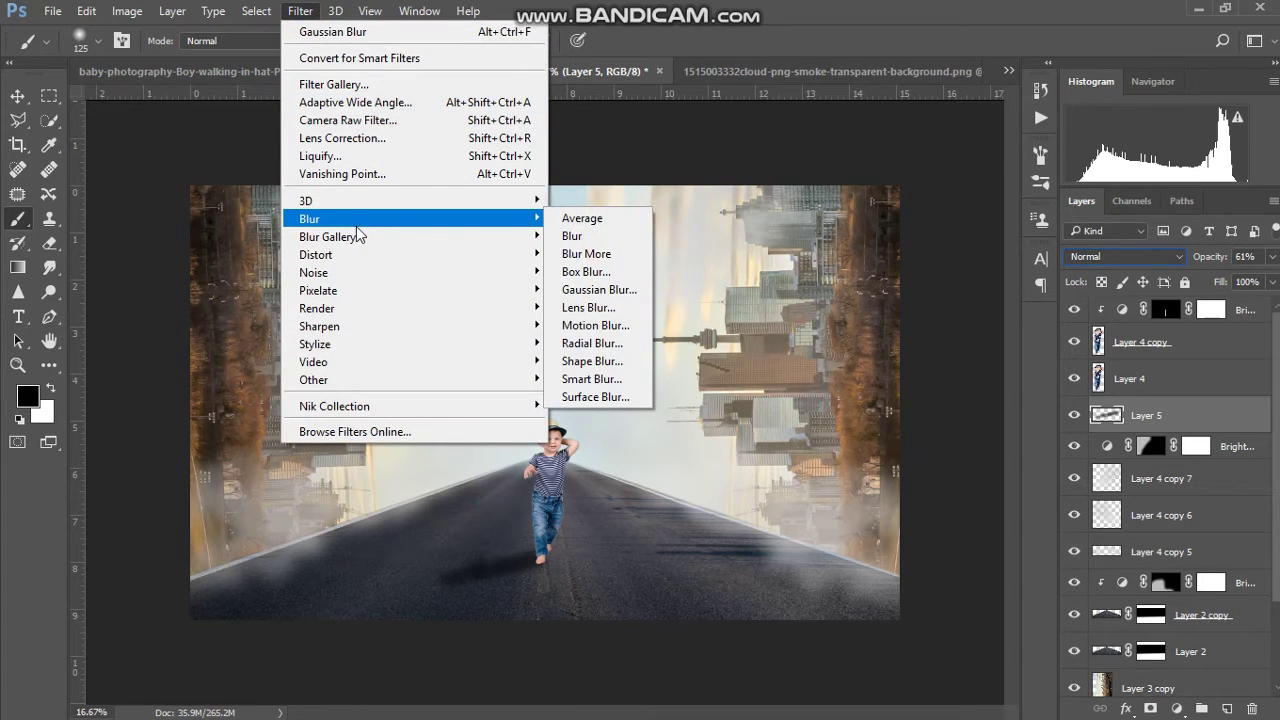
pyautogui.click(617, 273)
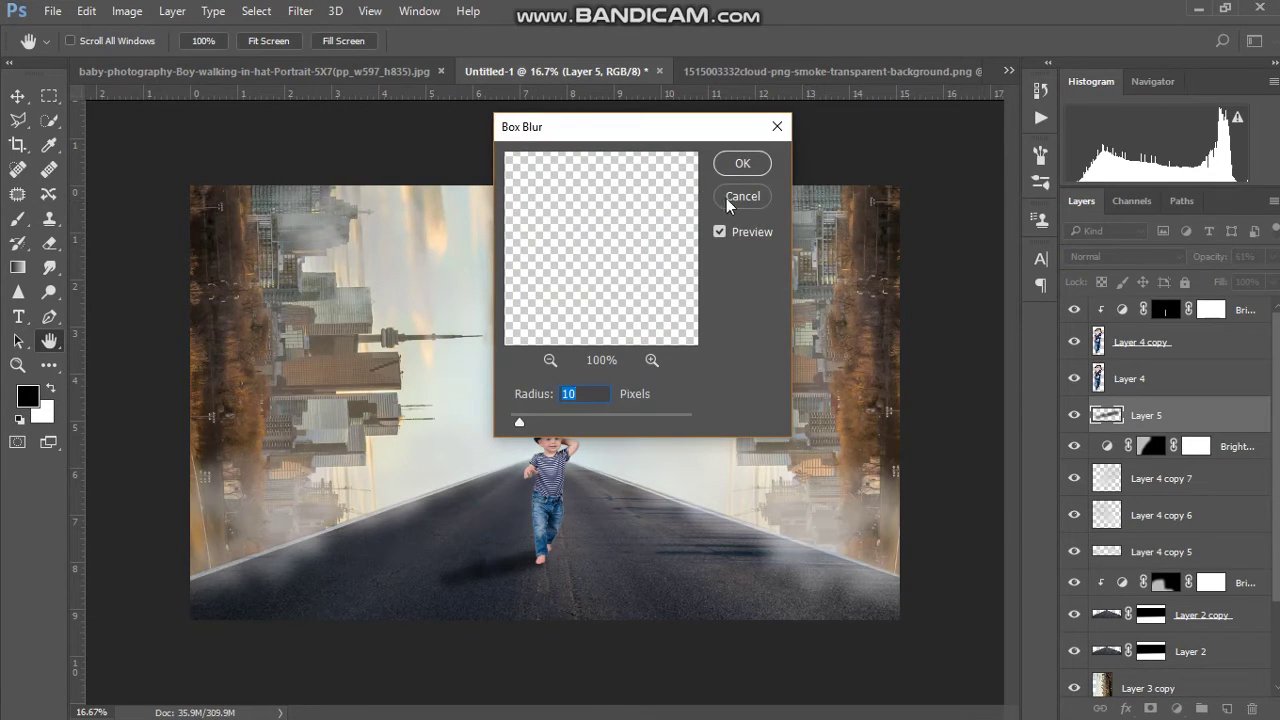
pyautogui.press('Return')
pyautogui.press('b')
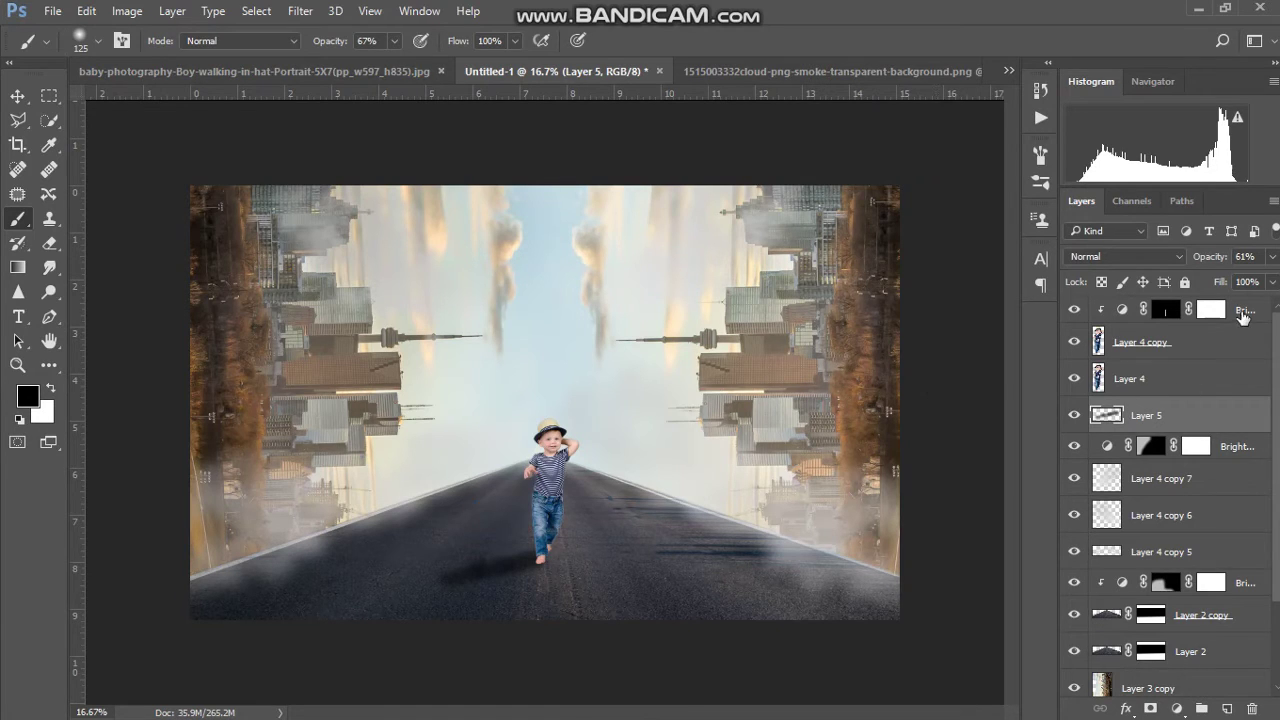
# Select the Brightness/Contrast 2 adjustment's mask.
pyautogui.click(1243, 314)
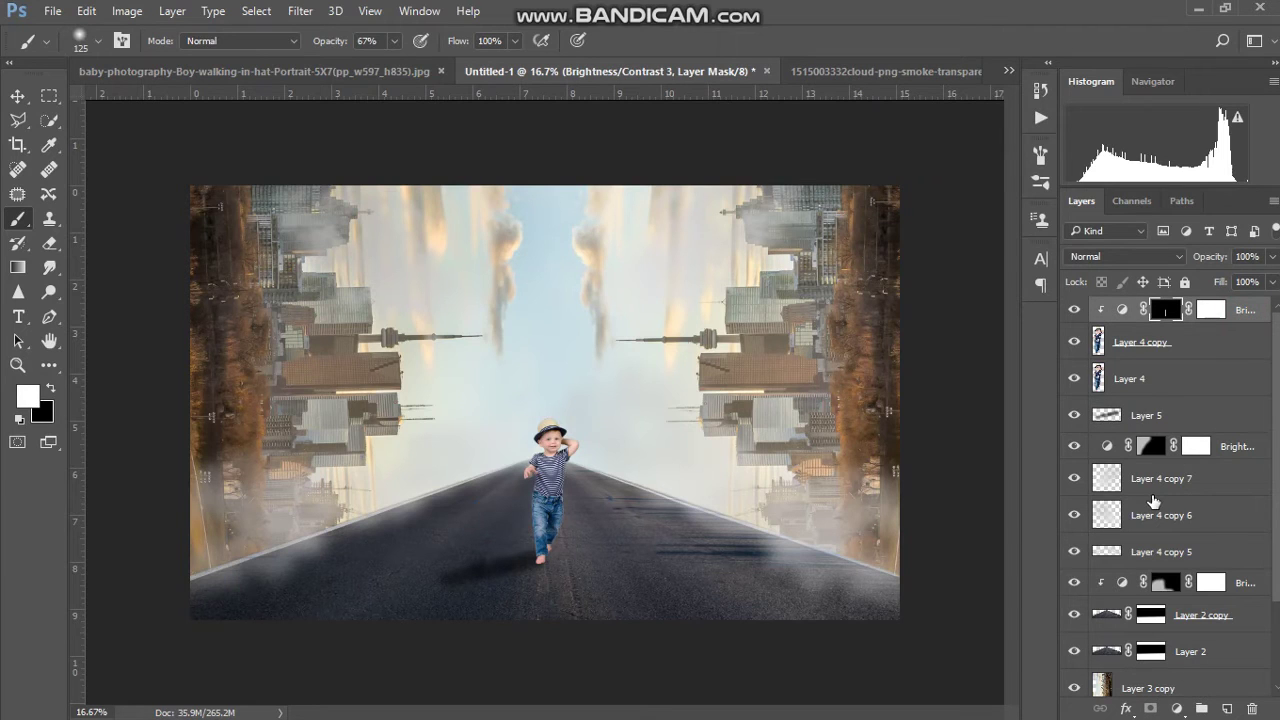
pyautogui.click(1184, 413)
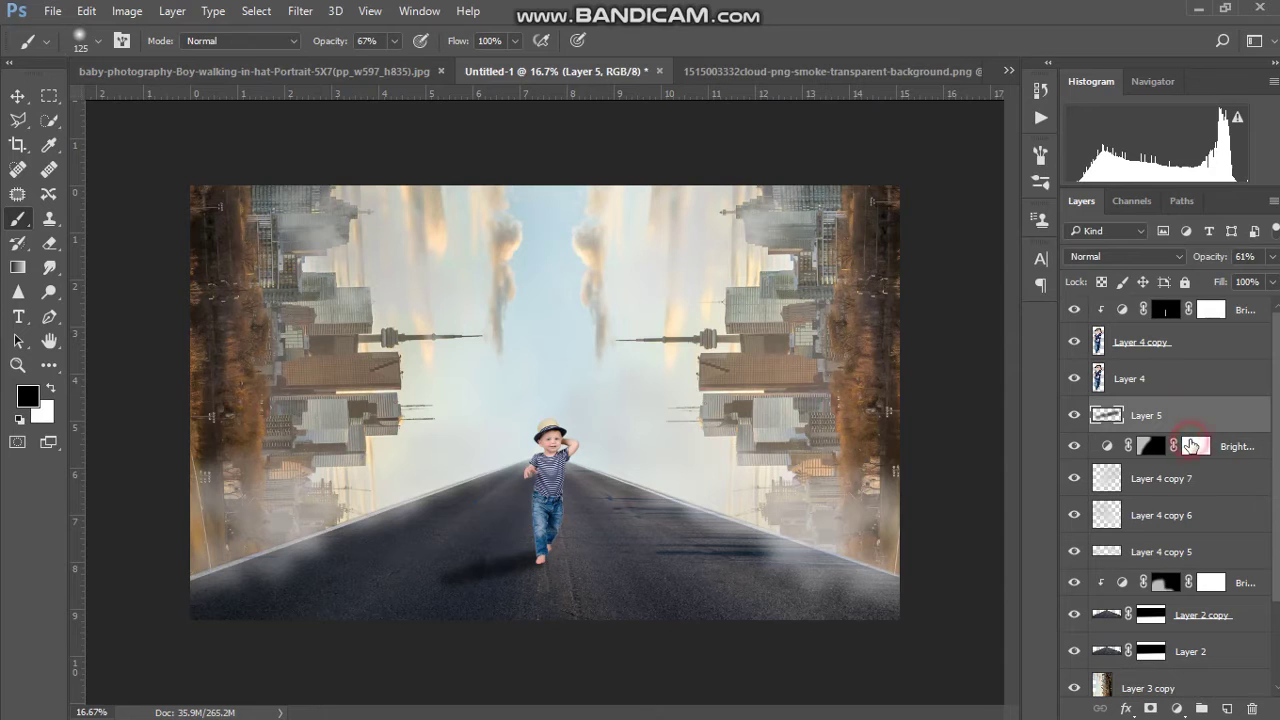
pyautogui.click(1192, 446)
# Add a Gradient Map adjustment using the Violet, Orange preset.
pyautogui.click(1176, 707)
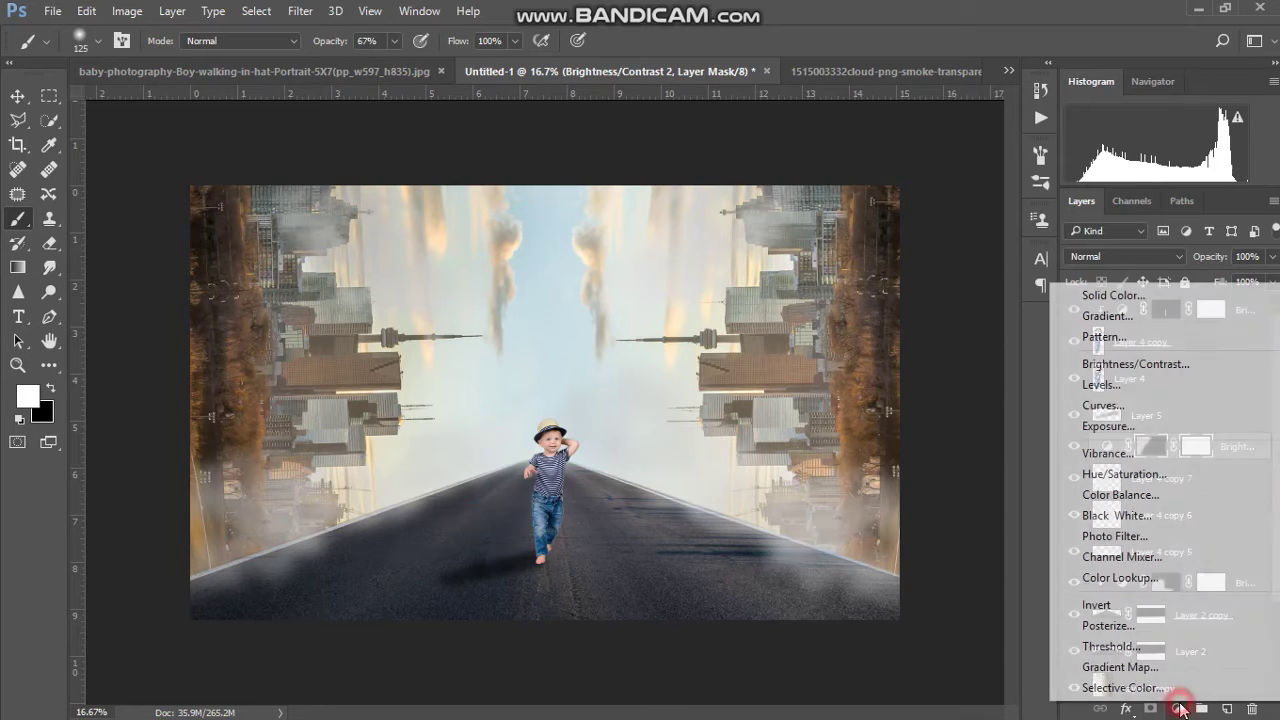
pyautogui.click(1166, 667)
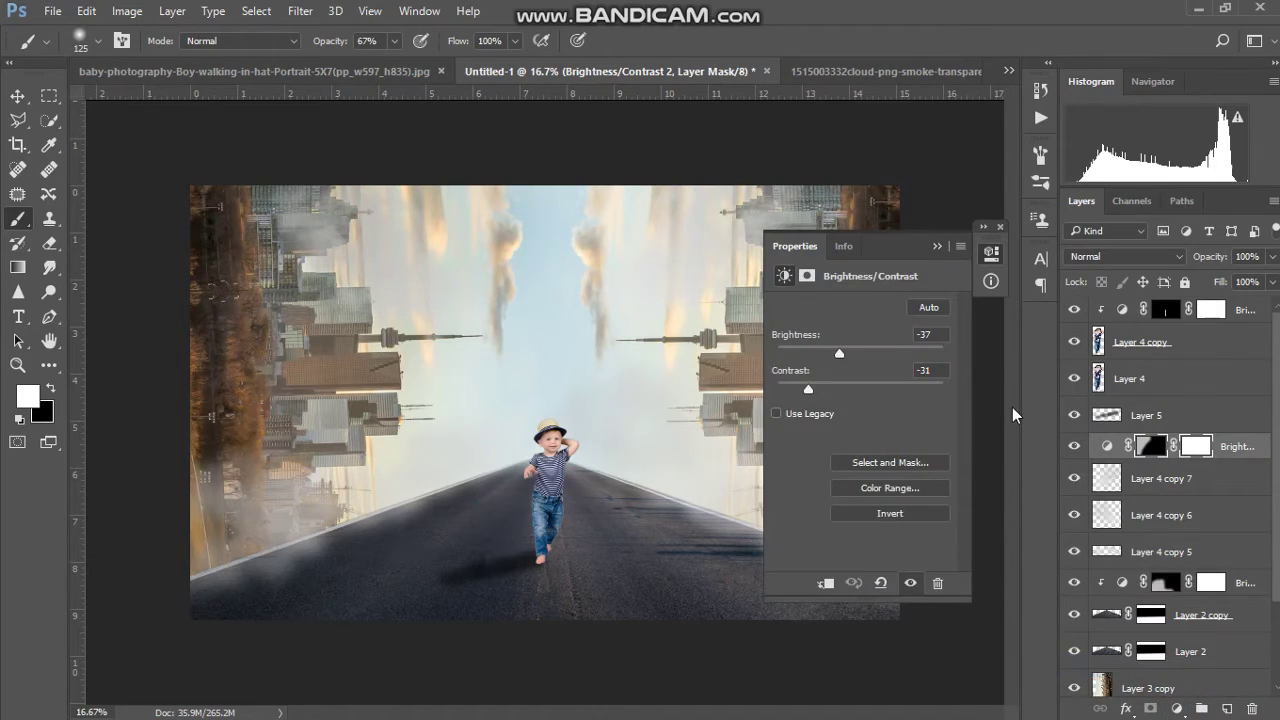
pyautogui.click(875, 320)
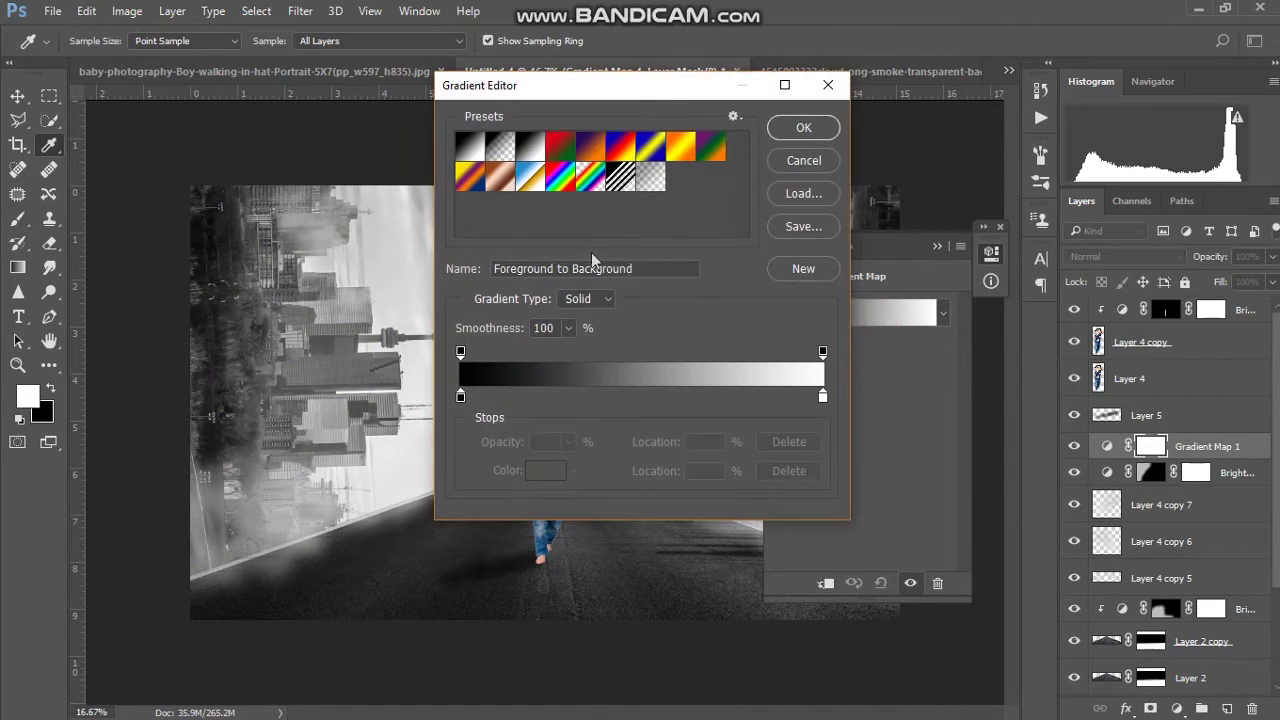
pyautogui.click(592, 150)
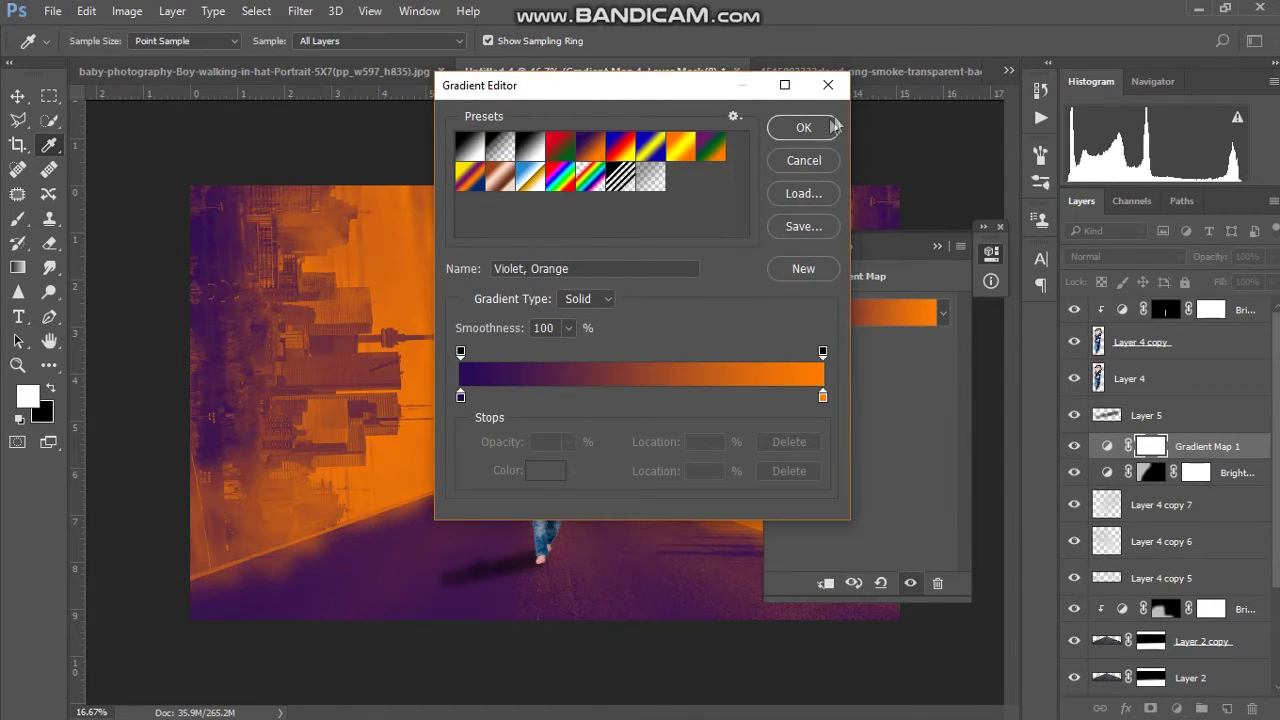
pyautogui.click(803, 128)
pyautogui.click(1001, 229)
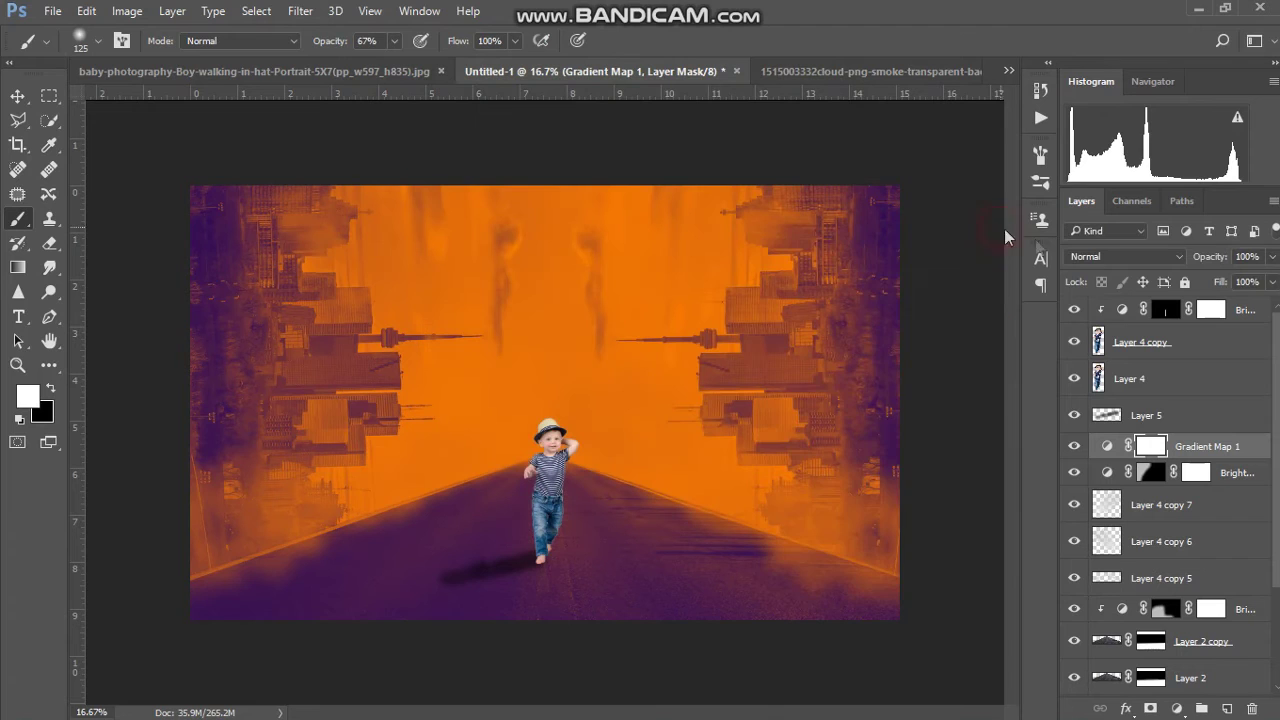
# Set the gradient map to Screen, move it to the top and lower opacity to 56%.
pyautogui.click(1076, 257)
pyautogui.click(1077, 306)
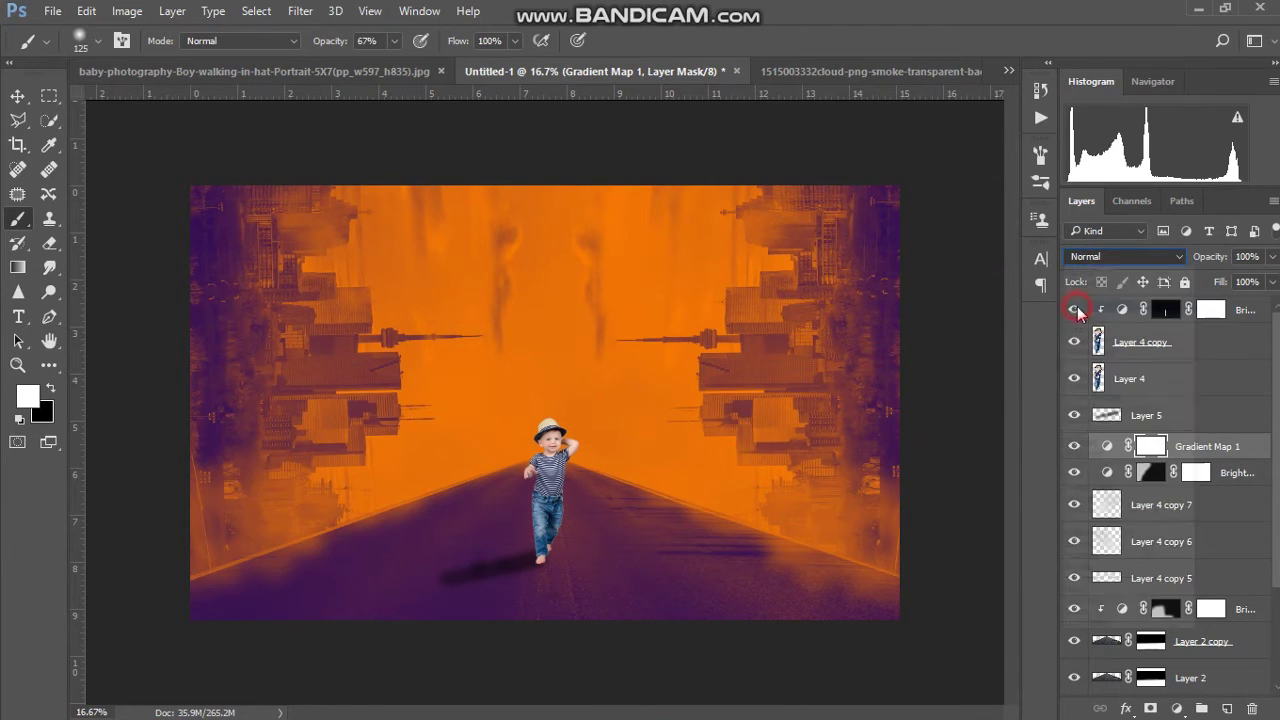
pyautogui.press('Down')
pyautogui.press('Down')
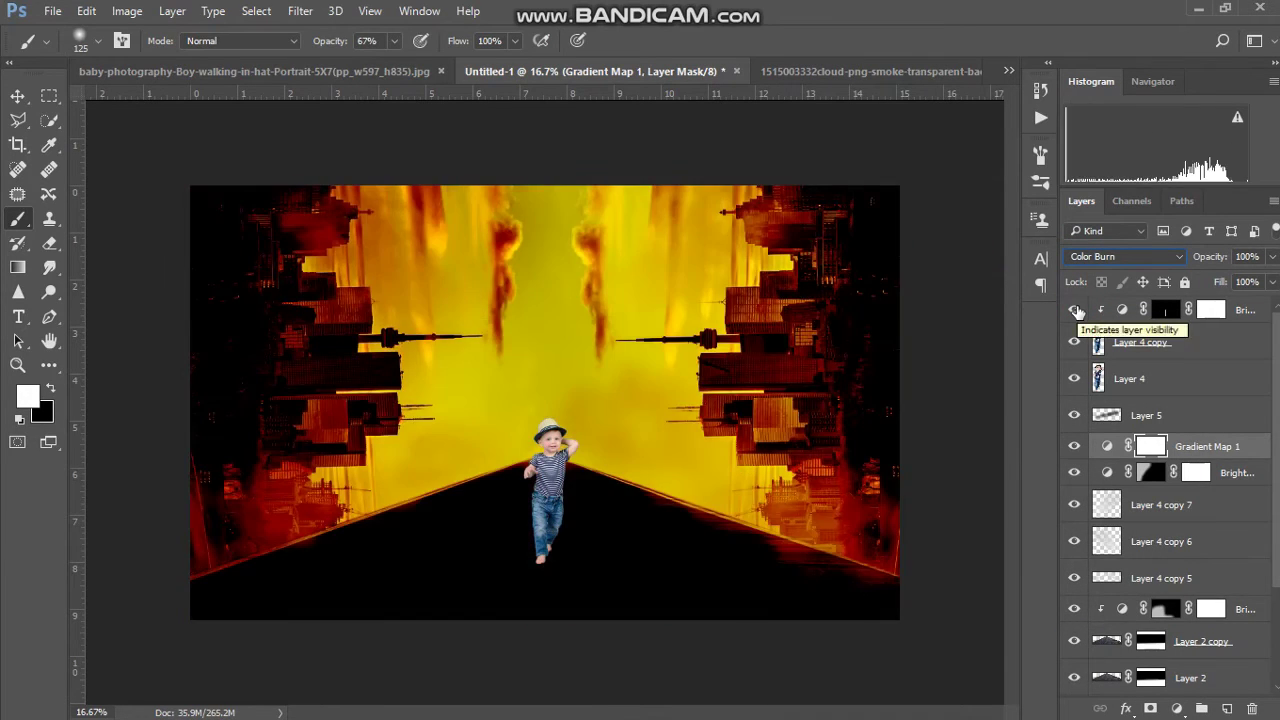
pyautogui.press('Down')
pyautogui.press('Down')
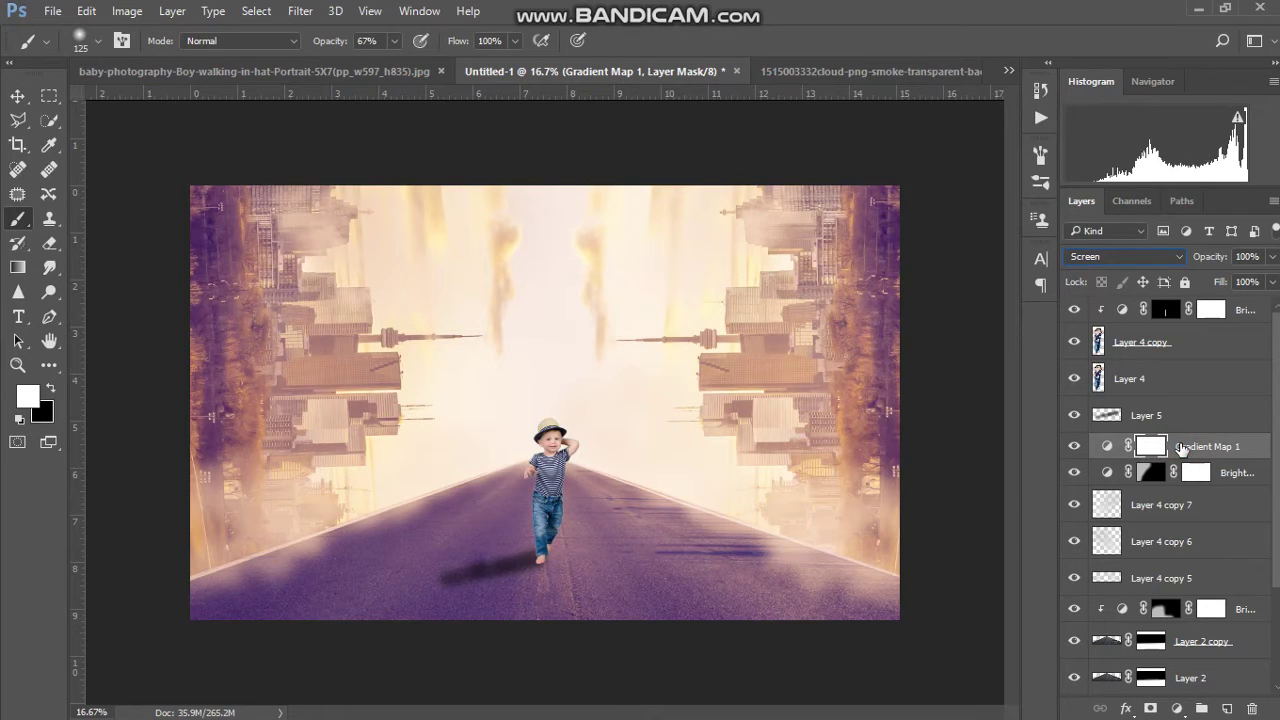
pyautogui.moveTo(1183, 450); pyautogui.dragTo(1203, 303)
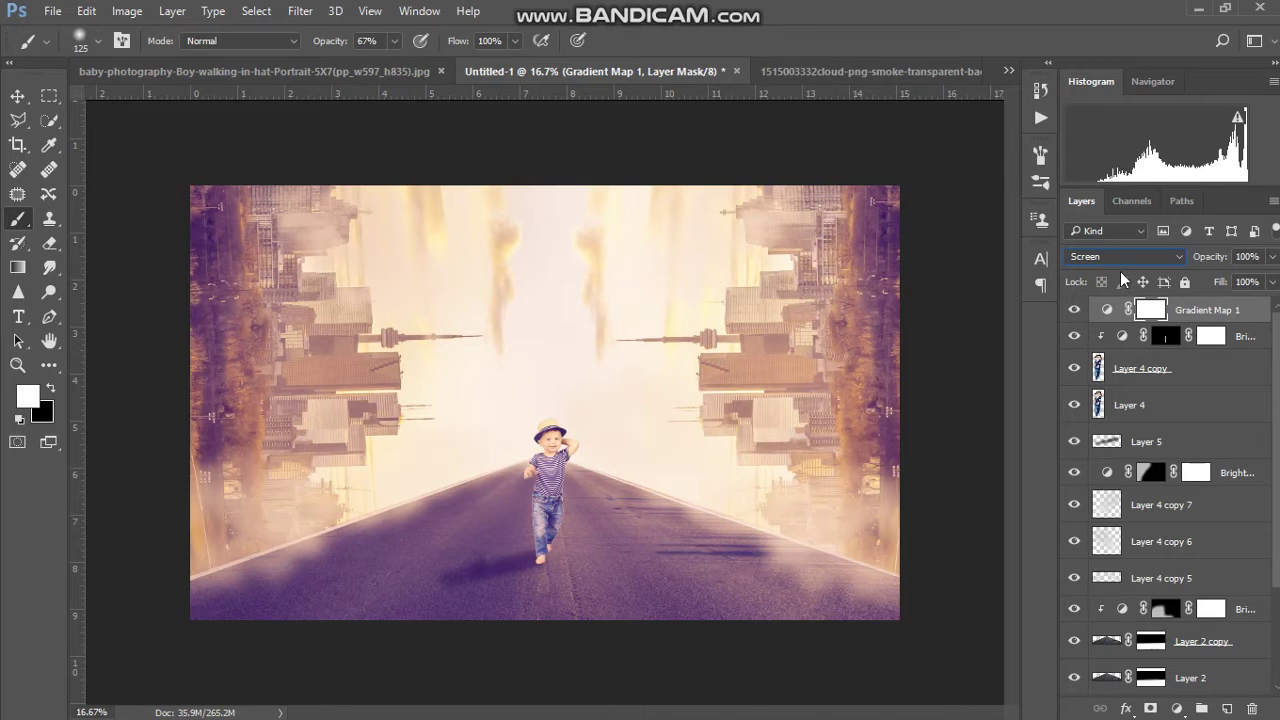
pyautogui.moveTo(1192, 260); pyautogui.dragTo(1173, 258)
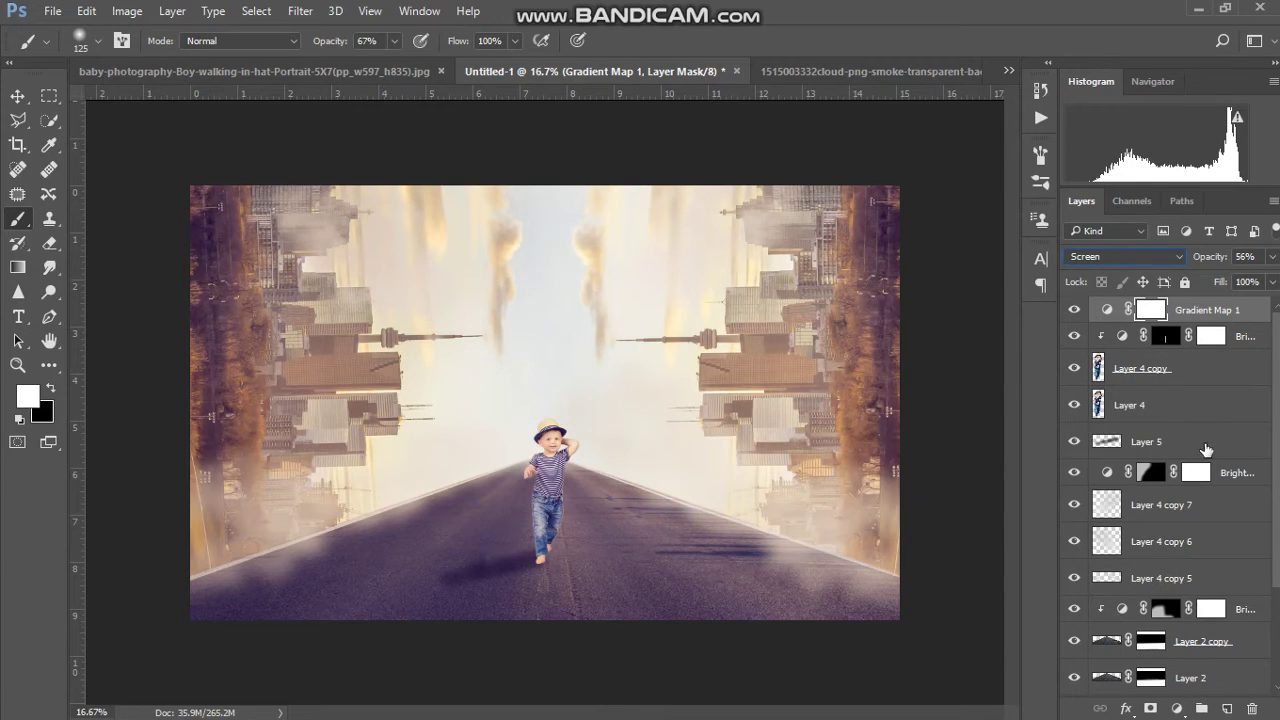
pyautogui.click(1207, 471)
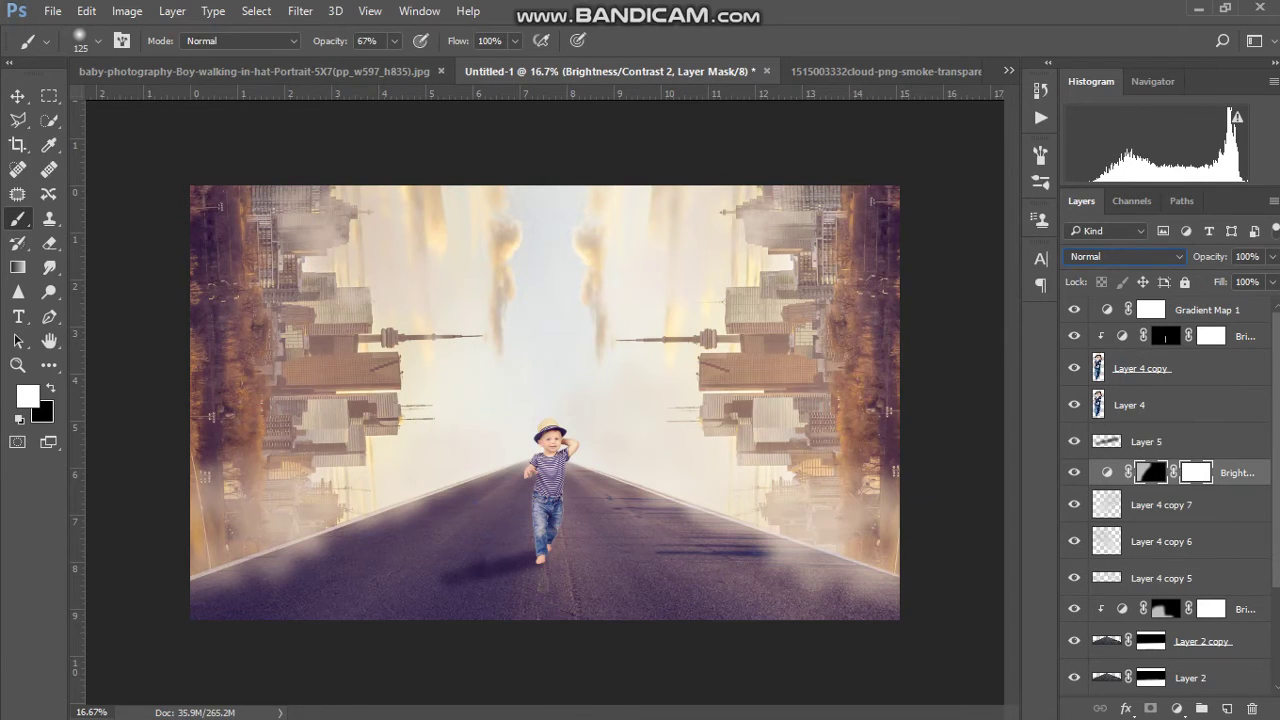
# Duplicate Layer 3 copy into Layer 3 copy 2 and apply a 5.4 px Gaussian blur.
pyautogui.moveTo(1276, 545); pyautogui.dragTo(1276, 633)
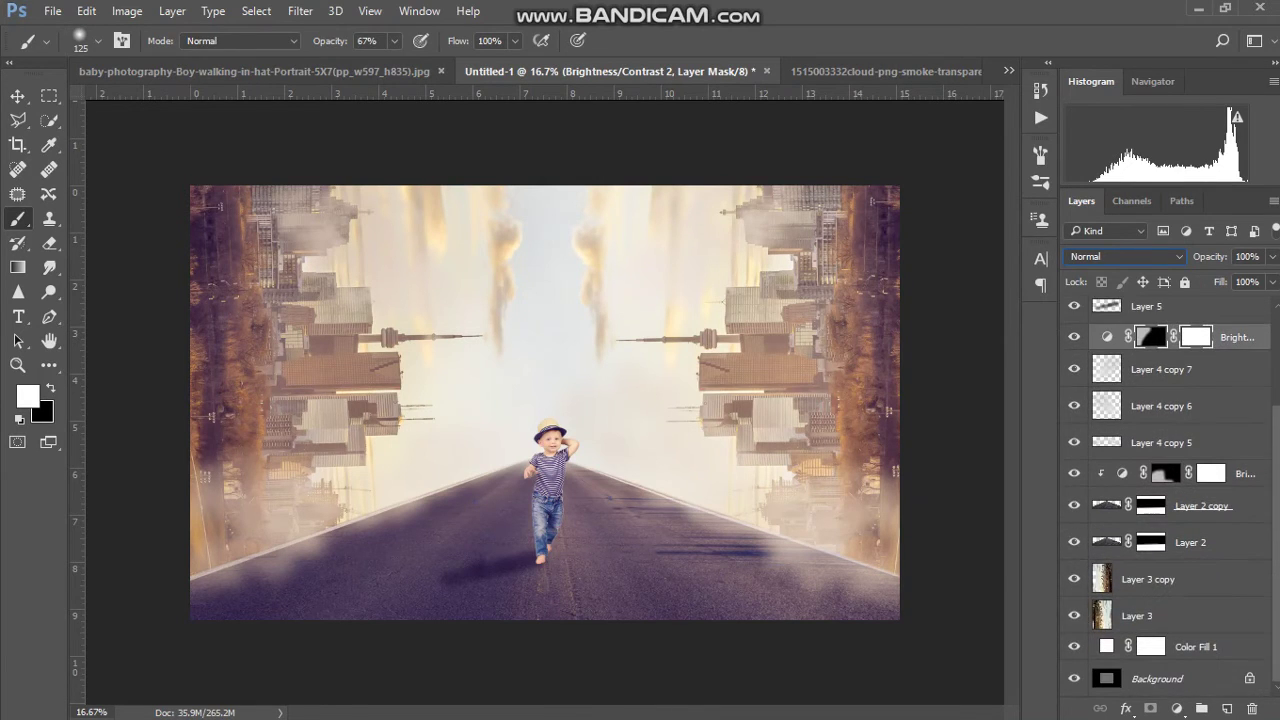
pyautogui.click(1209, 582)
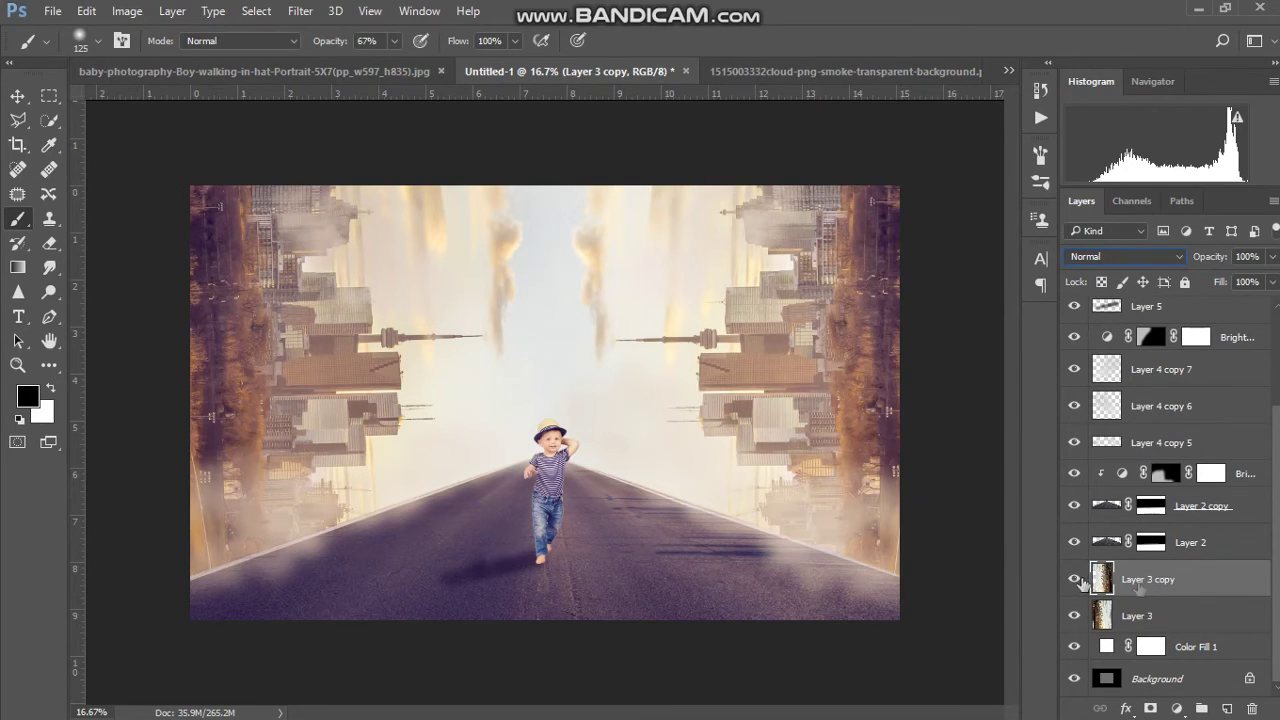
pyautogui.keyDown('shift'); pyautogui.click(1158, 610); pyautogui.keyUp('shift')
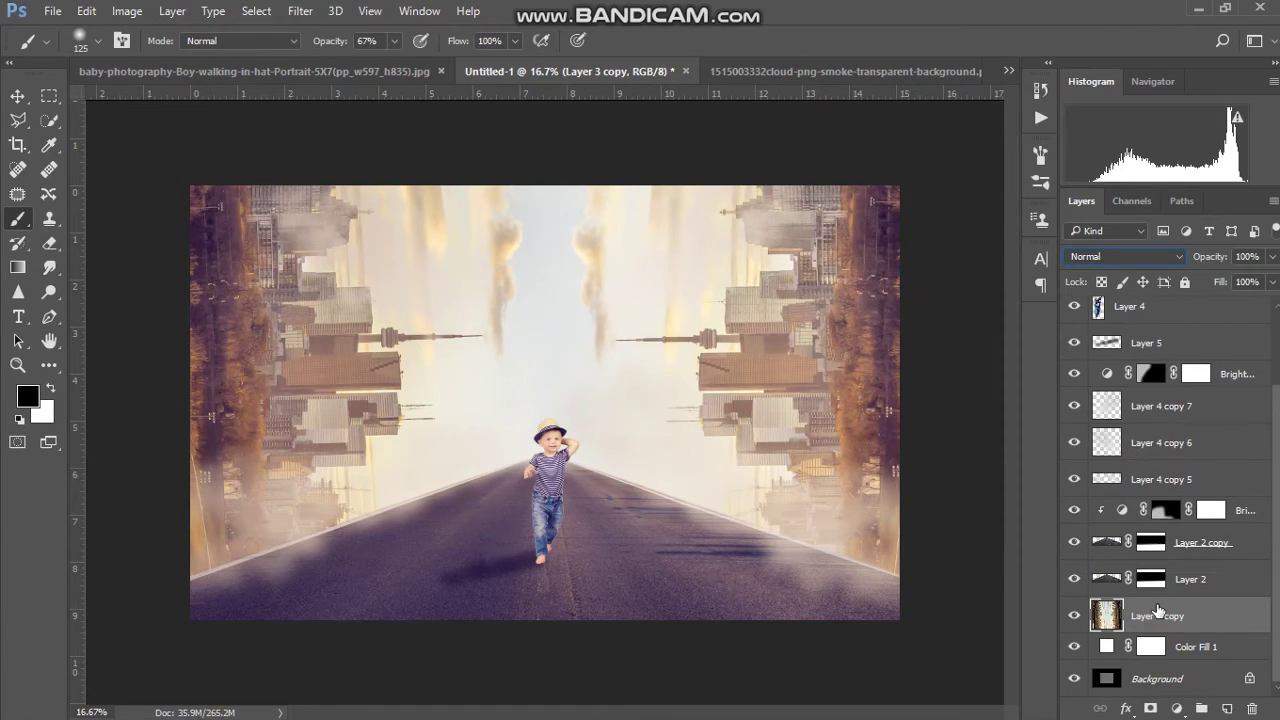
pyautogui.hotkey('ctrl', 'j')
pyautogui.click(302, 11)
pyautogui.moveTo(310, 219)
pyautogui.click(598, 289)
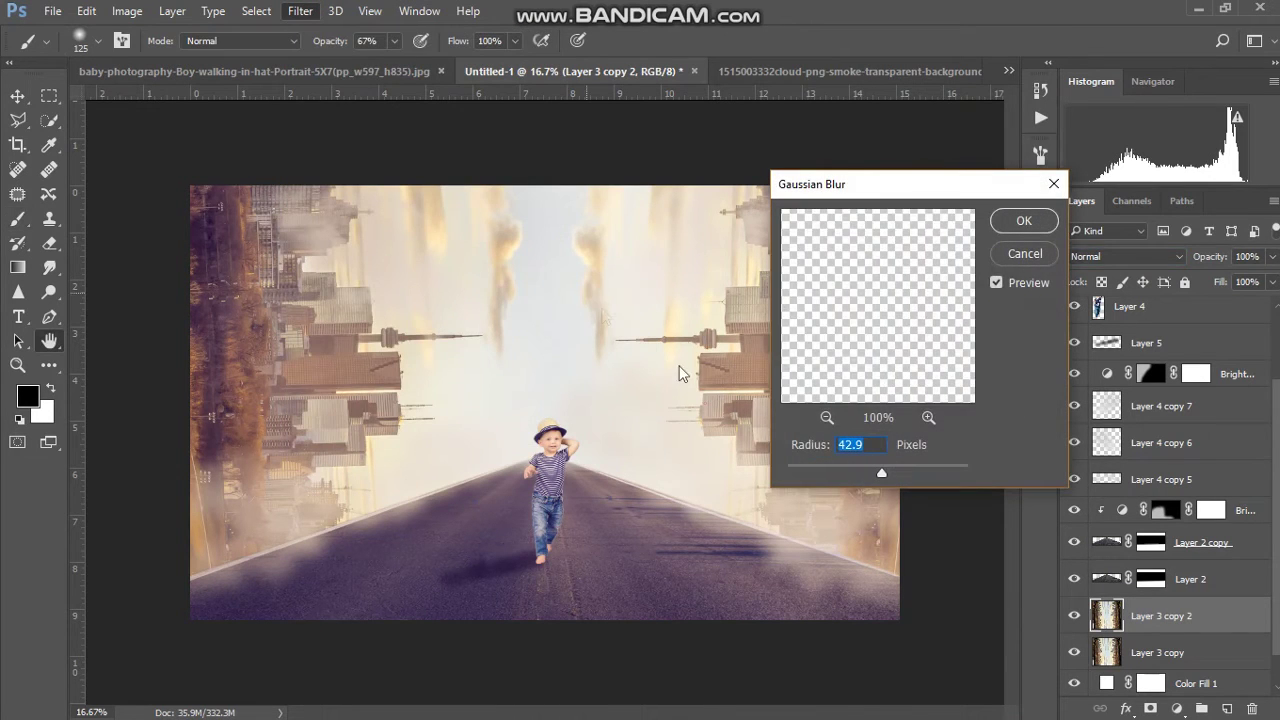
pyautogui.moveTo(846, 465); pyautogui.dragTo(845, 465)
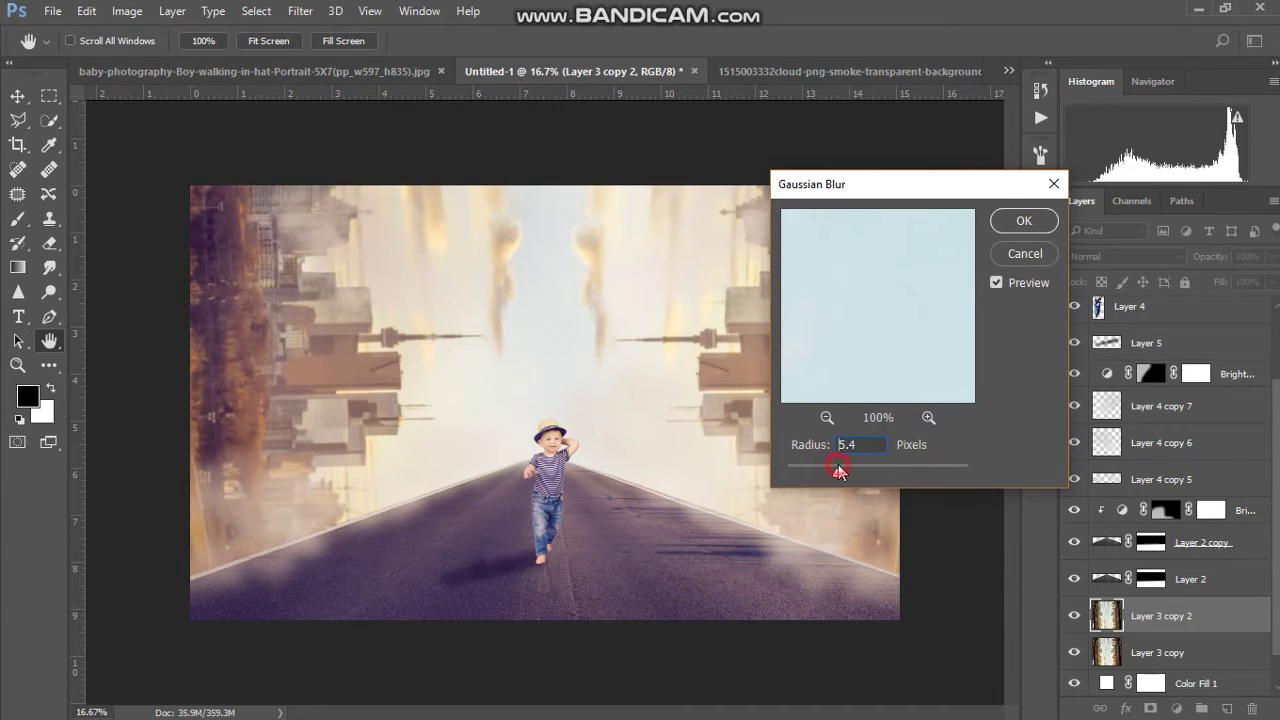
pyautogui.click(1022, 221)
# Select Layer 2, Layer 2 copy and the road's brightness adjustment together.
pyautogui.press('b')
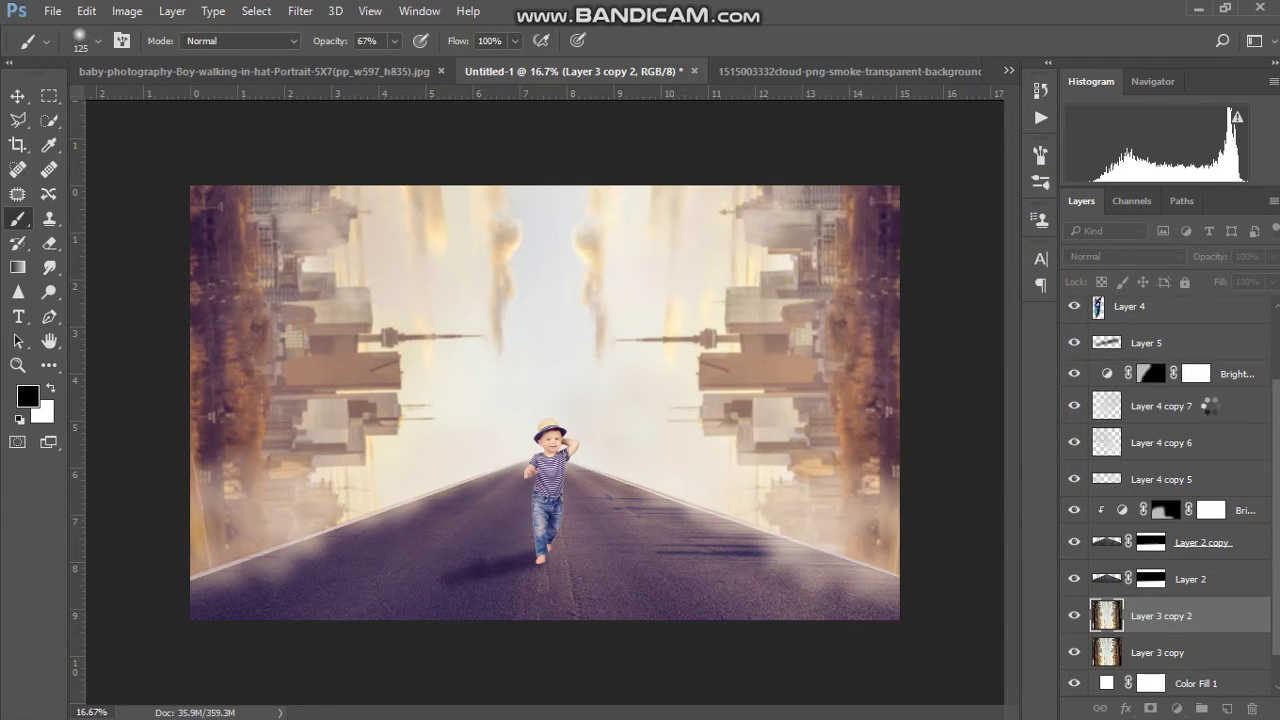
pyautogui.click(1214, 579)
pyautogui.keyDown('shift'); pyautogui.click(1212, 552); pyautogui.keyUp('shift')
pyautogui.click(1232, 514)
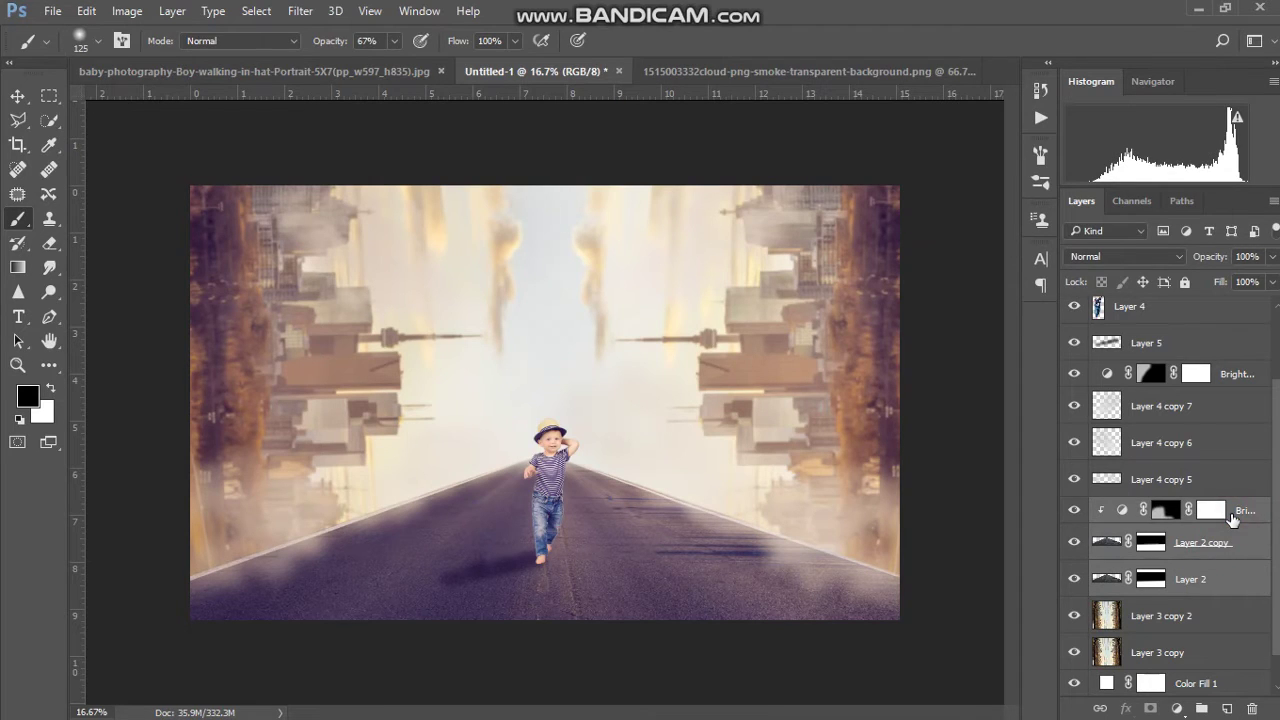
# Merge the road layers, duplicate the result and blur the copy by 5.4 px.
pyautogui.hotkey('ctrl', 'e')
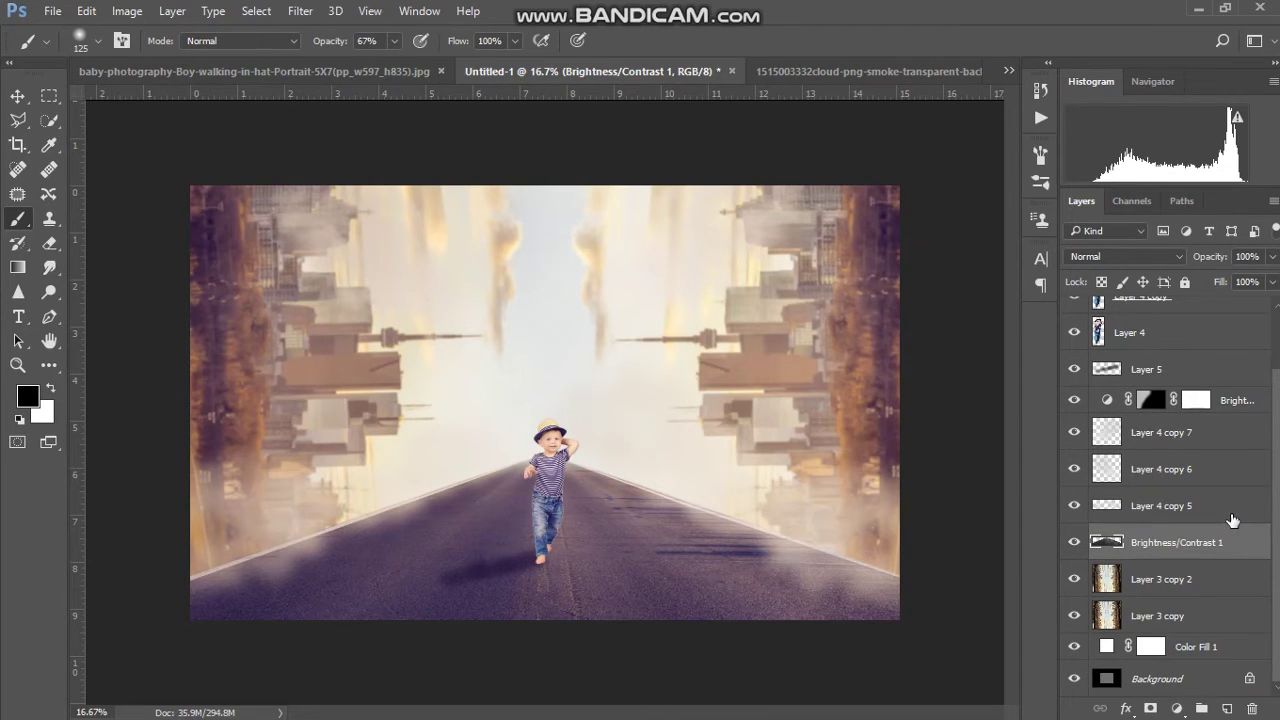
pyautogui.hotkey('ctrl', 'j')
pyautogui.click(300, 11)
pyautogui.moveTo(310, 218)
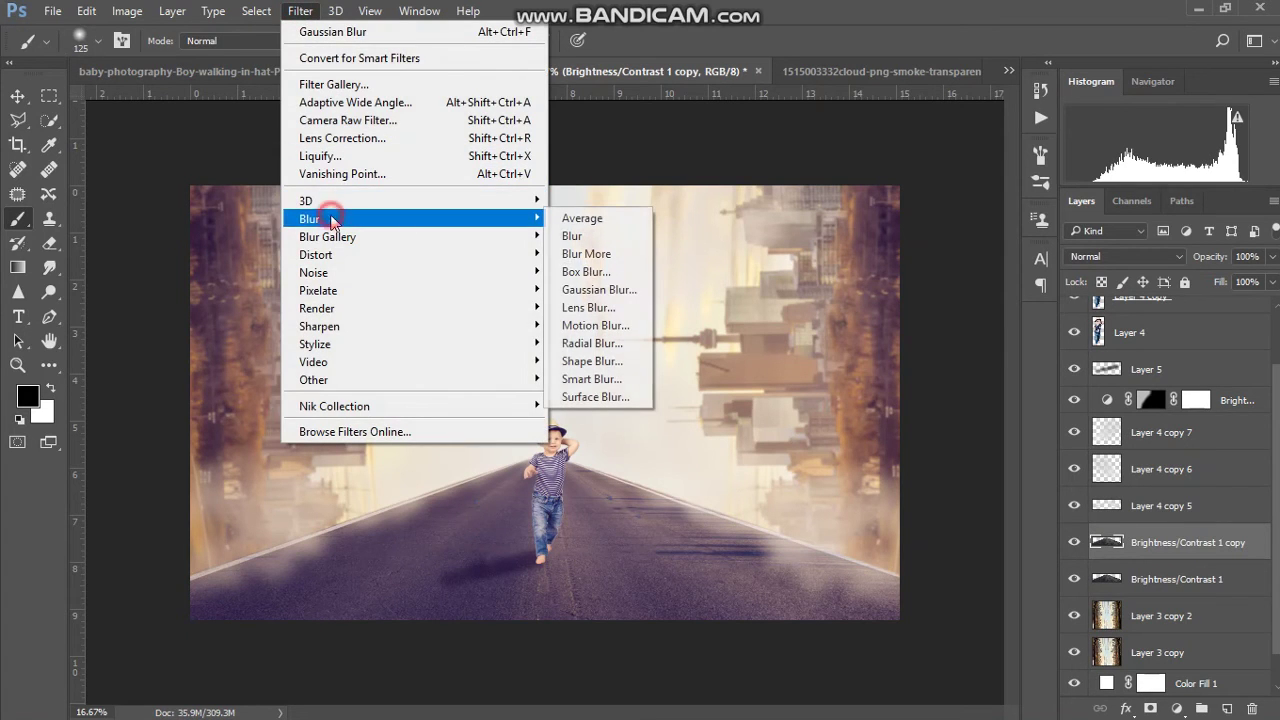
pyautogui.click(577, 290)
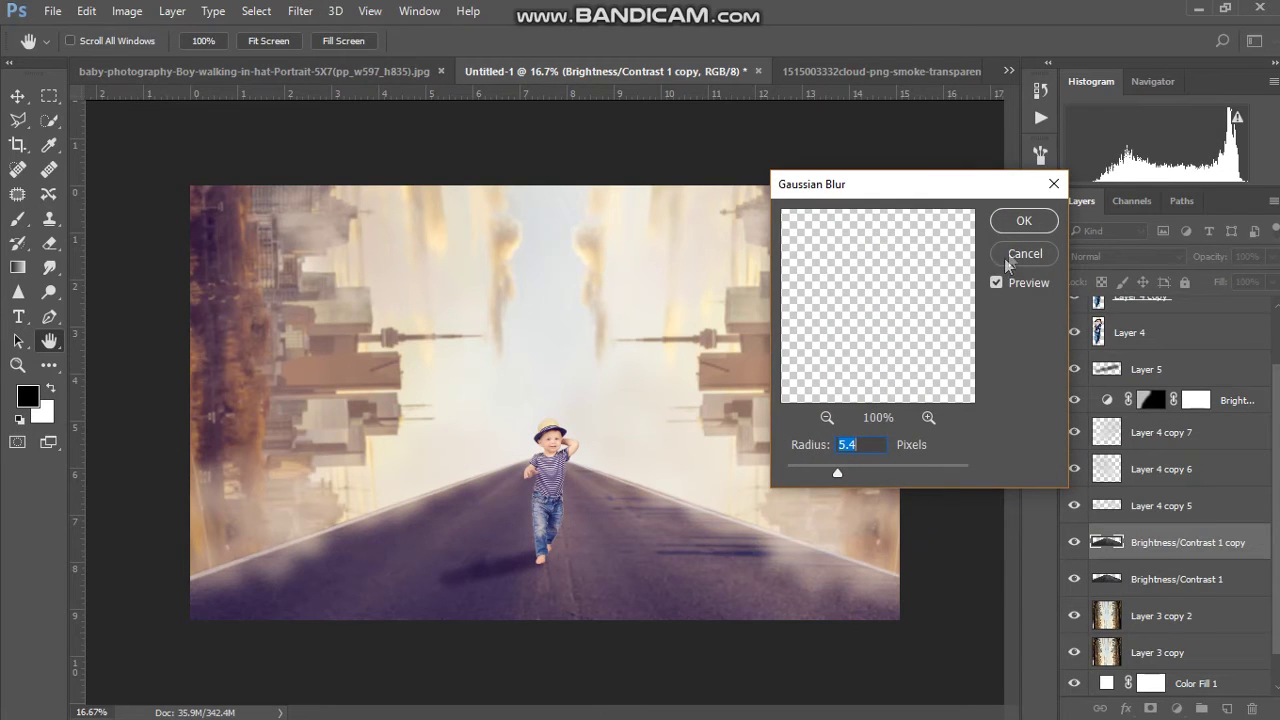
pyautogui.click(1021, 222)
# Add an inverted black mask and paint white with an 800 px brush along the road's edges.
pyautogui.press('b')
pyautogui.click(1151, 708)
pyautogui.press('x')
pyautogui.hotkey('ctrl', 'i')
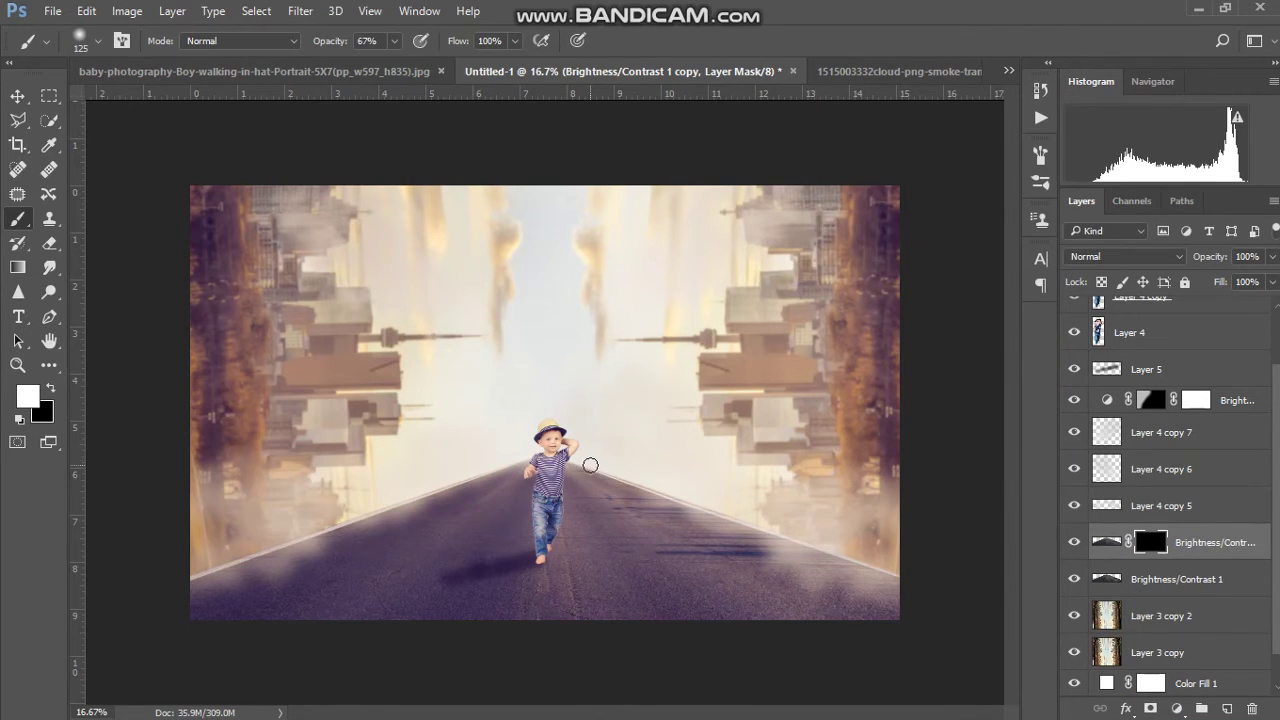
pyautogui.press(']')
pyautogui.press(']')
pyautogui.press(']')
pyautogui.click(757, 510)
pyautogui.moveTo(880, 622); pyautogui.dragTo(607, 376)
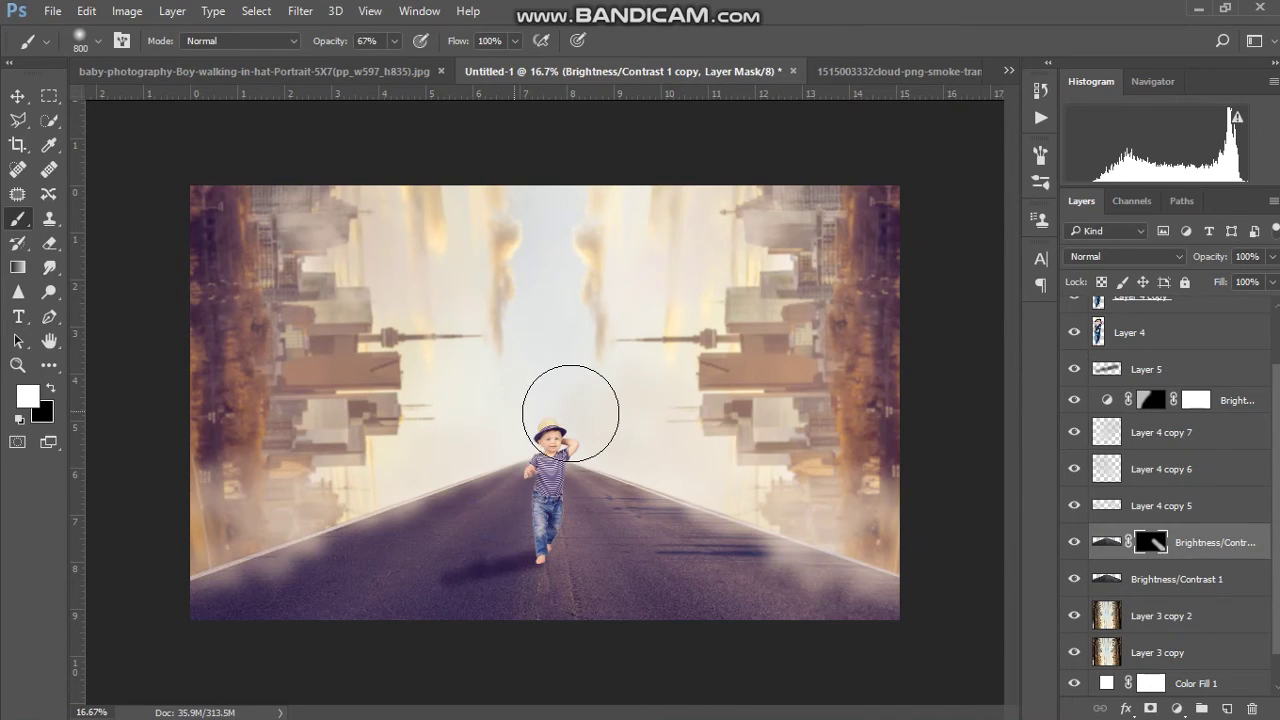
pyautogui.moveTo(243, 537); pyautogui.dragTo(528, 362)
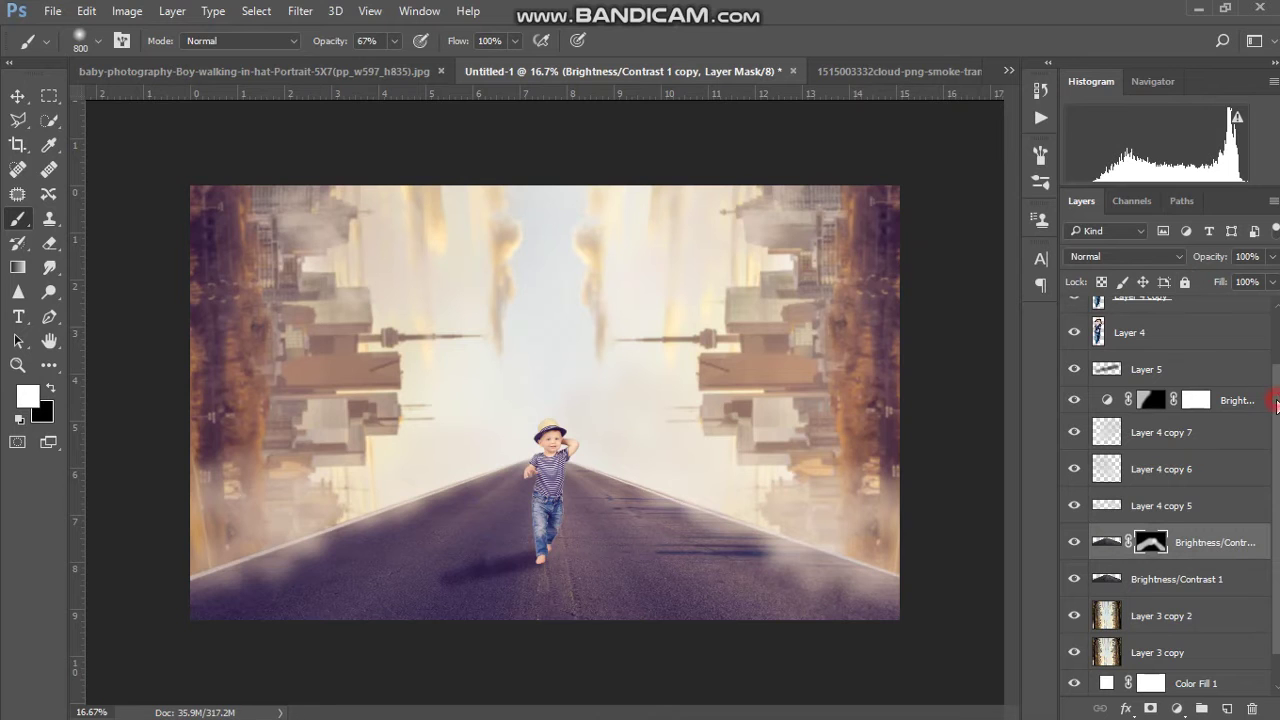
pyautogui.moveTo(1277, 404); pyautogui.dragTo(1276, 341)
# Open PNGPIX-COM-Aston-Martin-V12-Zagato-Red-Sports-Car-PNG-Image from the Downloads folder.
pyautogui.click(1228, 308)
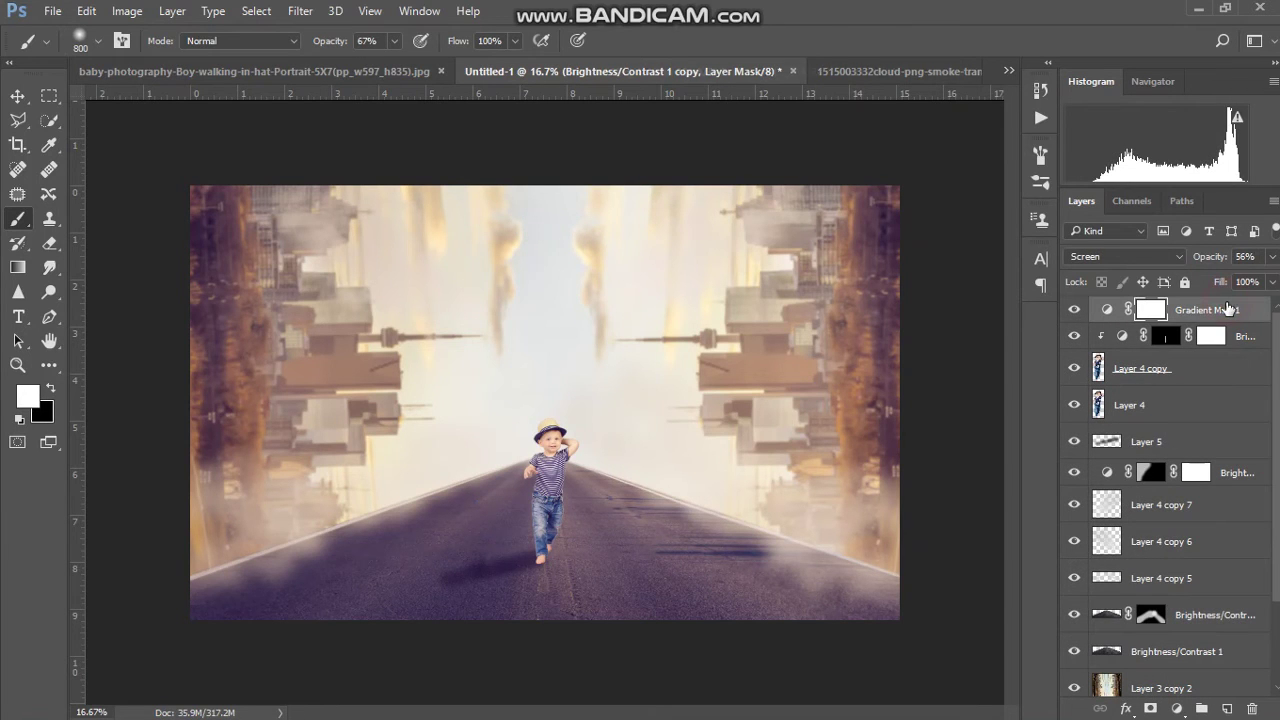
pyautogui.hotkey('ctrl', 'o')
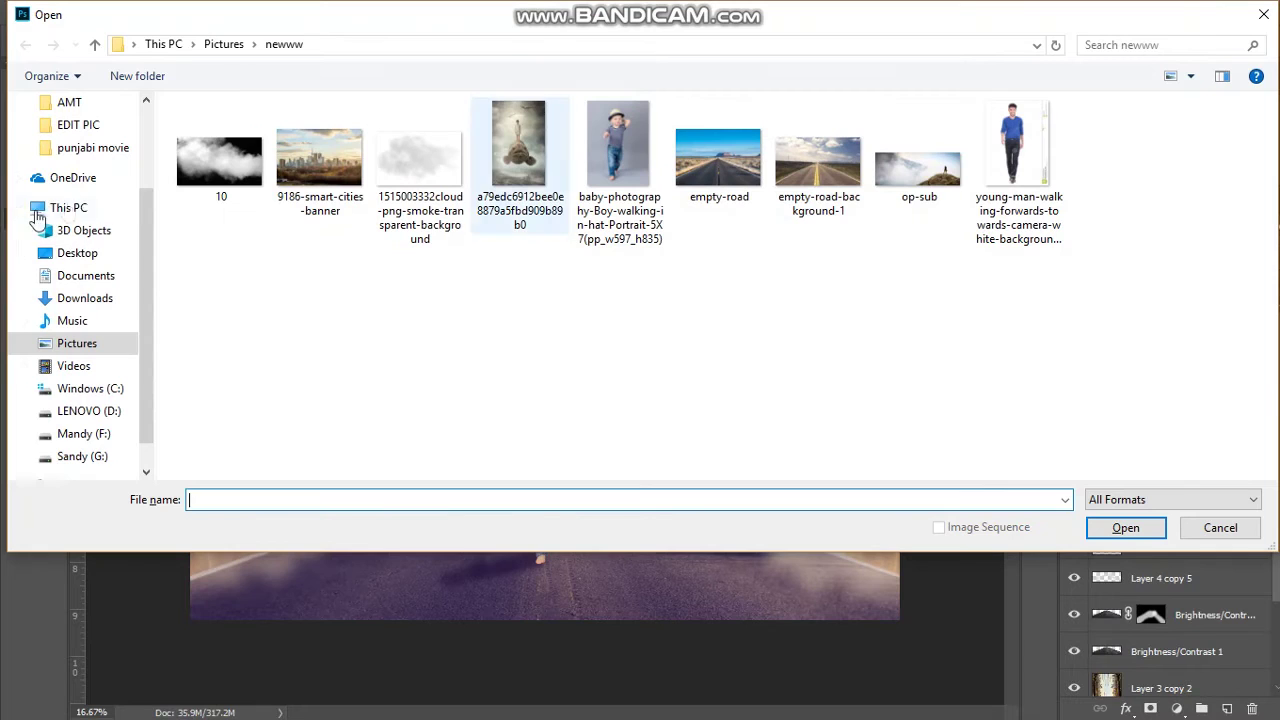
pyautogui.click(84, 291)
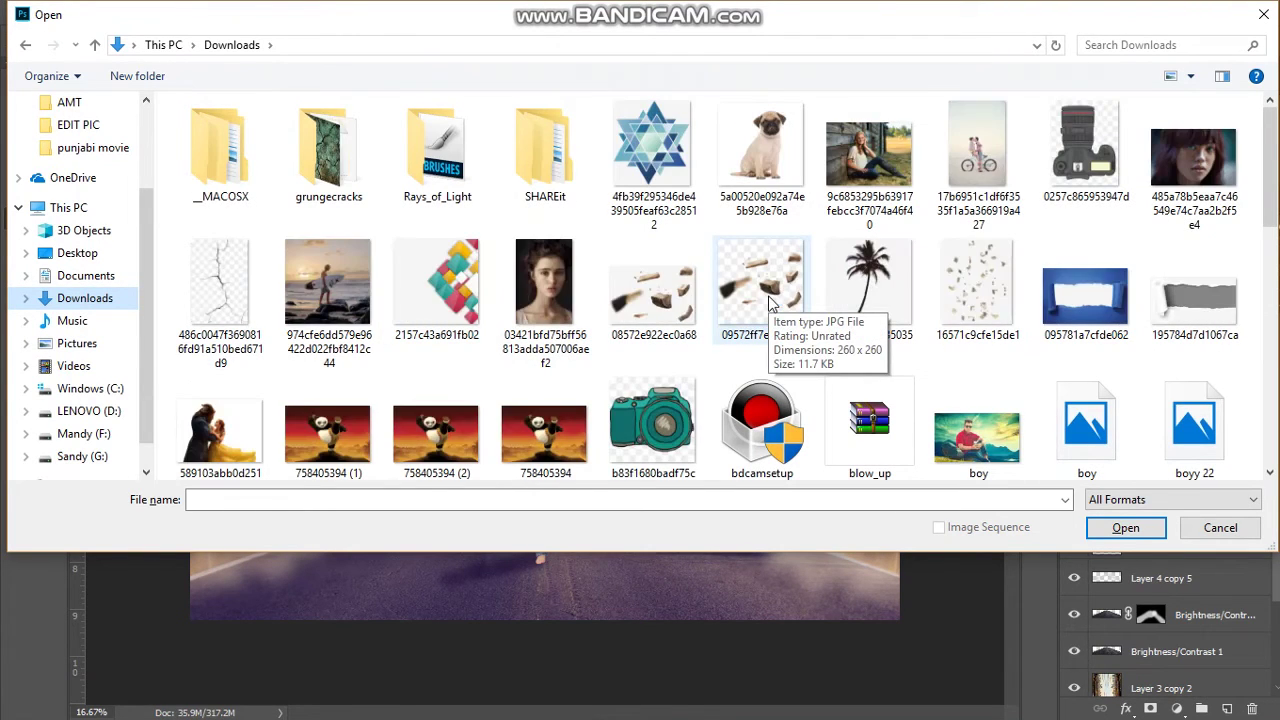
pyautogui.click(630, 313)
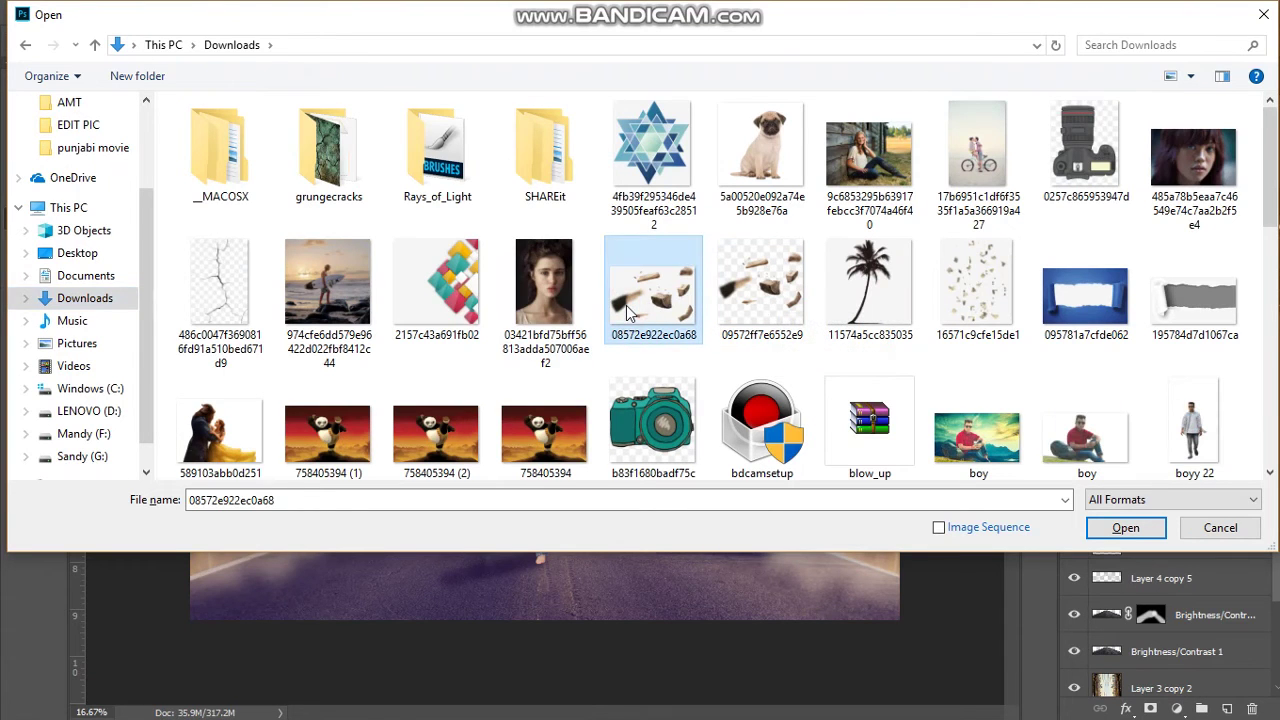
pyautogui.press('Down')
pyautogui.press('Down')
pyautogui.press('Down')
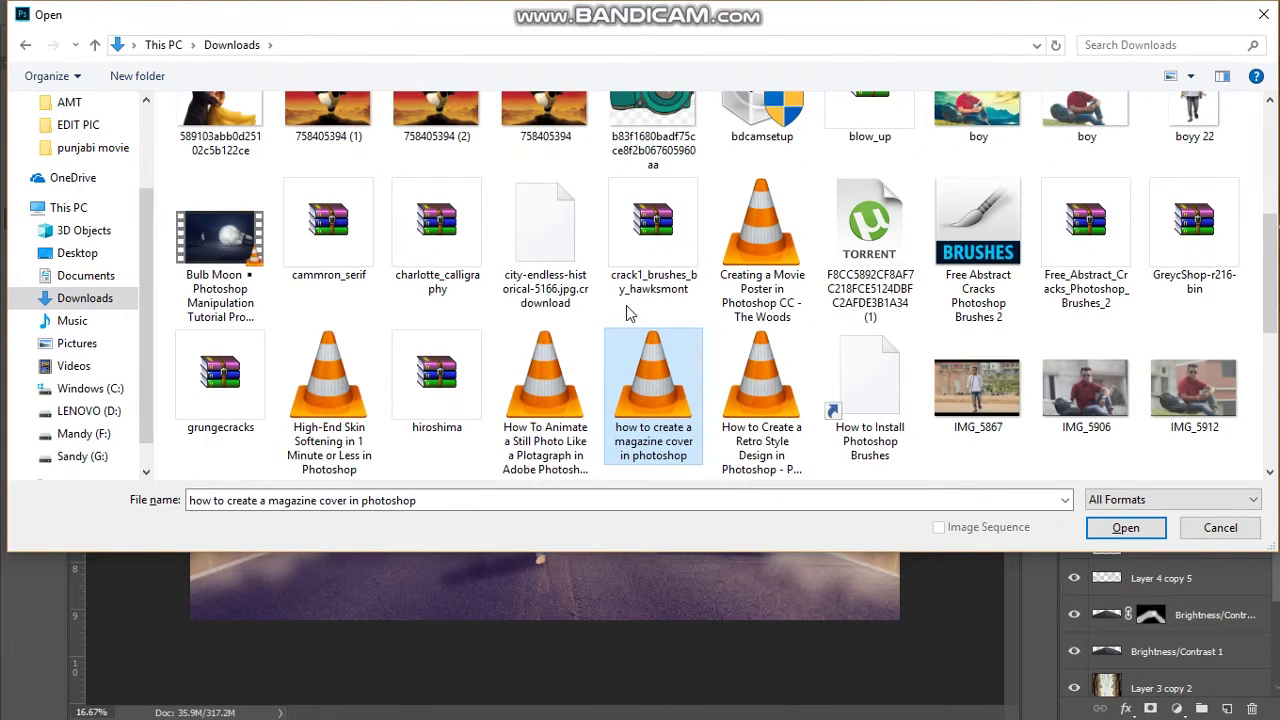
pyautogui.press('Down')
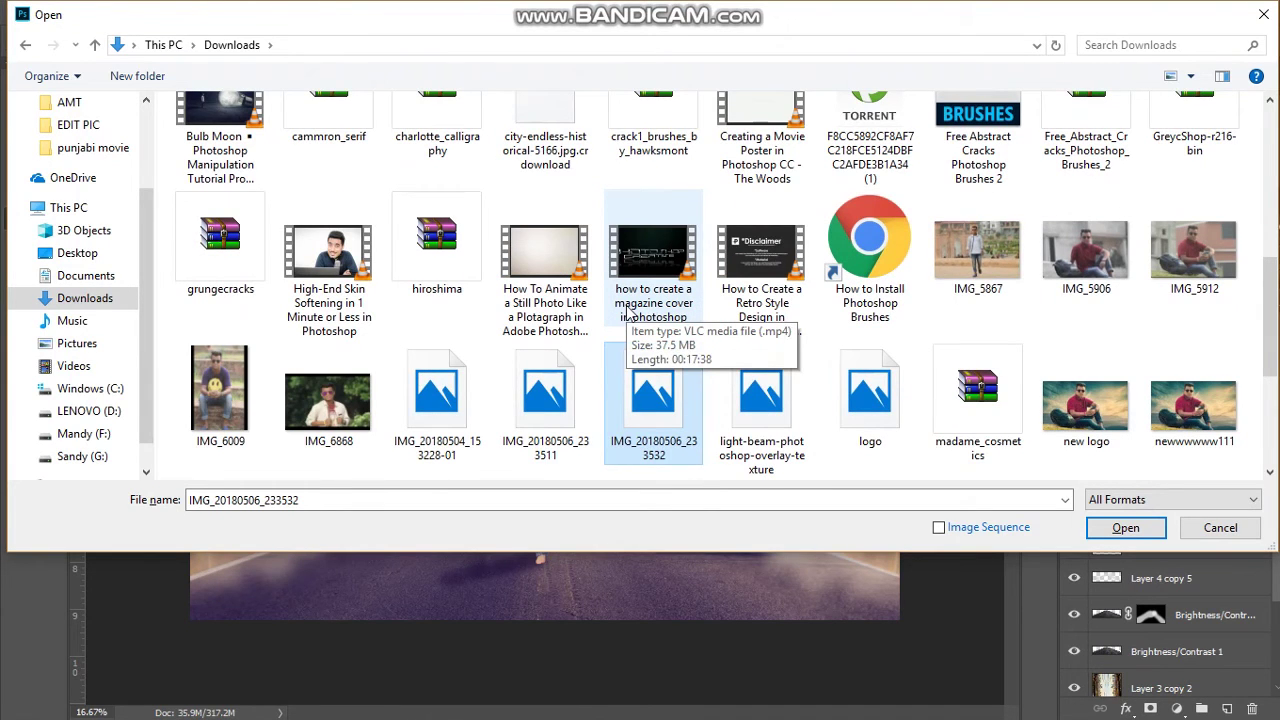
pyautogui.press('Down')
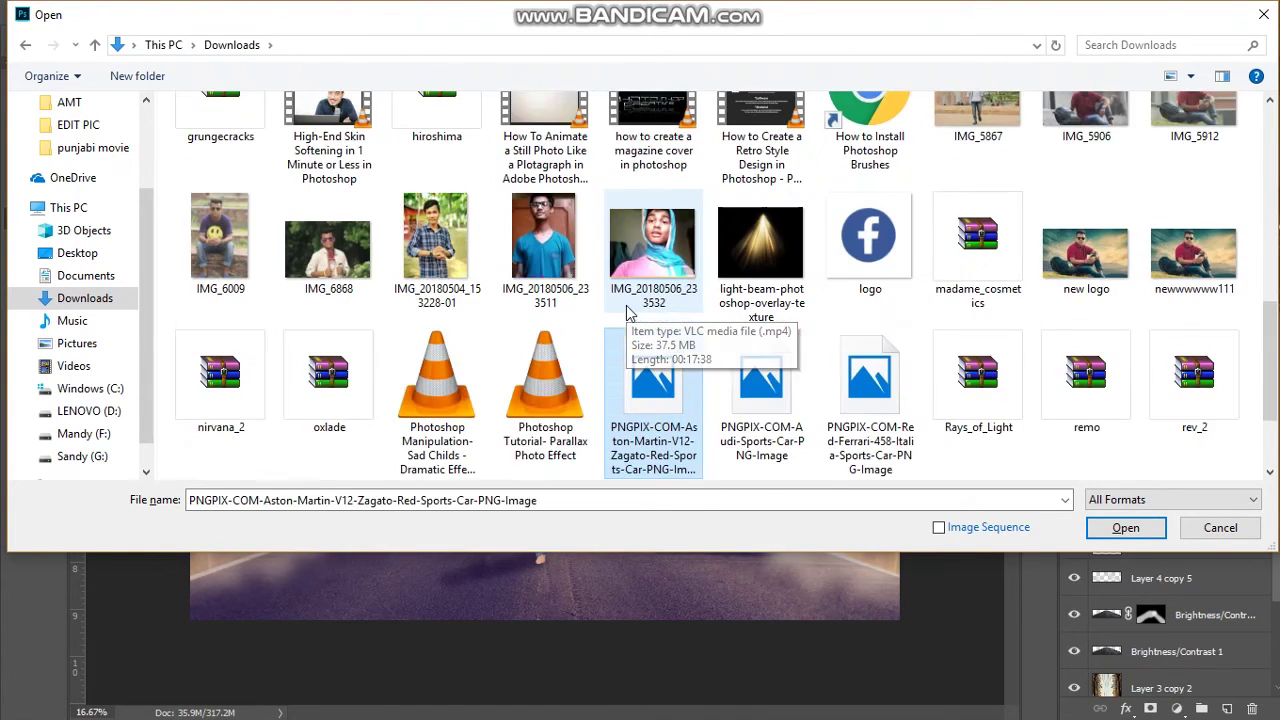
pyautogui.press('Down')
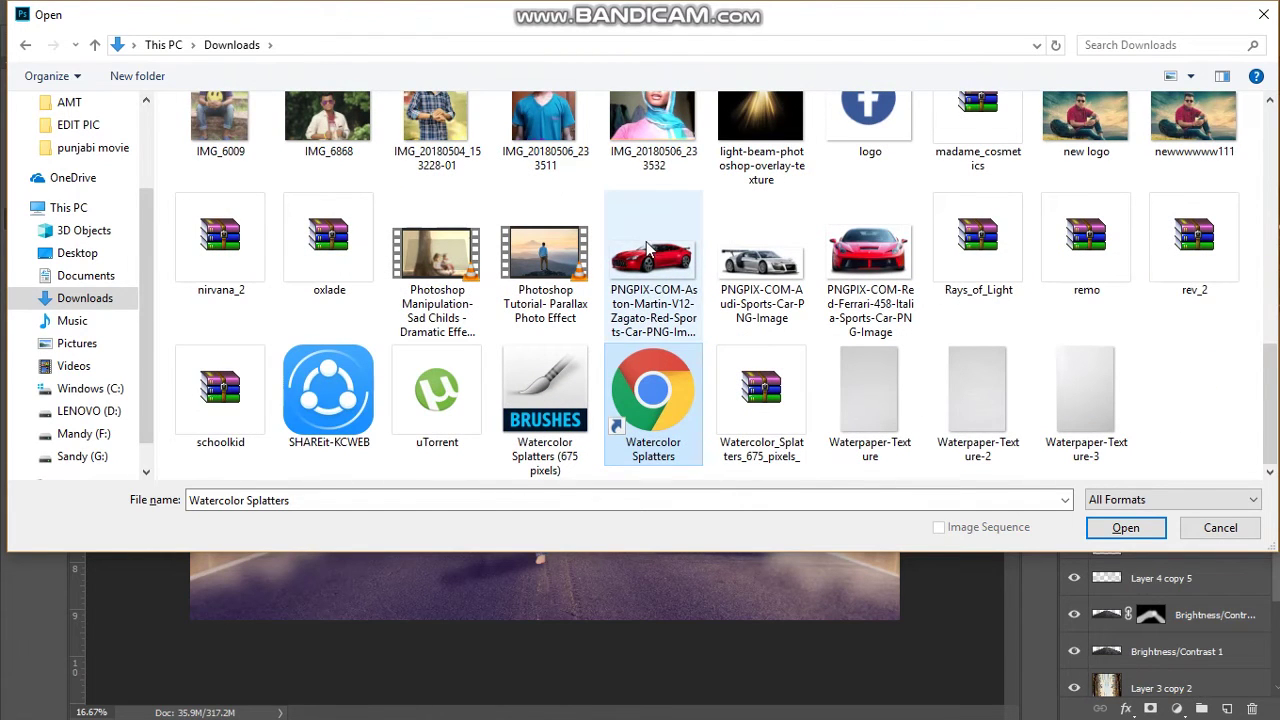
pyautogui.click(645, 248)
pyautogui.click(1118, 527)
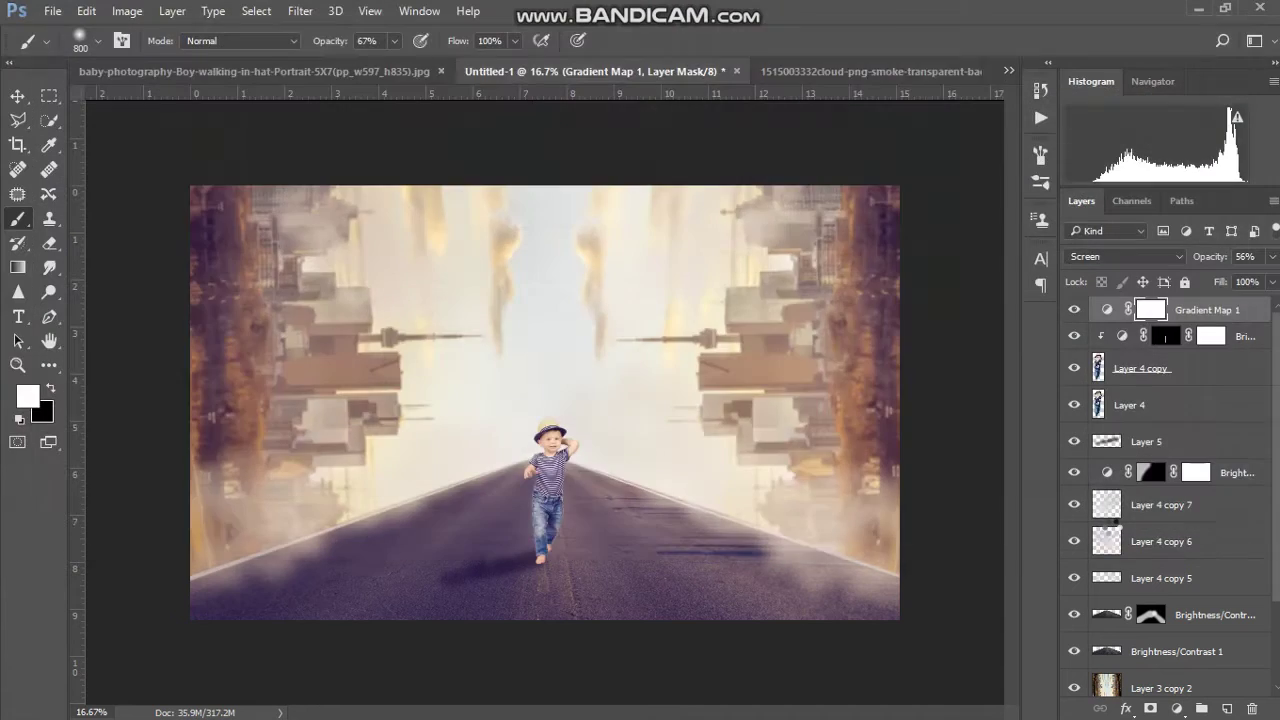
# Move the car into Untitled-1 as Layer 6, stacked below the boy's Layer 5.
pyautogui.press('x')
pyautogui.press('v')
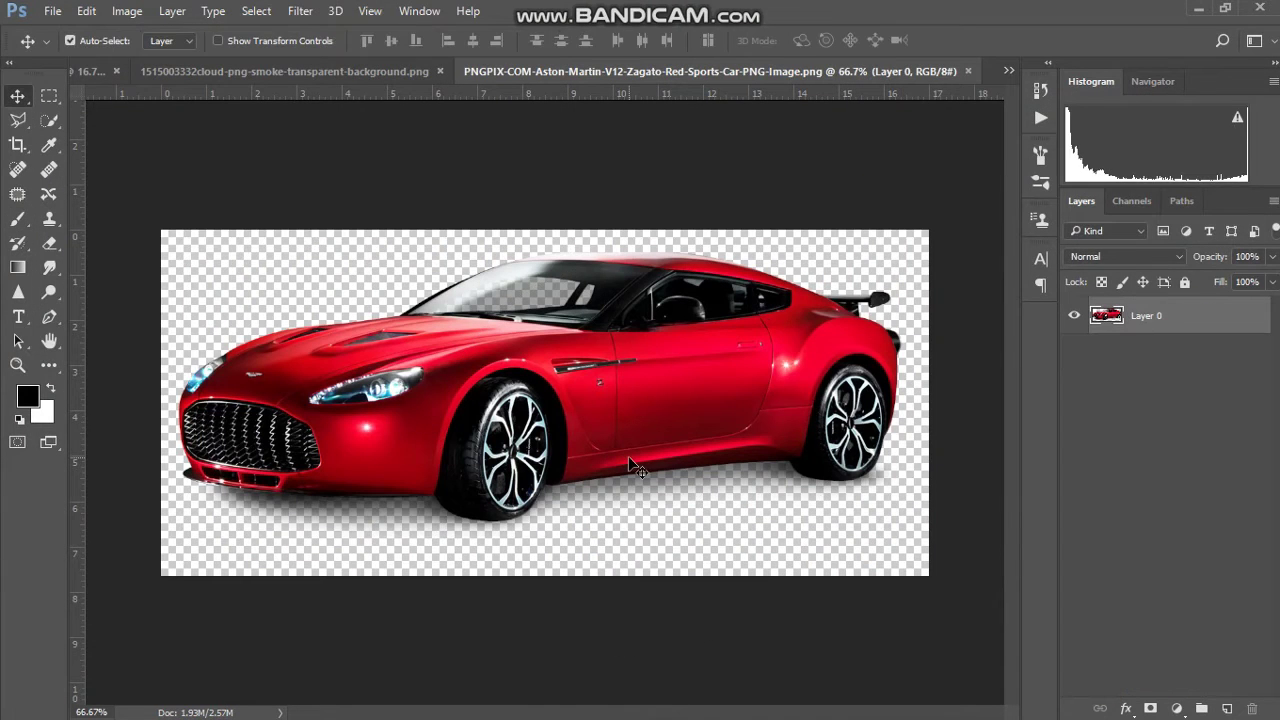
pyautogui.moveTo(456, 338)
pyautogui.mouseDown()
pyautogui.moveTo(388, 68)
pyautogui.moveTo(371, 66)
pyautogui.moveTo(531, 360)
pyautogui.moveTo(545, 362)
pyautogui.mouseUp()
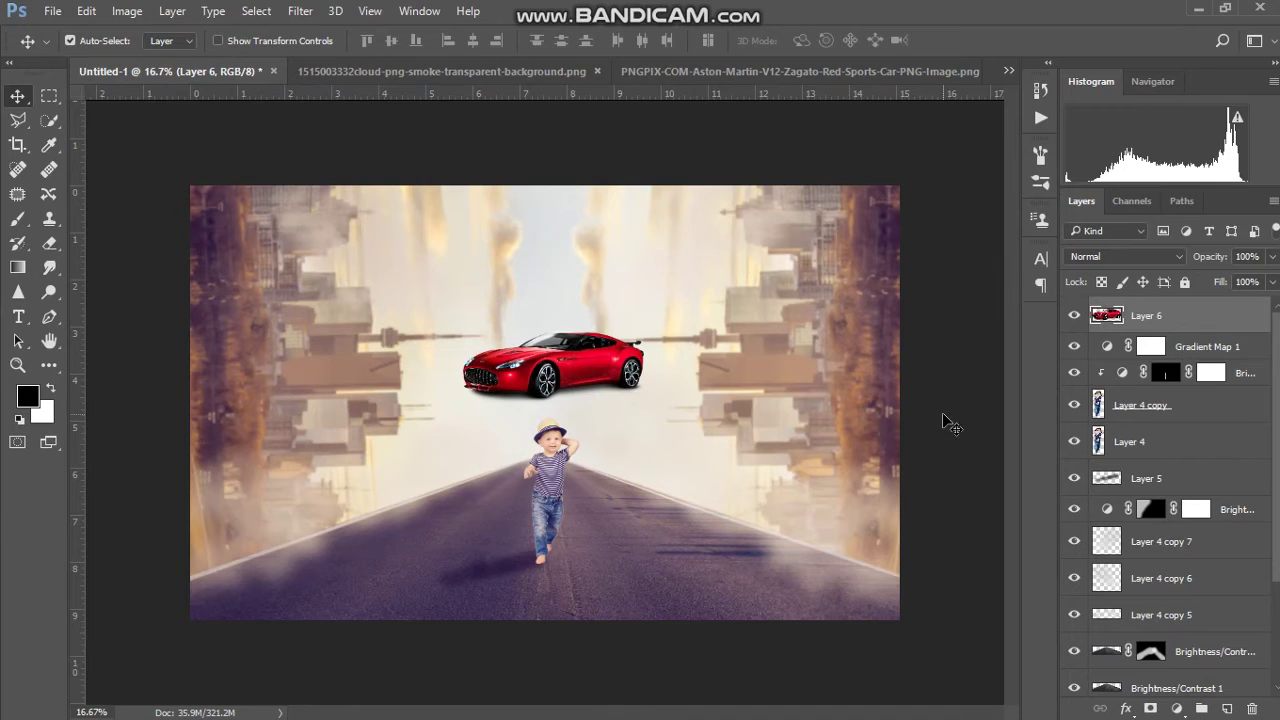
pyautogui.moveTo(1222, 316); pyautogui.dragTo(1213, 482)
pyautogui.moveTo(564, 367); pyautogui.dragTo(567, 485)
# Scale the car down and position it on the road behind the boy.
pyautogui.hotkey('ctrl', 't')
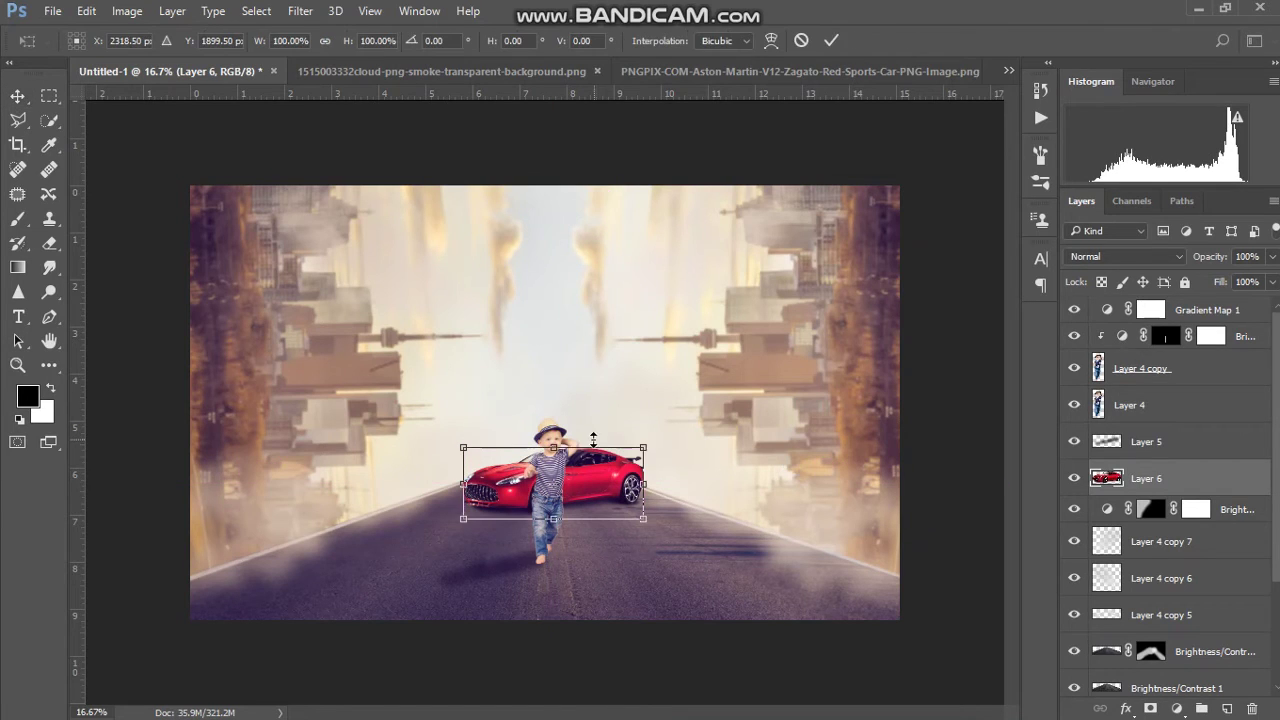
pyautogui.moveTo(630, 465)
pyautogui.mouseDown()
pyautogui.moveTo(622, 485)
pyautogui.moveTo(700, 413)
pyautogui.mouseUp()
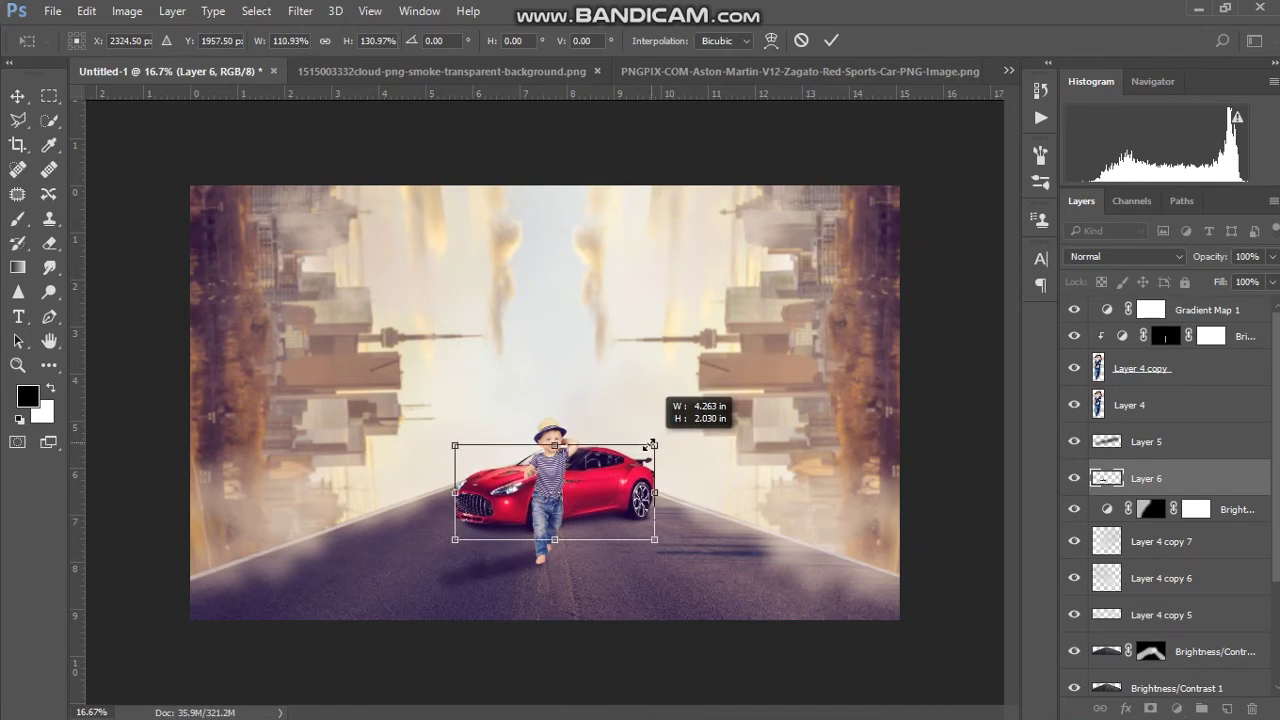
pyautogui.moveTo(700, 413)
pyautogui.mouseDown()
pyautogui.moveTo(645, 455)
pyautogui.moveTo(596, 465)
pyautogui.mouseUp()
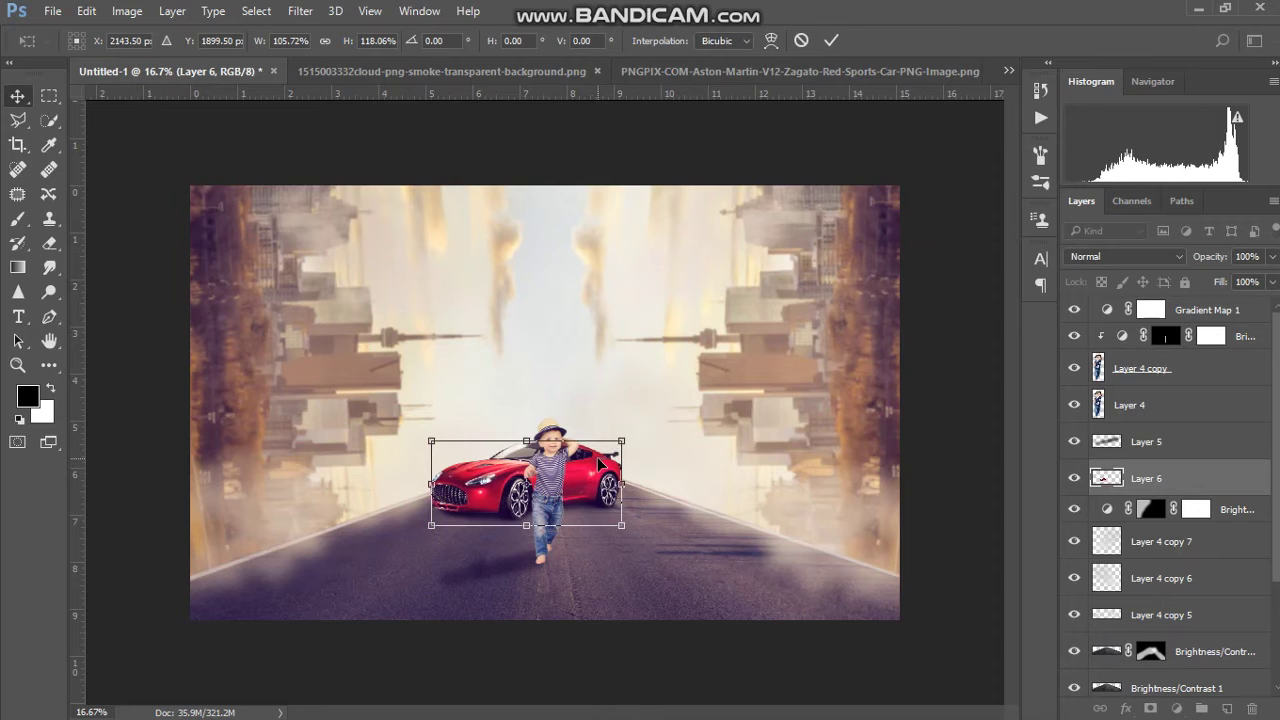
pyautogui.press('Return')
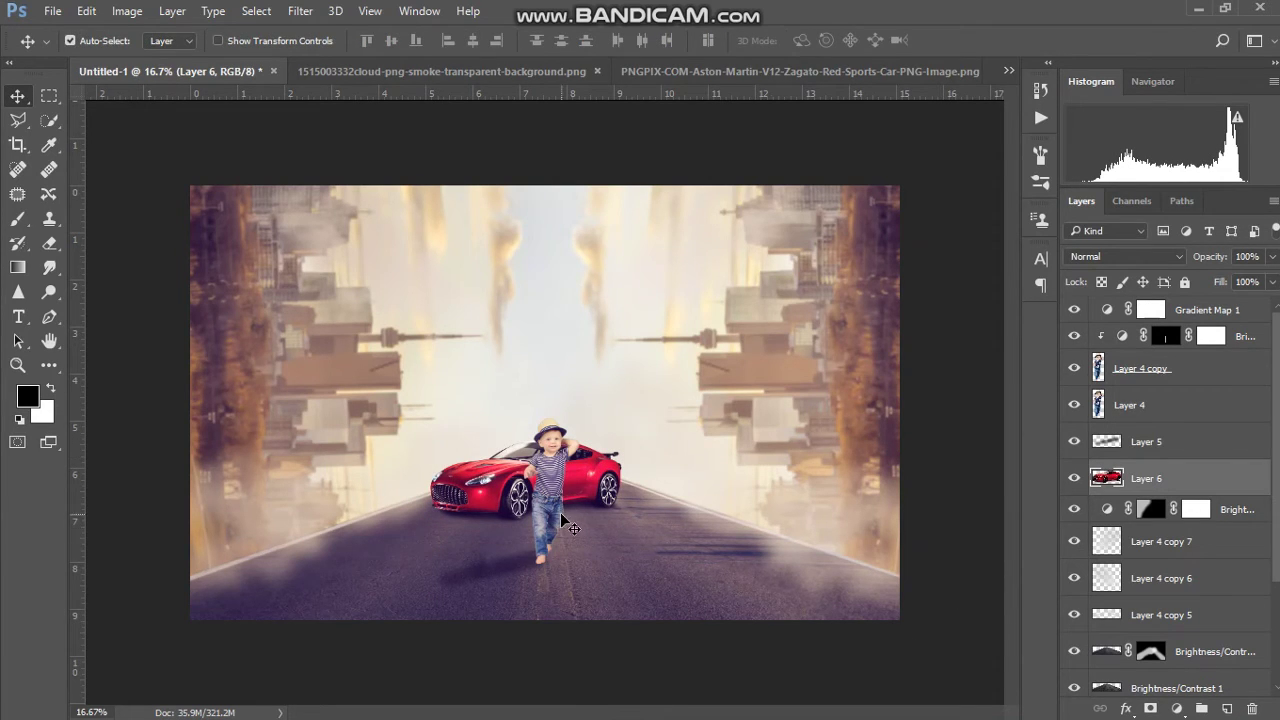
# Select the boy's layers and shift him slightly right in front of the car.
pyautogui.keyDown('ctrl'); pyautogui.click(1186, 367); pyautogui.keyUp('ctrl')
pyautogui.keyDown('ctrl'); pyautogui.click(1173, 404); pyautogui.keyUp('ctrl')
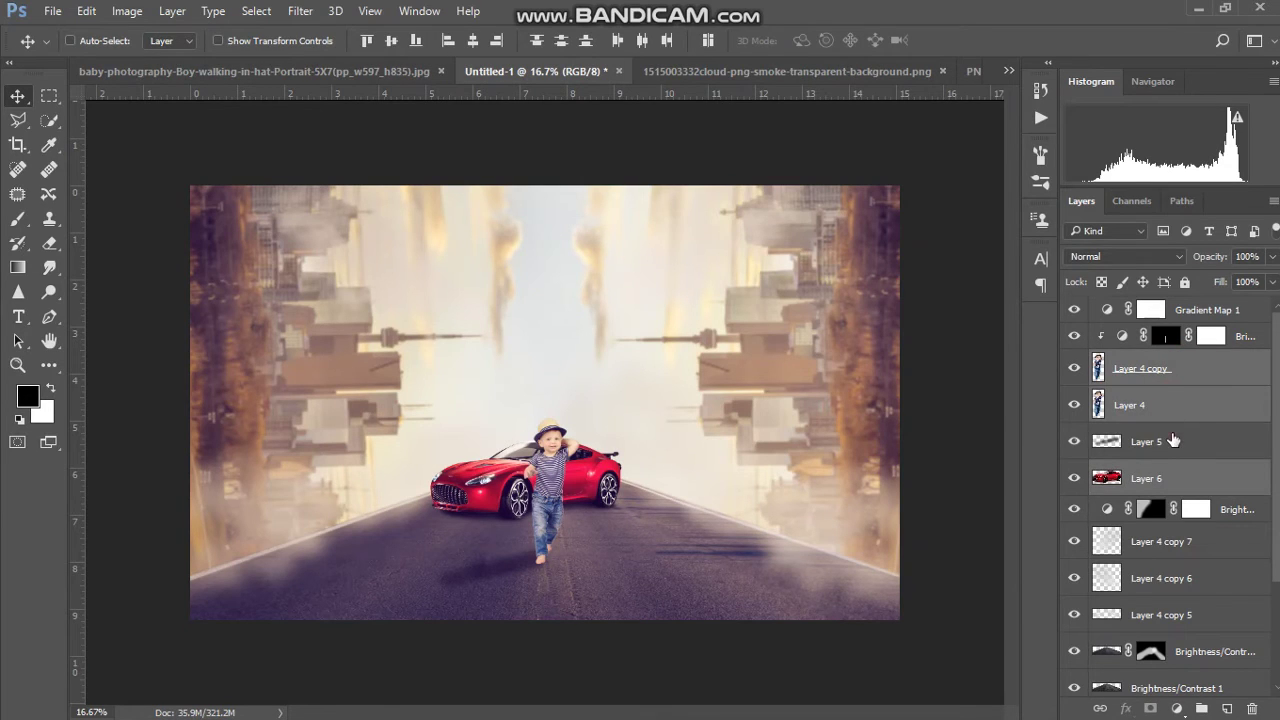
pyautogui.keyDown('ctrl'); pyautogui.click(1174, 441); pyautogui.keyUp('ctrl')
pyautogui.keyDown('ctrl'); pyautogui.click(1166, 482); pyautogui.keyUp('ctrl')
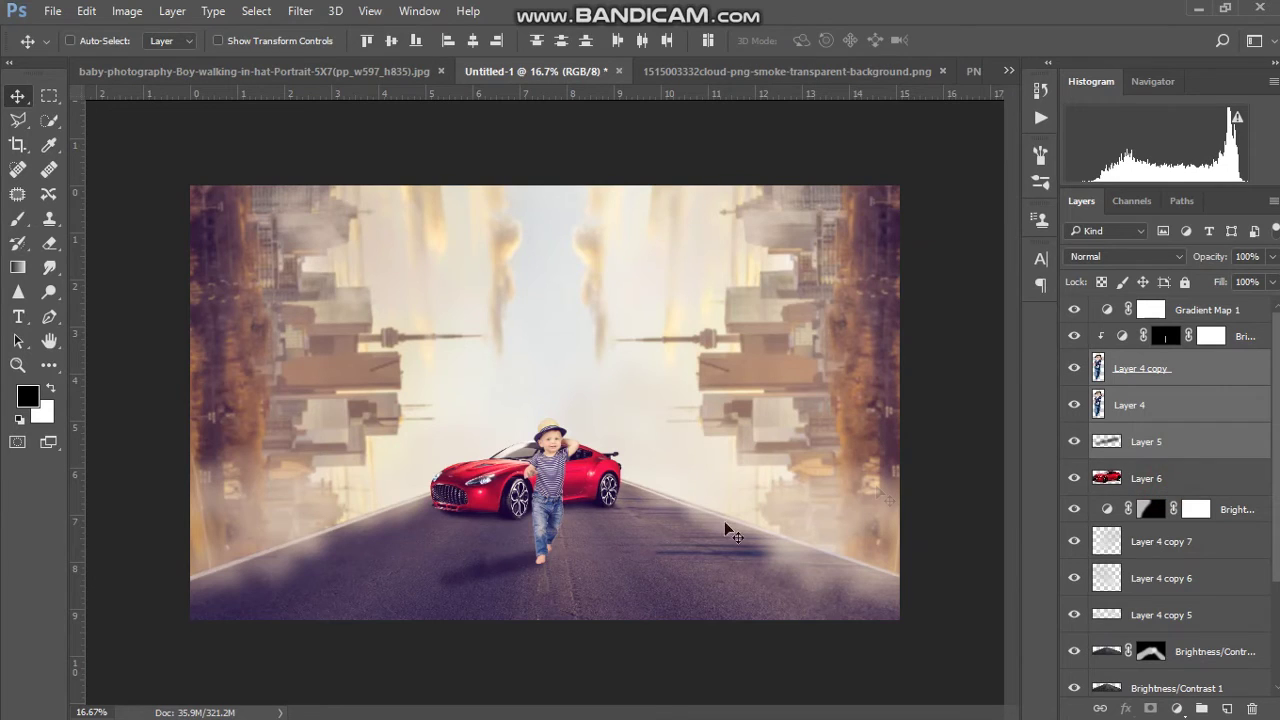
pyautogui.moveTo(557, 492)
pyautogui.mouseDown()
pyautogui.moveTo(574, 491)
pyautogui.moveTo(578, 508)
pyautogui.mouseUp()
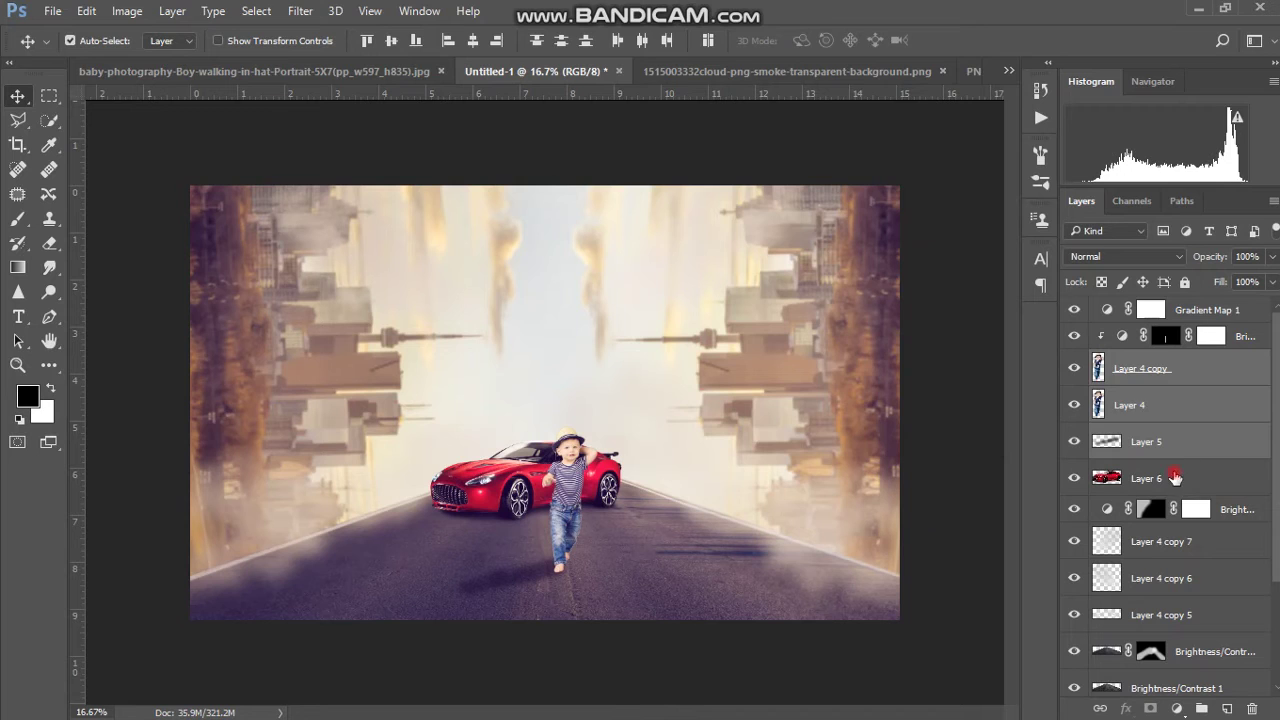
# Add a Vibrance adjustment above Layer 6 with Vibrance -18 and Saturation -15.
pyautogui.click(1175, 477)
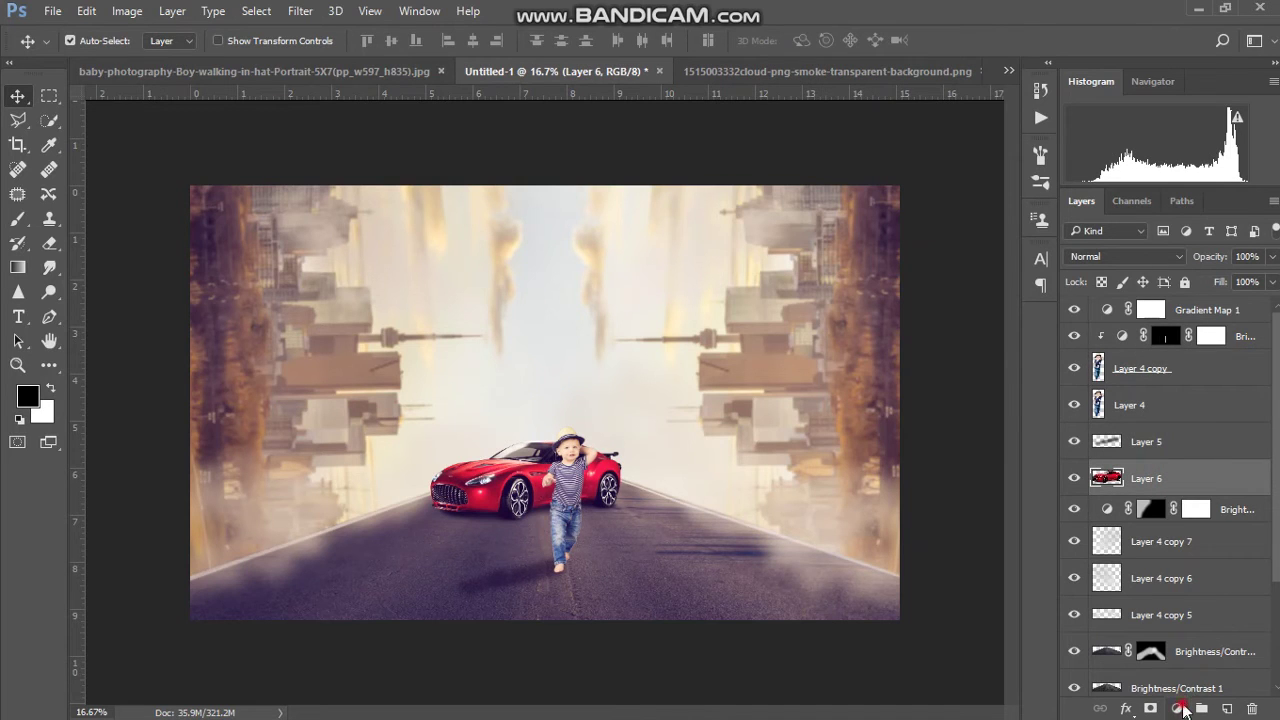
pyautogui.click(1182, 708)
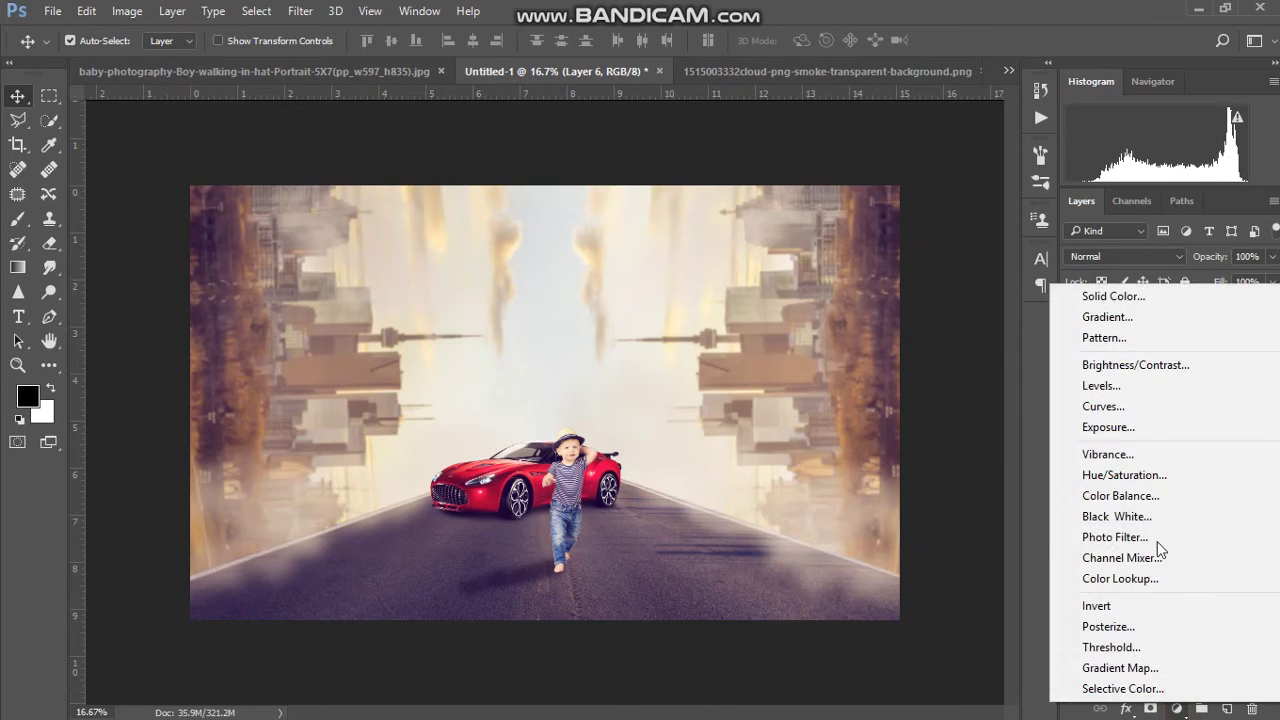
pyautogui.click(1125, 454)
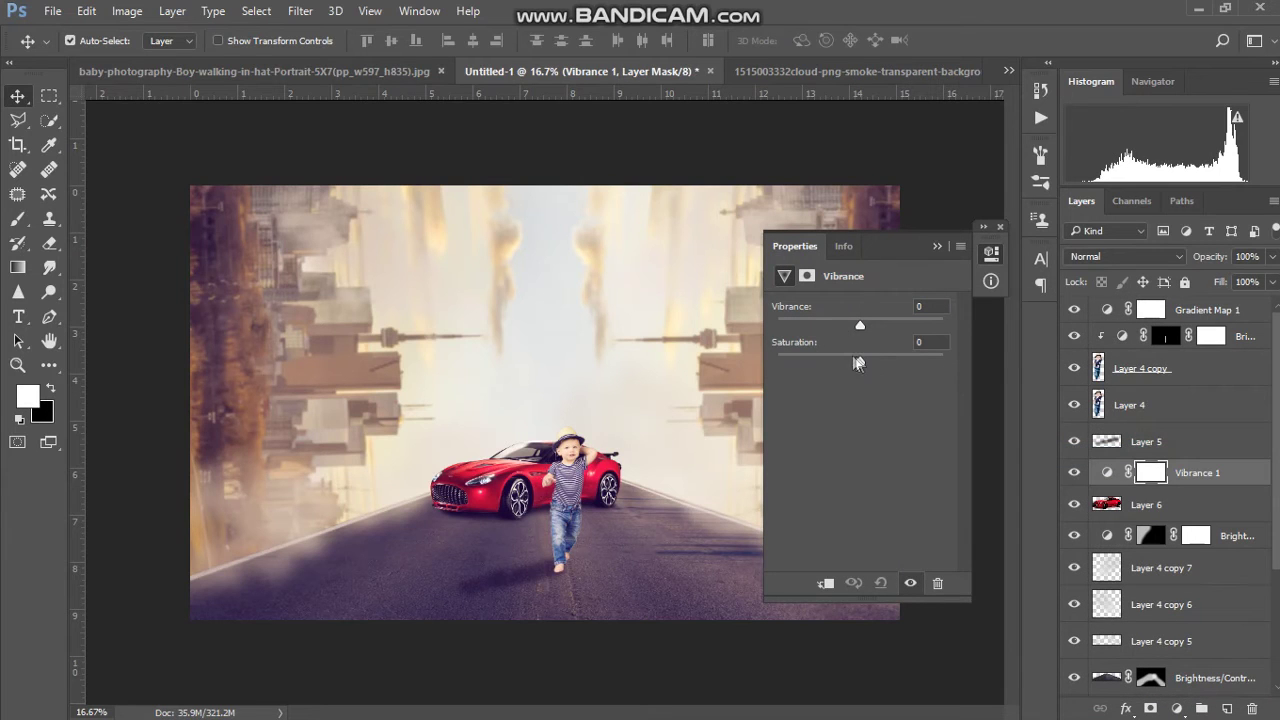
pyautogui.moveTo(860, 325); pyautogui.dragTo(845, 322)
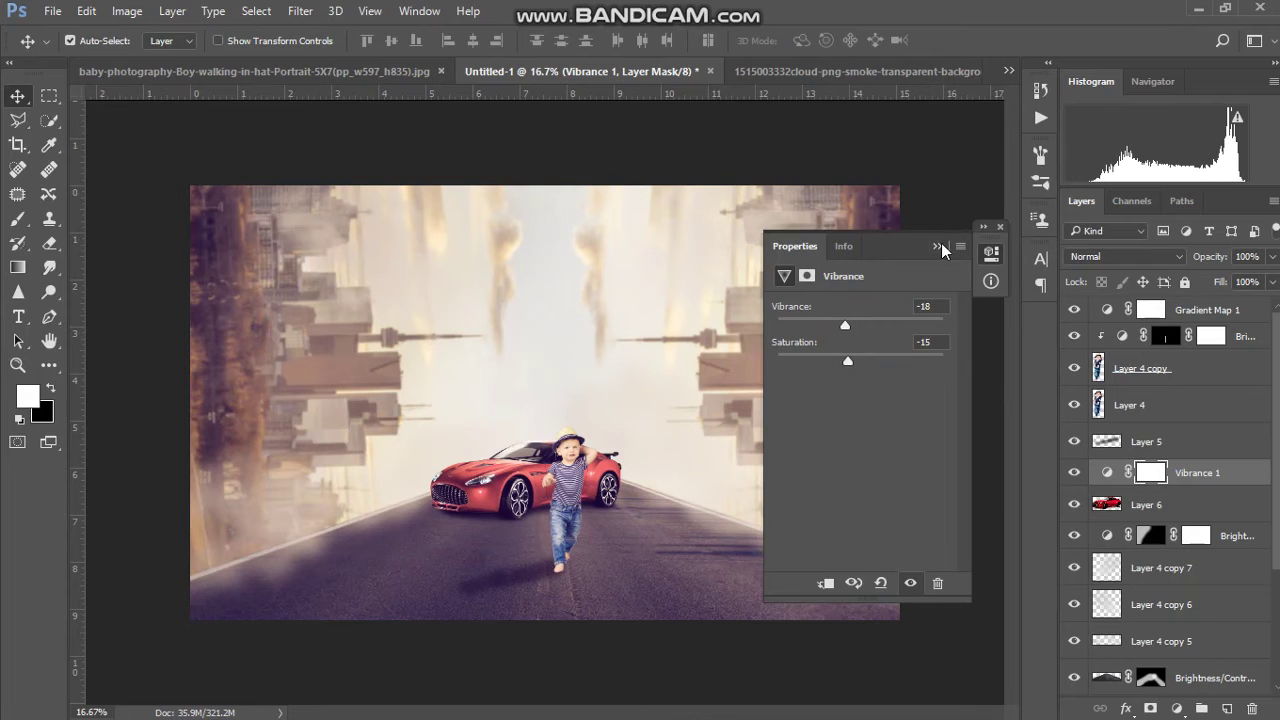
pyautogui.click(1000, 230)
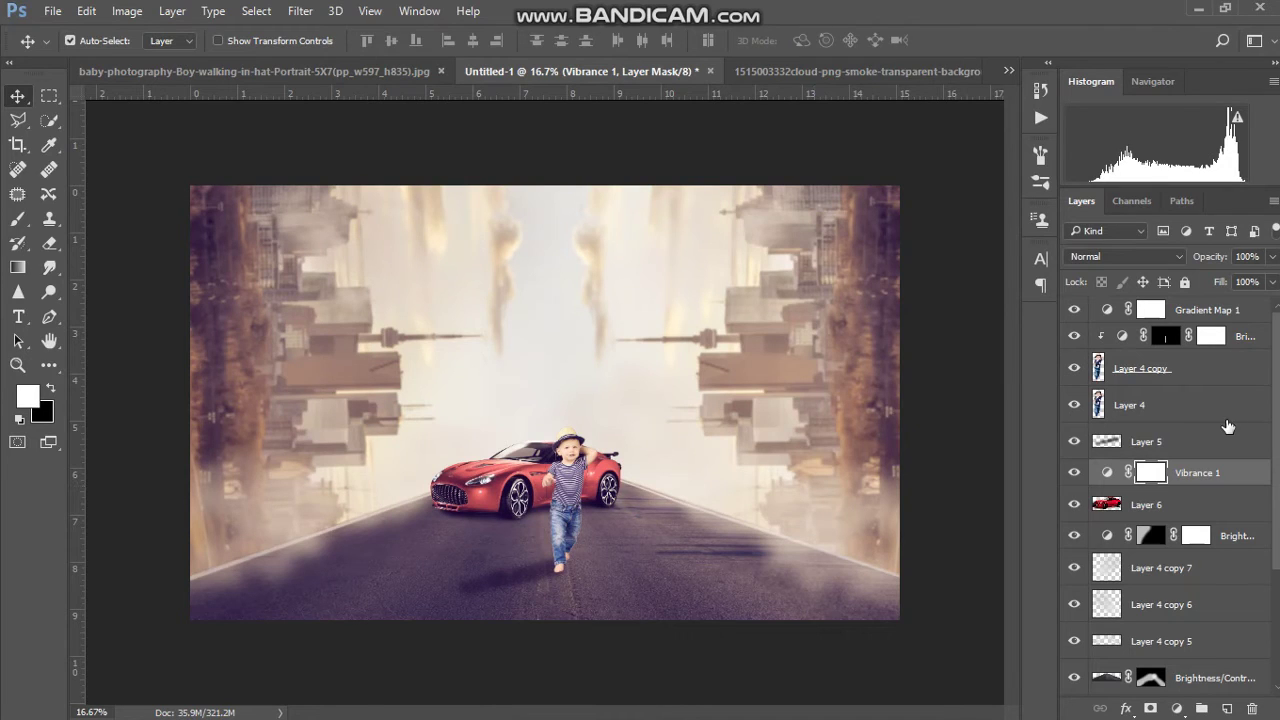
# Add a new top layer and set the foreground colour to bright saturated yellow.
pyautogui.click(1235, 310)
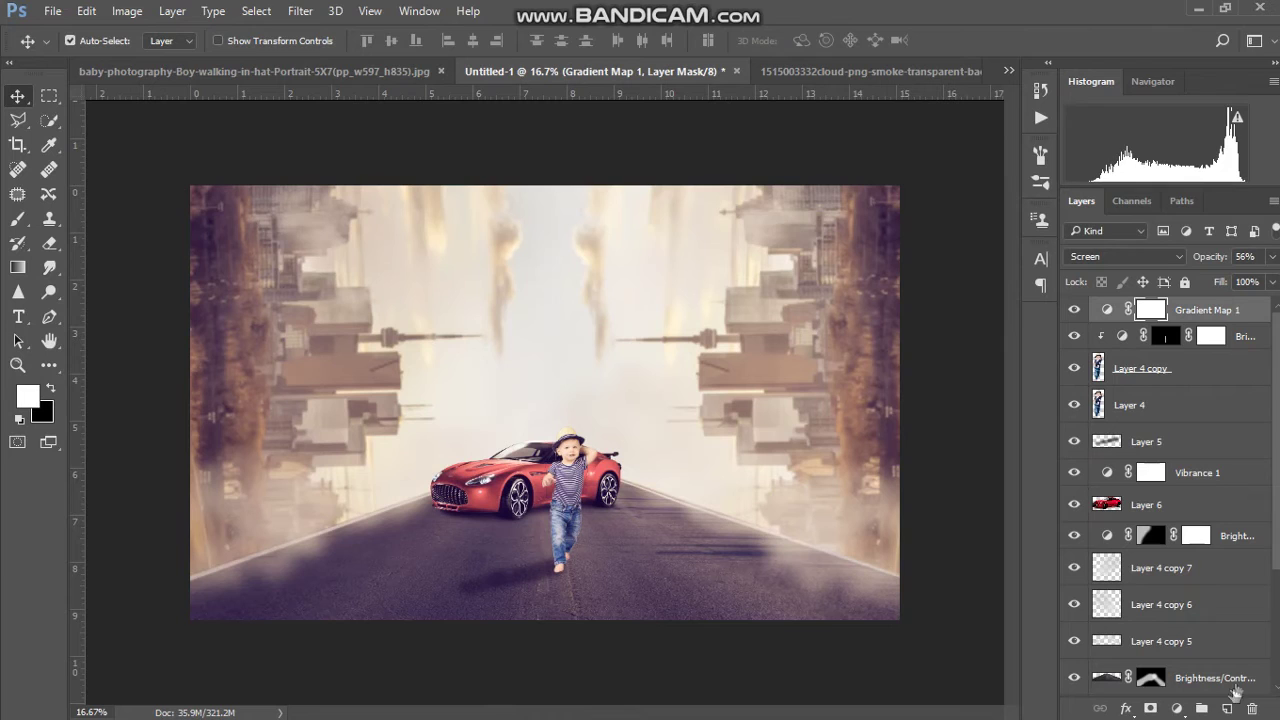
pyautogui.click(1227, 708)
pyautogui.press('x')
pyautogui.press('b')
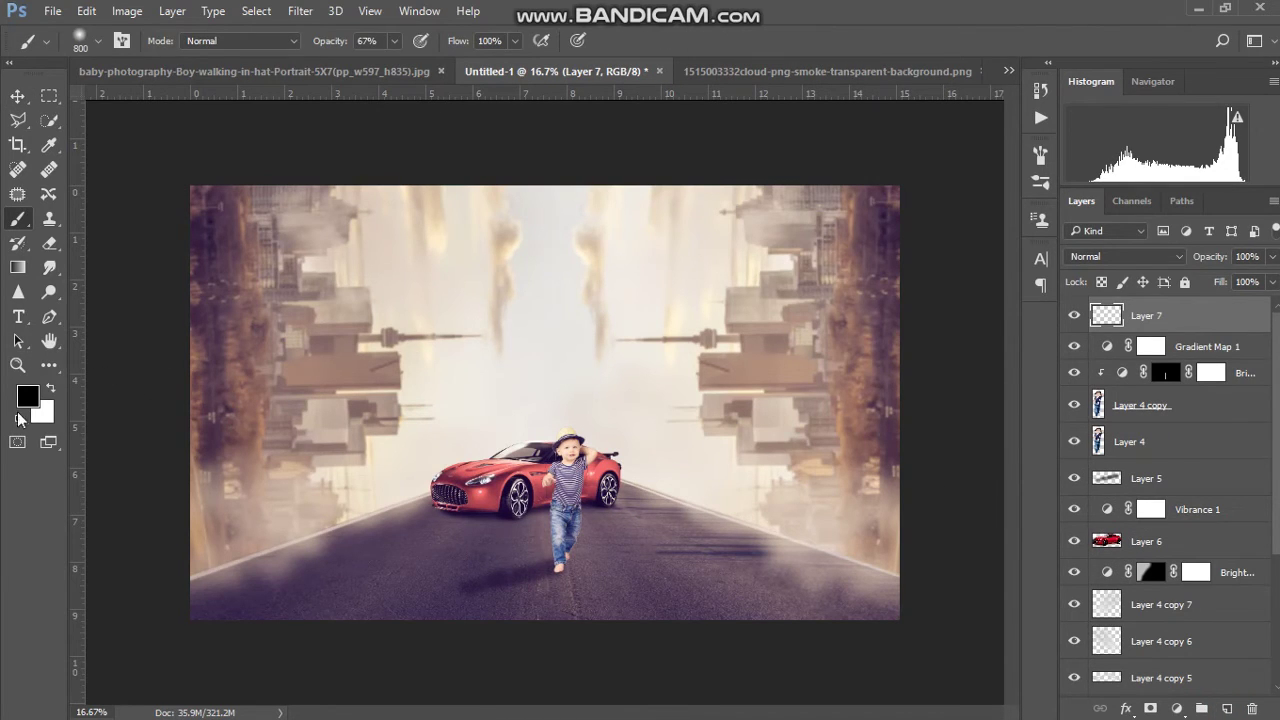
pyautogui.click(26, 397)
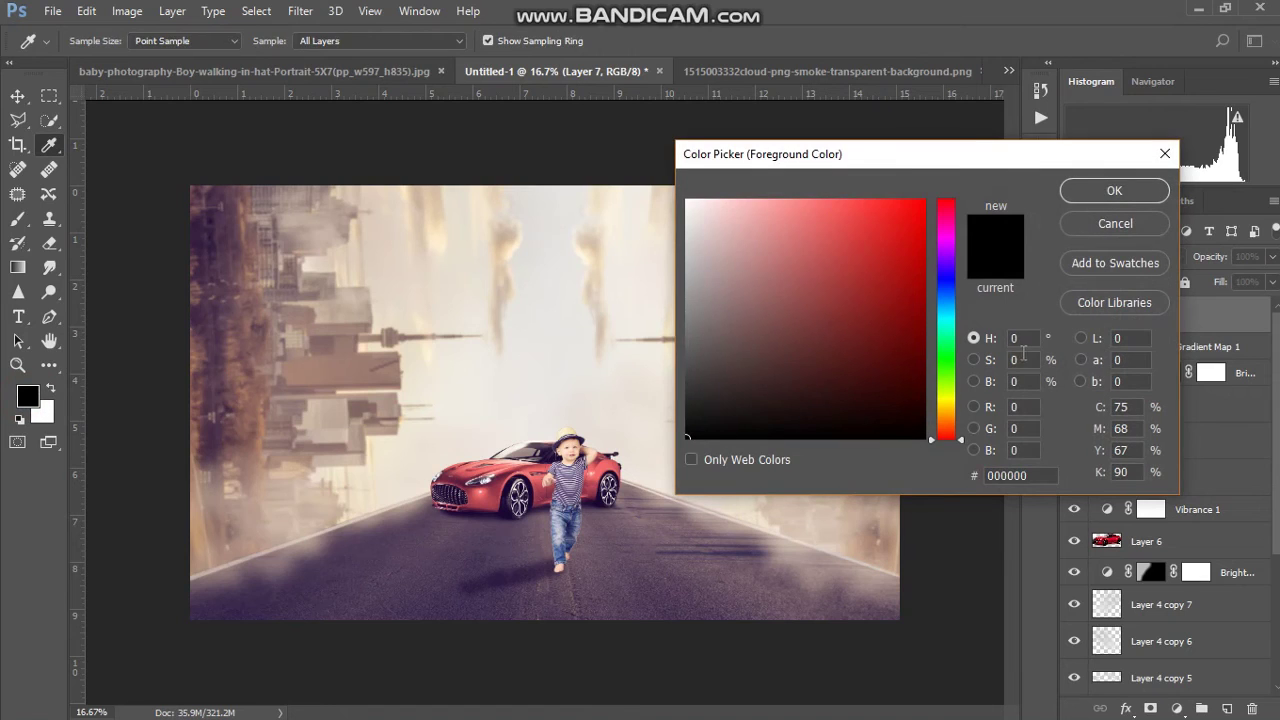
pyautogui.click(945, 395)
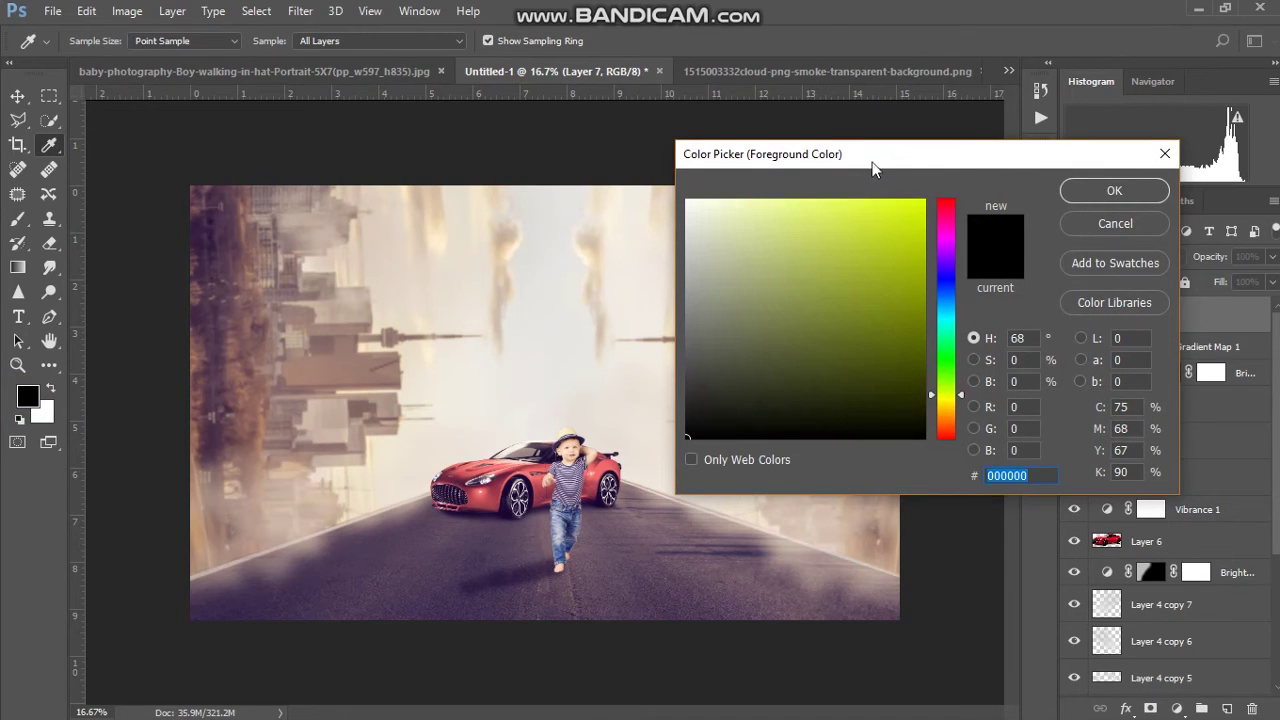
pyautogui.moveTo(906, 203); pyautogui.dragTo(921, 201)
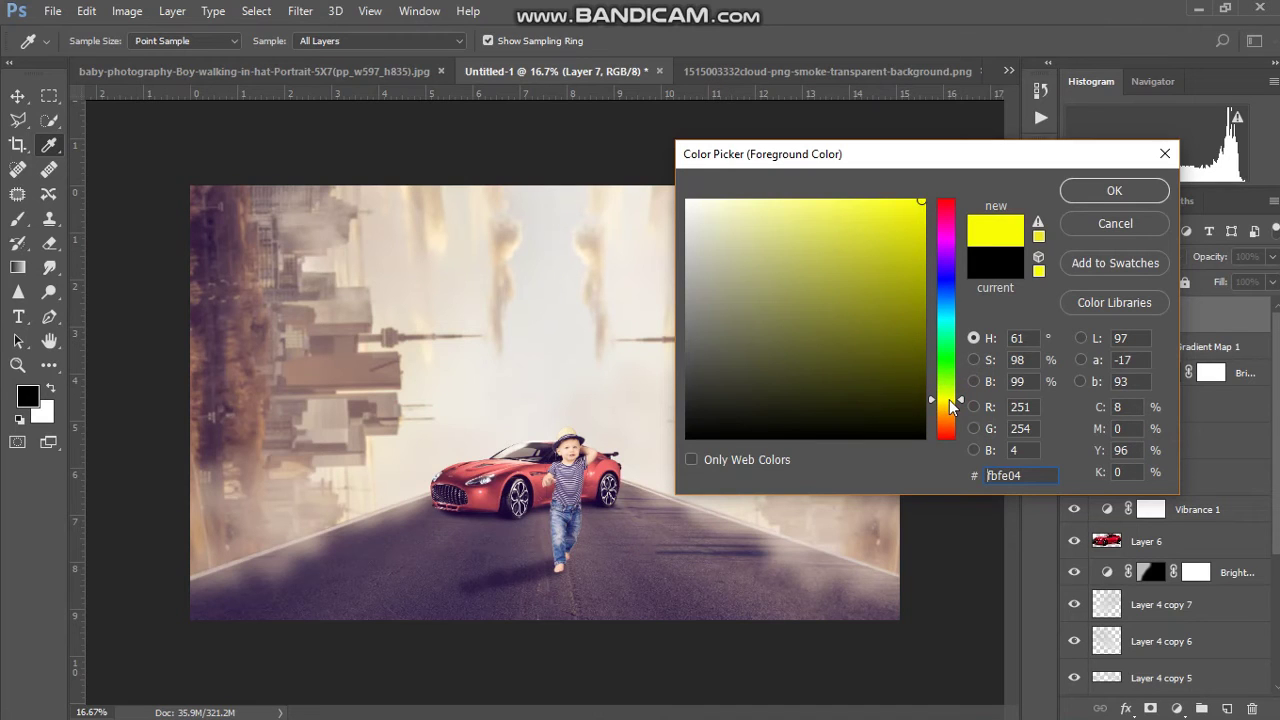
pyautogui.click(1114, 190)
pyautogui.press('b')
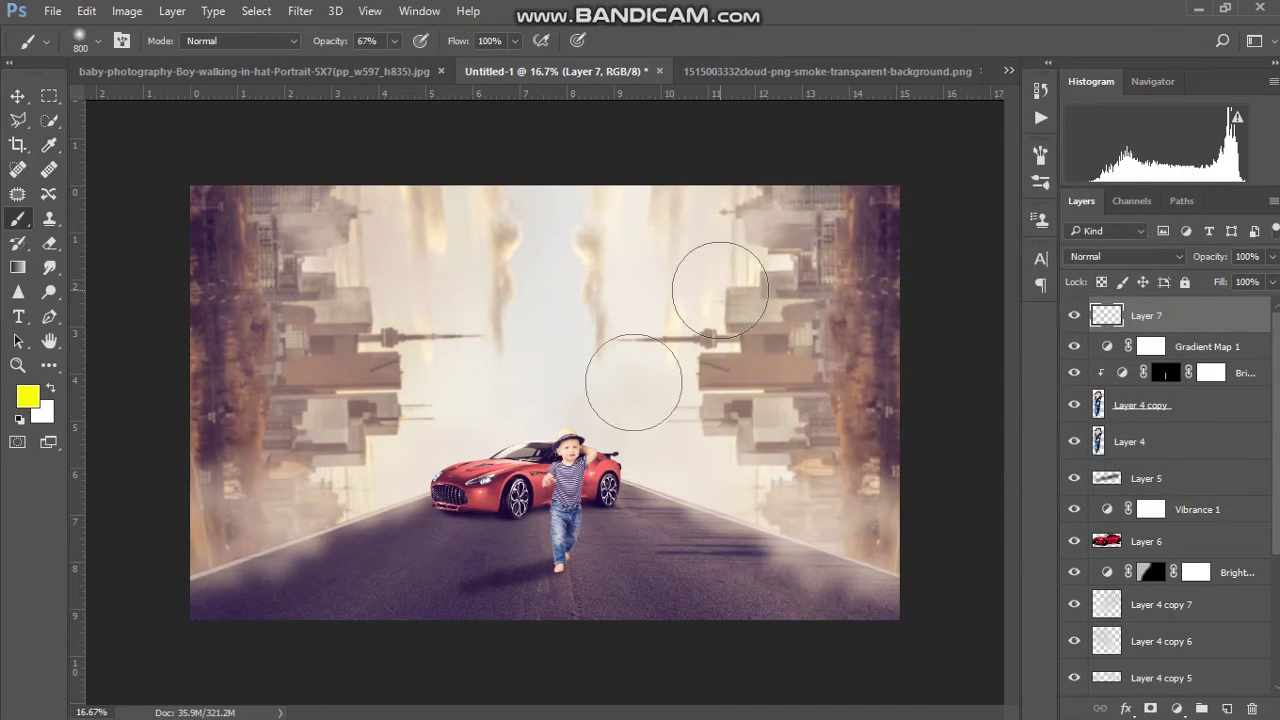
# Paint a yellow glow, set it to Screen, and enlarge it toward the right skyline.
pyautogui.click(677, 410)
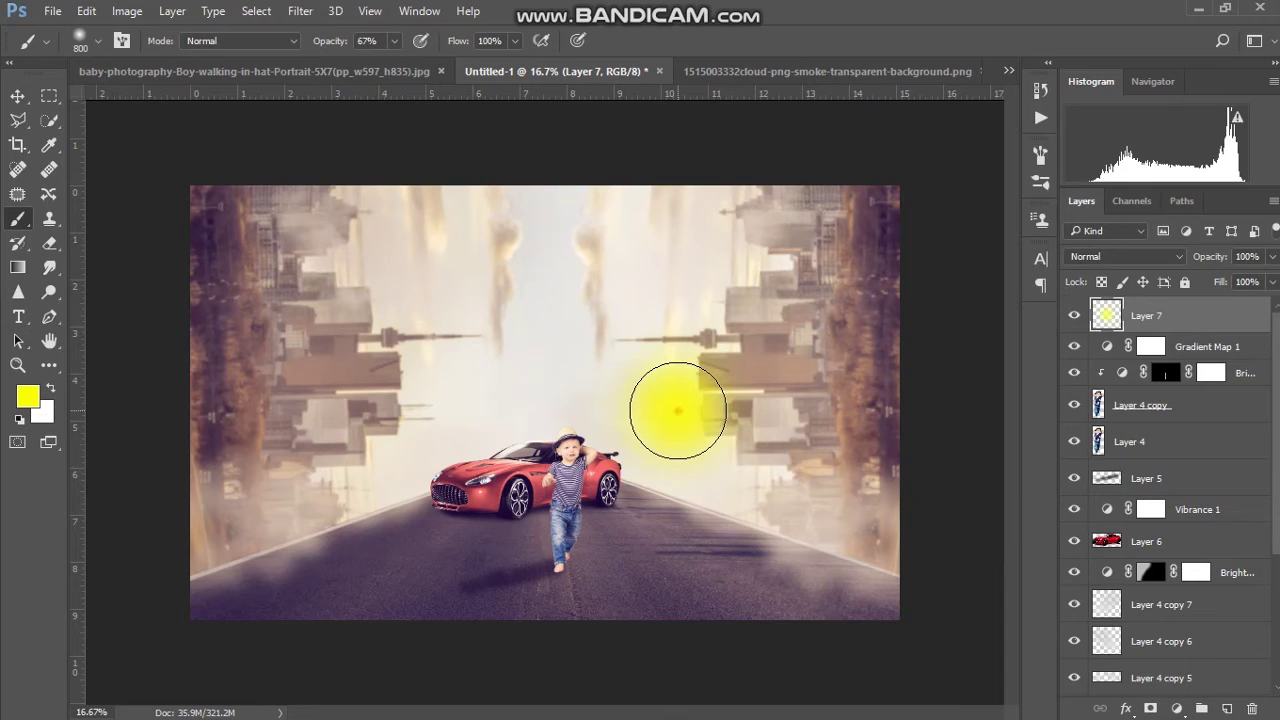
pyautogui.click(1089, 256)
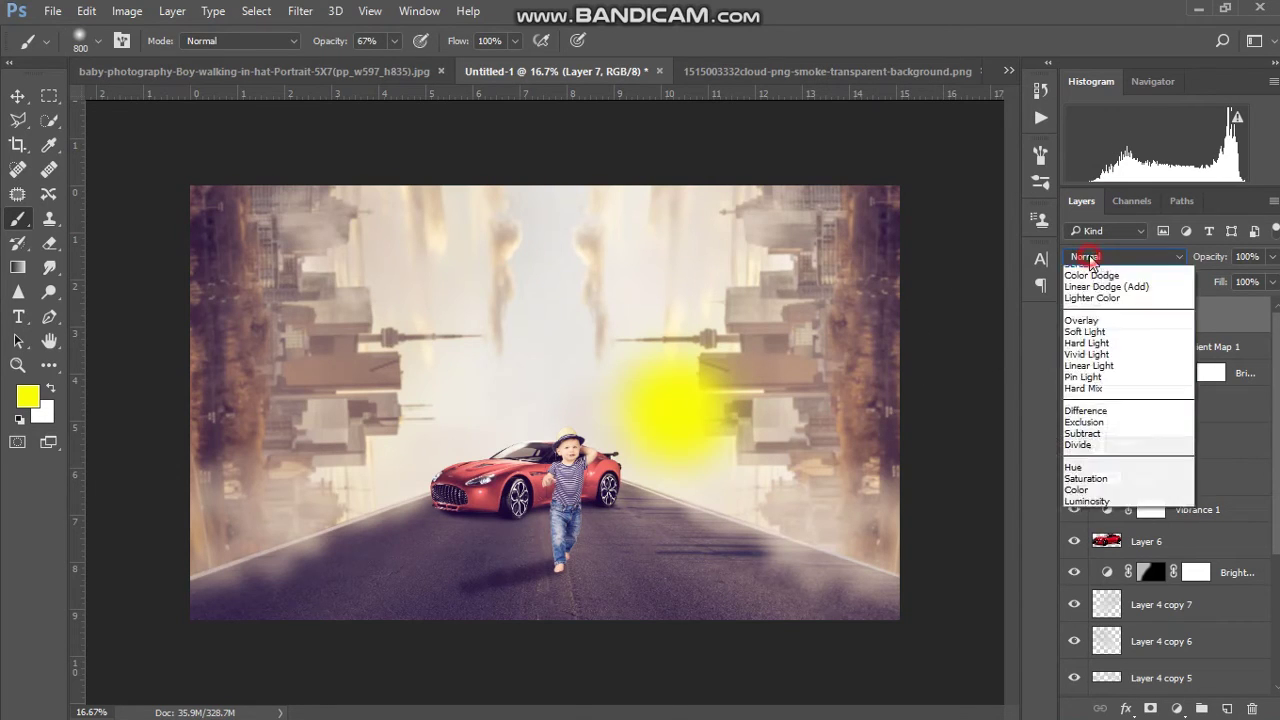
pyautogui.click(1080, 386)
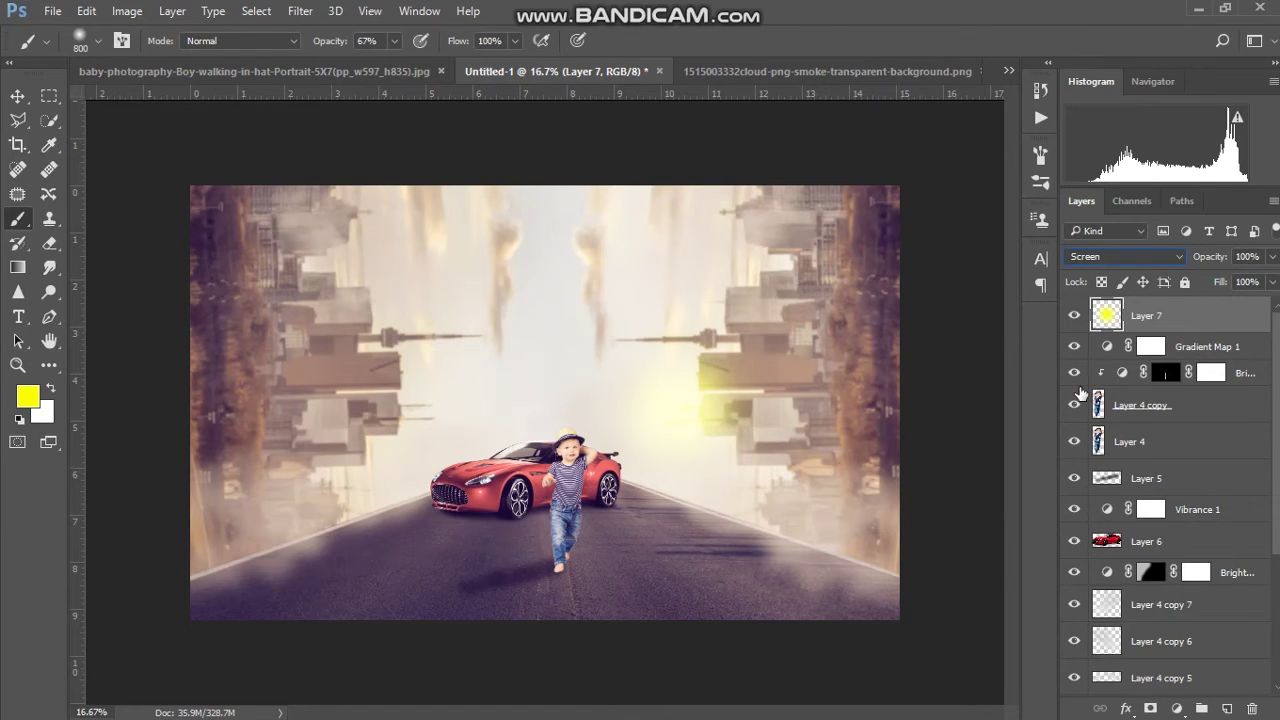
pyautogui.hotkey('ctrl', 't')
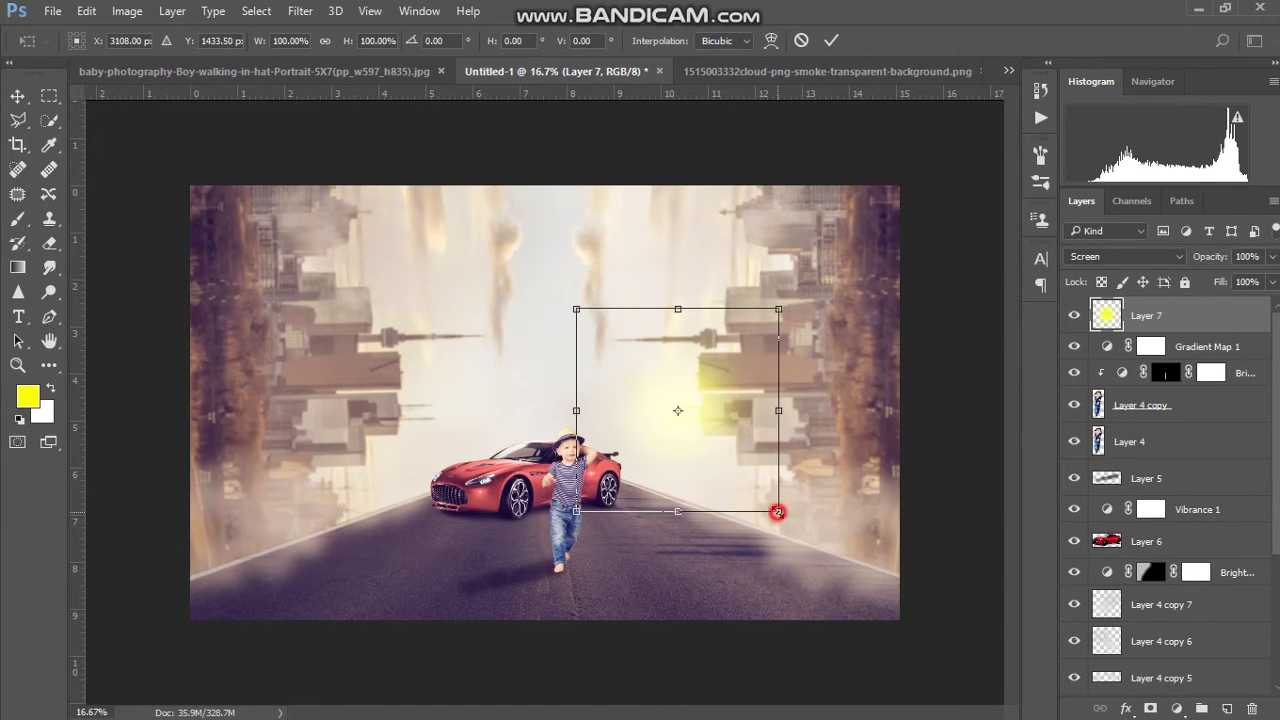
pyautogui.moveTo(777, 512); pyautogui.dragTo(994, 714)
pyautogui.moveTo(729, 460)
pyautogui.mouseDown()
pyautogui.moveTo(783, 455)
pyautogui.moveTo(779, 437)
pyautogui.mouseUp()
pyautogui.press('b')
pyautogui.press('Return')
# Lower the glow's opacity to about 64% and nudge it left and down.
pyautogui.moveTo(1213, 257); pyautogui.dragTo(935, 316)
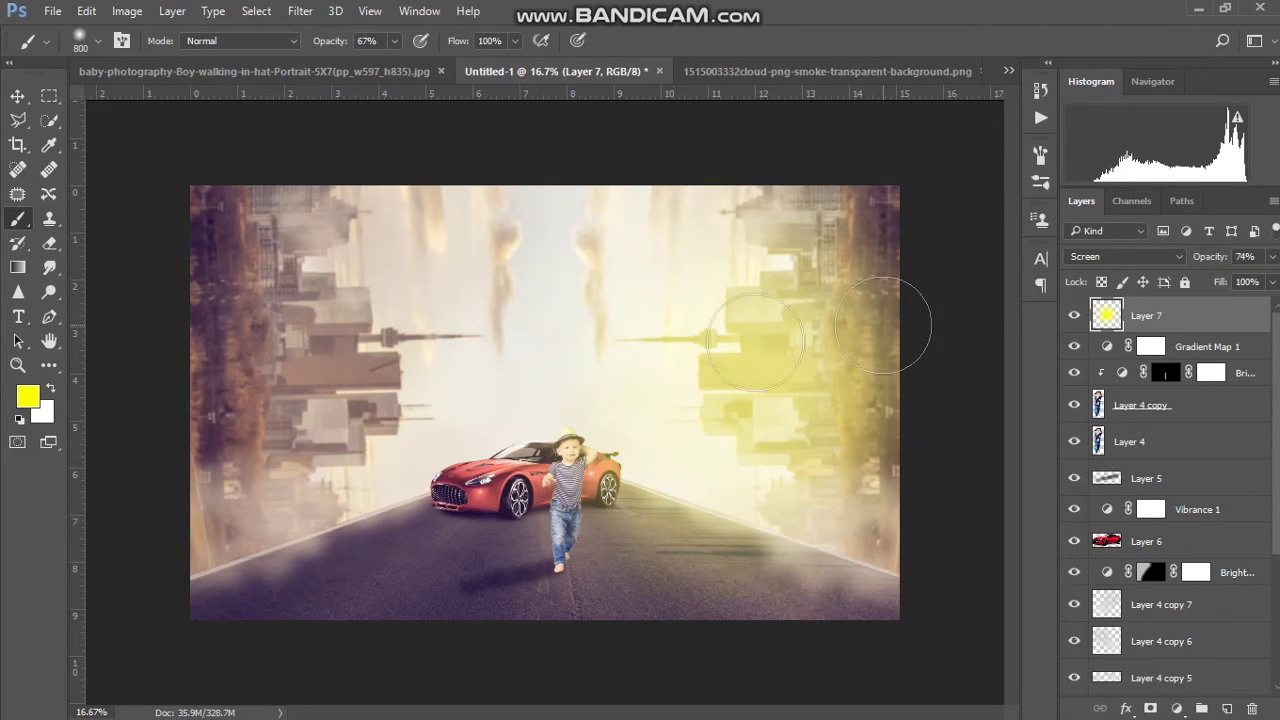
pyautogui.hotkey('ctrl', 't')
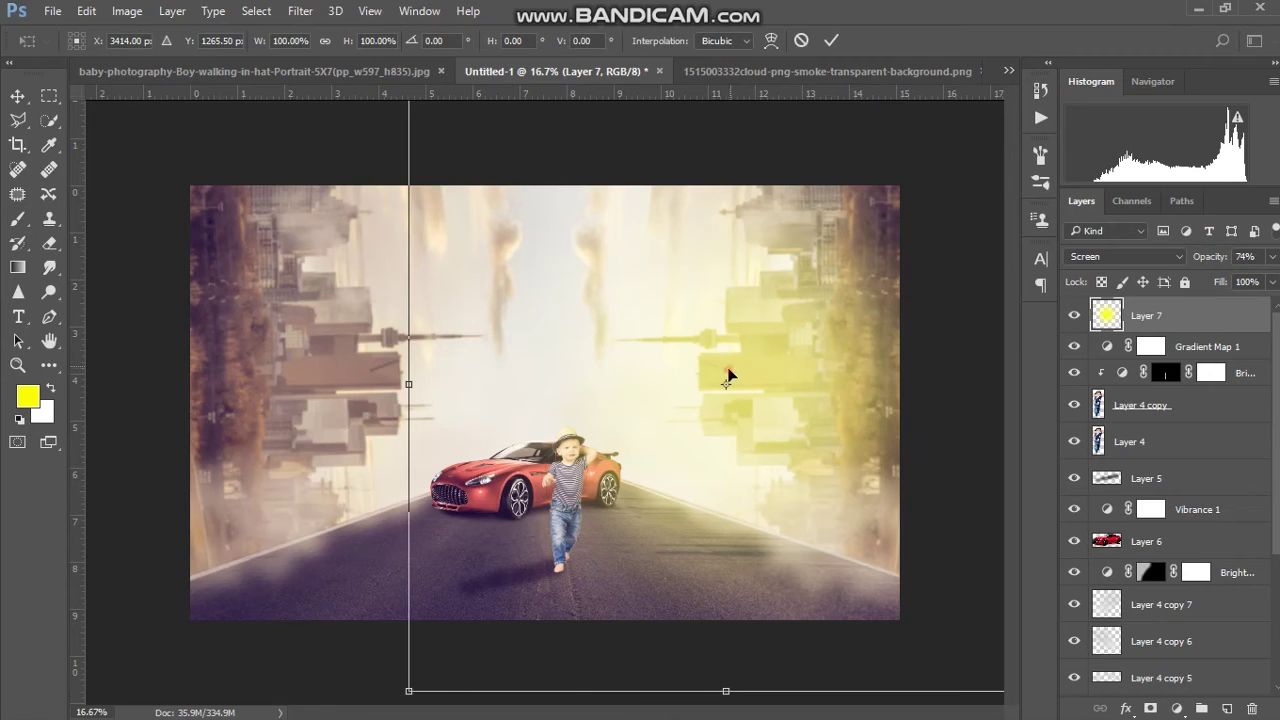
pyautogui.moveTo(730, 363); pyautogui.dragTo(689, 388)
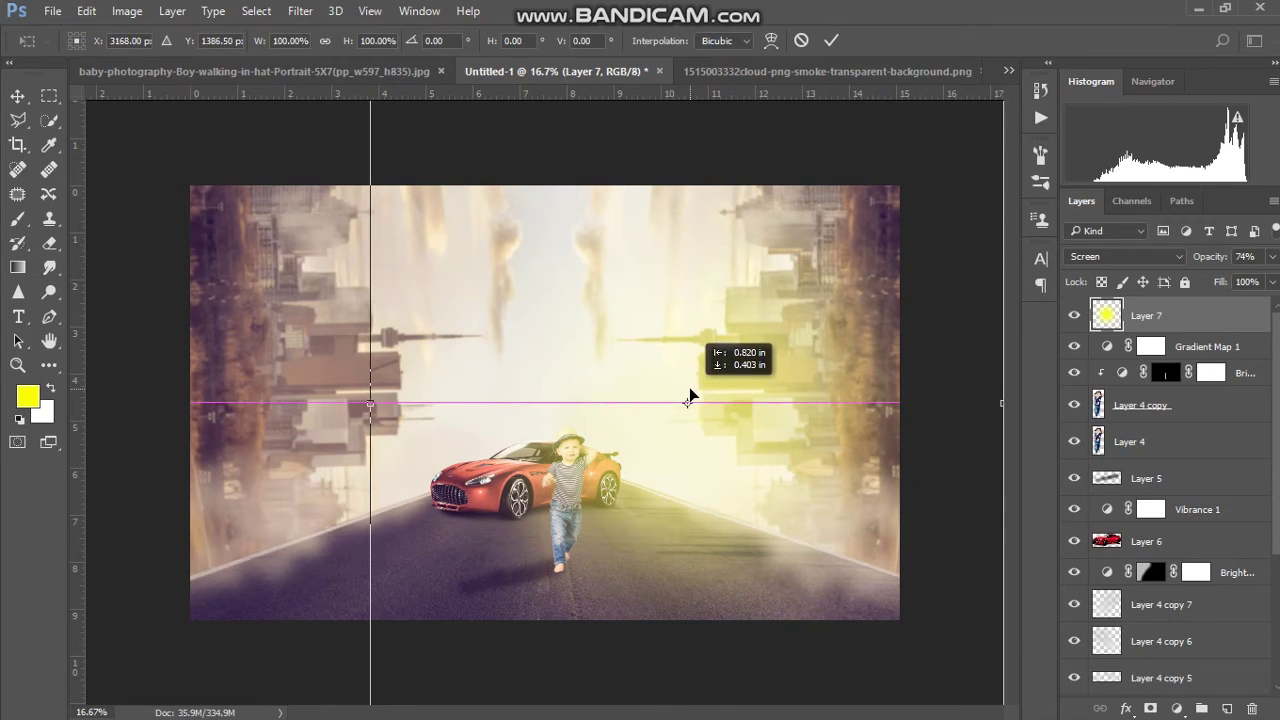
pyautogui.press('b')
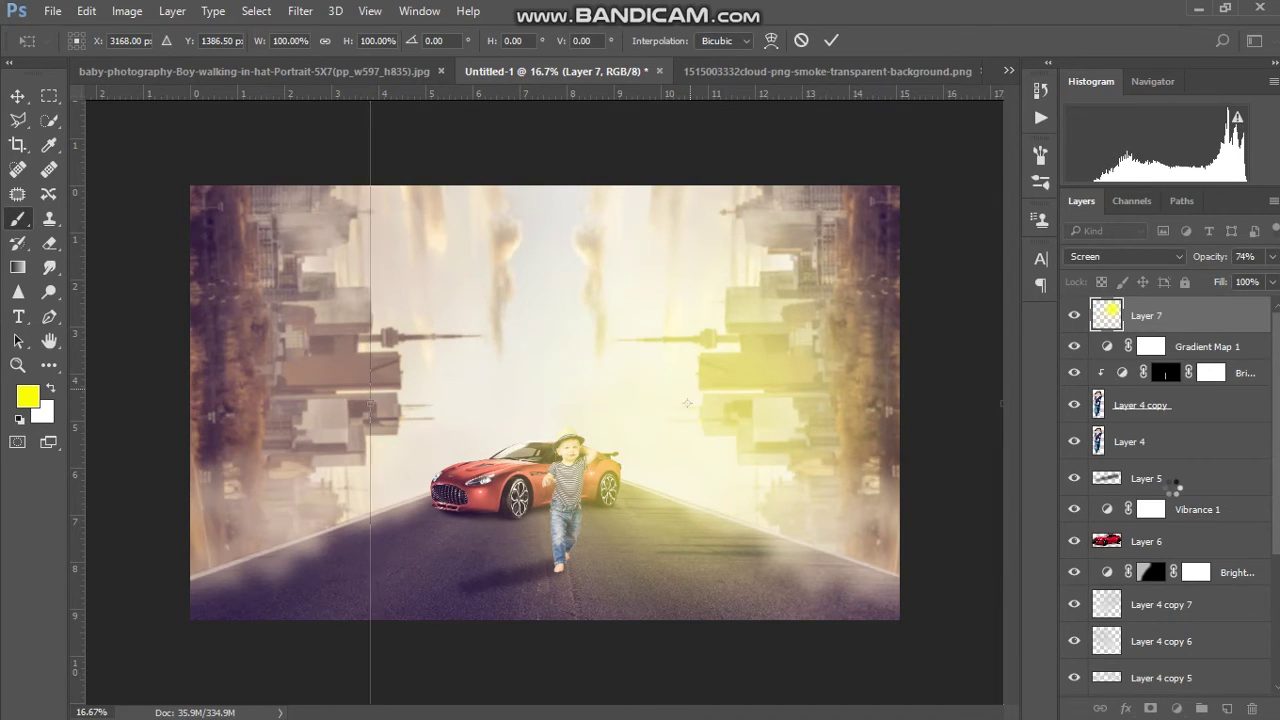
pyautogui.press('Return')
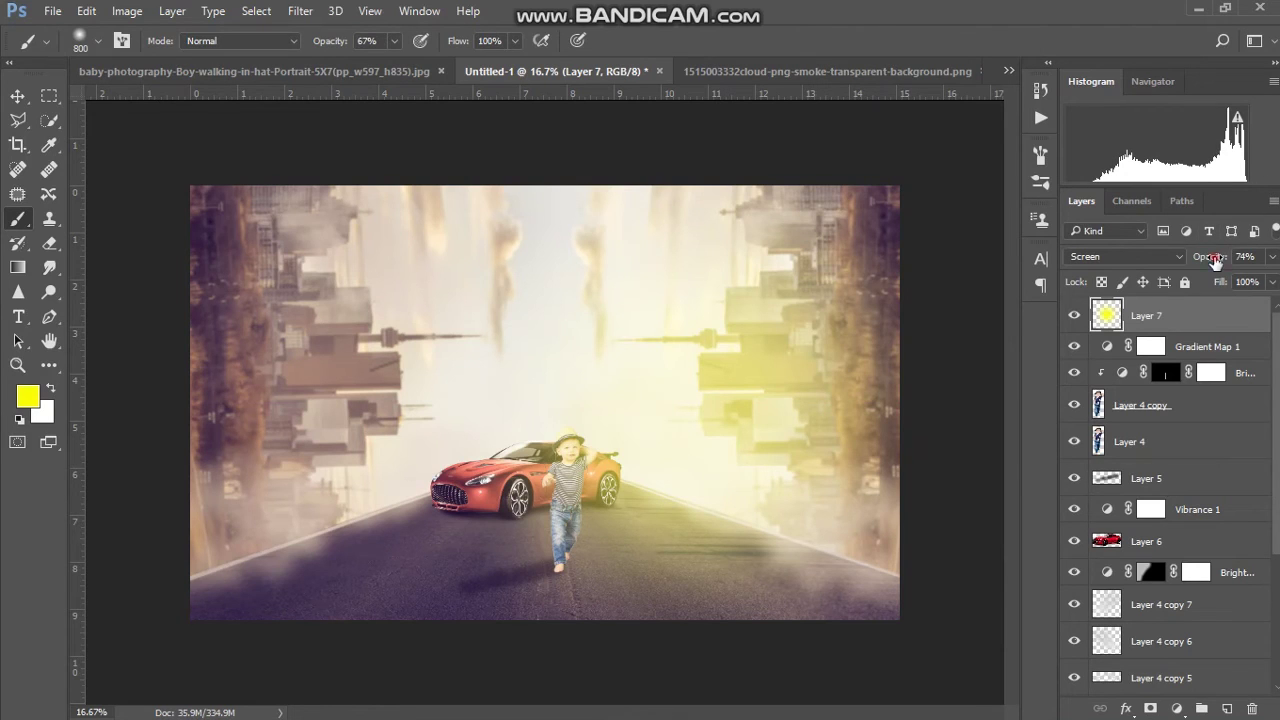
pyautogui.moveTo(1207, 262); pyautogui.dragTo(1205, 262)
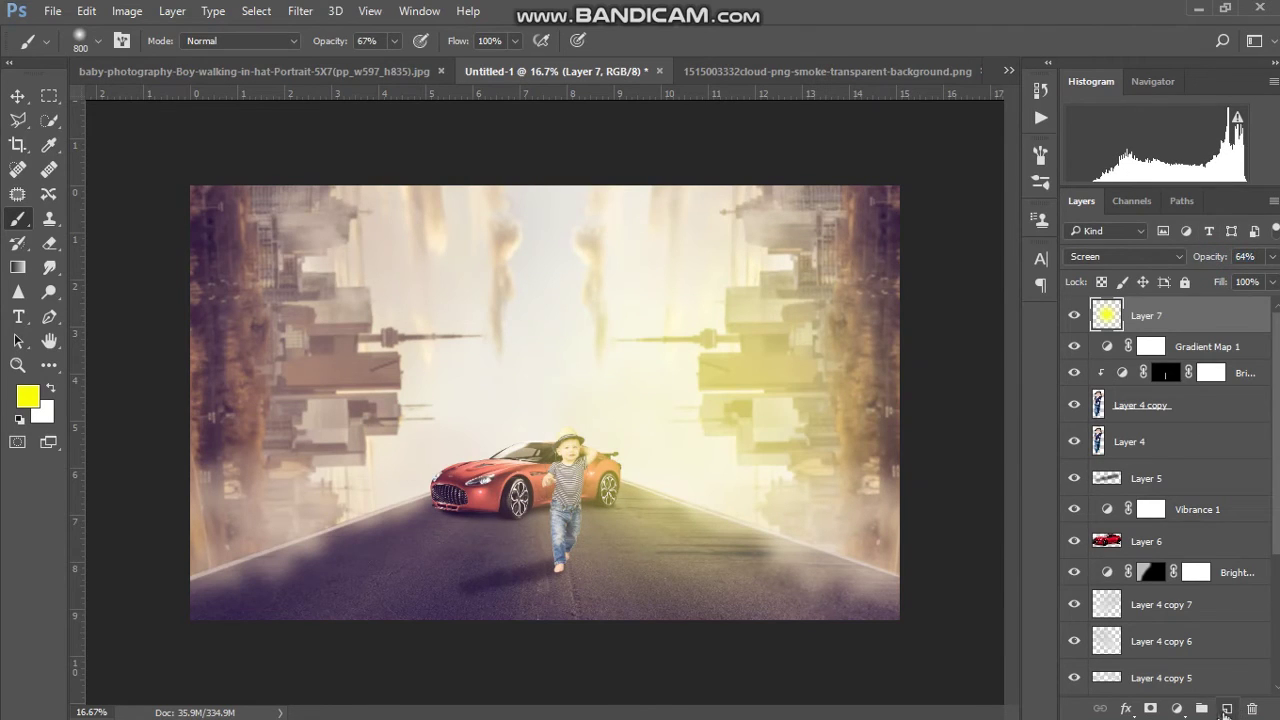
# Add a Color Lookup adjustment layer with the Crisp_Warm.look LUT.
pyautogui.click(1176, 708)
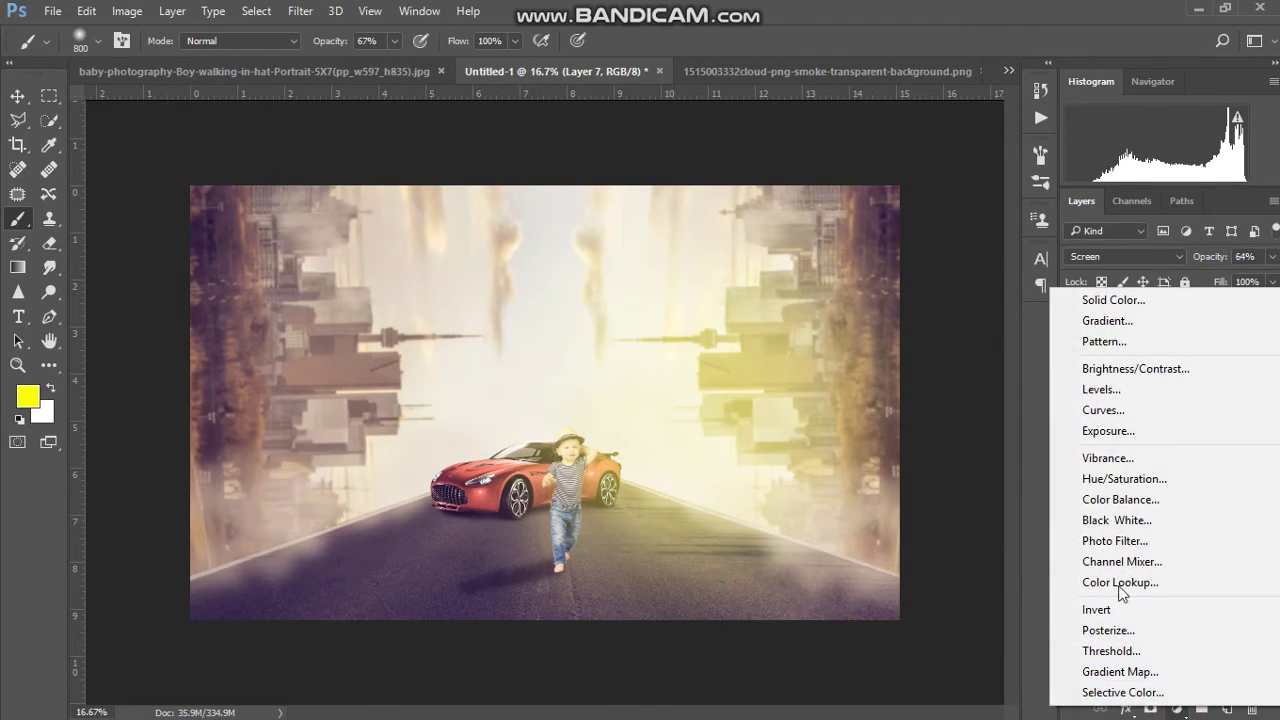
pyautogui.click(1120, 671)
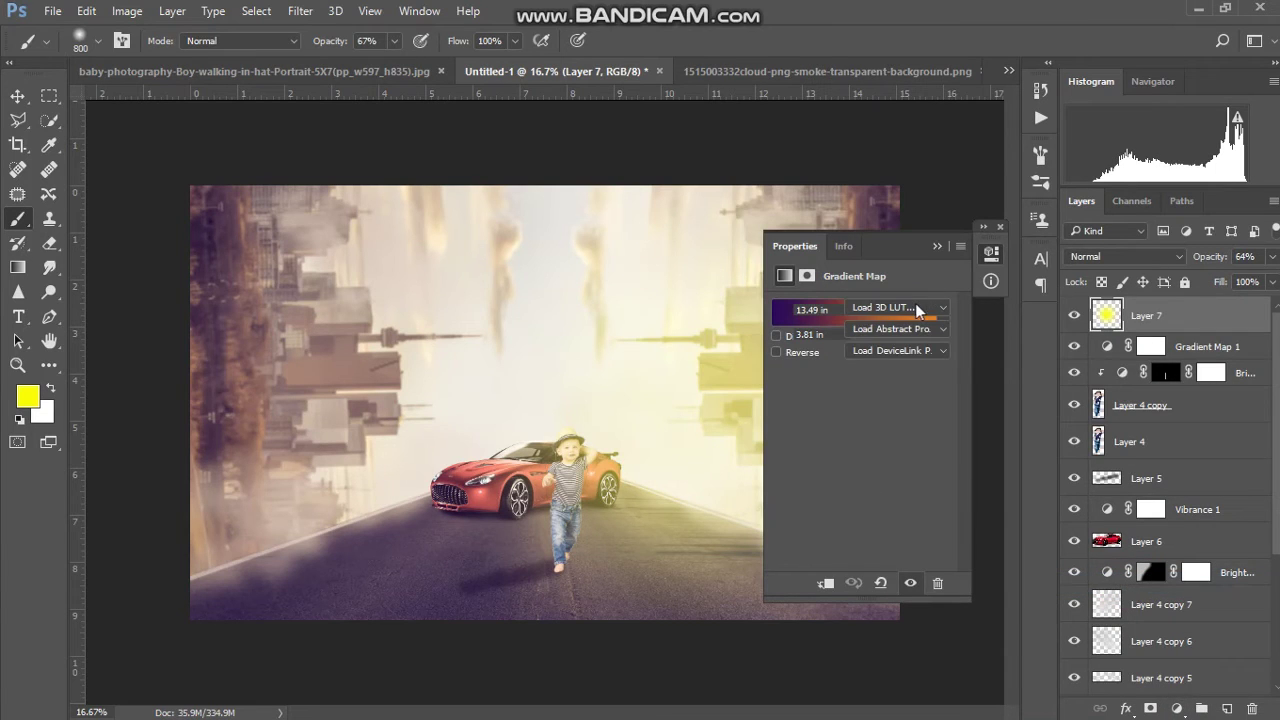
pyautogui.click(915, 305)
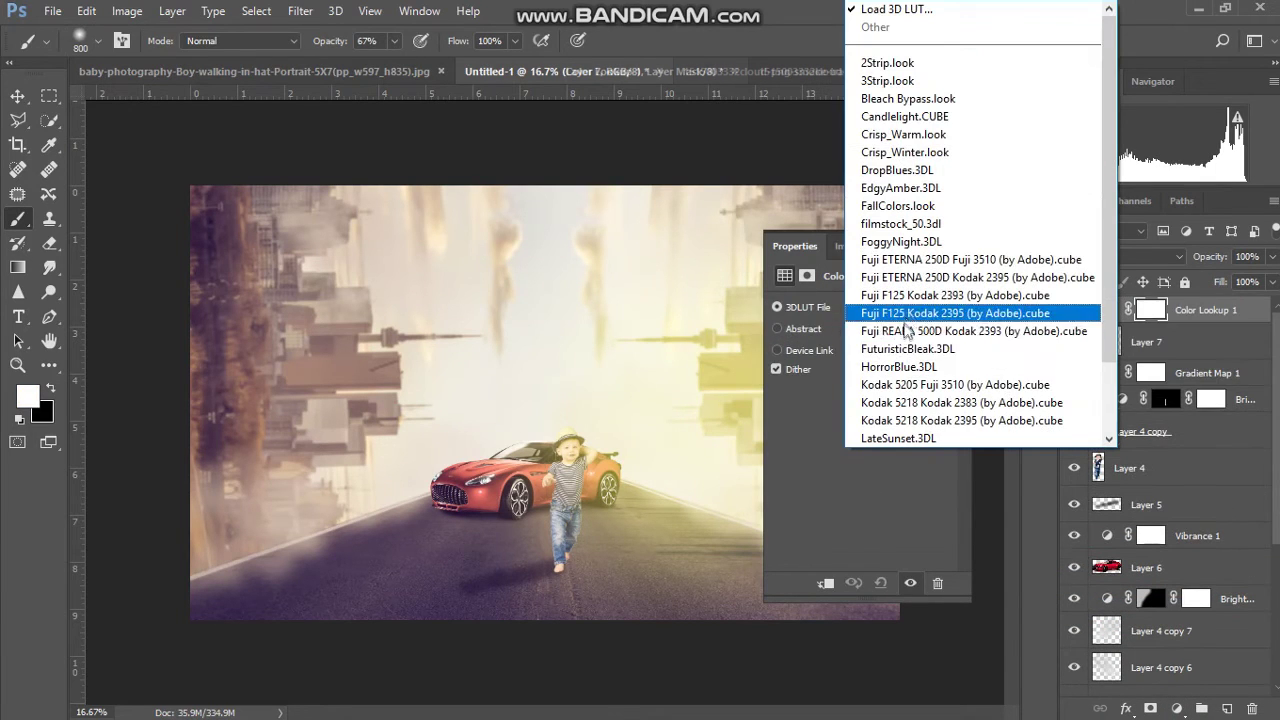
pyautogui.click(882, 134)
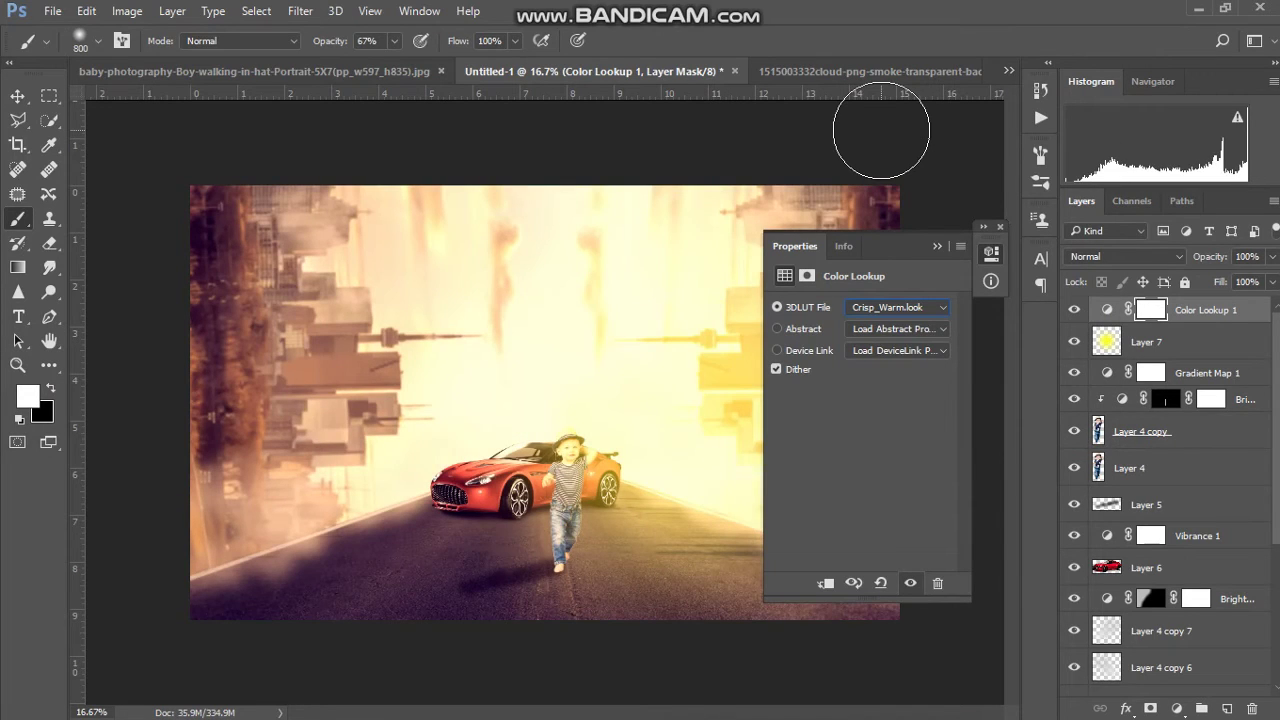
# Preview the 3DLUT presets down to Kodak 5205 Fuji 3510 and keep it.
pyautogui.press('Down')
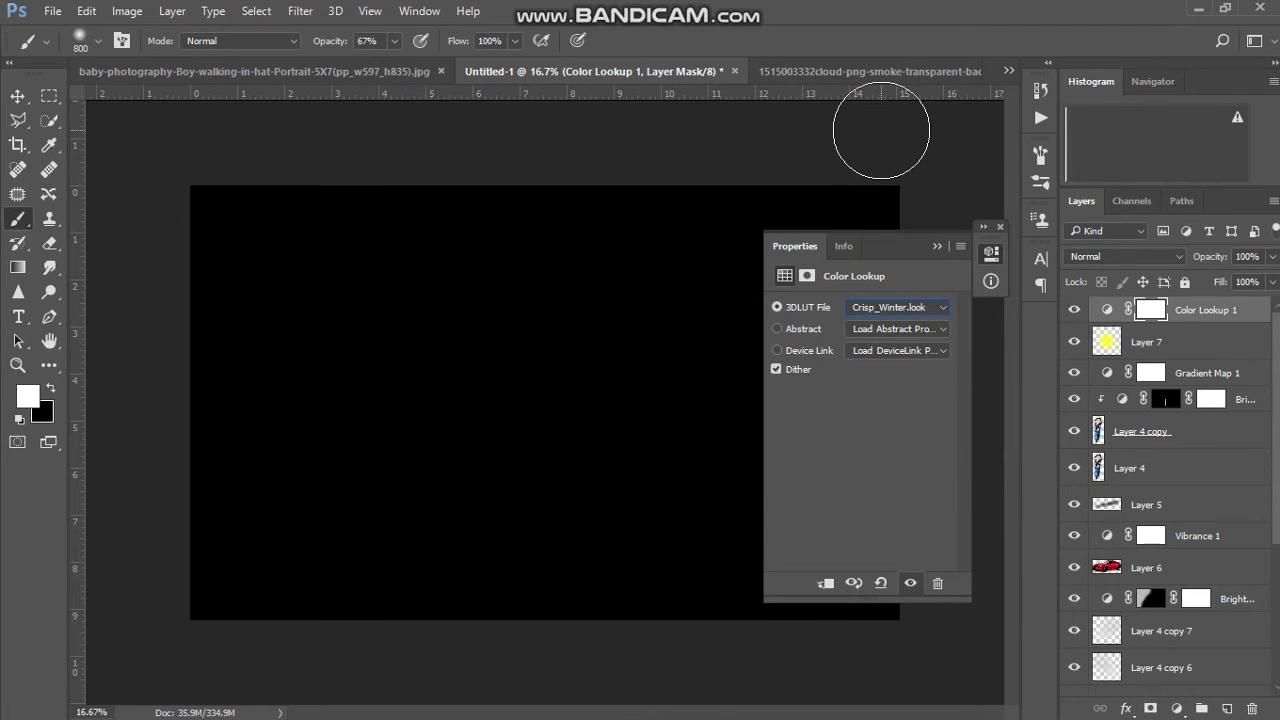
pyautogui.press('Down')
pyautogui.press('Down')
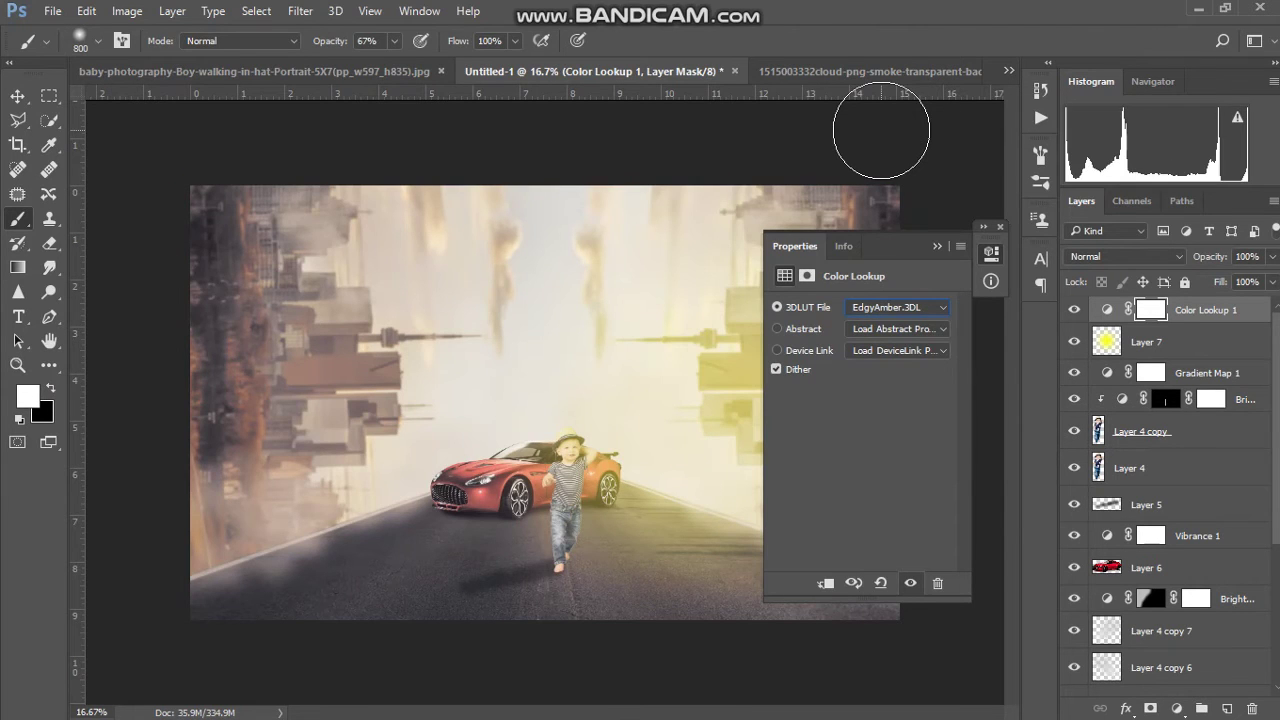
pyautogui.press('Down')
pyautogui.press('Down')
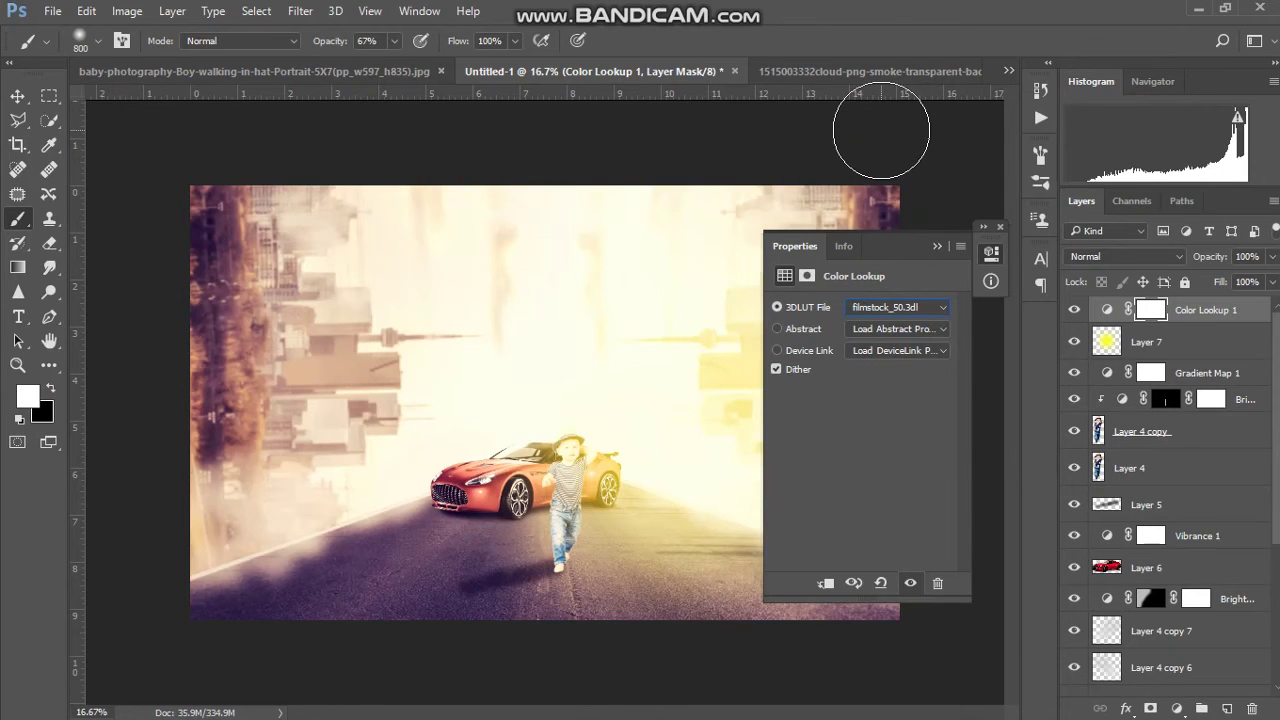
pyautogui.press('Down')
pyautogui.press('Down')
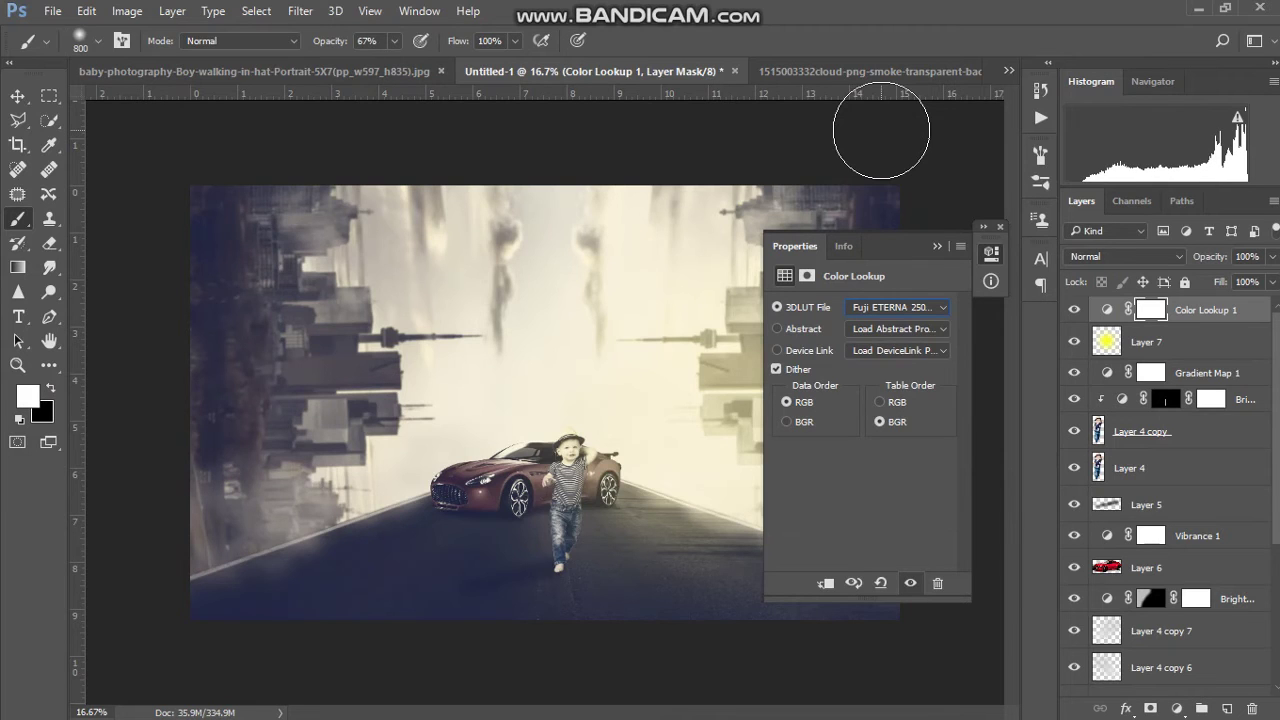
pyautogui.press('Down')
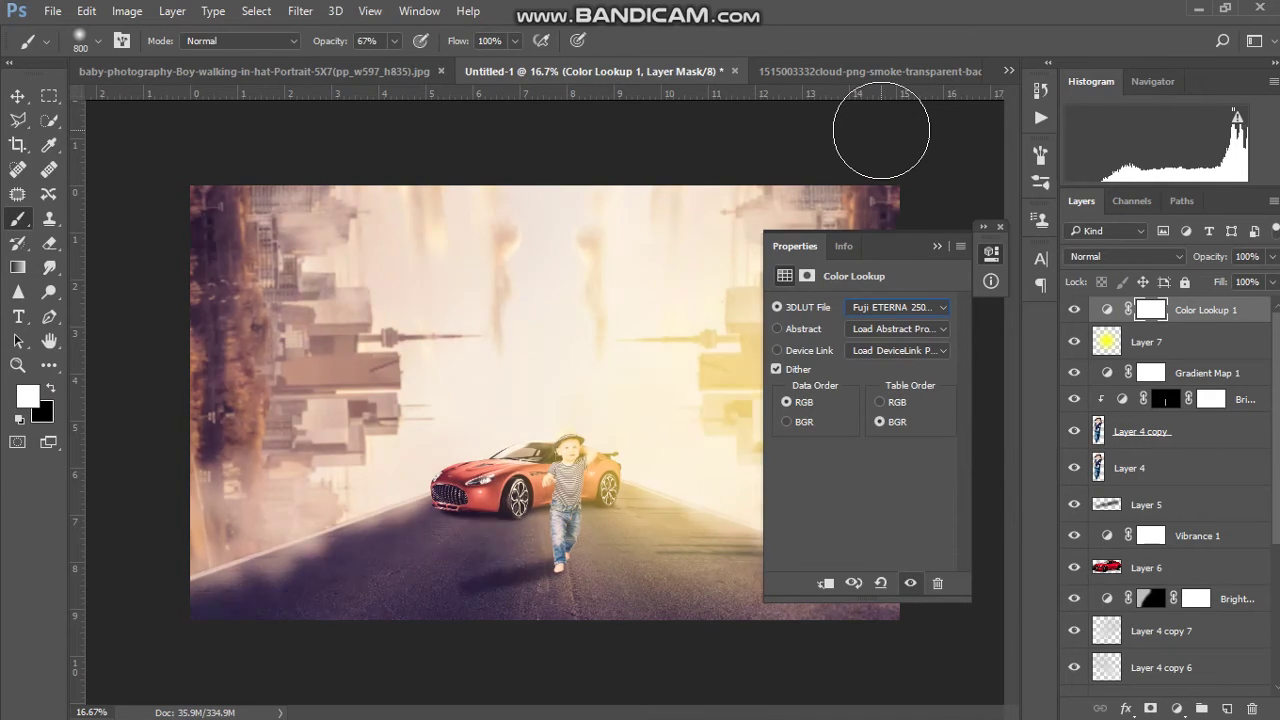
pyautogui.press('Down')
pyautogui.press('Down')
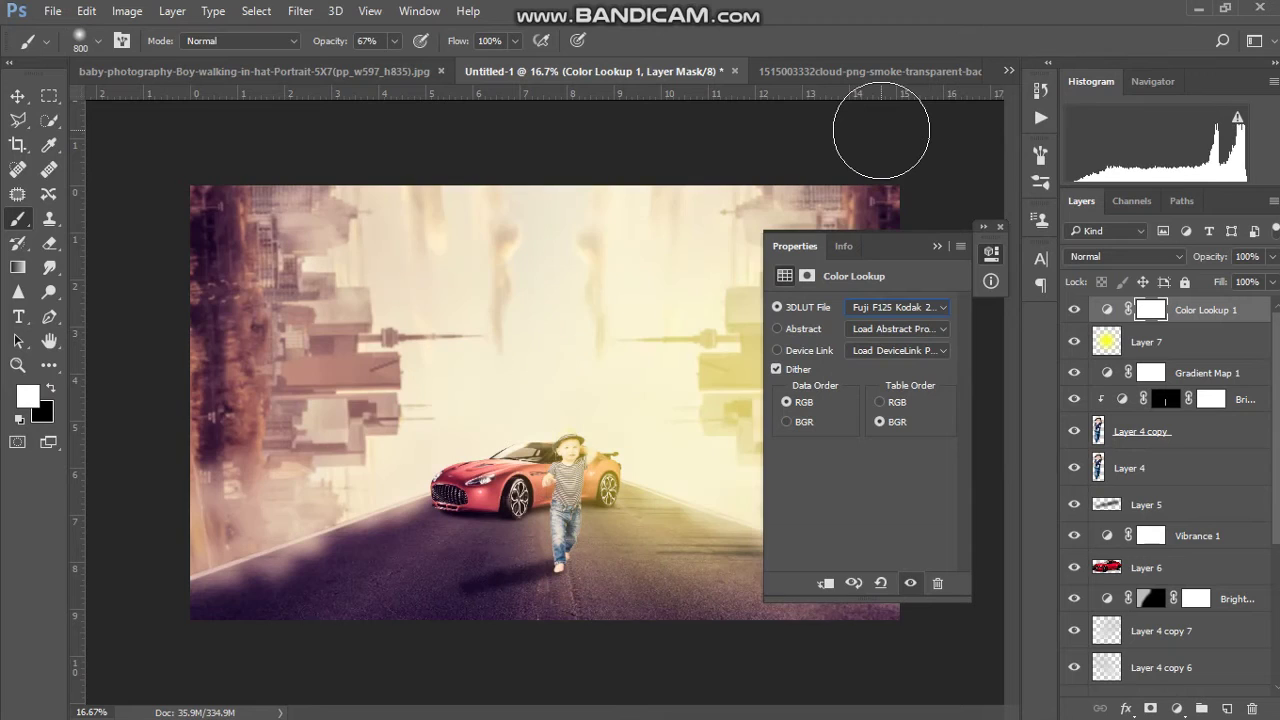
pyautogui.press('Down')
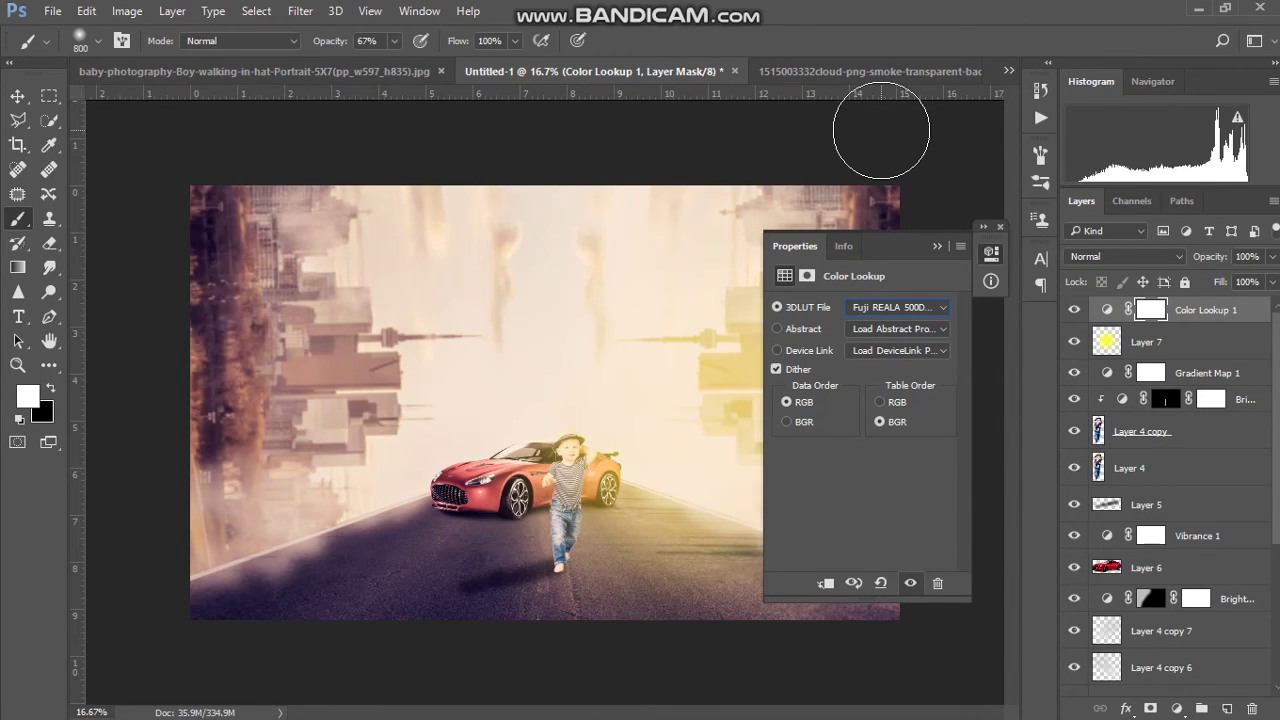
pyautogui.press('Down')
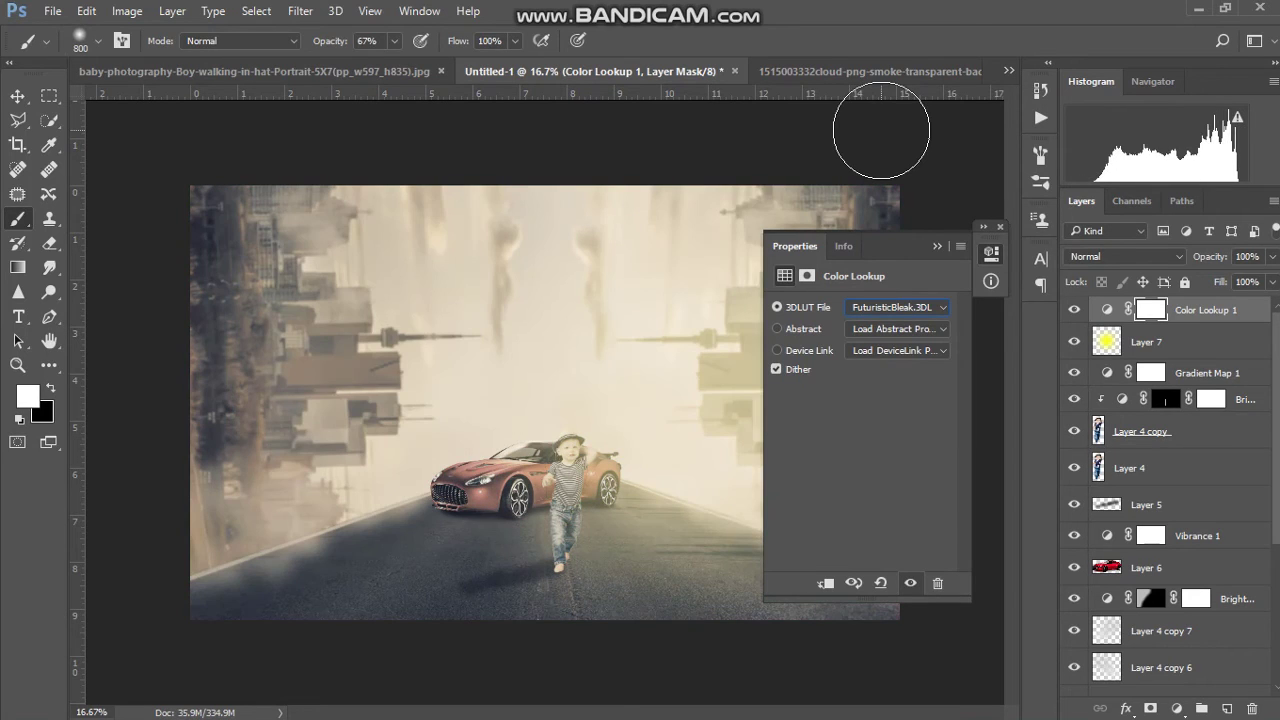
pyautogui.press('Down')
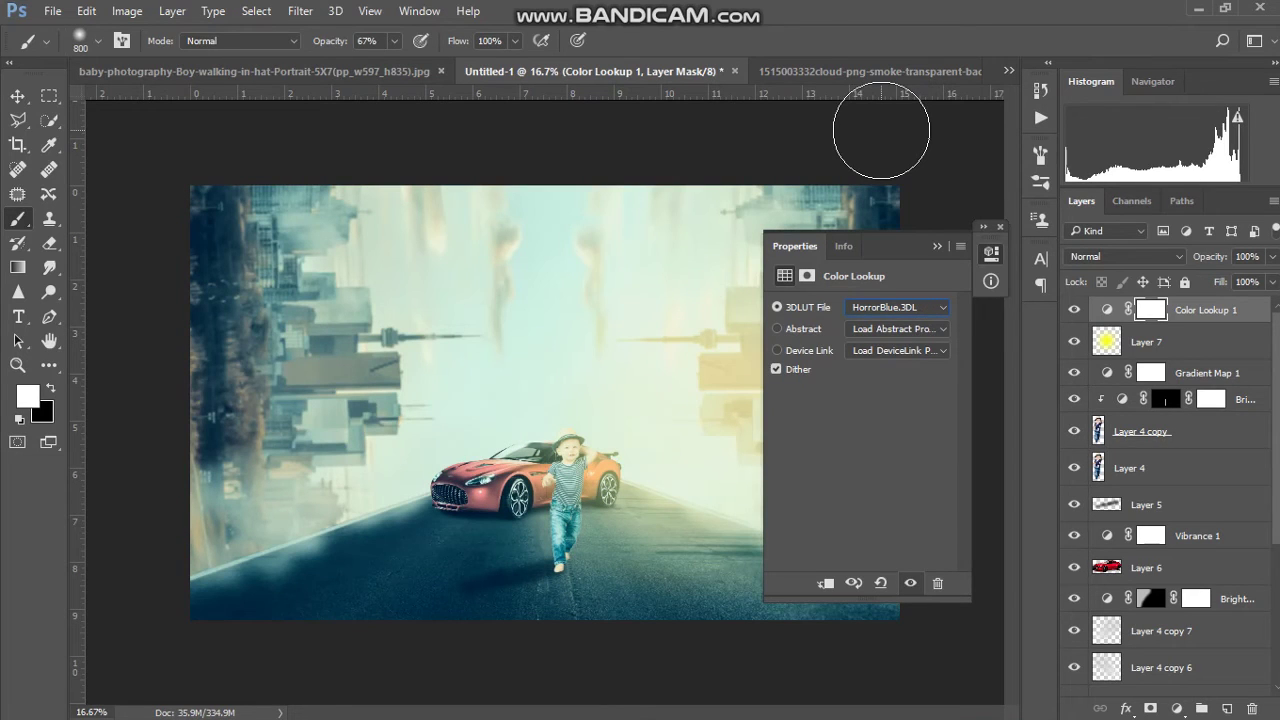
pyautogui.press('Down')
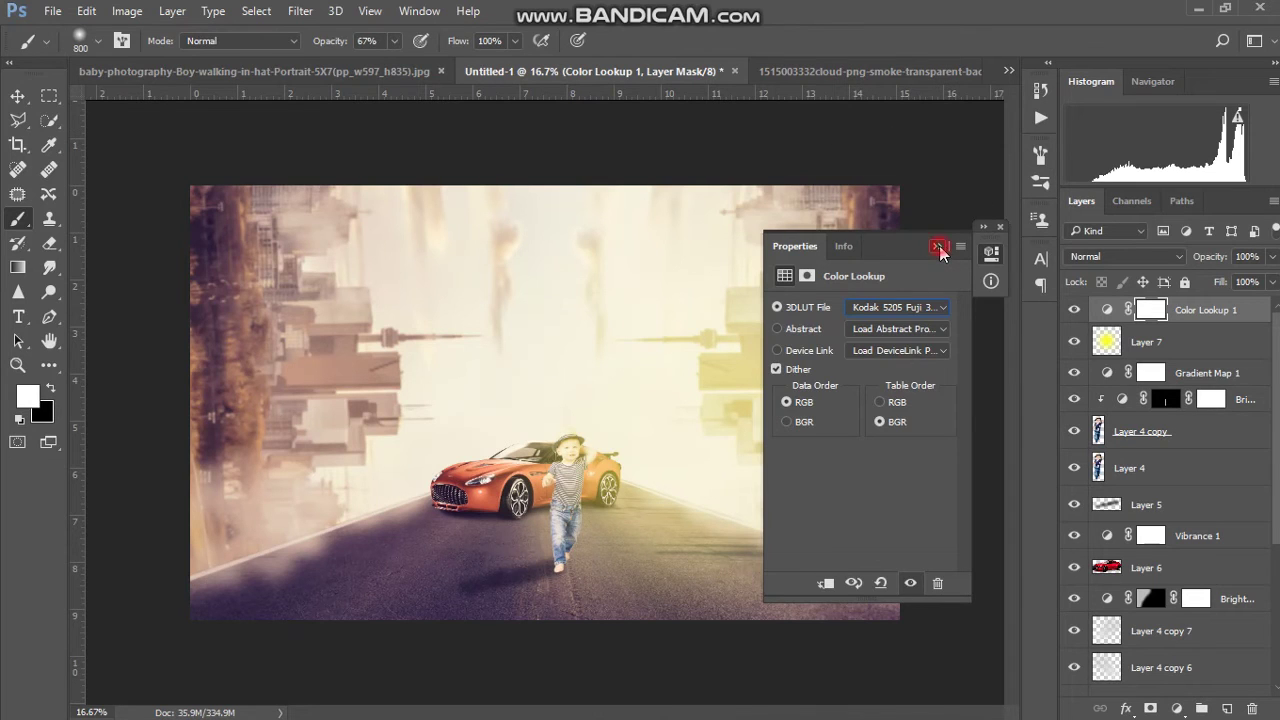
# Close the lookup properties and lower Color Lookup 1 opacity to 56%.
pyautogui.click(939, 245)
pyautogui.click(999, 227)
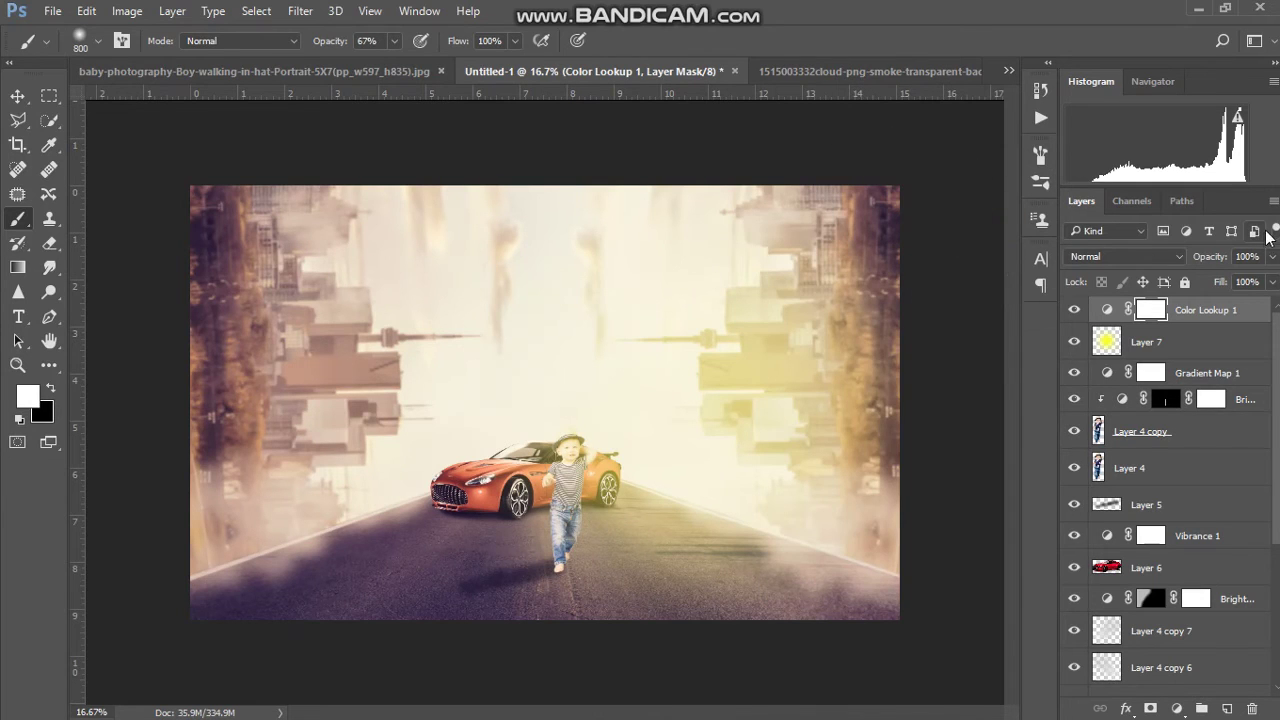
pyautogui.moveTo(1207, 260); pyautogui.dragTo(1173, 260)
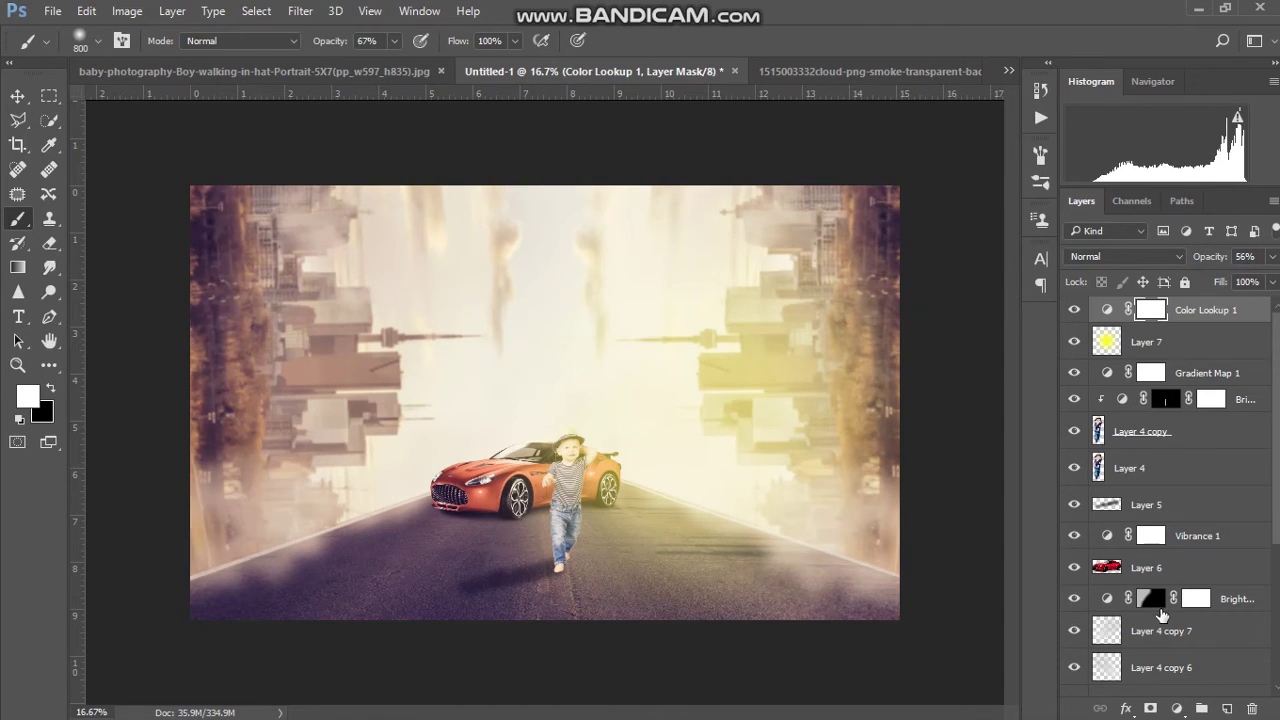
pyautogui.click(1177, 708)
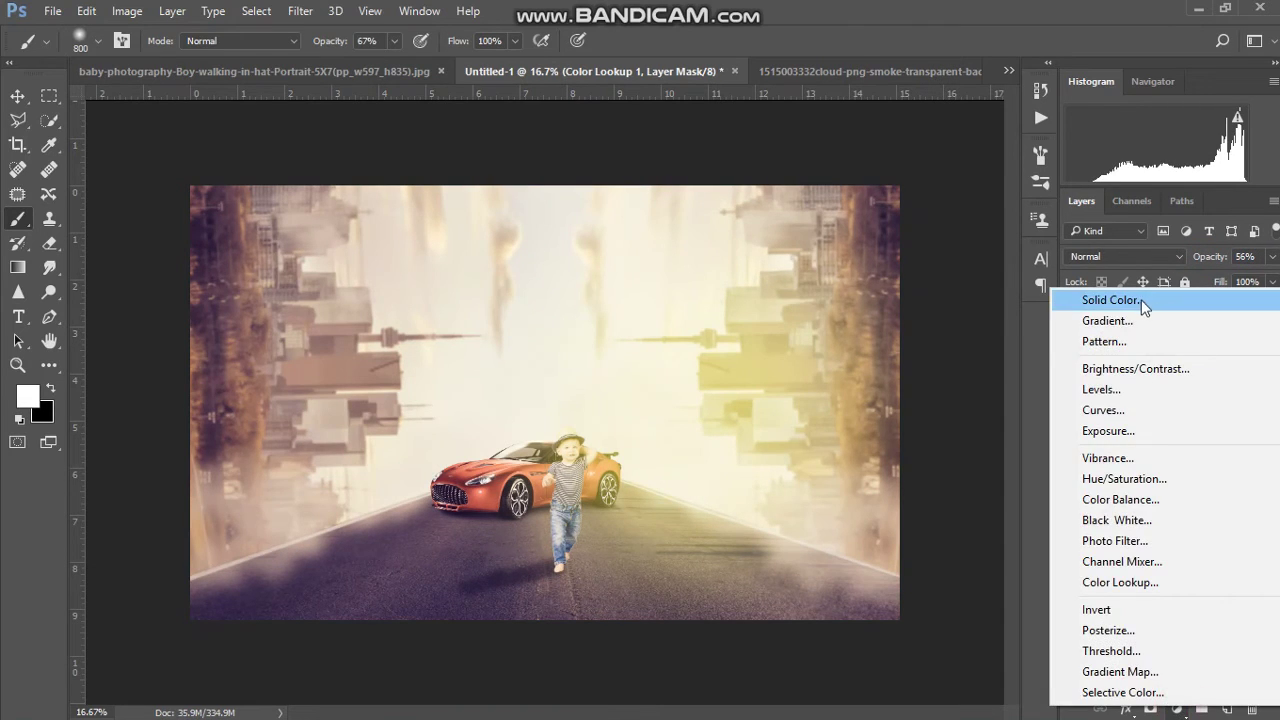
# Add Color Lookup 2 using Crisp_Warm.look at 24% opacity and reset default colours.
pyautogui.click(1113, 582)
pyautogui.click(887, 310)
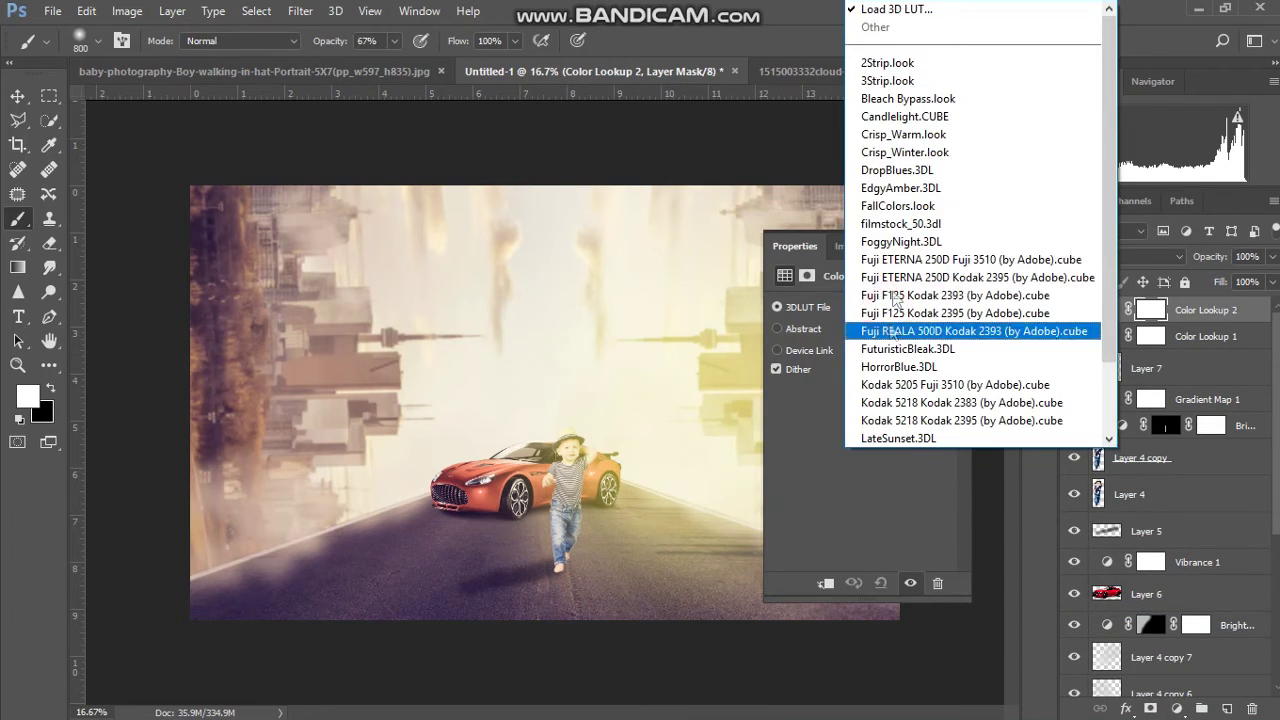
pyautogui.click(880, 134)
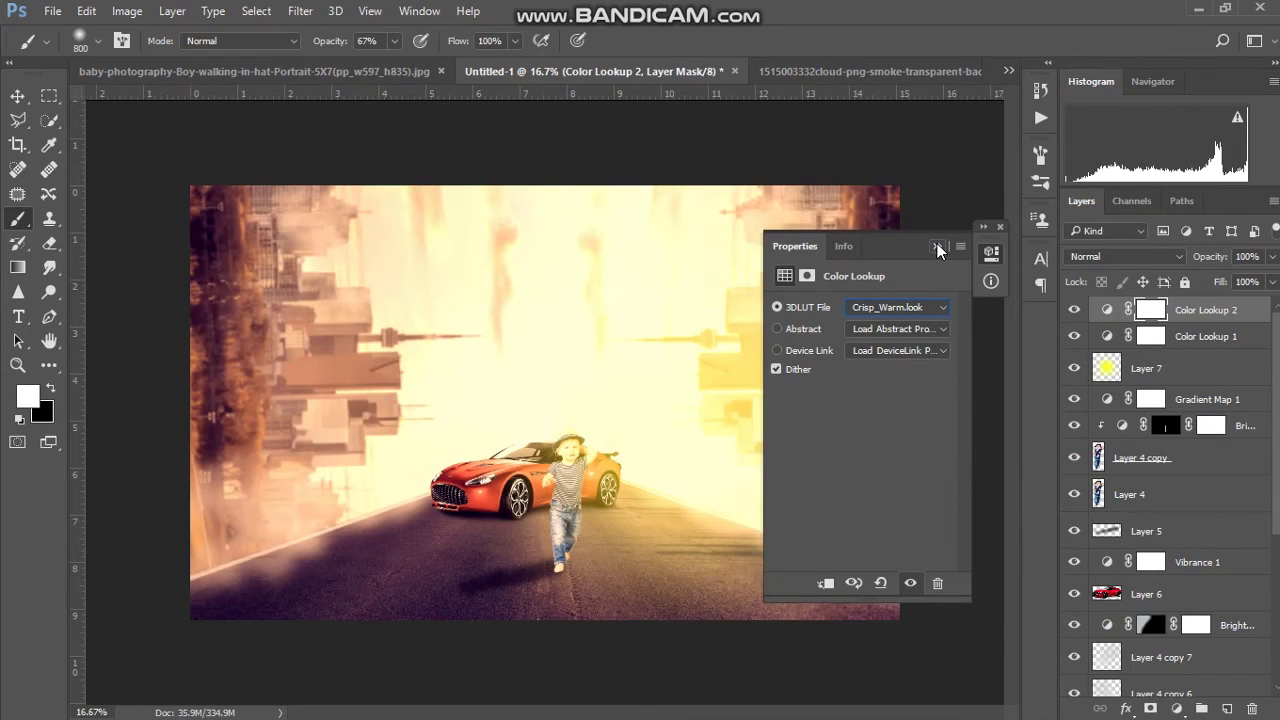
pyautogui.click(937, 247)
pyautogui.moveTo(1210, 256); pyautogui.dragTo(1188, 260)
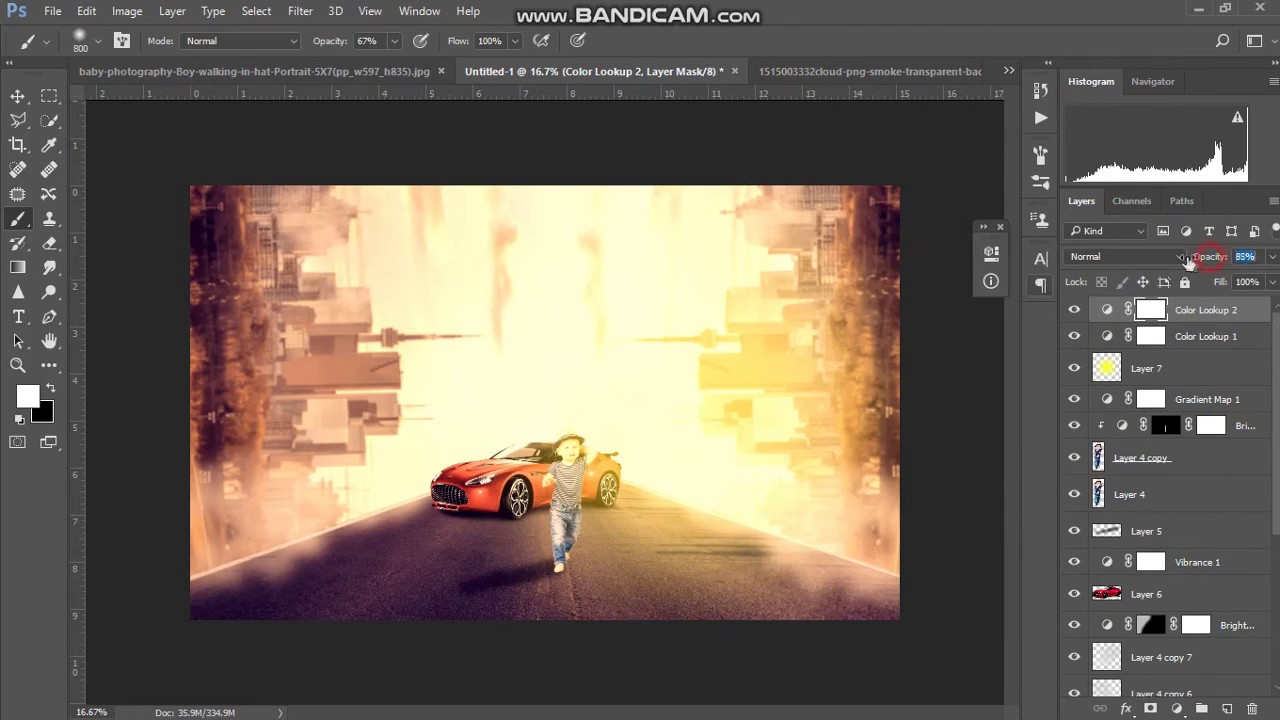
pyautogui.write('24')
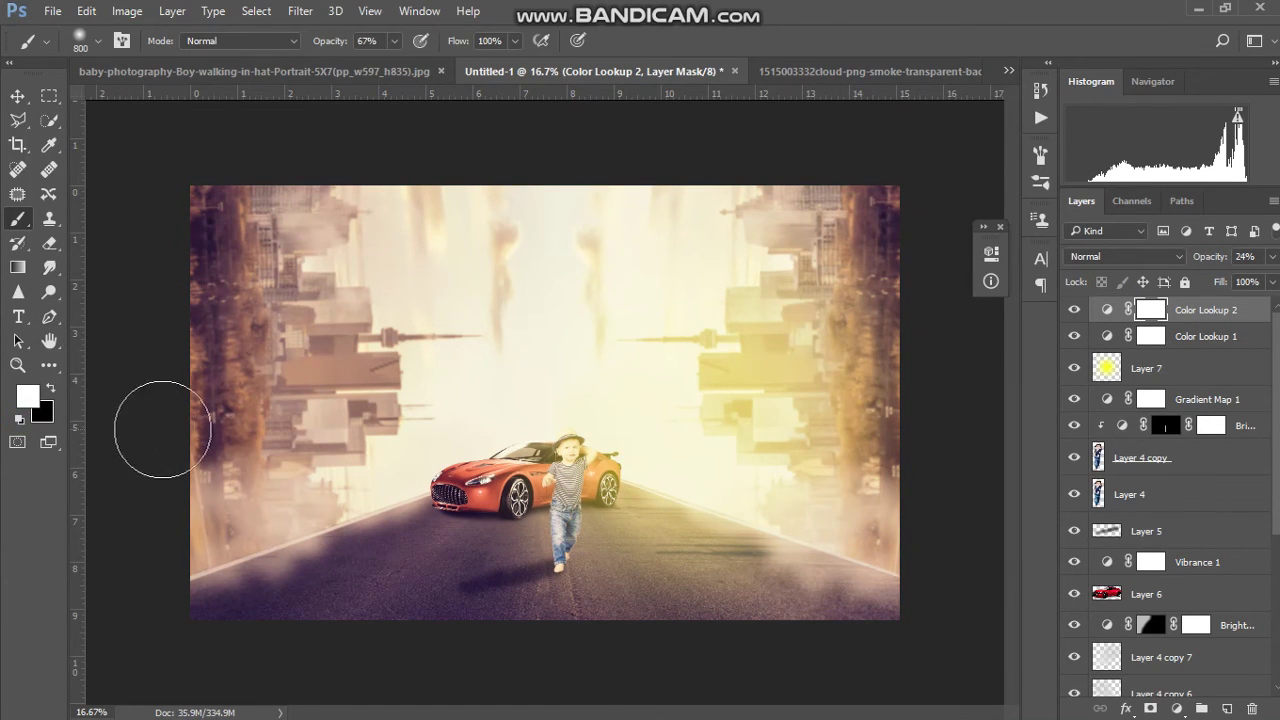
pyautogui.click(18, 420)
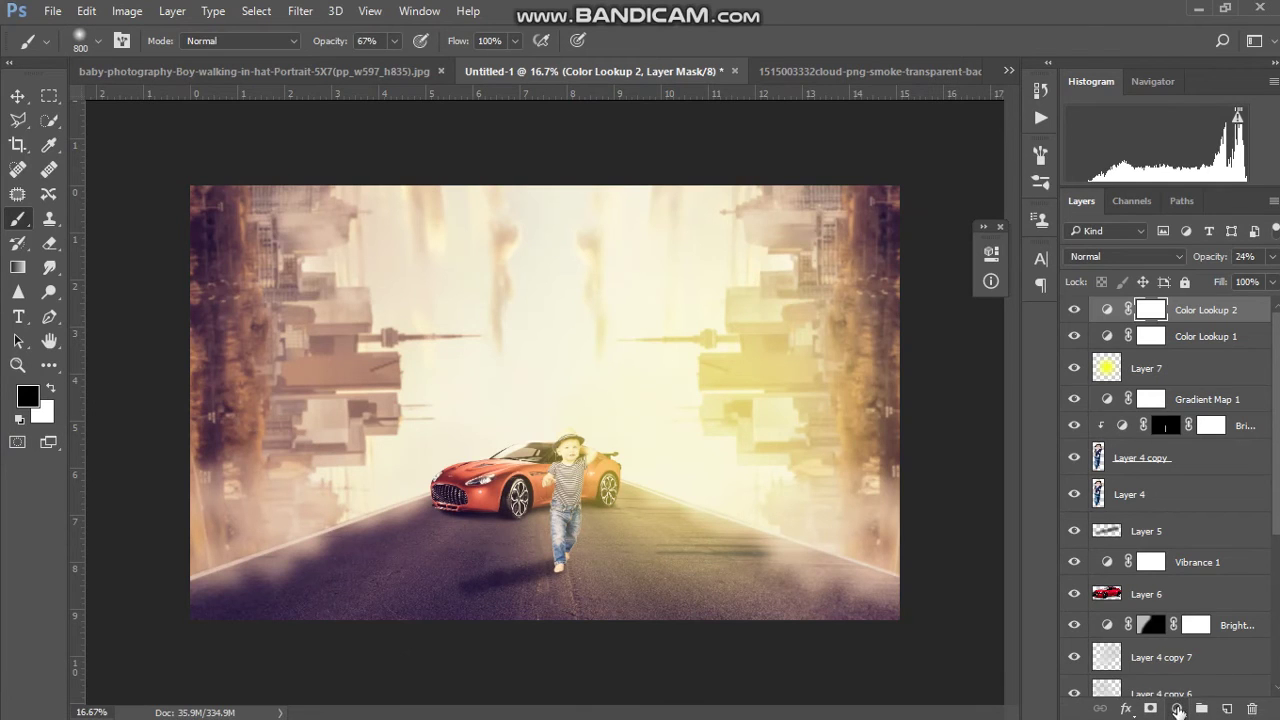
pyautogui.click(1176, 709)
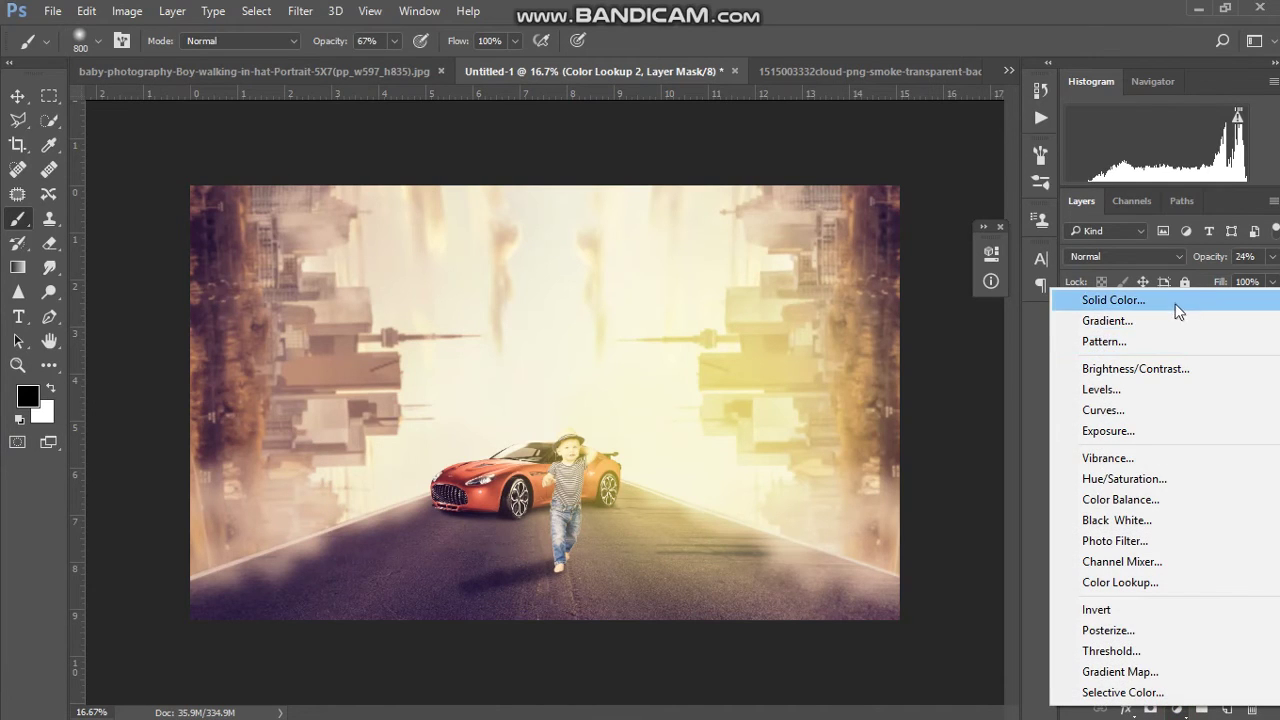
pyautogui.click(1175, 300)
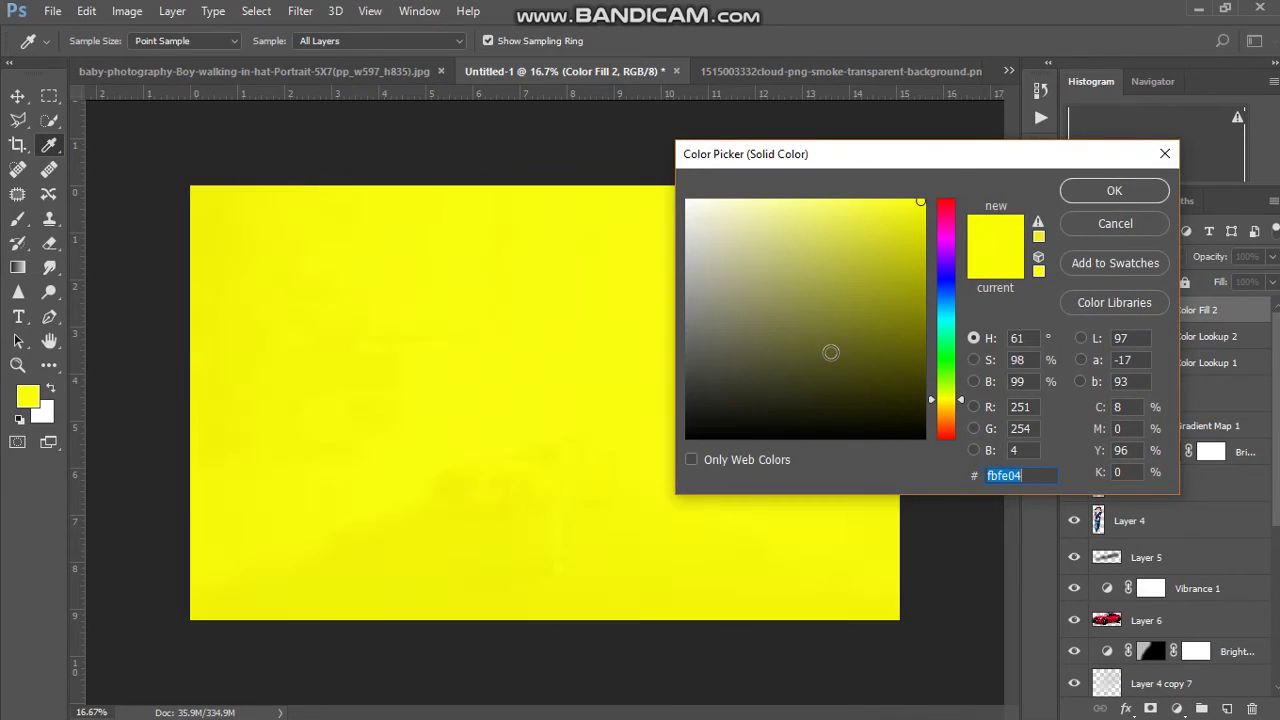
pyautogui.click(688, 436)
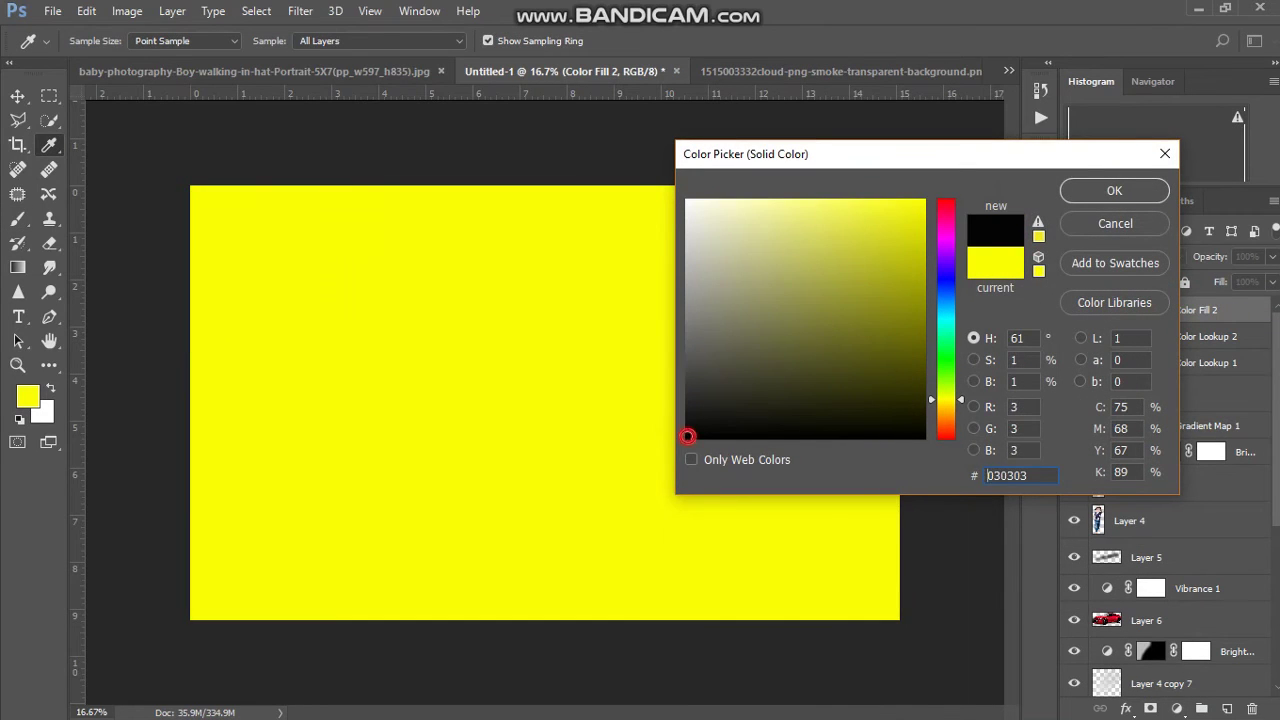
pyautogui.click(1108, 192)
pyautogui.press('b')
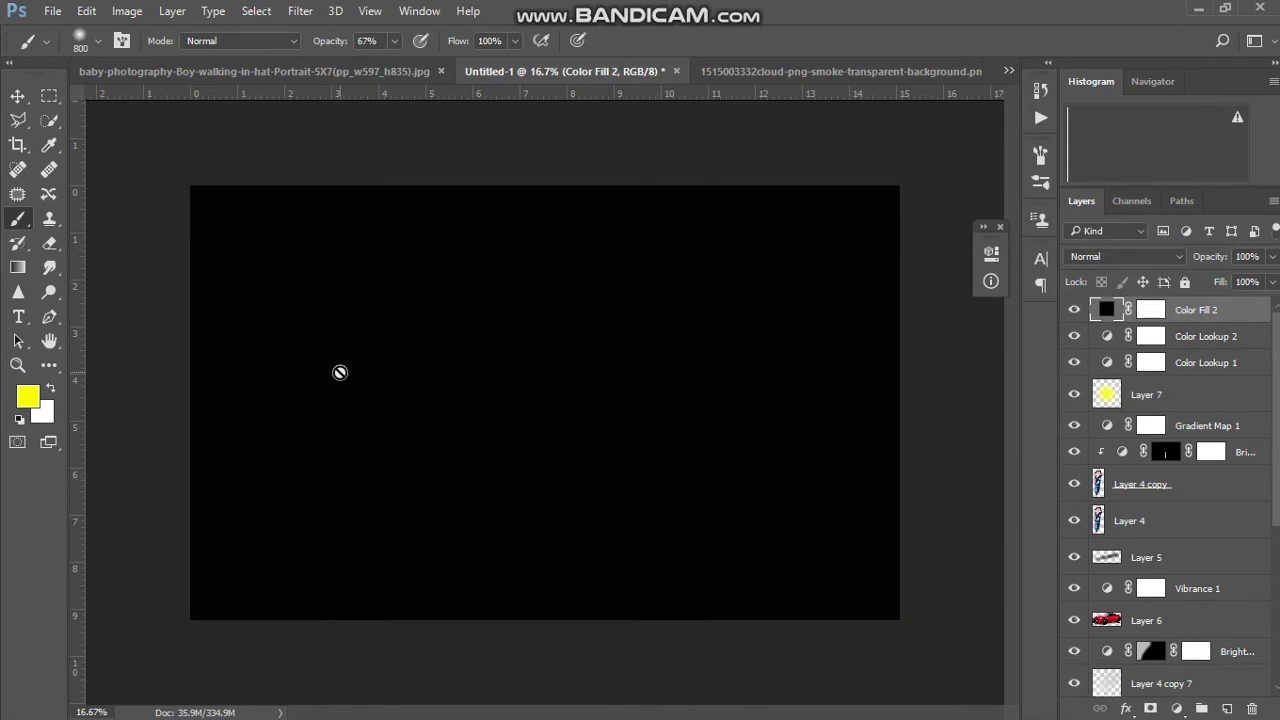
pyautogui.press('Delete')
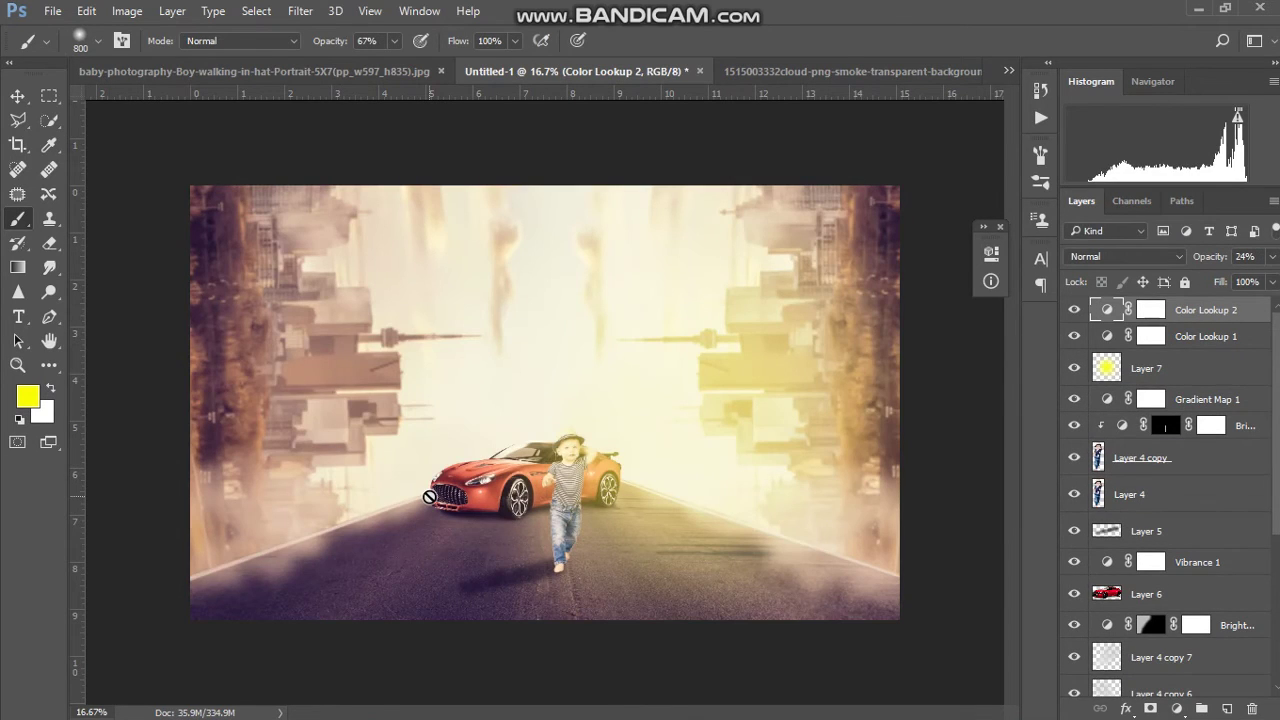
pyautogui.click(27, 396)
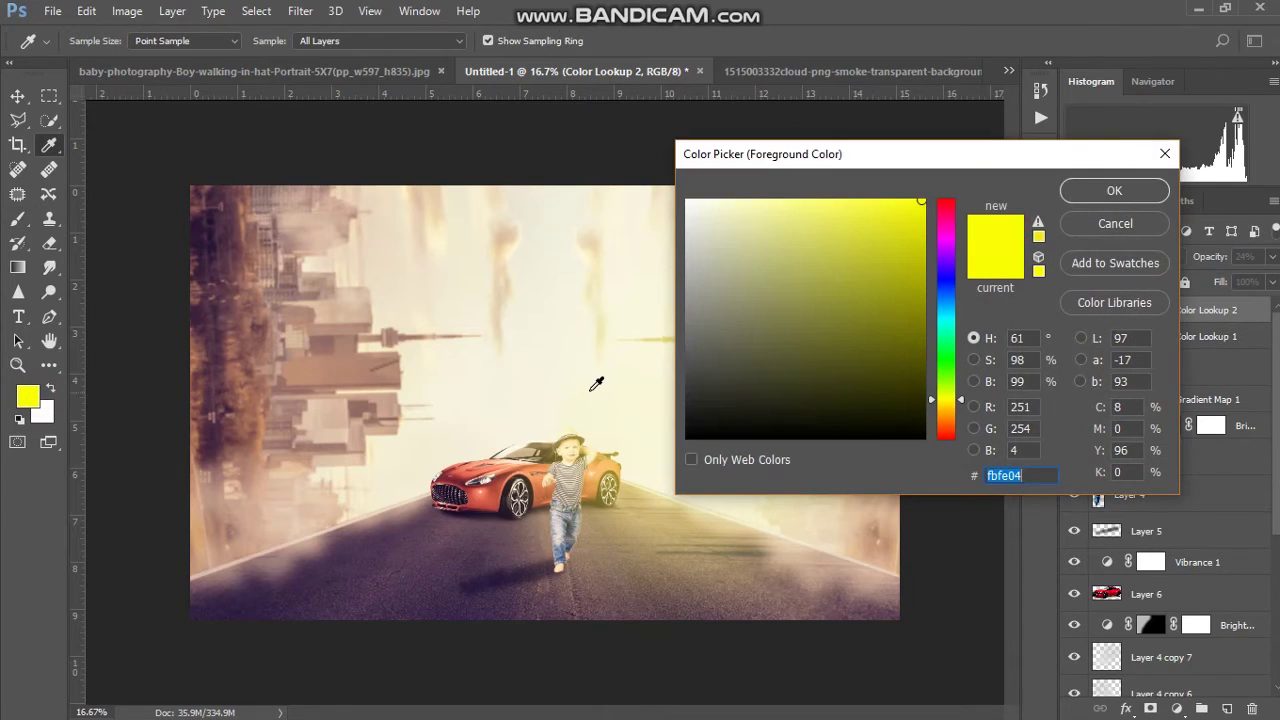
pyautogui.write('000000')
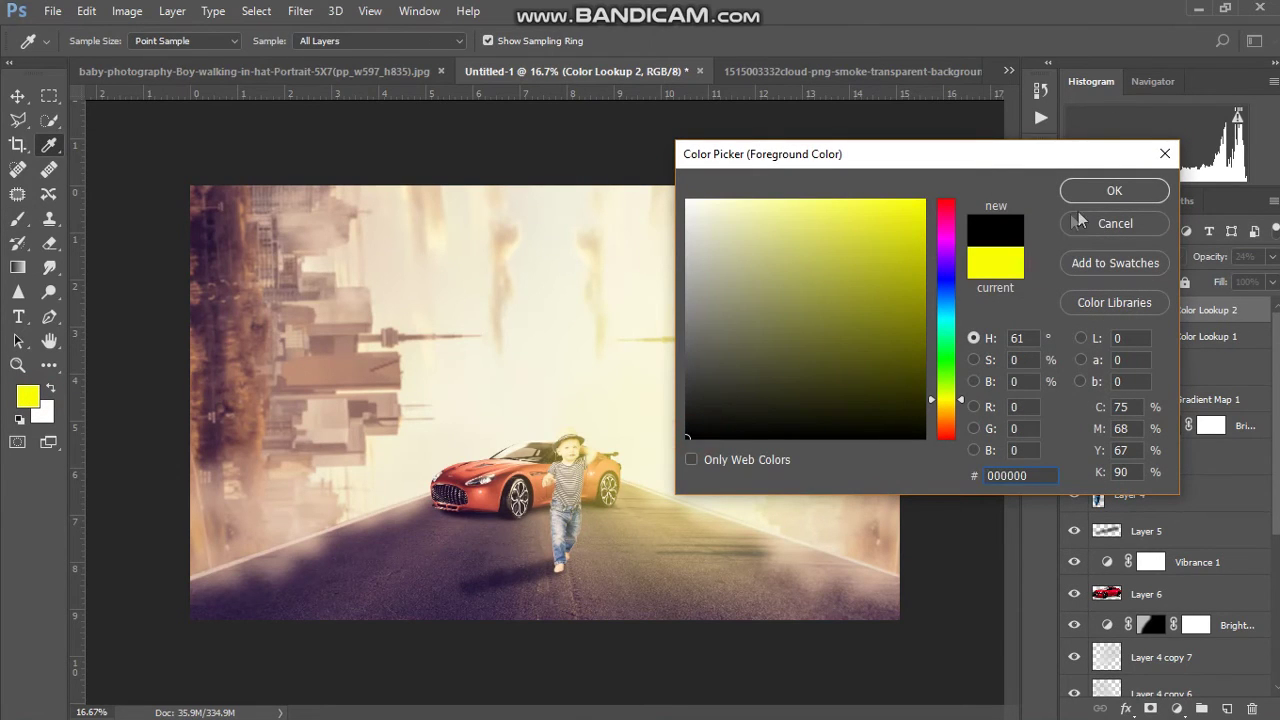
pyautogui.click(1085, 191)
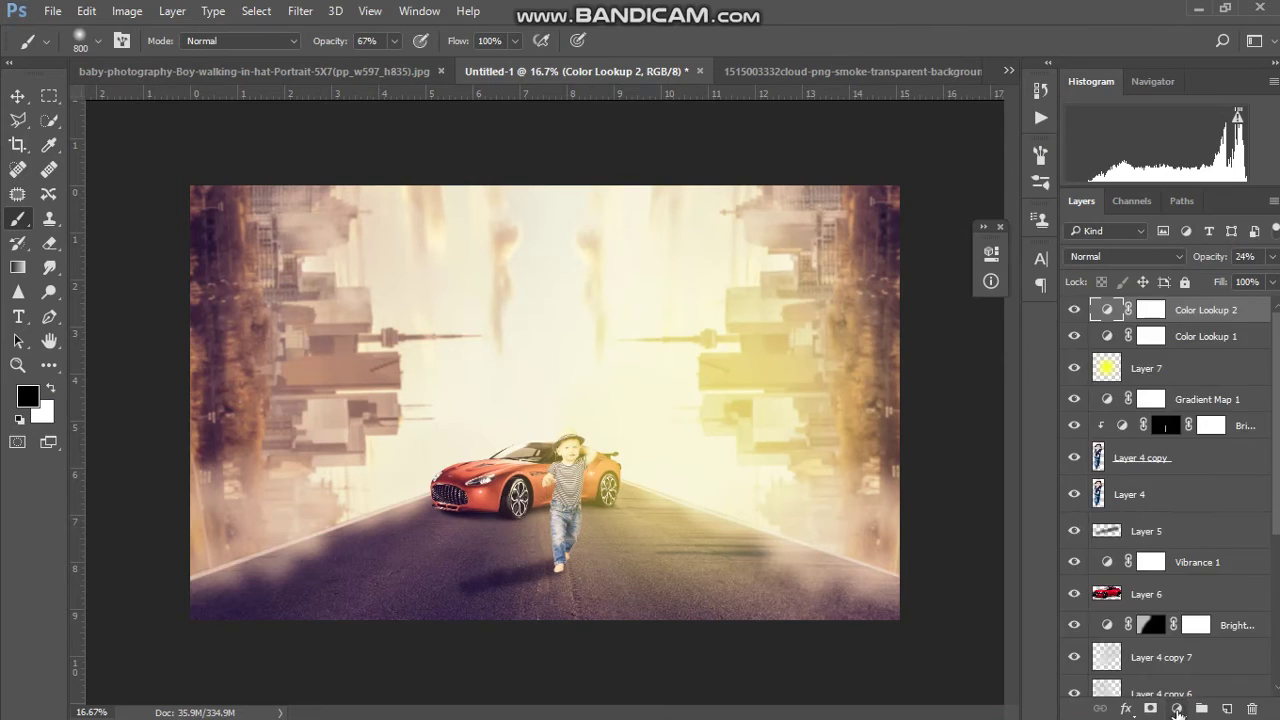
pyautogui.click(1177, 708)
# Make Gradient Fill 1 a reversed radial gradient at 297% scale with 81% opacity.
pyautogui.click(1157, 324)
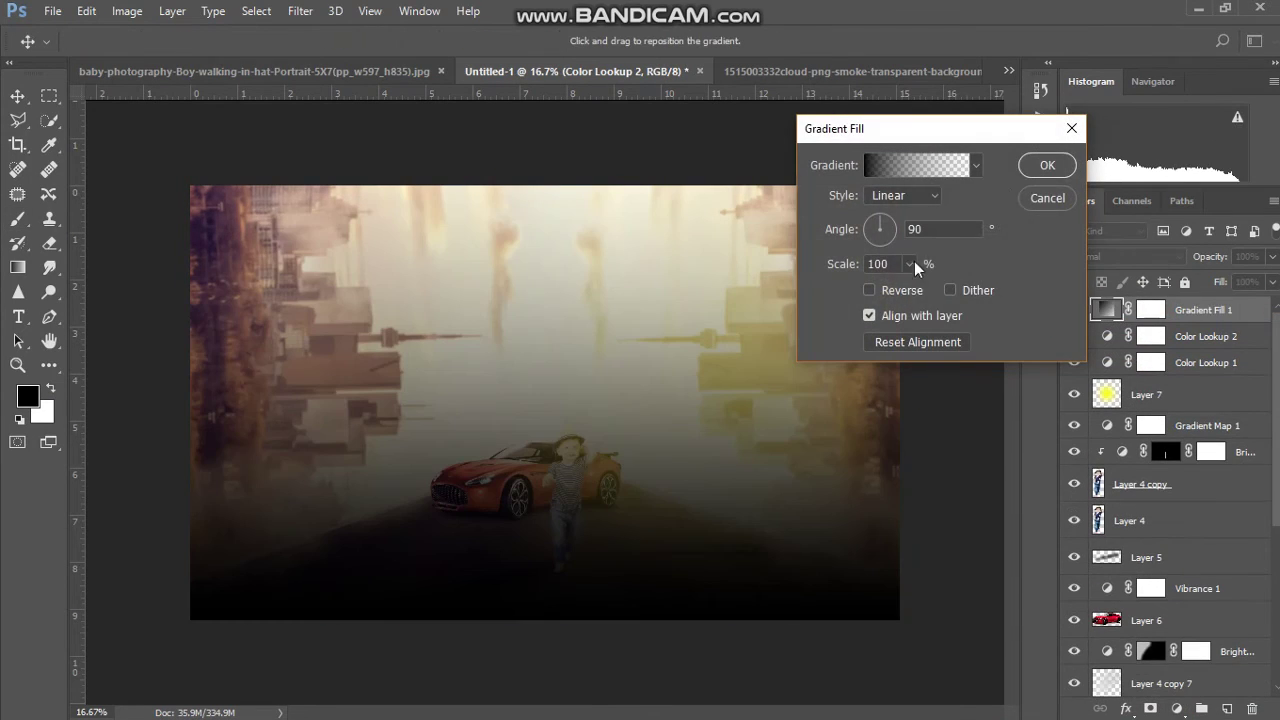
pyautogui.click(906, 199)
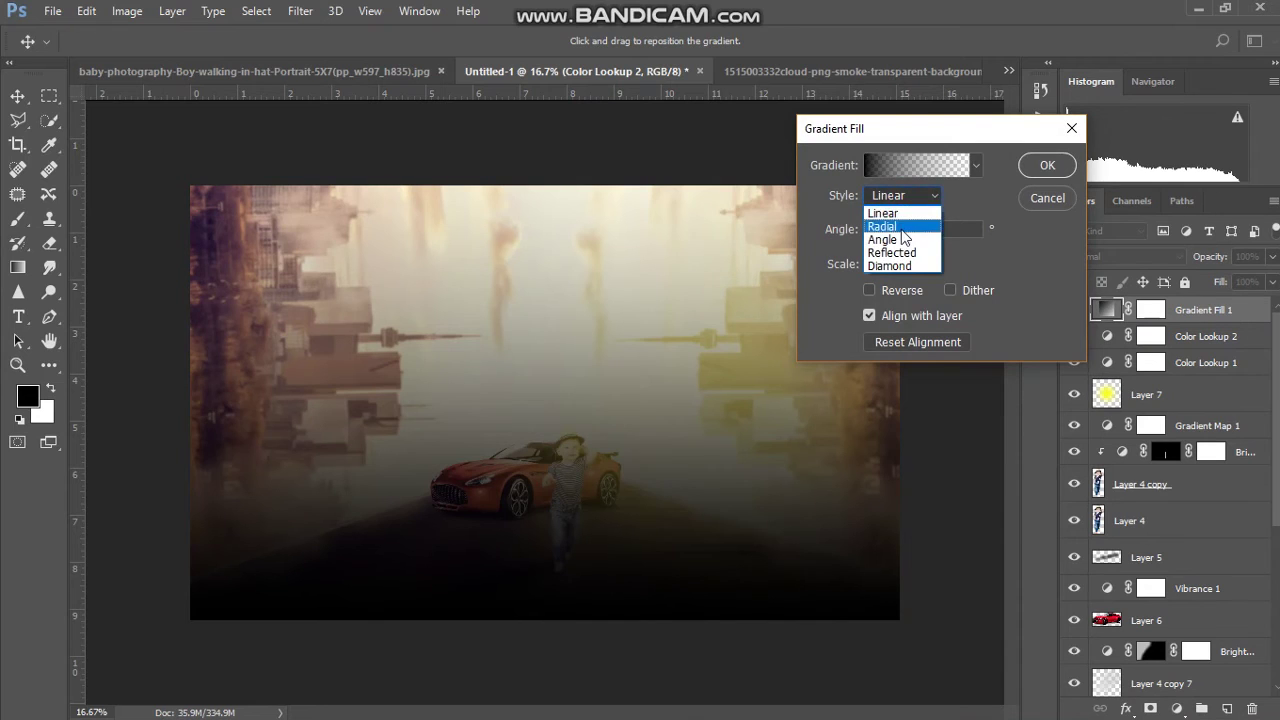
pyautogui.click(901, 228)
pyautogui.click(869, 290)
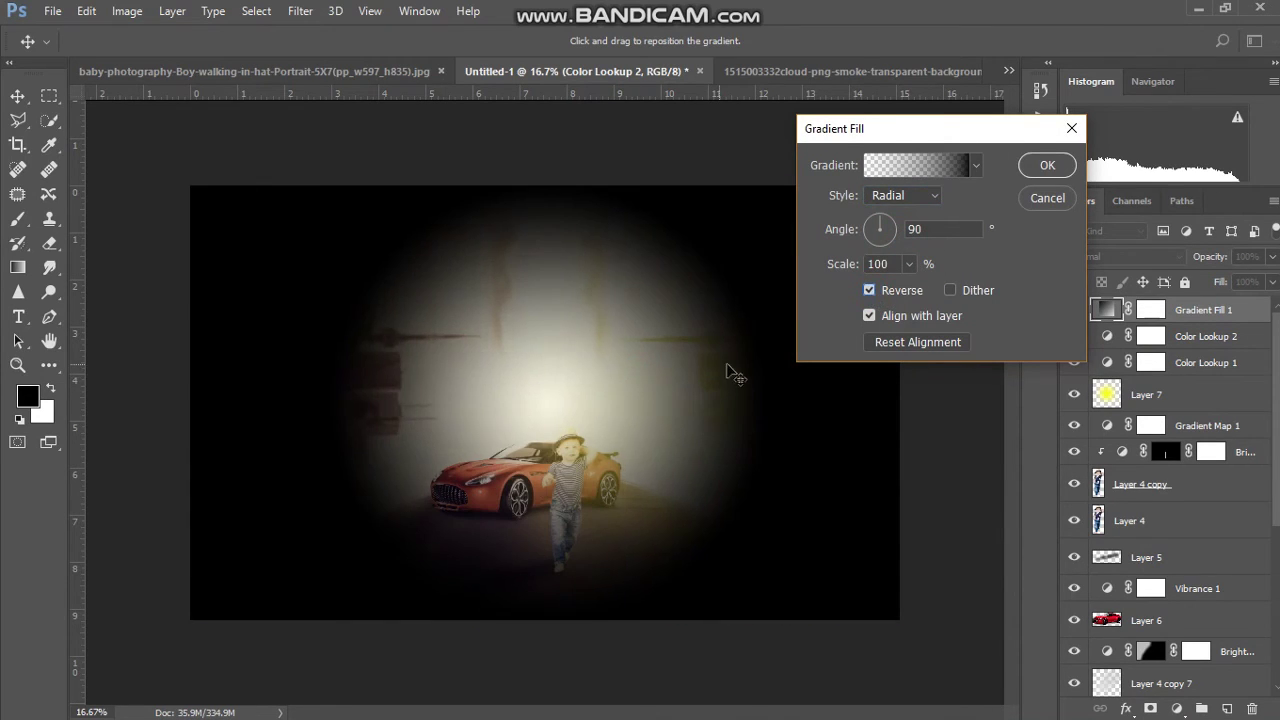
pyautogui.moveTo(728, 368); pyautogui.dragTo(701, 368)
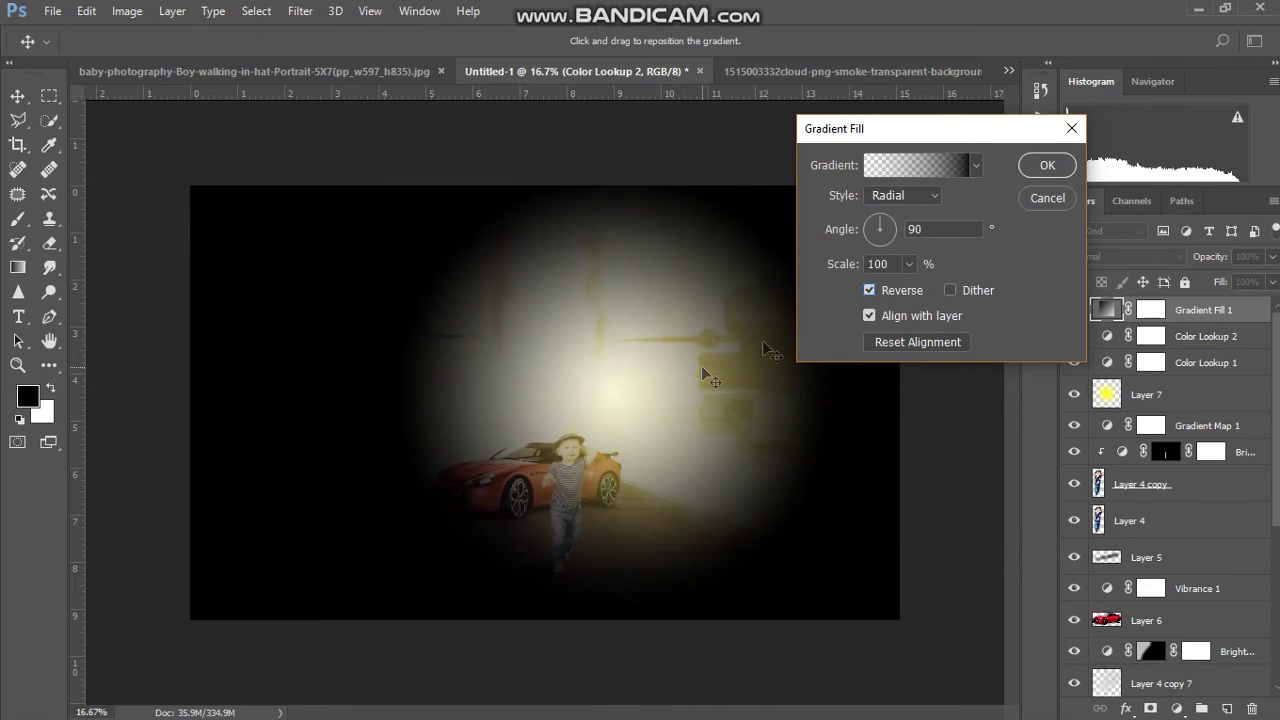
pyautogui.click(911, 264)
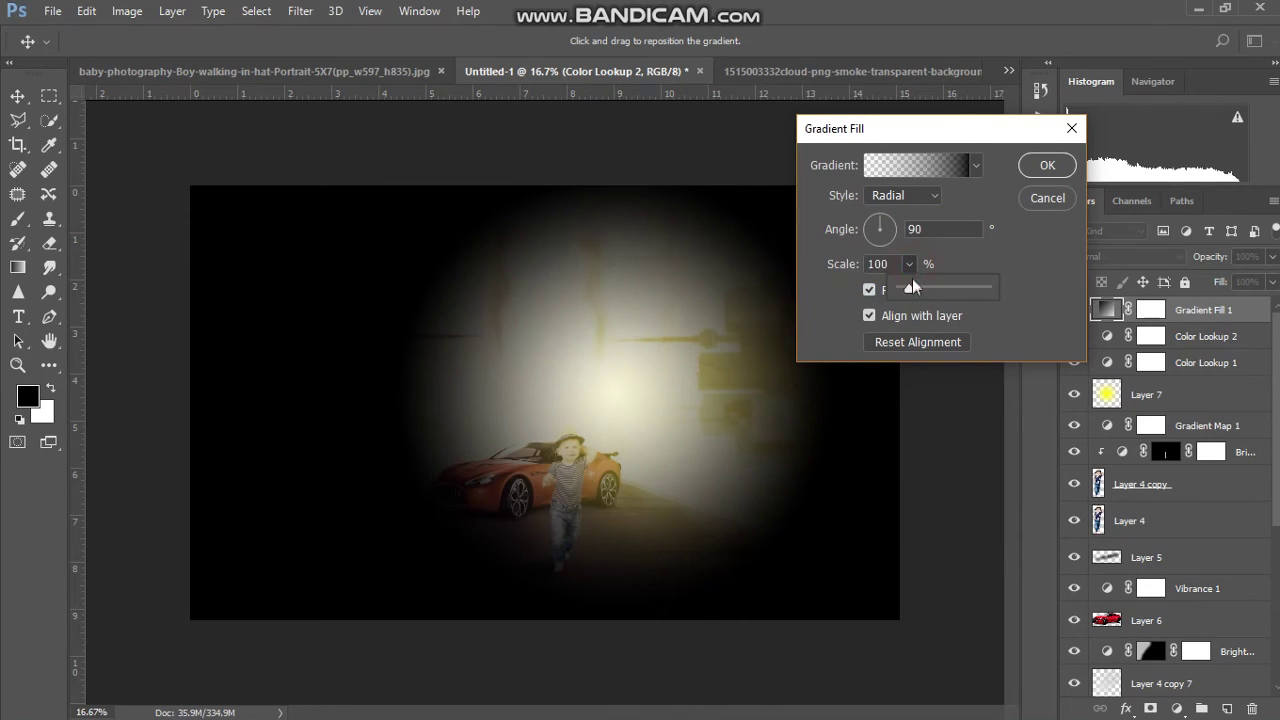
pyautogui.moveTo(913, 290); pyautogui.dragTo(925, 289)
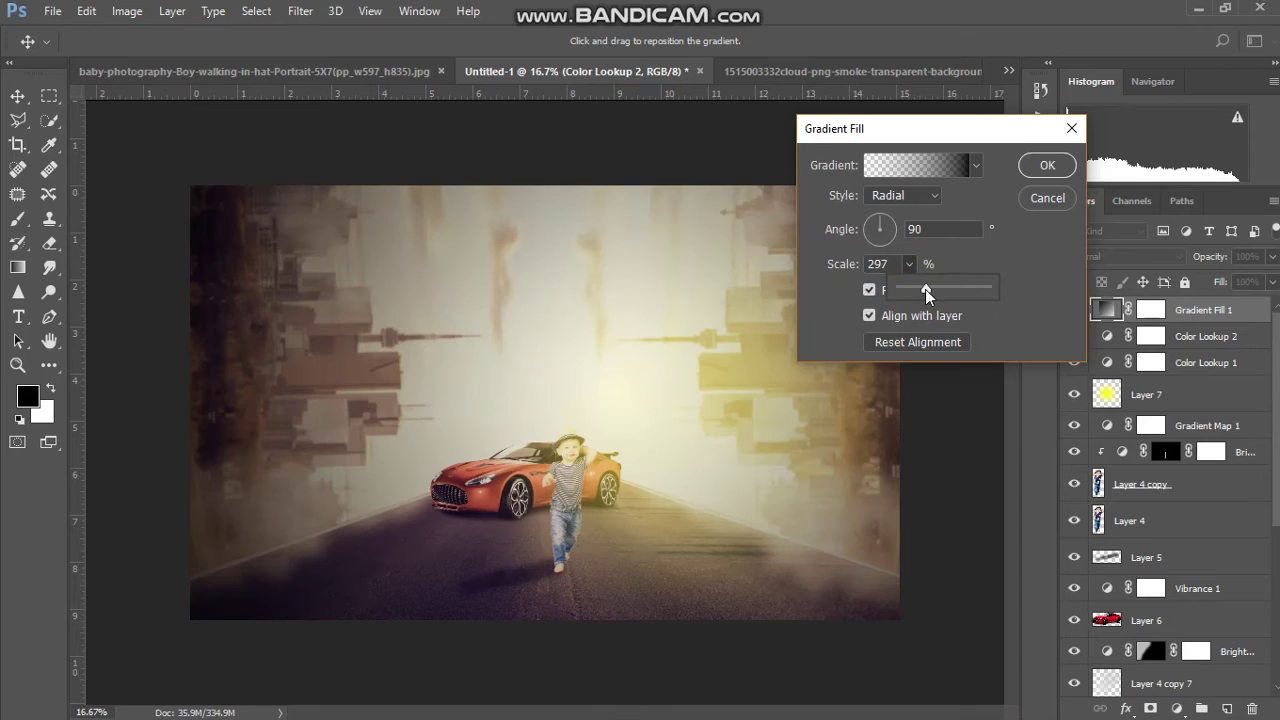
pyautogui.click(602, 440)
pyautogui.click(1047, 162)
pyautogui.press('b')
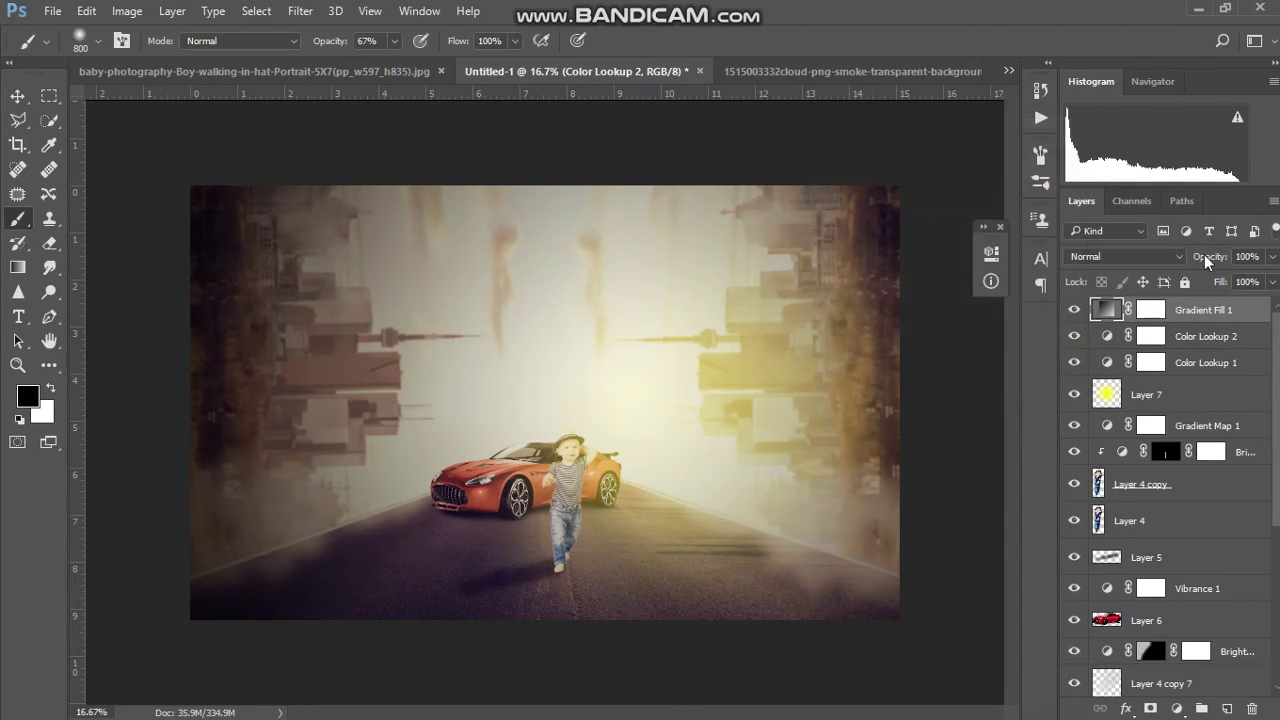
pyautogui.moveTo(1215, 257); pyautogui.dragTo(1199, 264)
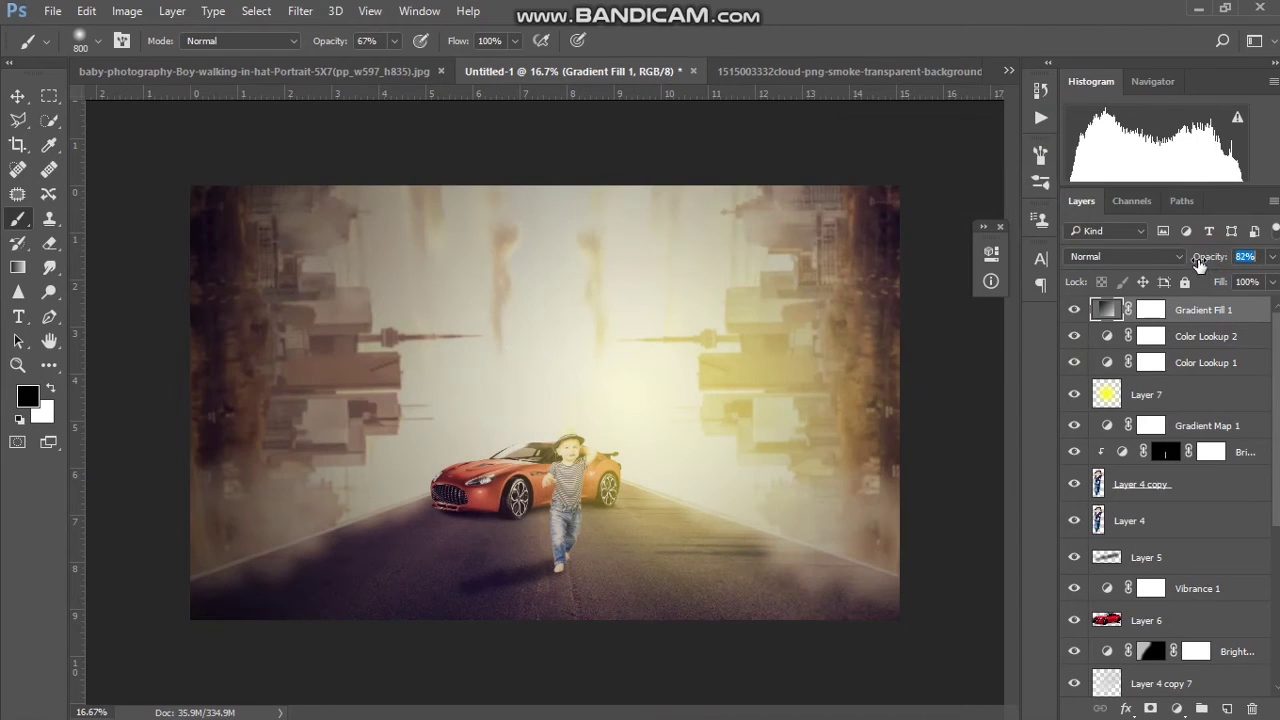
# Add a default linear Gradient Fill 2 and fade it to 21% opacity.
pyautogui.click(1176, 708)
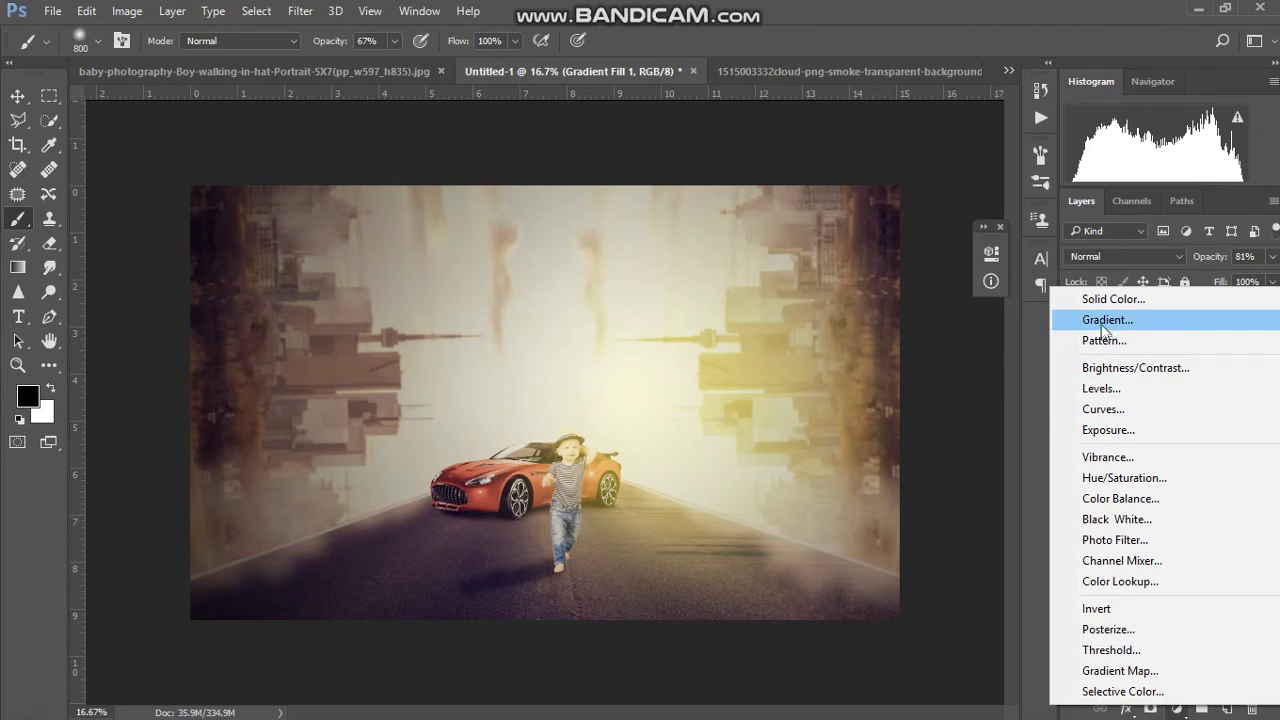
pyautogui.click(1105, 320)
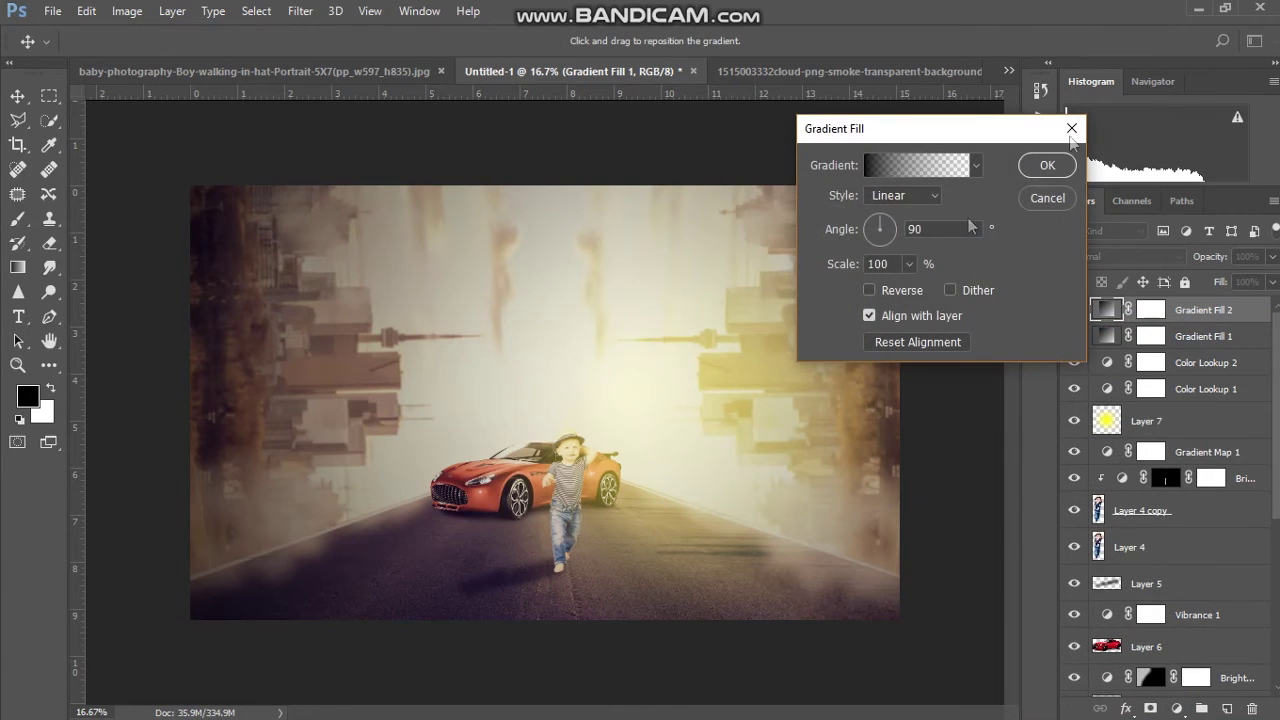
pyautogui.click(1047, 165)
pyautogui.press('b')
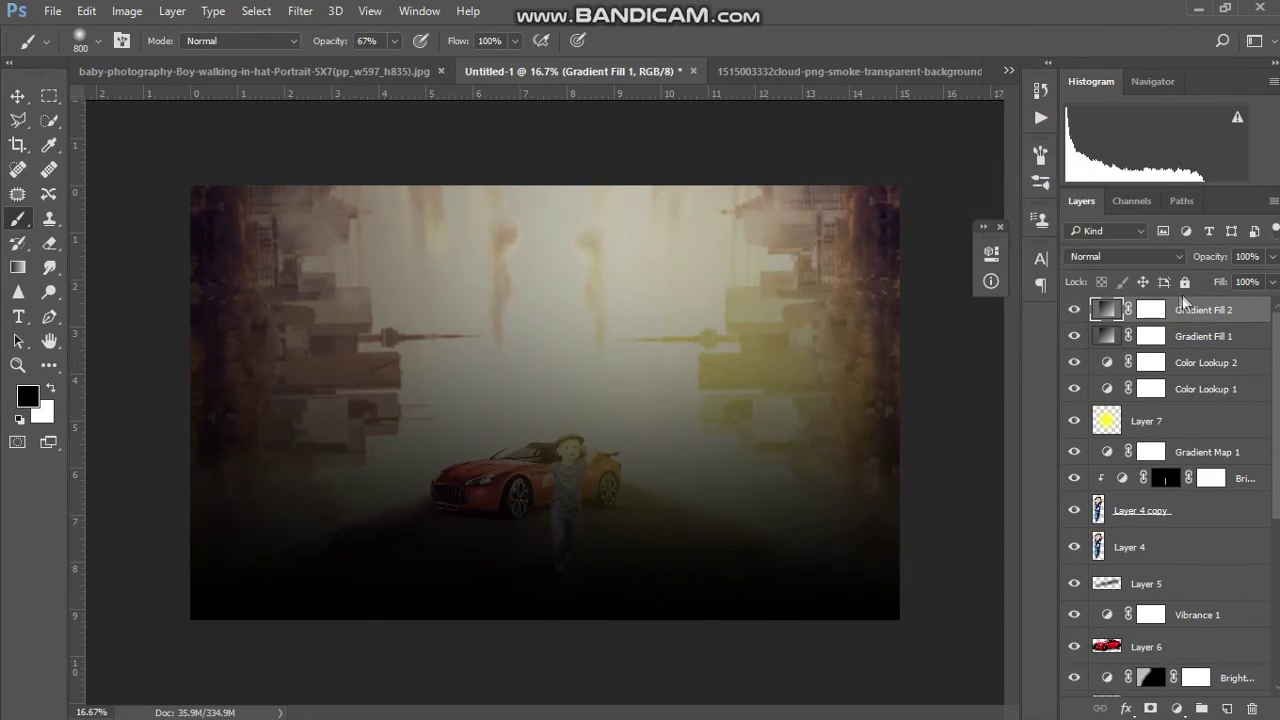
pyautogui.moveTo(1195, 257); pyautogui.dragTo(1134, 273)
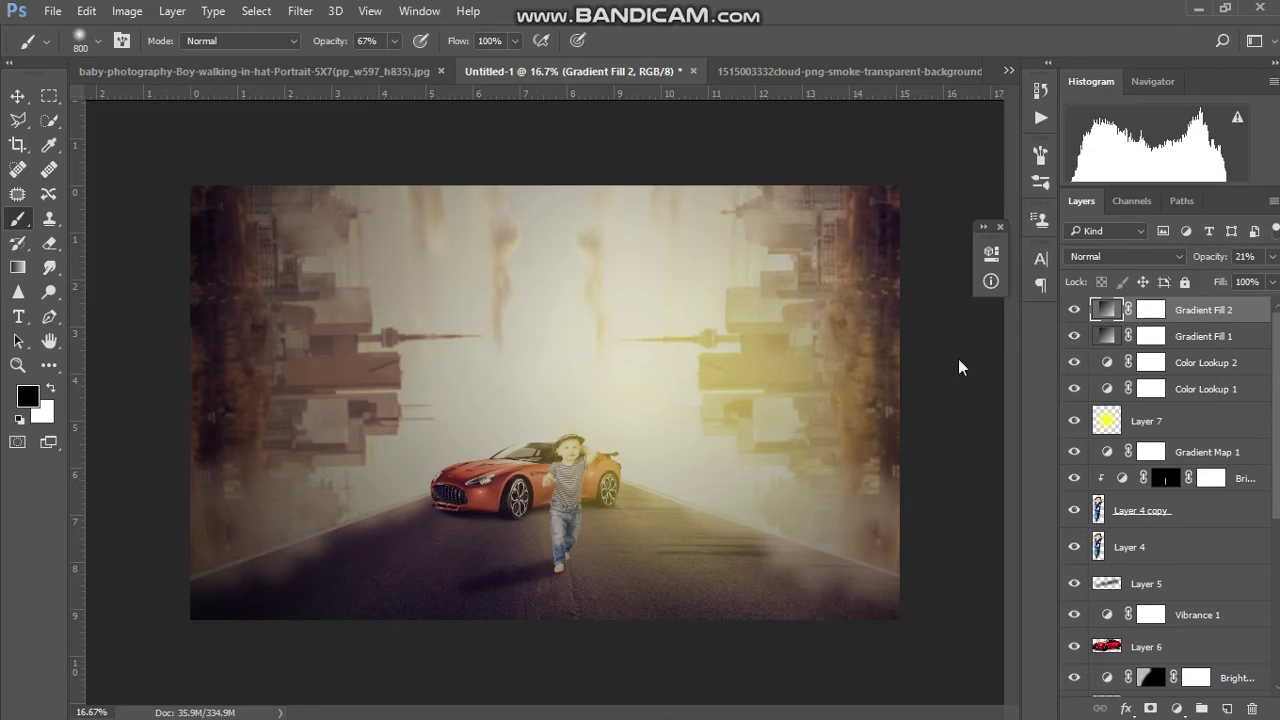
# Attempt to transform the gradient fill, dismiss the error, and begin rasterizing it.
pyautogui.hotkey('ctrl', 't')
pyautogui.click(625, 289)
pyautogui.click(548, 286)
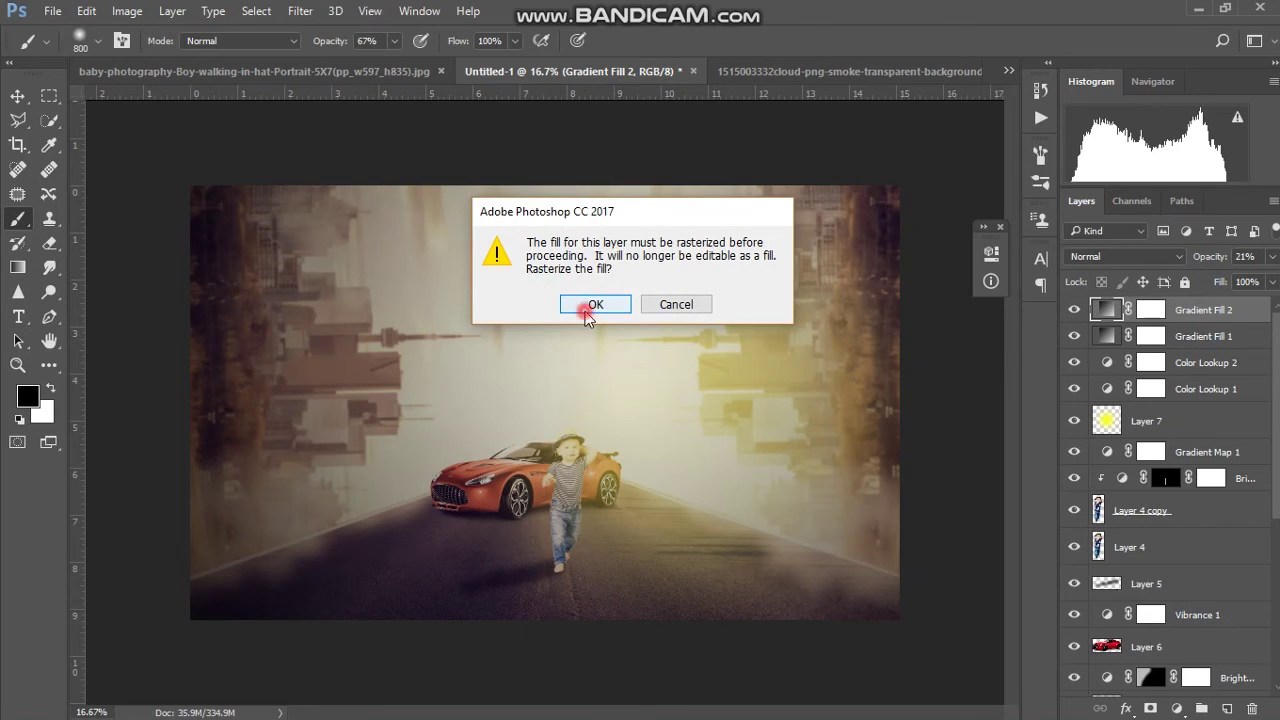
# Rasterize Gradient Fill 2 and squash its darkening gradient into the lower half of the image.
pyautogui.click(588, 311)
pyautogui.hotkey('ctrl', 't')
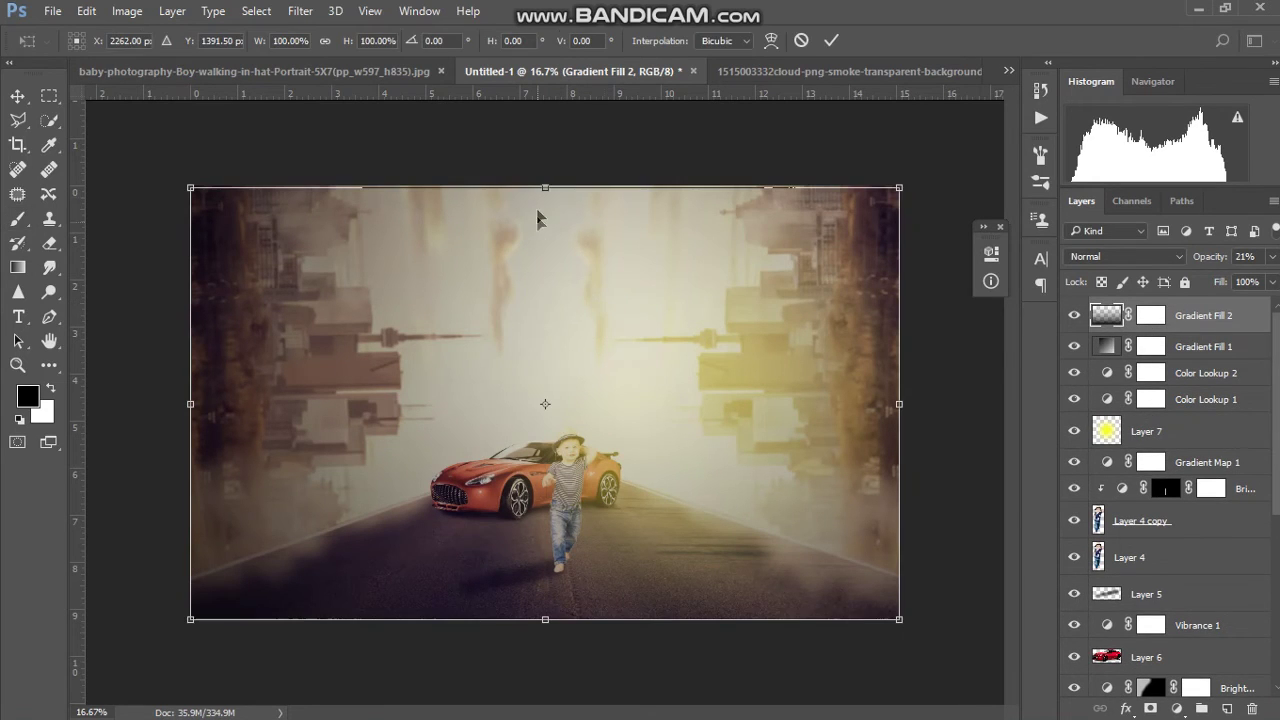
pyautogui.moveTo(545, 190); pyautogui.dragTo(529, 414)
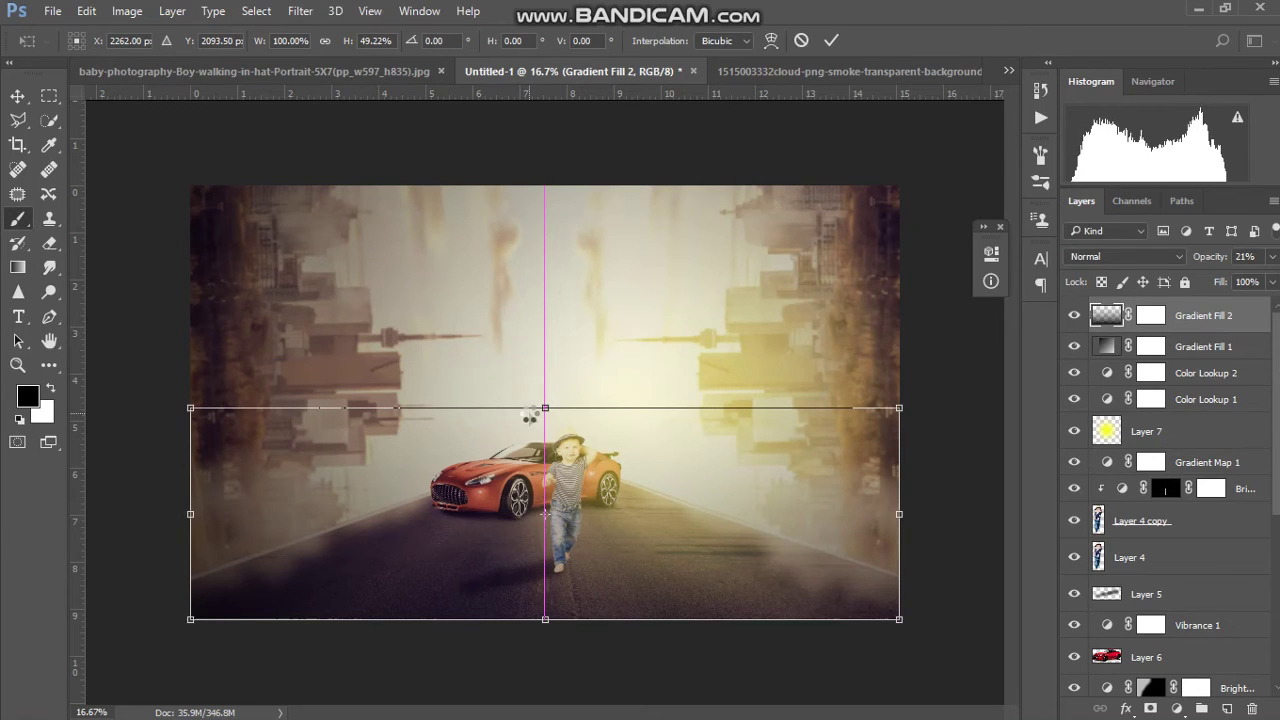
pyautogui.press('Return')
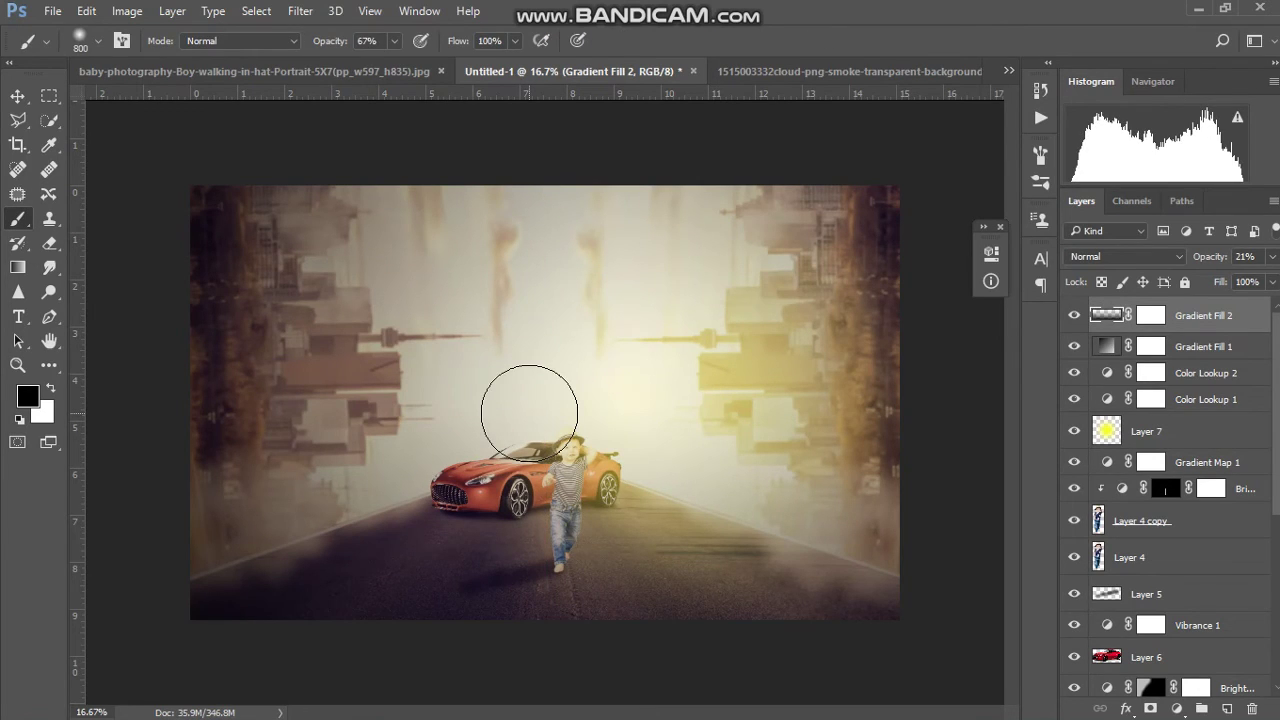
# Rasterize the Gradient Fill 1 vignette layer and set a 2000px Eraser.
pyautogui.press('e')
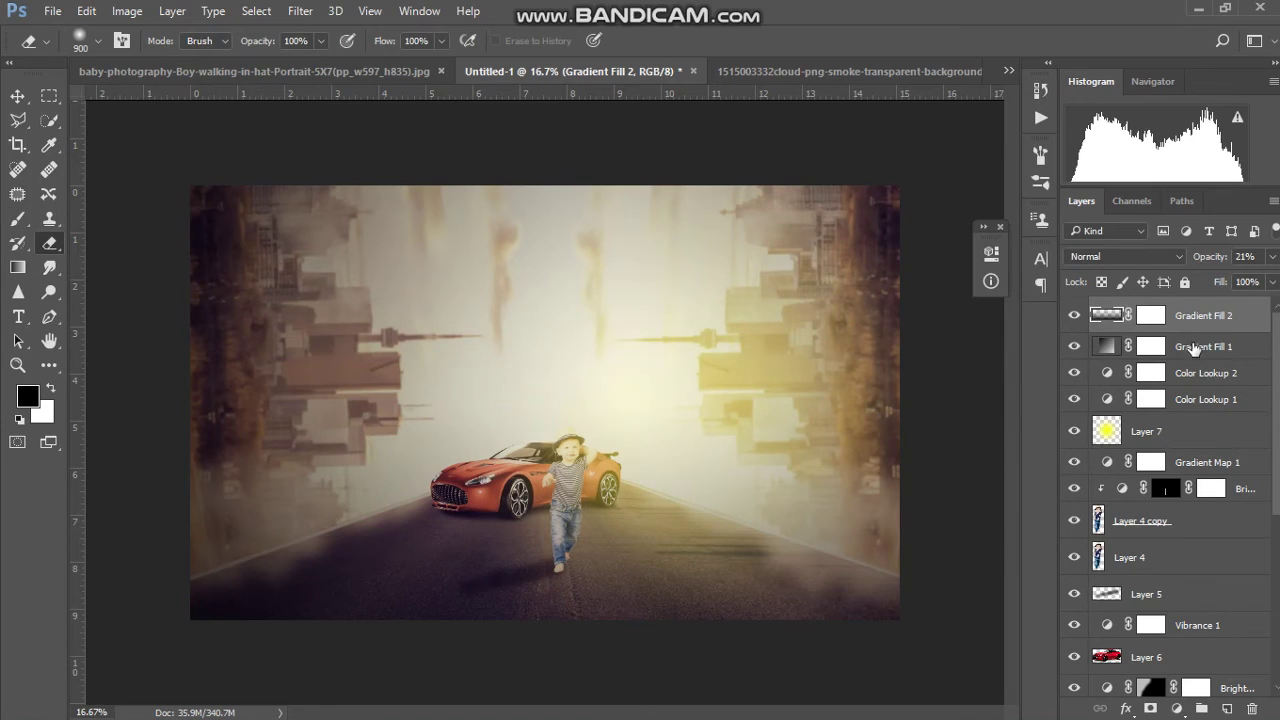
pyautogui.click(1192, 349)
pyautogui.click(703, 307)
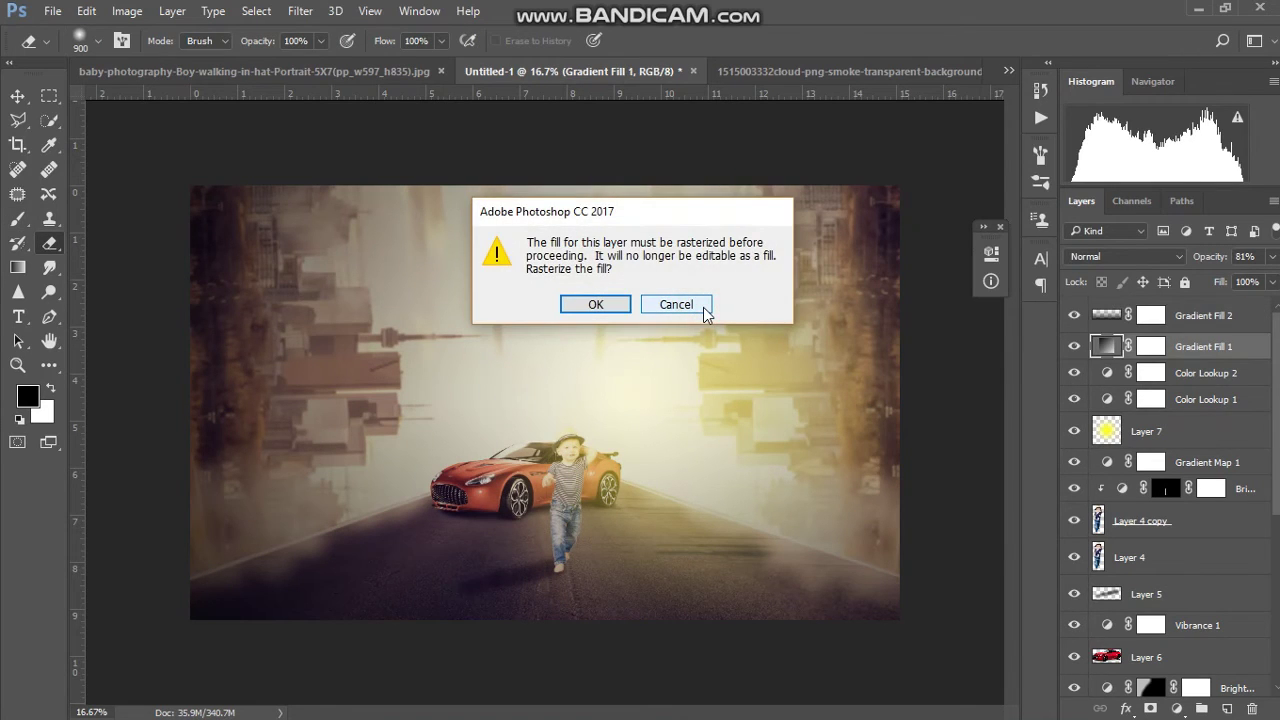
pyautogui.click(703, 307)
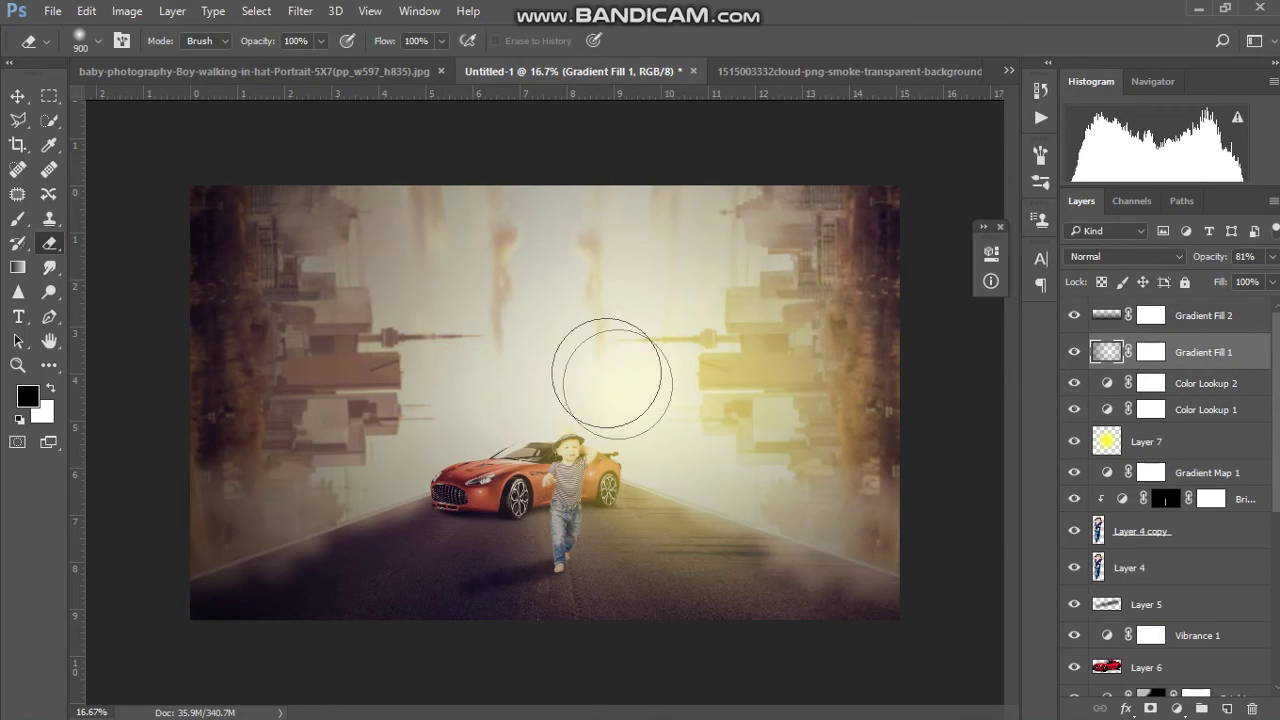
pyautogui.press(']')
pyautogui.press(']')
pyautogui.press(']')
pyautogui.press(']')
pyautogui.press(']')
pyautogui.press(']')
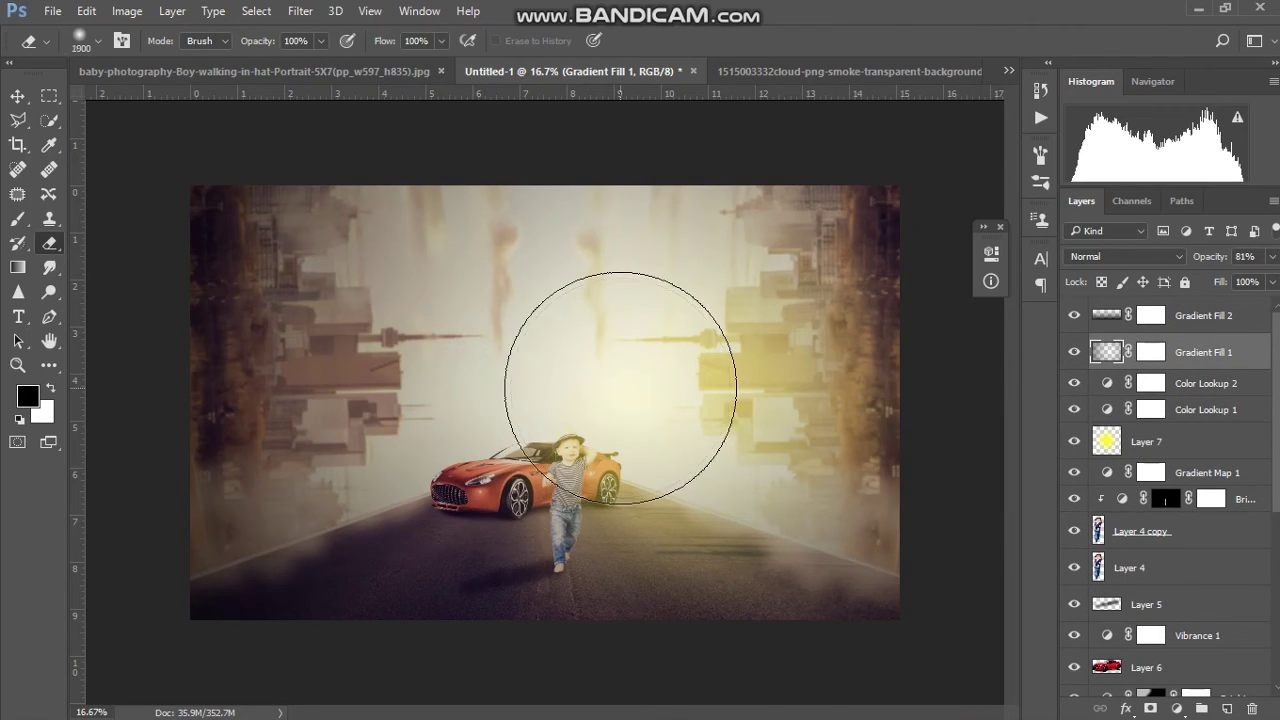
pyautogui.press(']')
# Erase the vignette darkness from the centre around the boy, car and road.
pyautogui.click(648, 423)
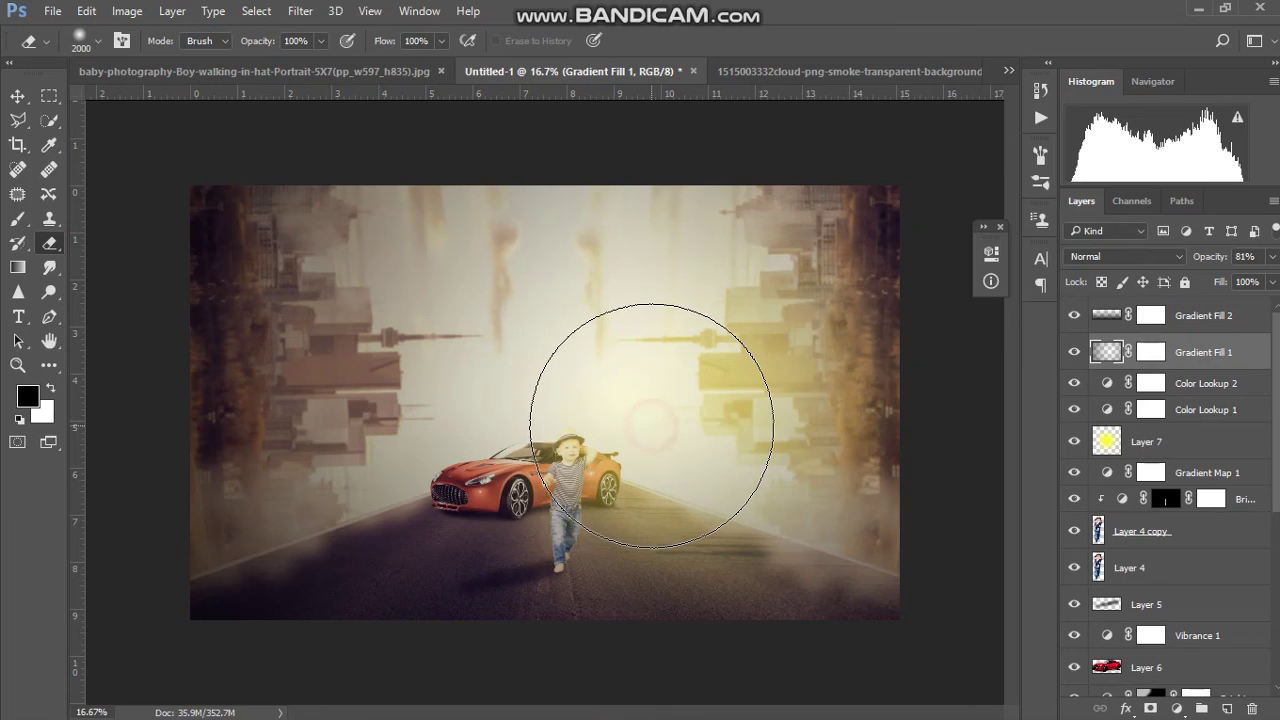
pyautogui.click(608, 420)
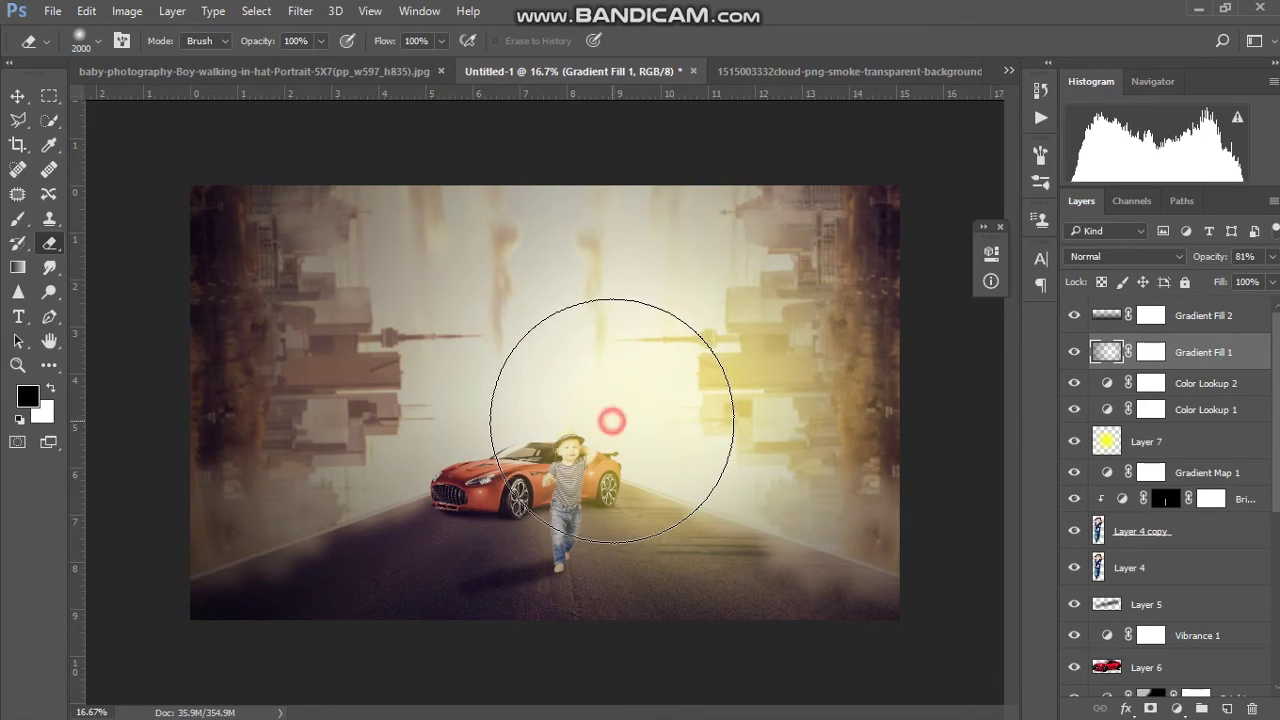
pyautogui.click(619, 447)
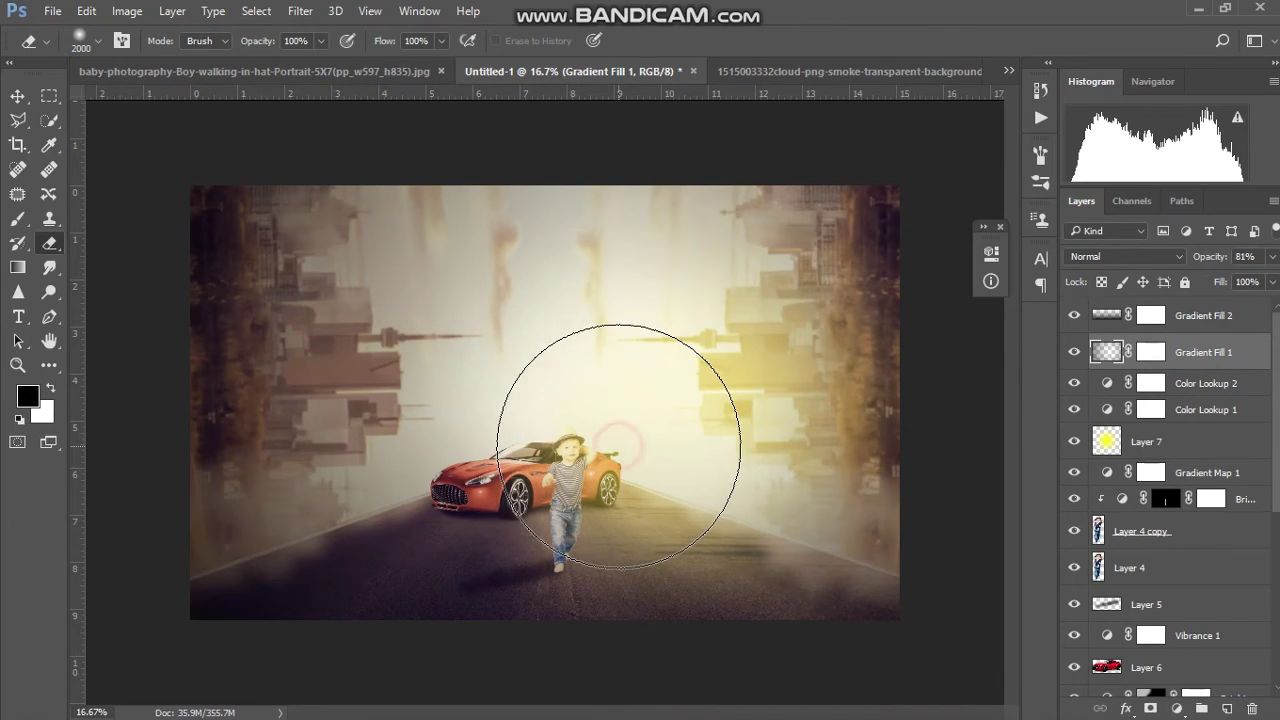
pyautogui.click(696, 466)
pyautogui.click(580, 458)
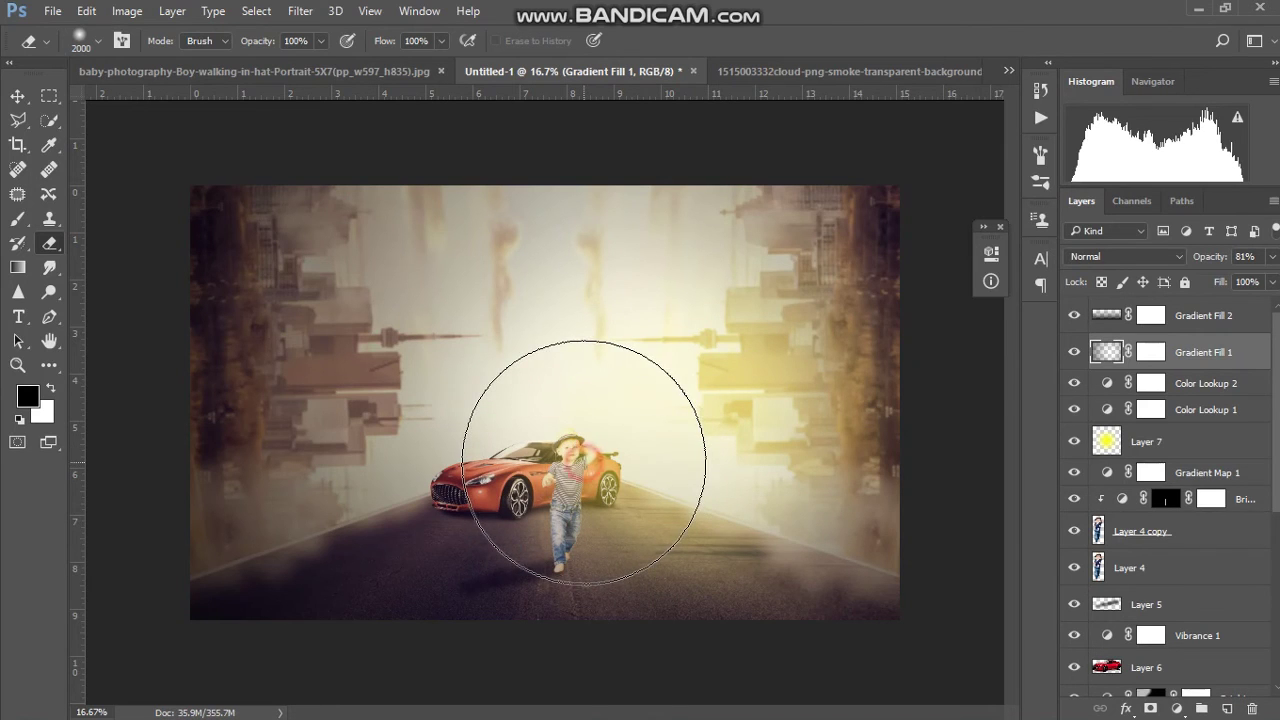
pyautogui.click(1234, 316)
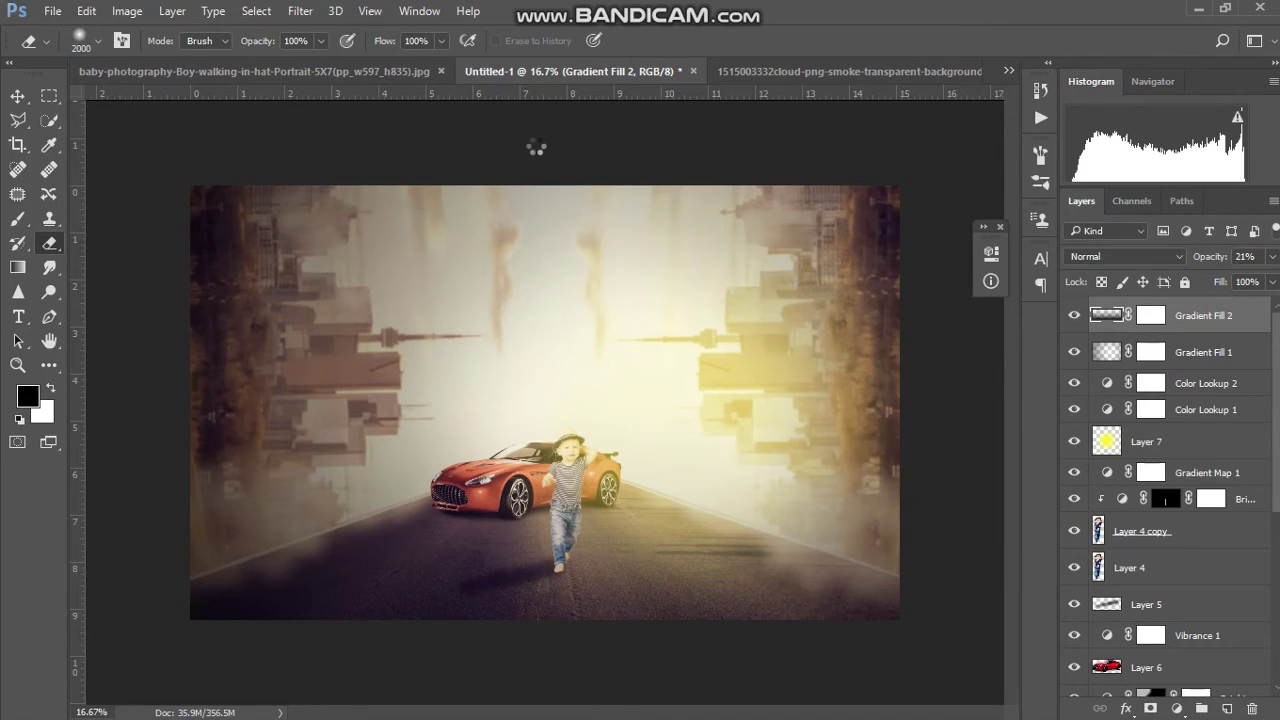
# Launch Nik Collection's Color Efex Pro 4 filter on the merged Layer 8.
pyautogui.click(303, 14)
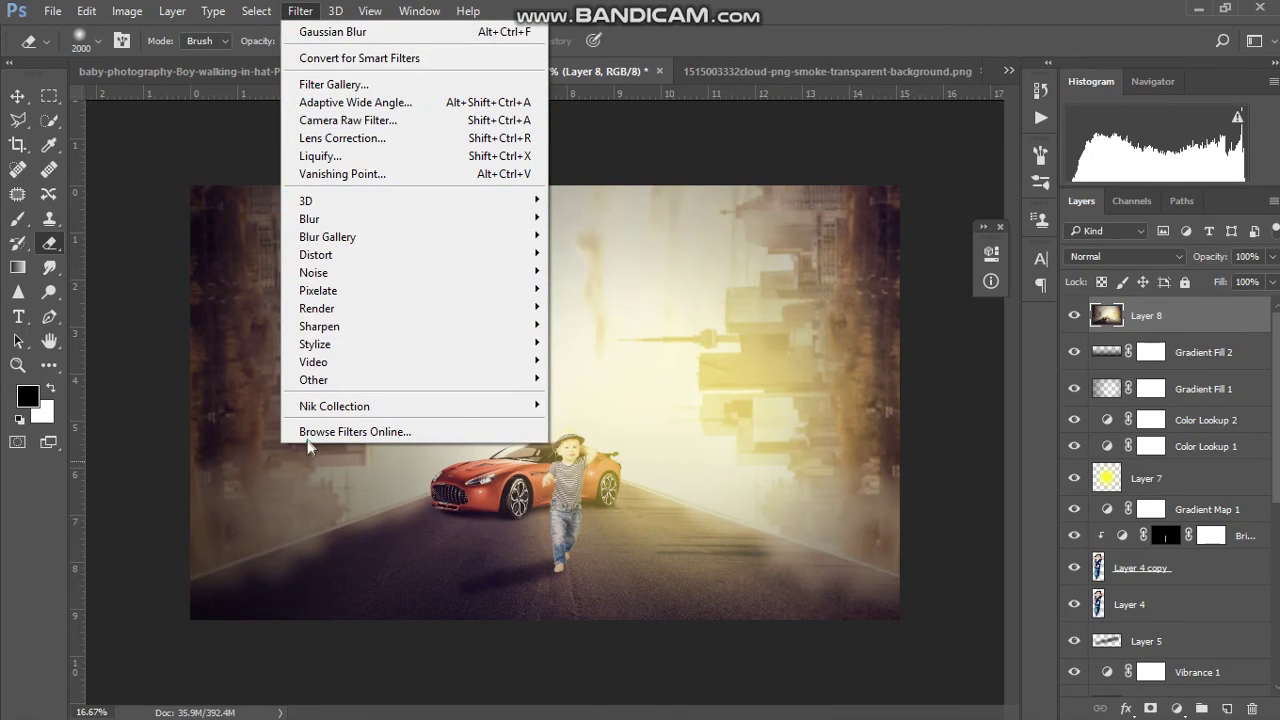
pyautogui.moveTo(334, 406)
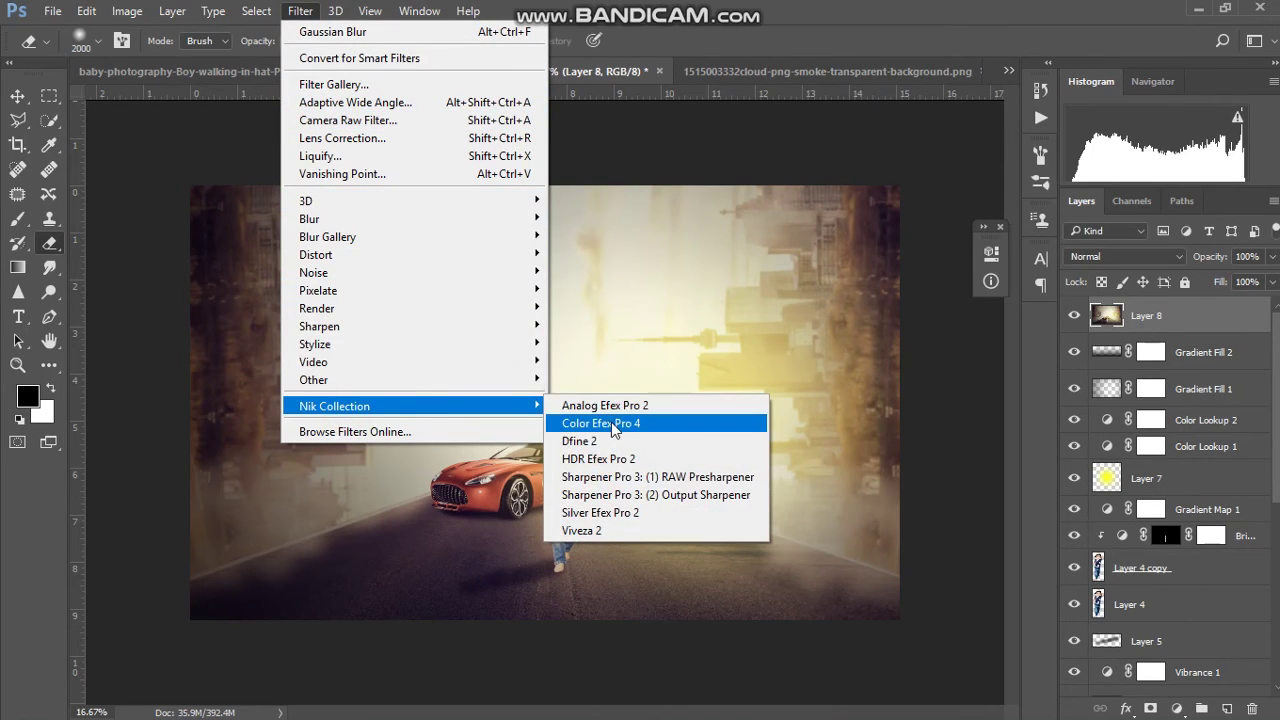
pyautogui.click(611, 422)
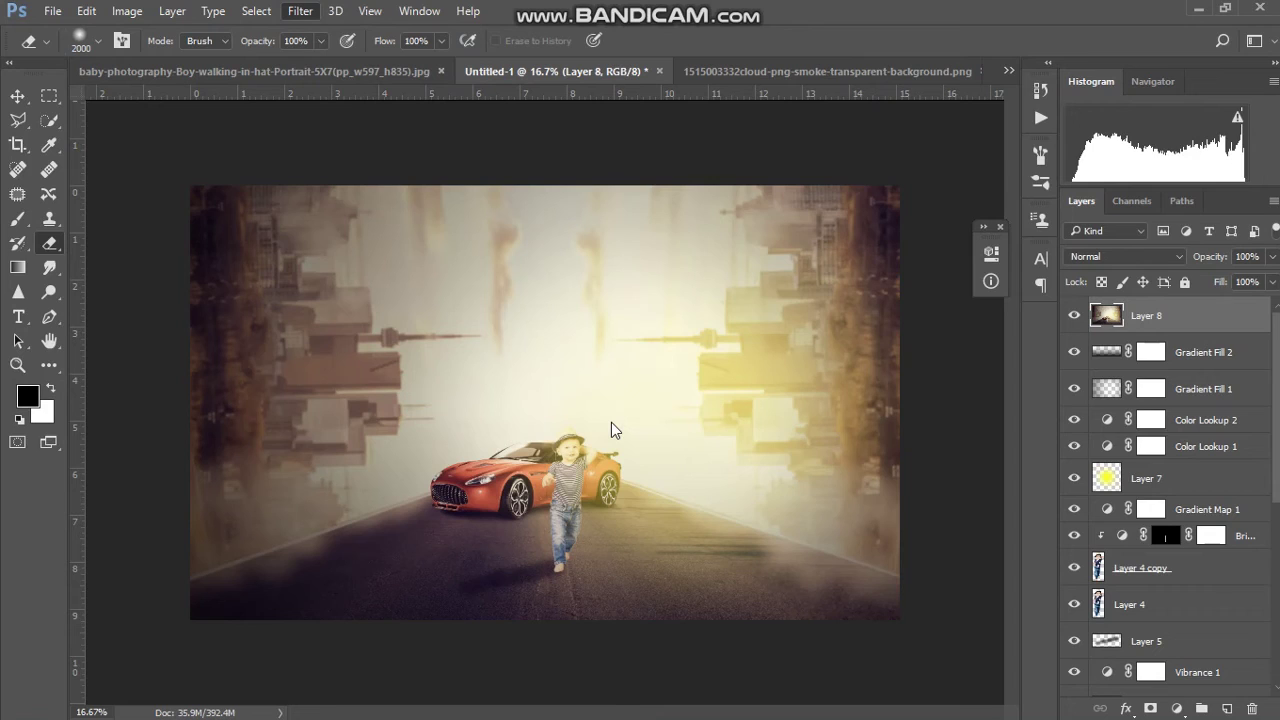
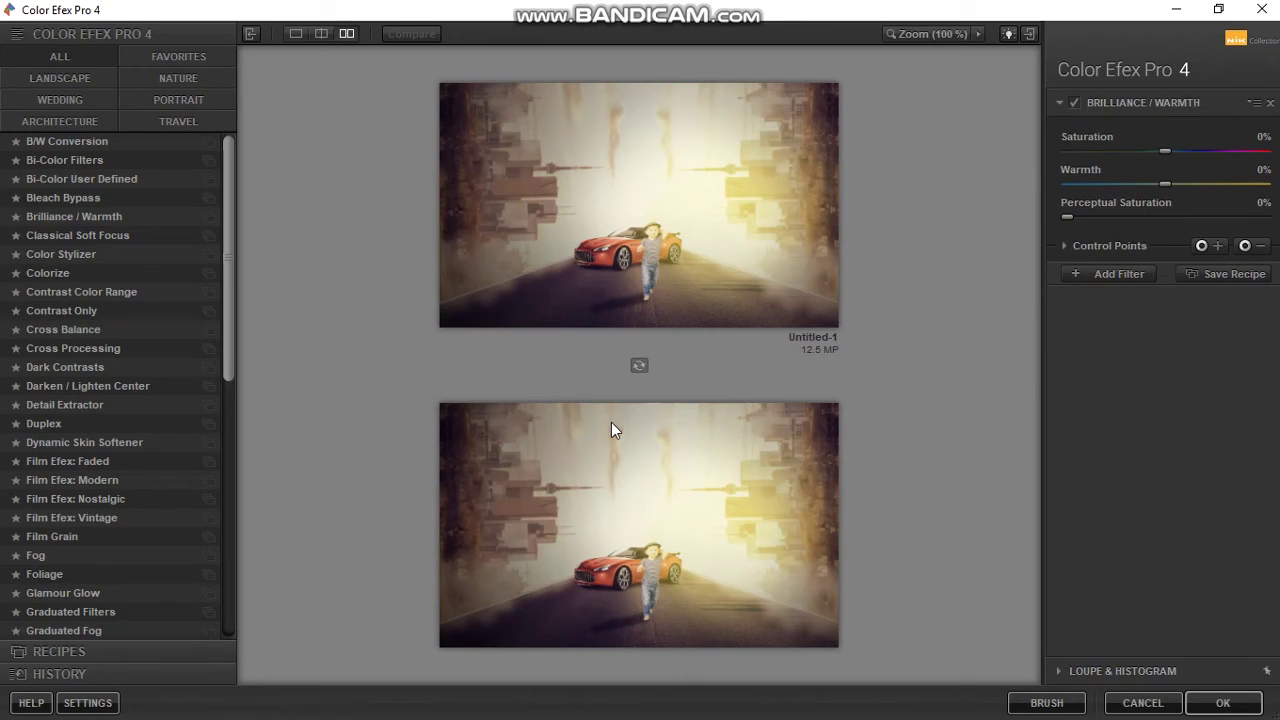
# In single-image view, add Cross Processing after Brilliance / Warmth, then add another empty filter slot.
pyautogui.click(303, 37)
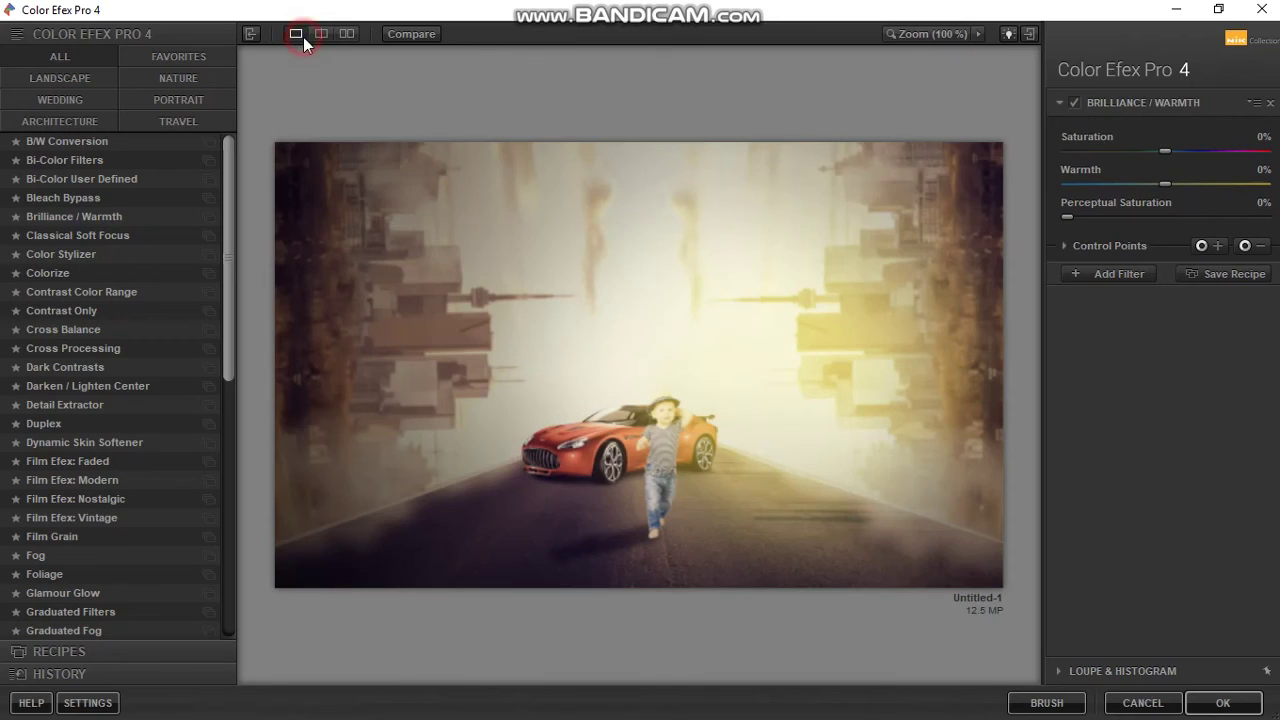
pyautogui.click(1115, 278)
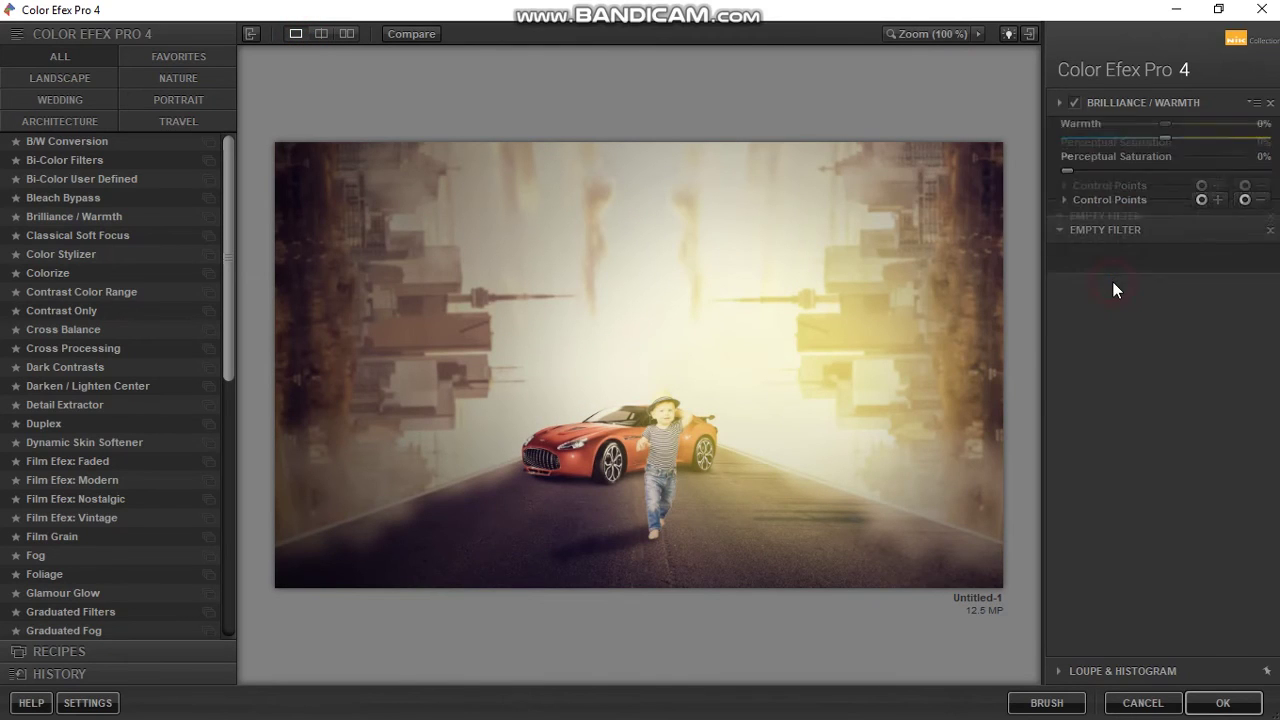
pyautogui.click(64, 349)
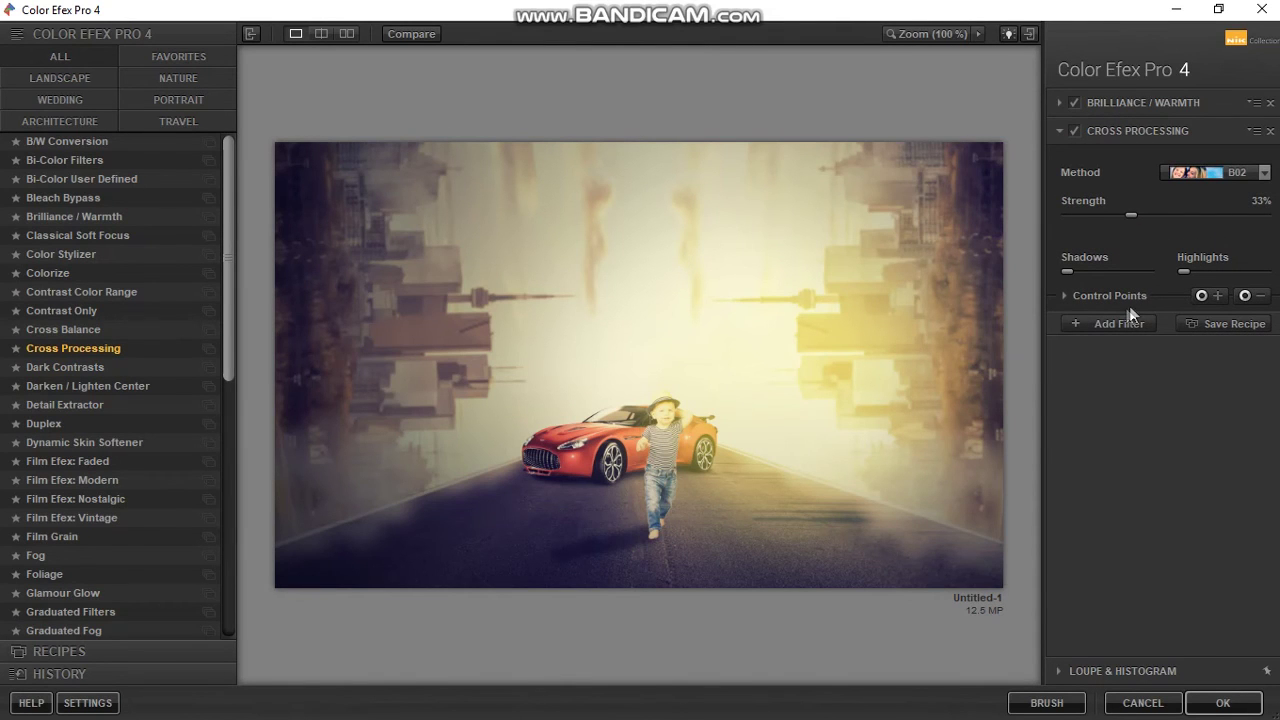
pyautogui.click(1121, 324)
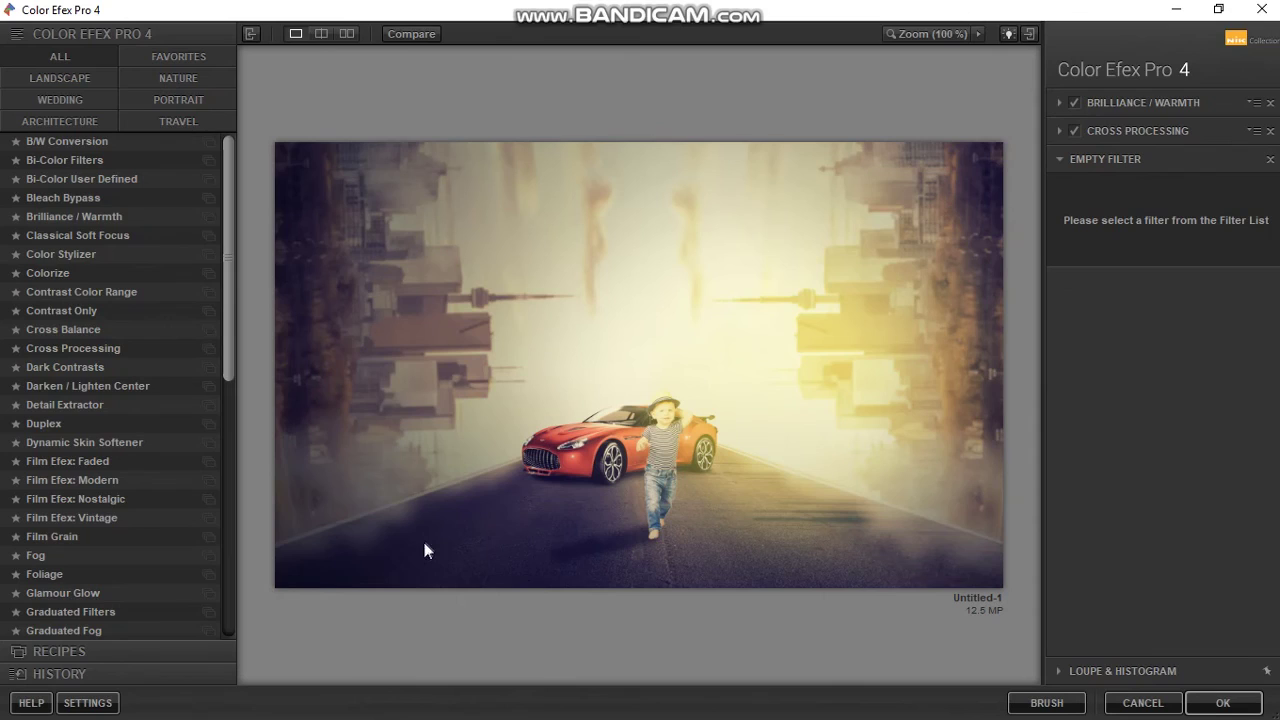
pyautogui.click(224, 628)
# Add Tonal Contrast with Highlights -100%, Midtones 24%, Shadows -22% and Saturation -11%.
pyautogui.click(126, 575)
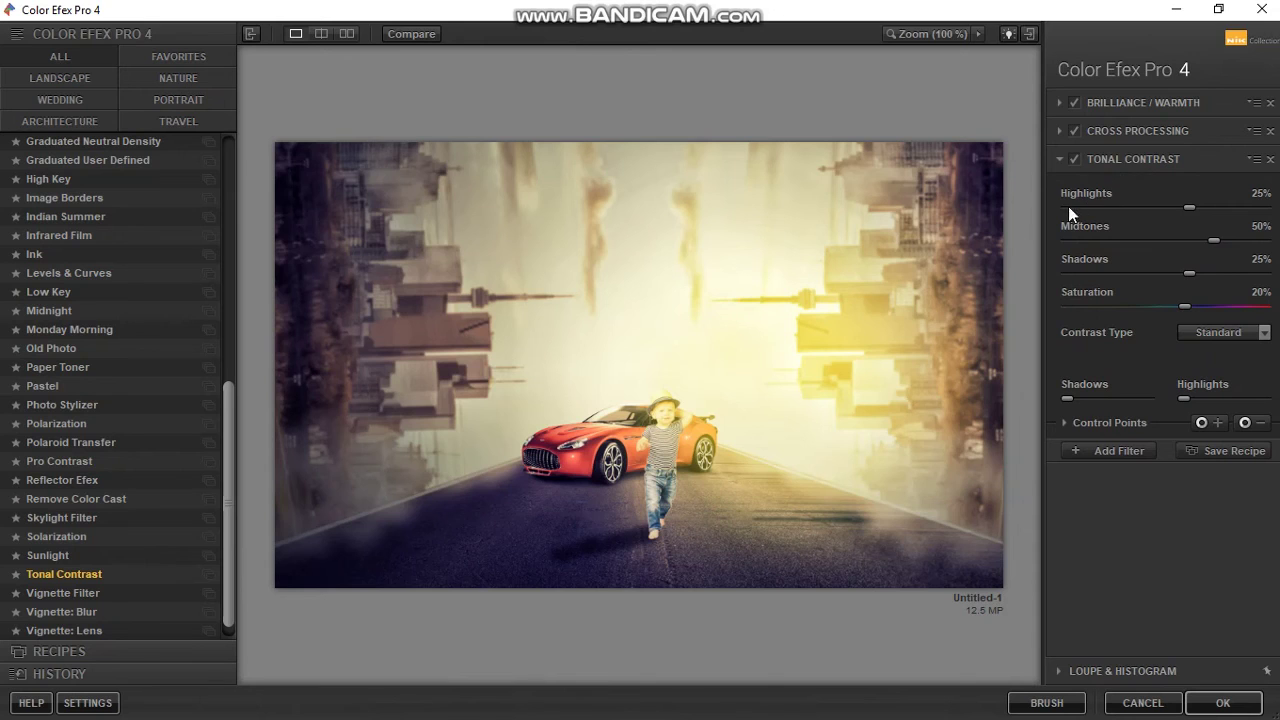
pyautogui.click(1061, 209)
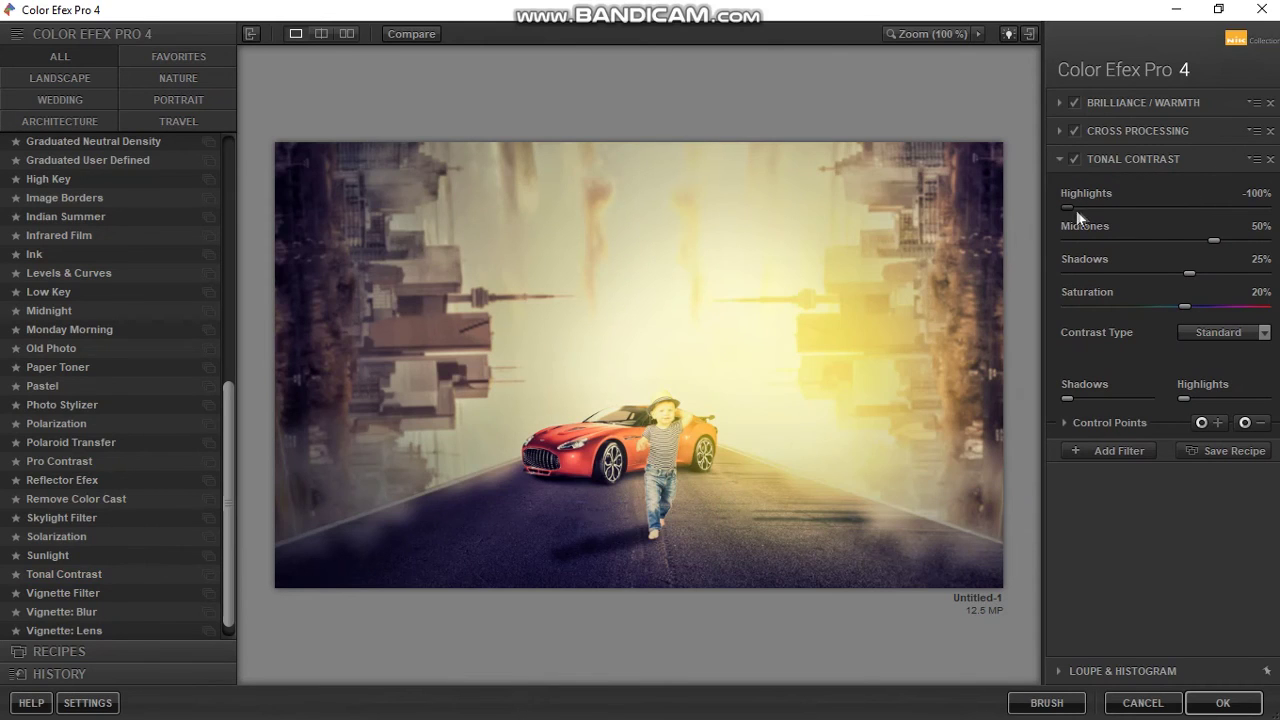
pyautogui.click(1172, 239)
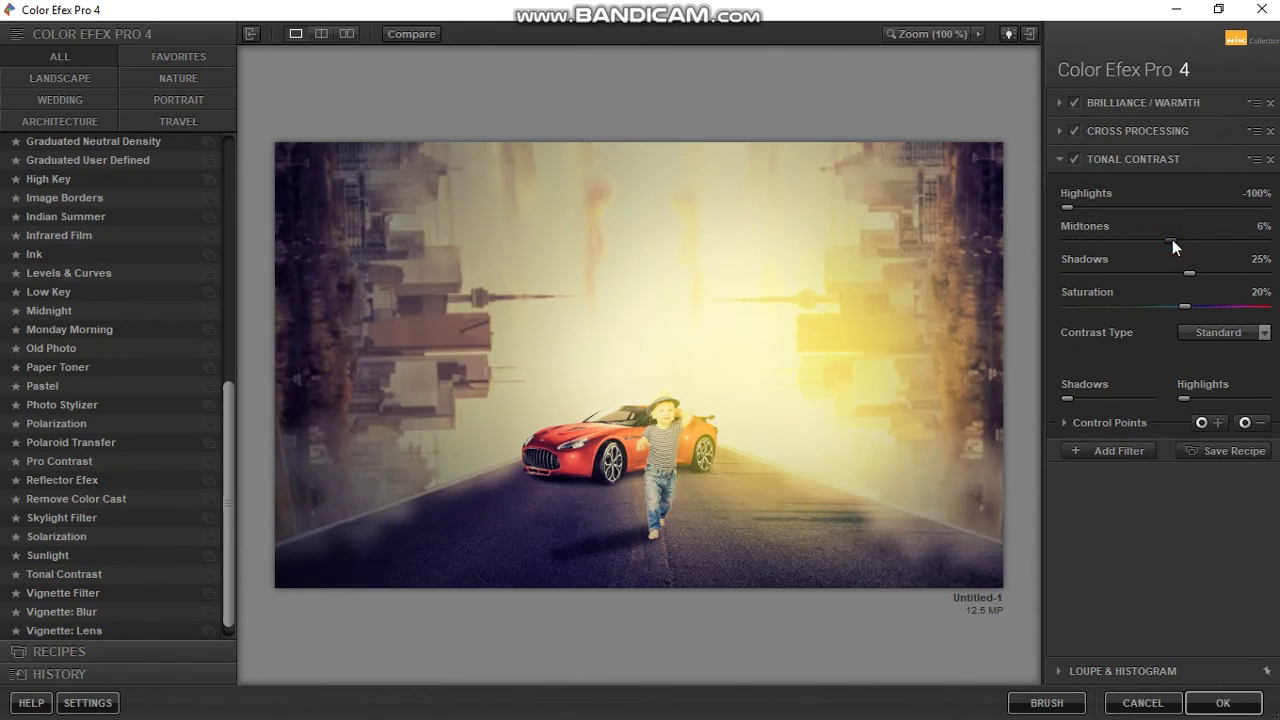
pyautogui.moveTo(1172, 239); pyautogui.dragTo(1183, 240)
pyautogui.click(1163, 305)
pyautogui.moveTo(1161, 303); pyautogui.dragTo(1156, 305)
pyautogui.click(1162, 272)
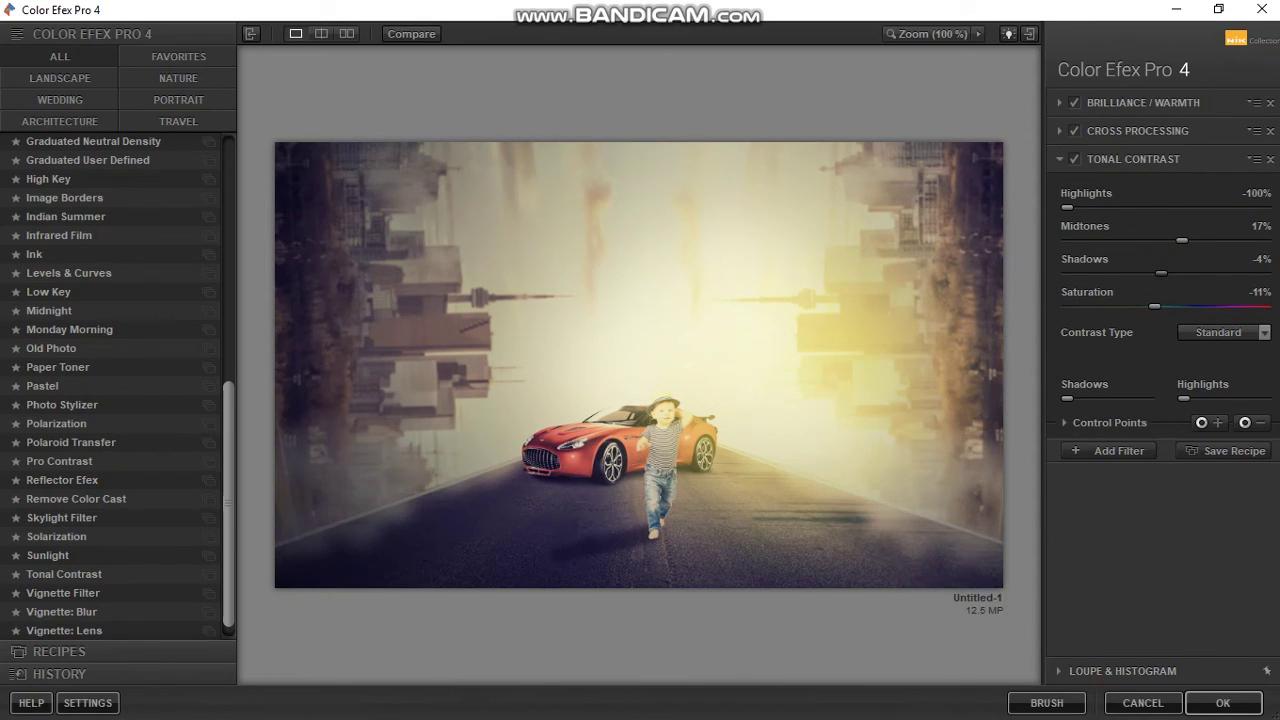
pyautogui.click(1145, 274)
pyautogui.click(1190, 240)
# Compare the image with and without Tonal Contrast, leave it disabled, and apply the filter stack.
pyautogui.click(1075, 160)
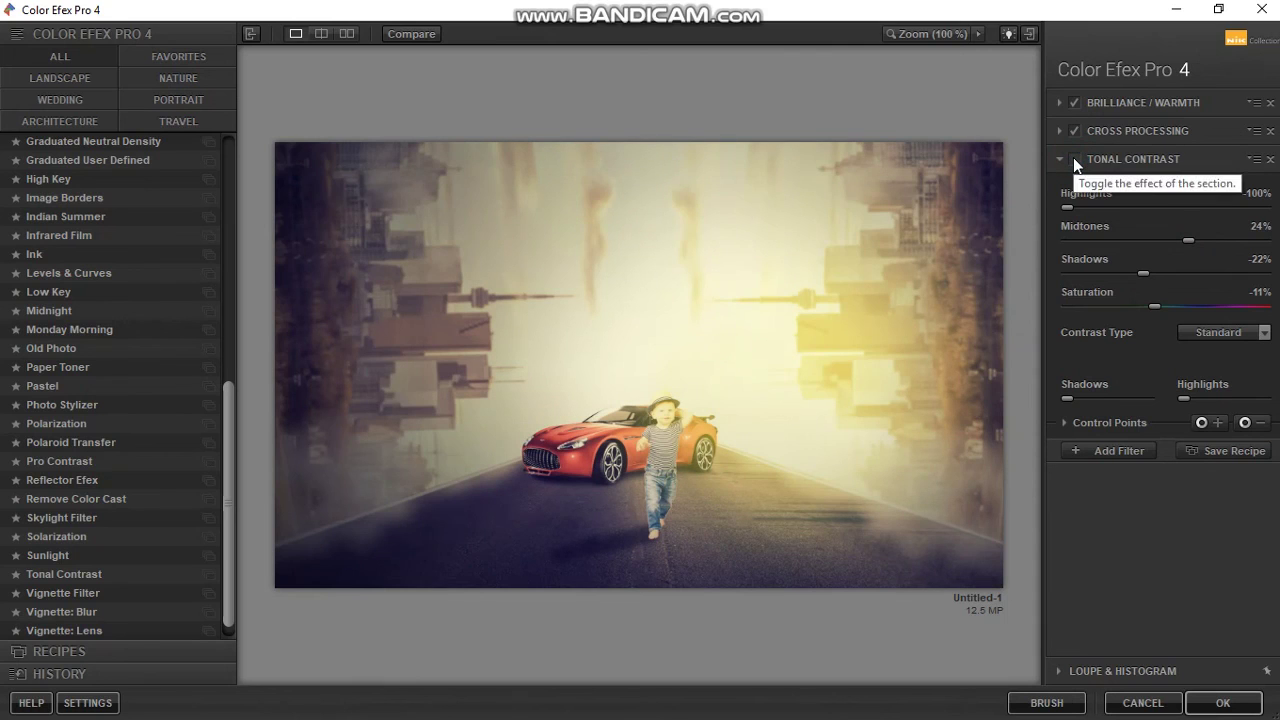
pyautogui.click(1075, 160)
pyautogui.click(1075, 160)
pyautogui.click(1075, 160)
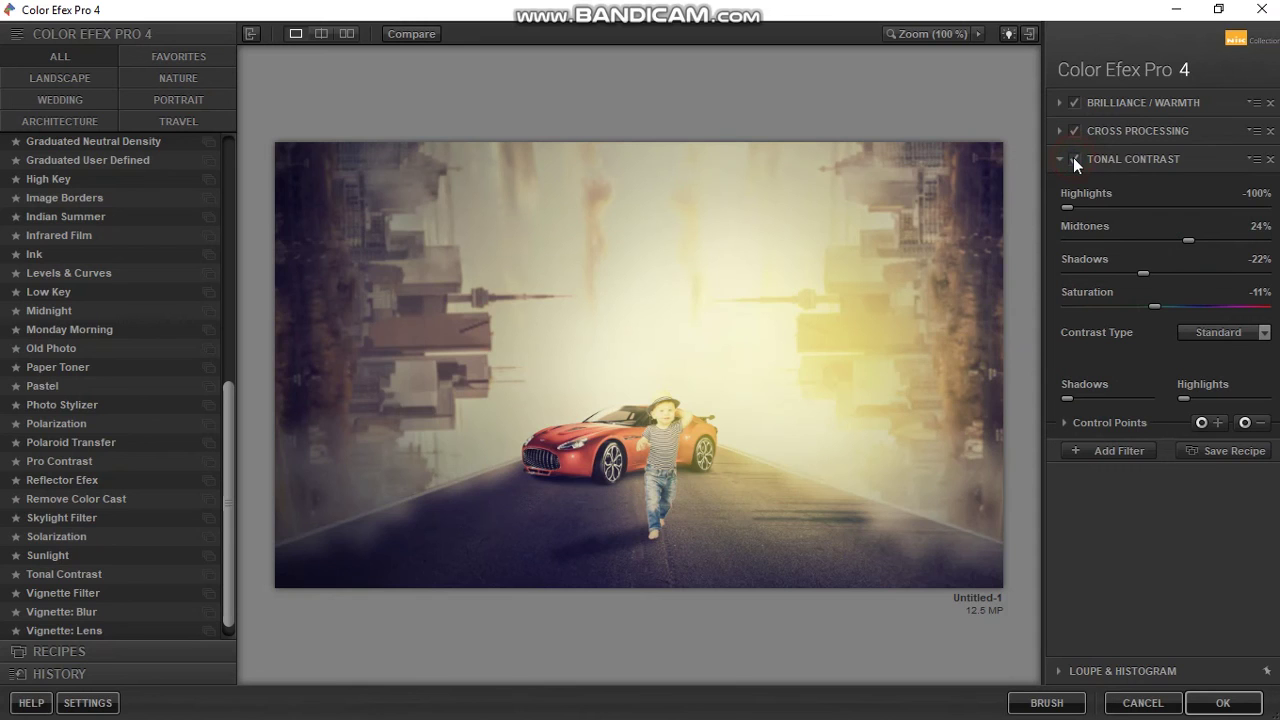
pyautogui.click(1075, 160)
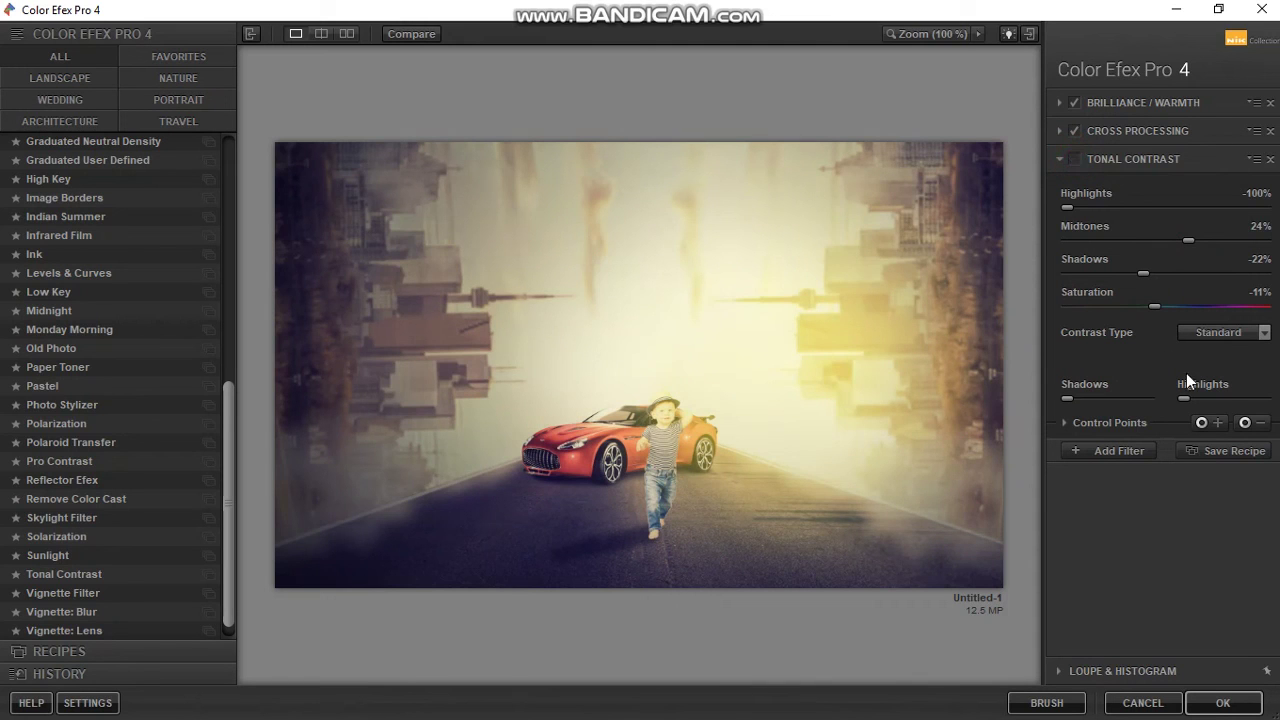
pyautogui.click(1222, 703)
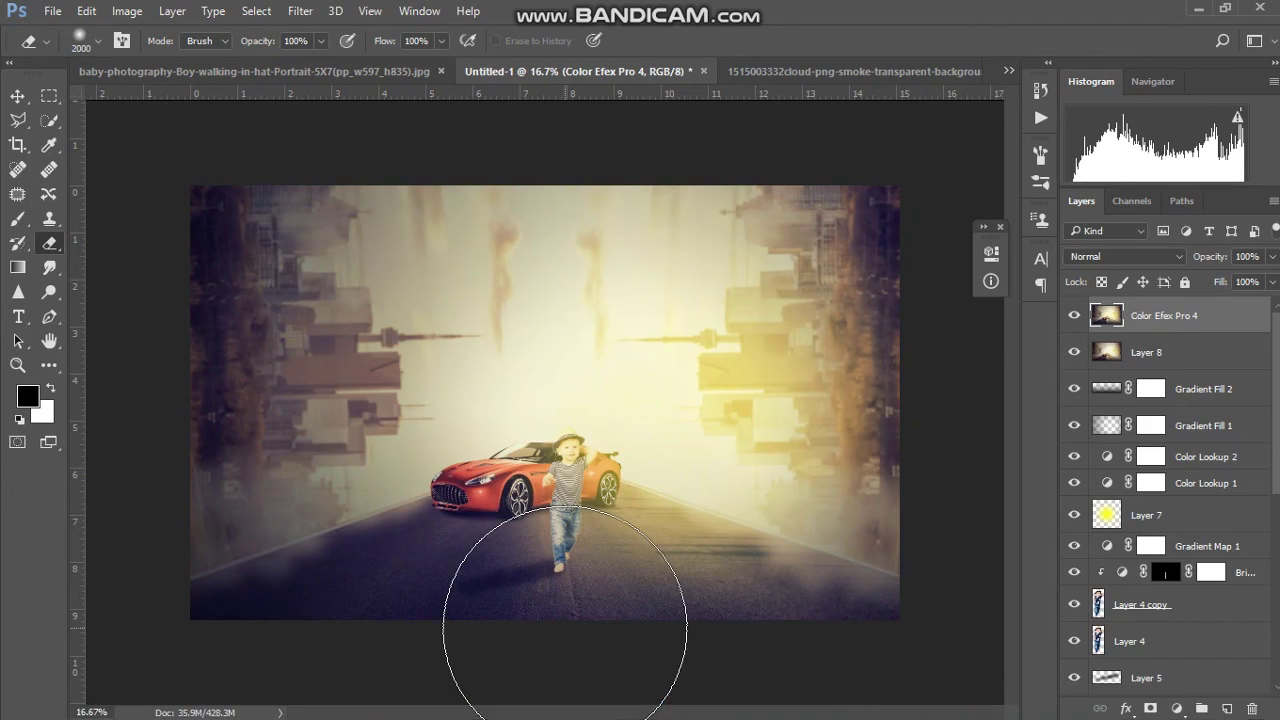
# Duplicate the Color Efex Pro 4 layer and close the cloud-smoke PNG document.
pyautogui.click(49, 12)
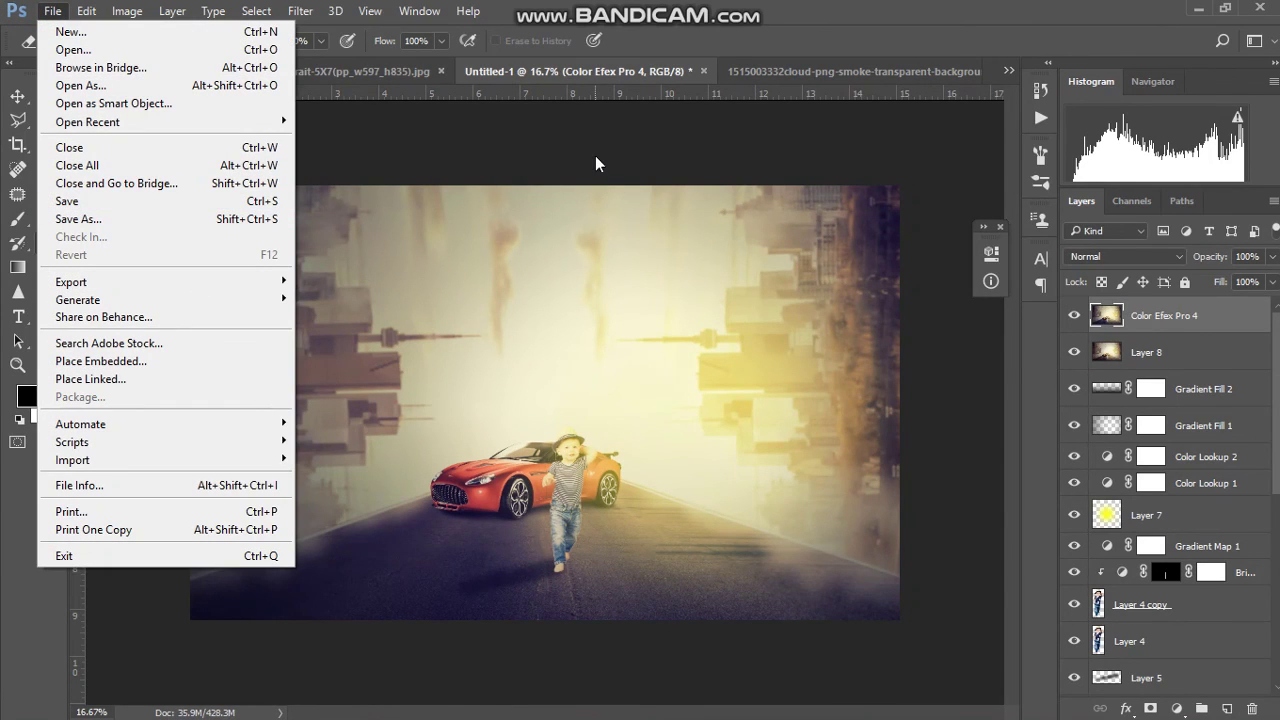
pyautogui.click(707, 122)
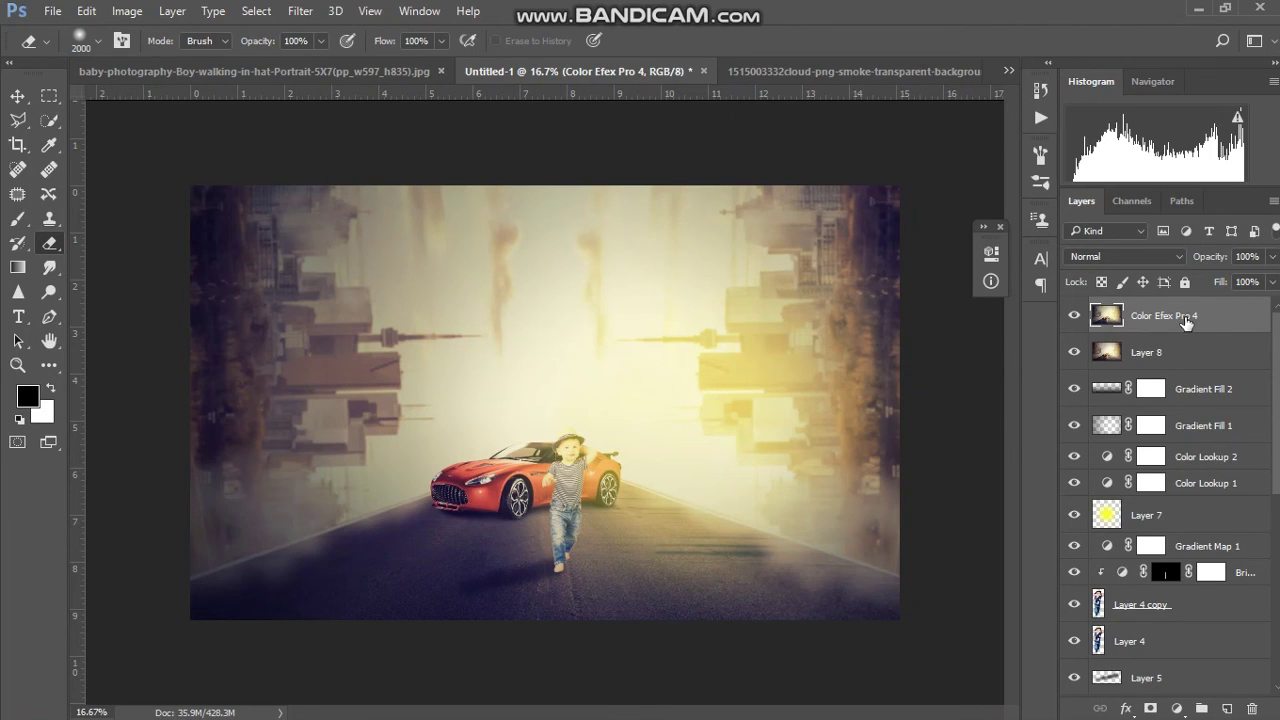
pyautogui.hotkey('ctrl', 'j')
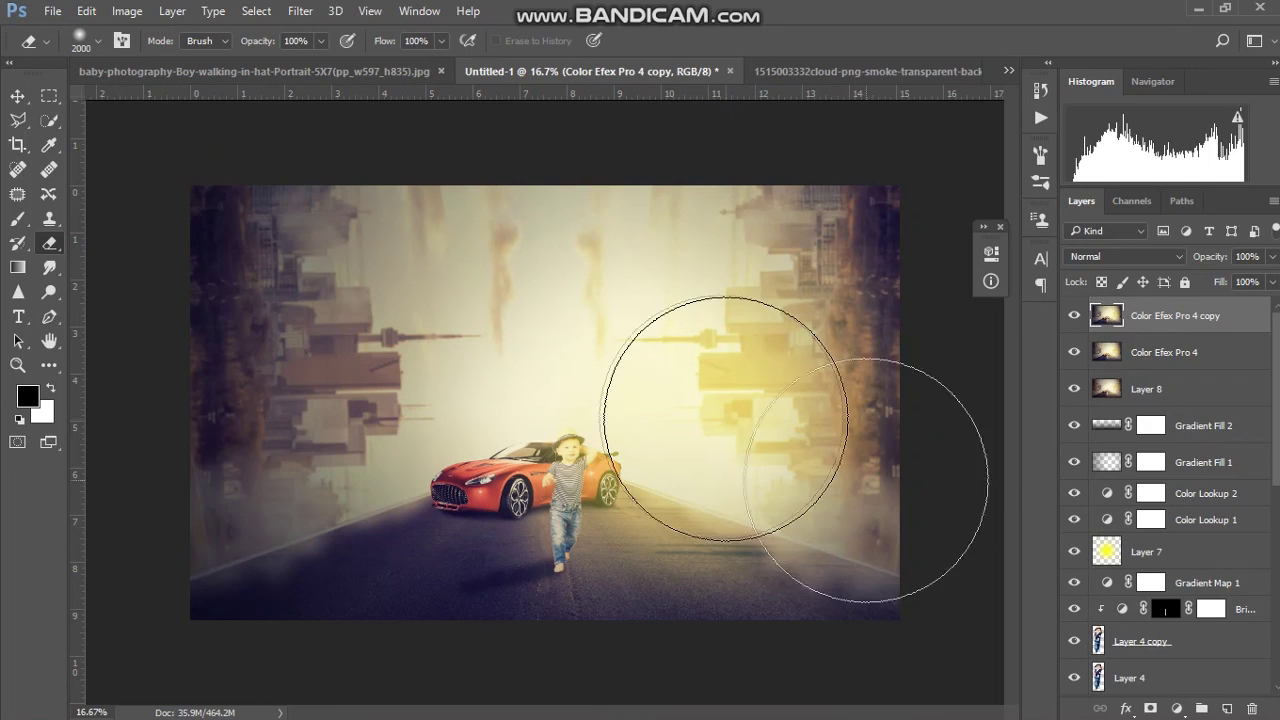
pyautogui.click(909, 73)
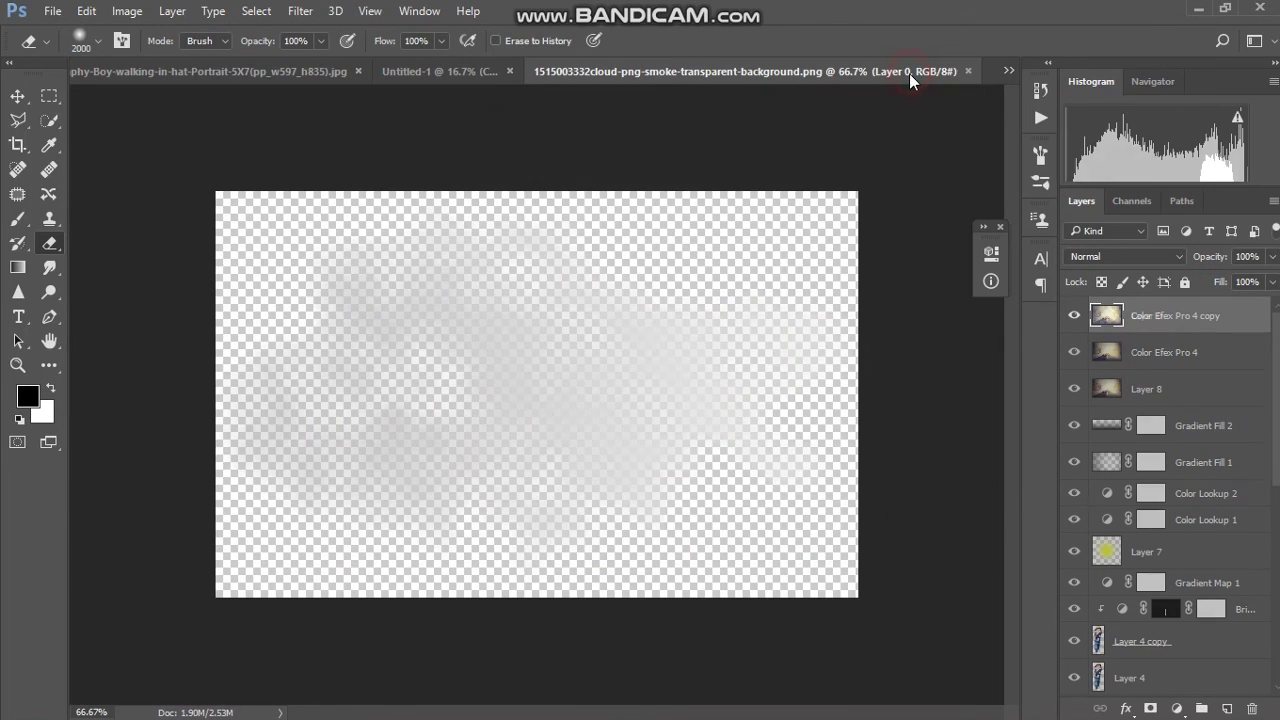
pyautogui.click(966, 72)
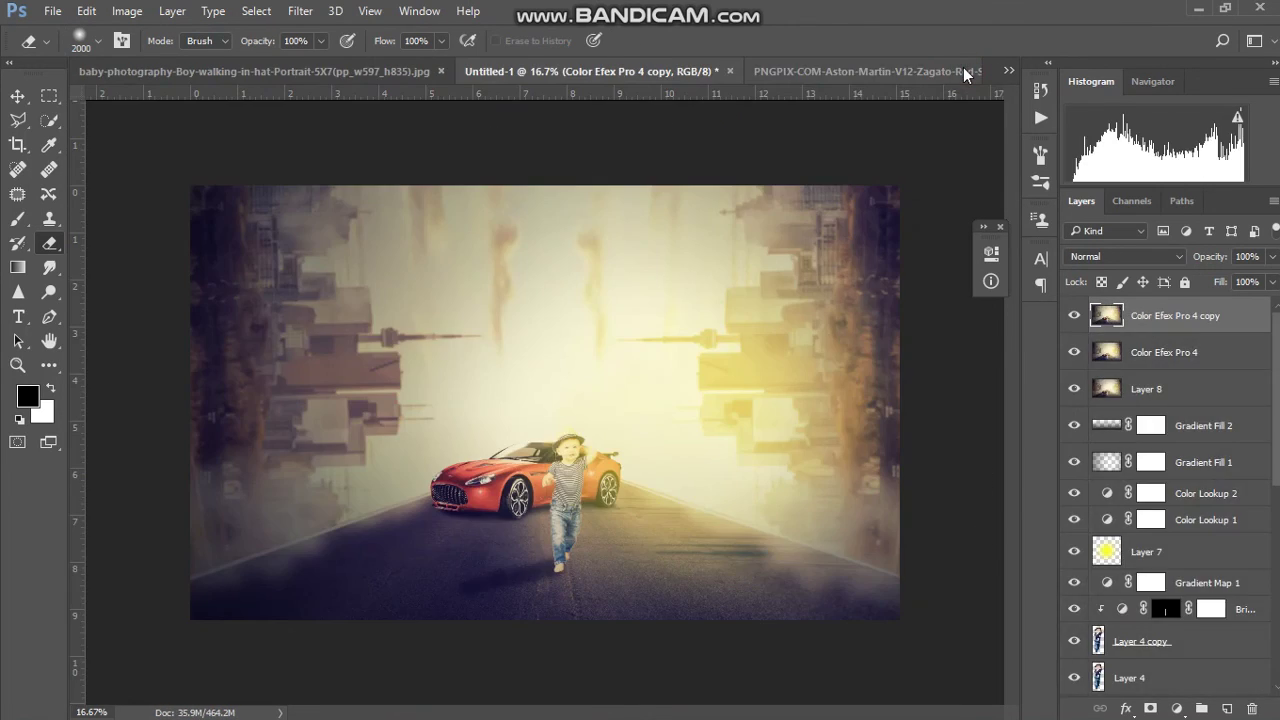
# Open the light_effect image from Pictures > protrait images.
pyautogui.hotkey('ctrl', 'o')
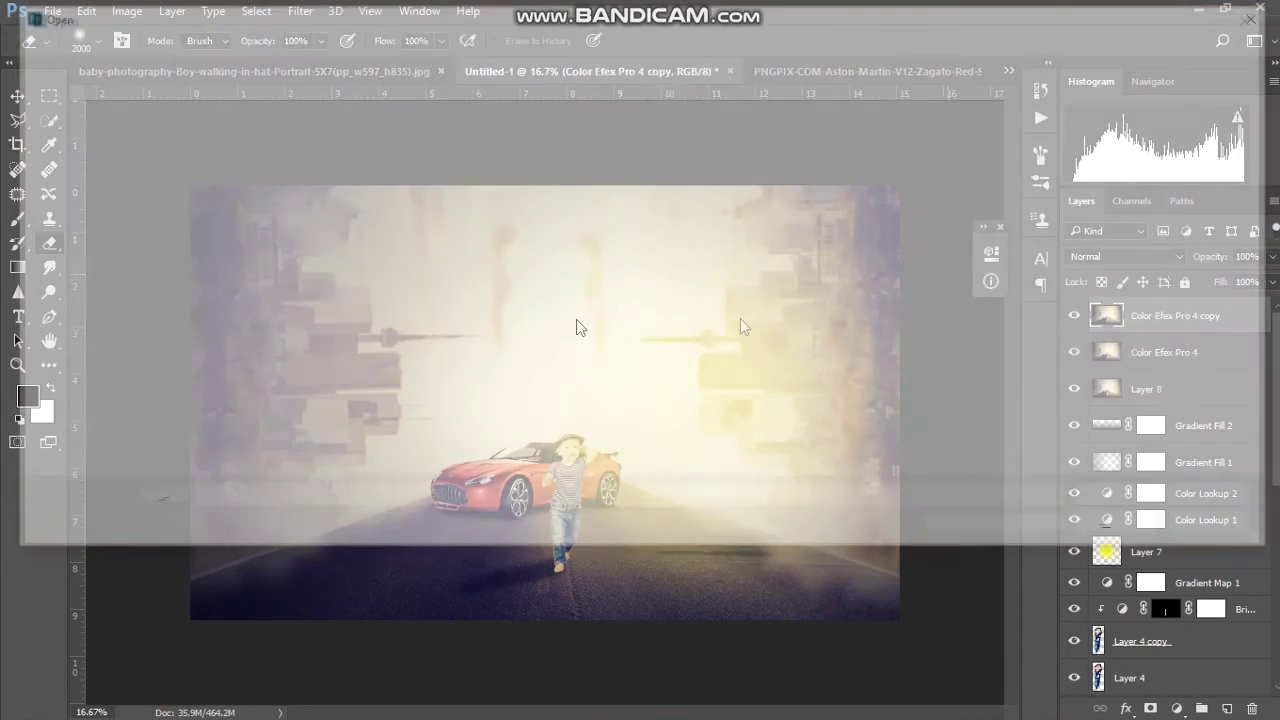
pyautogui.moveTo(548, 313); pyautogui.dragTo(232, 70)
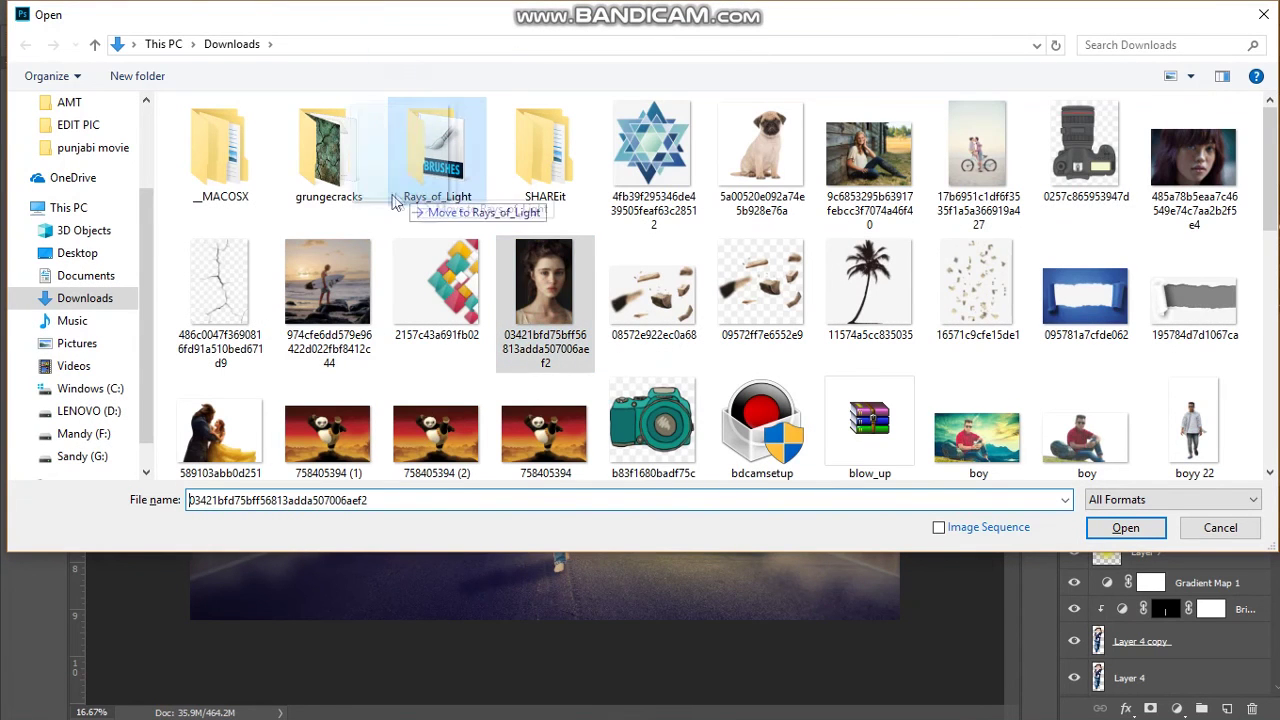
pyautogui.moveTo(232, 70); pyautogui.dragTo(80, 348)
pyautogui.click(78, 344)
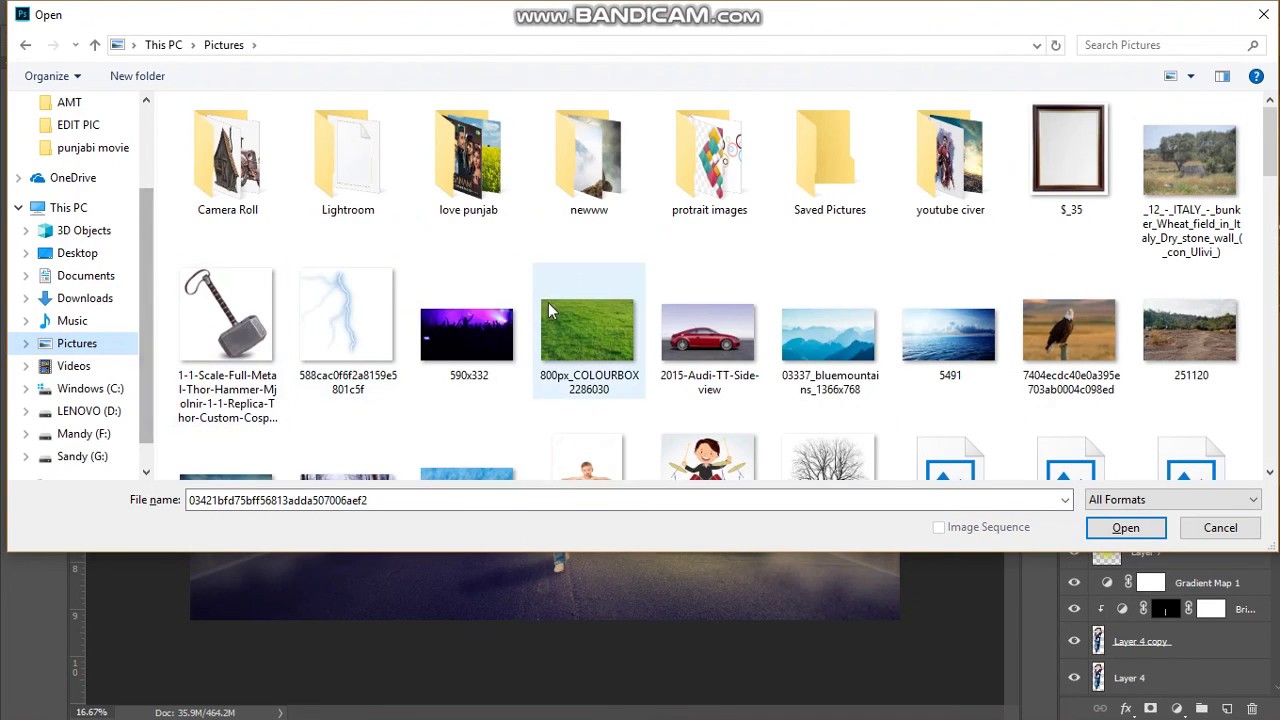
pyautogui.click(676, 187)
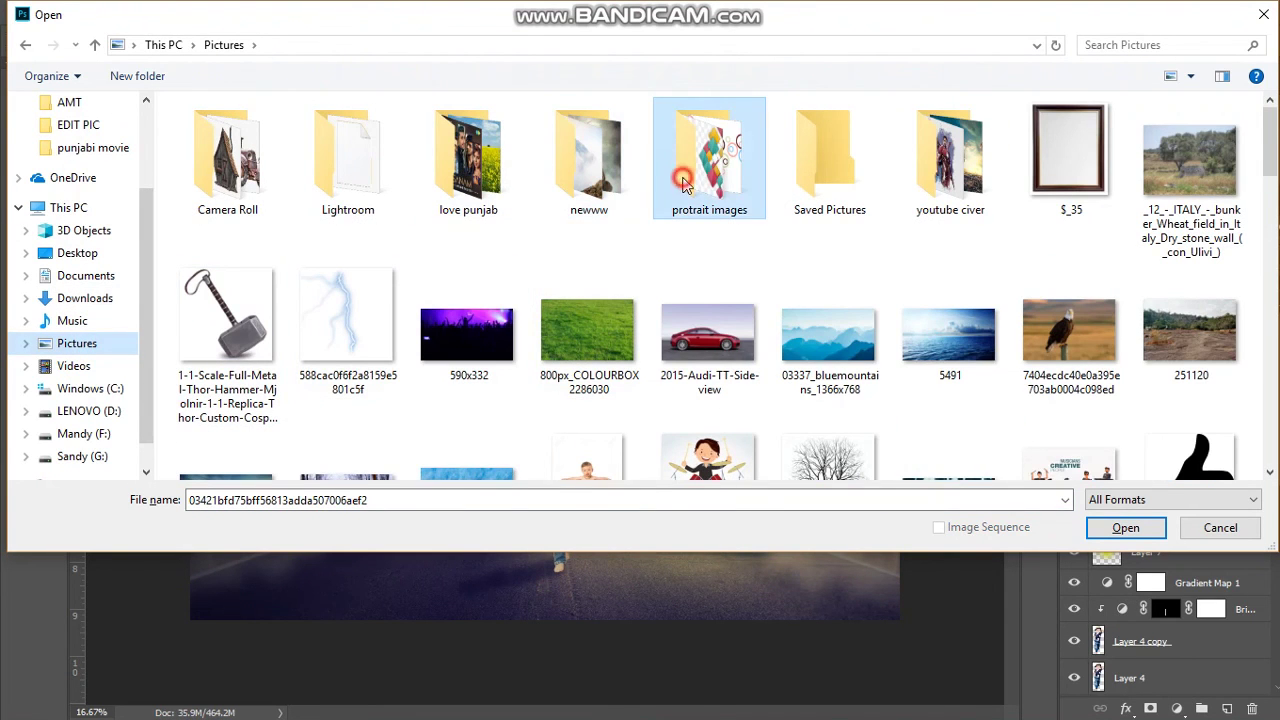
pyautogui.doubleClick(700, 168)
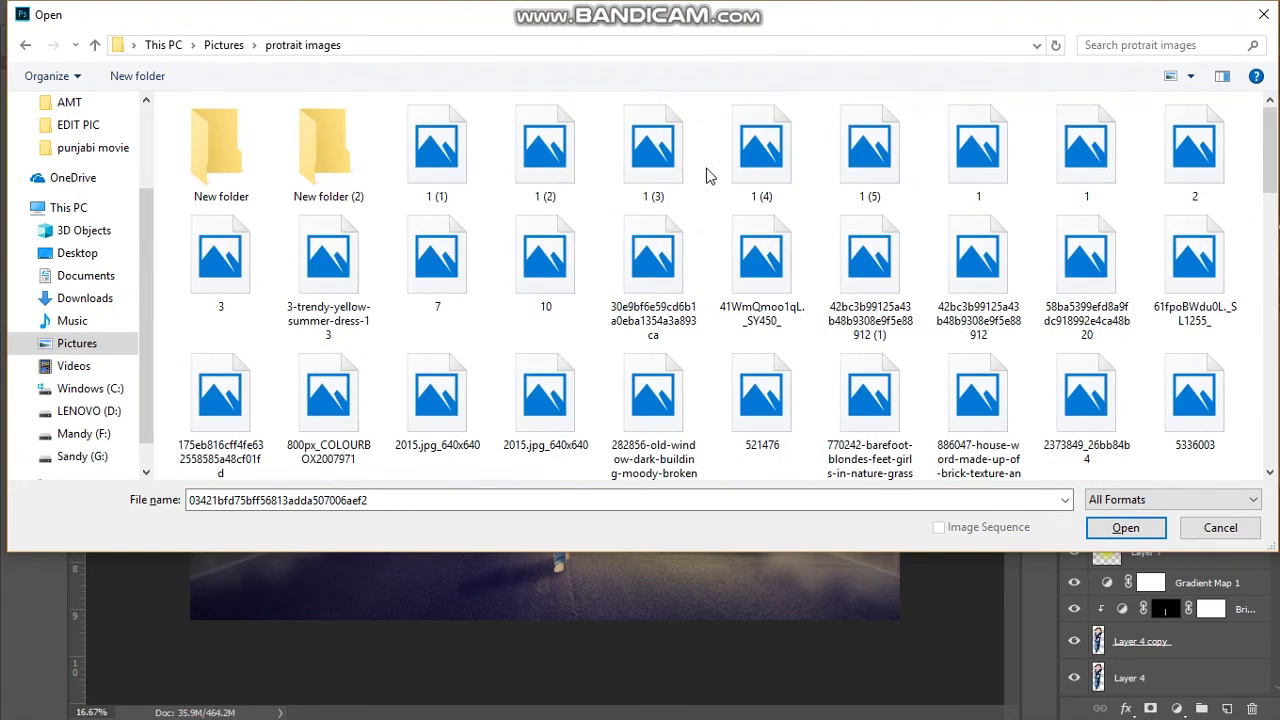
pyautogui.click(663, 308)
pyautogui.press('Left')
pyautogui.press('Down')
pyautogui.press('Down')
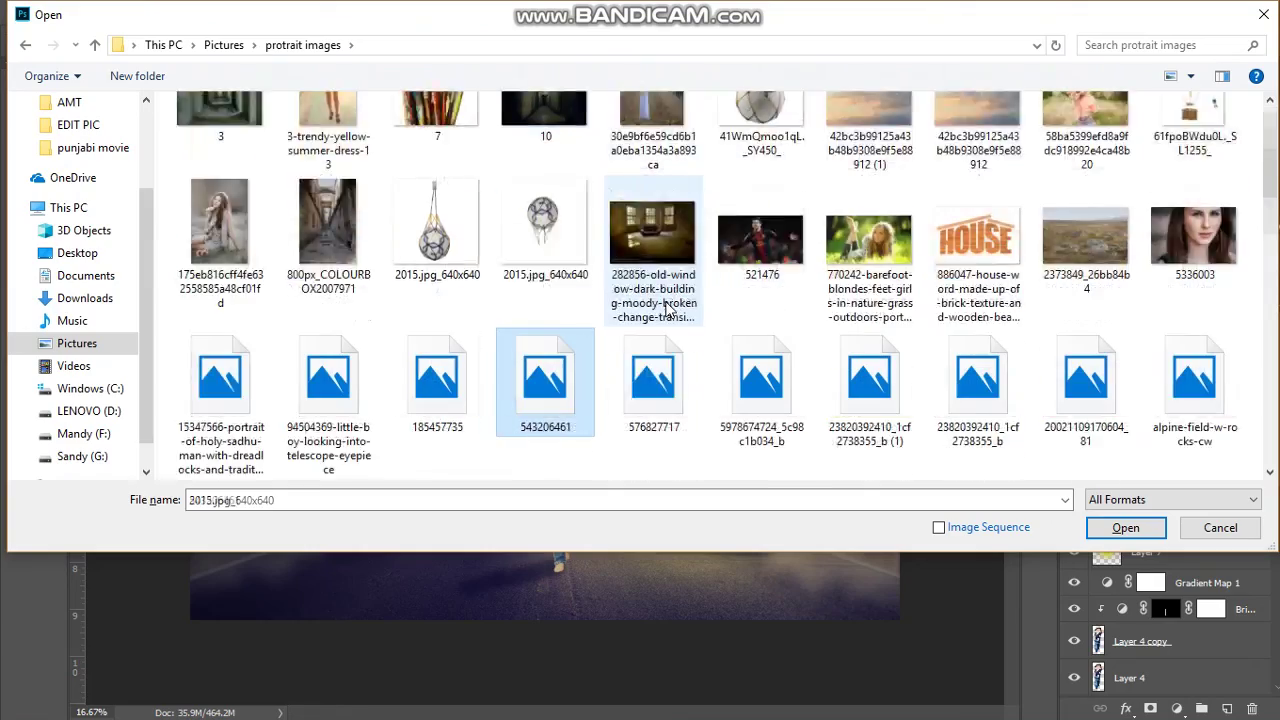
pyautogui.press('Down')
pyautogui.press('Down')
pyautogui.press('Down')
pyautogui.press('Right')
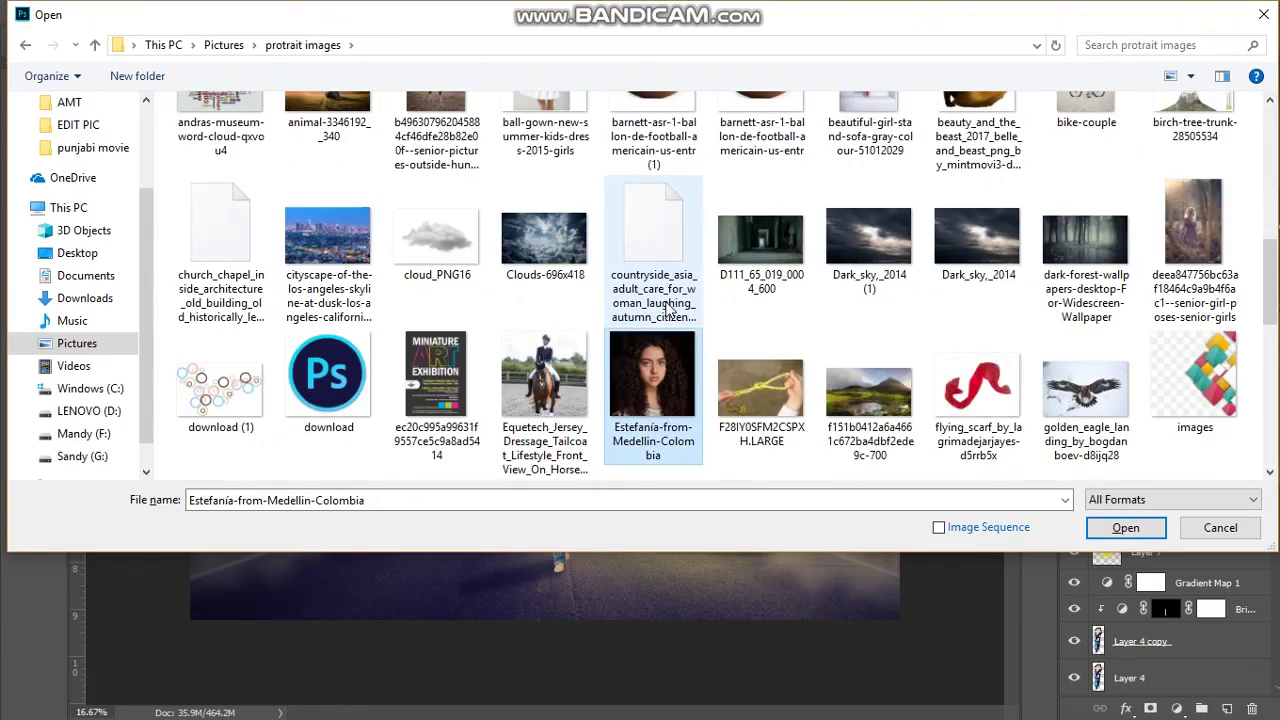
pyautogui.press('Down')
pyautogui.press('Return')
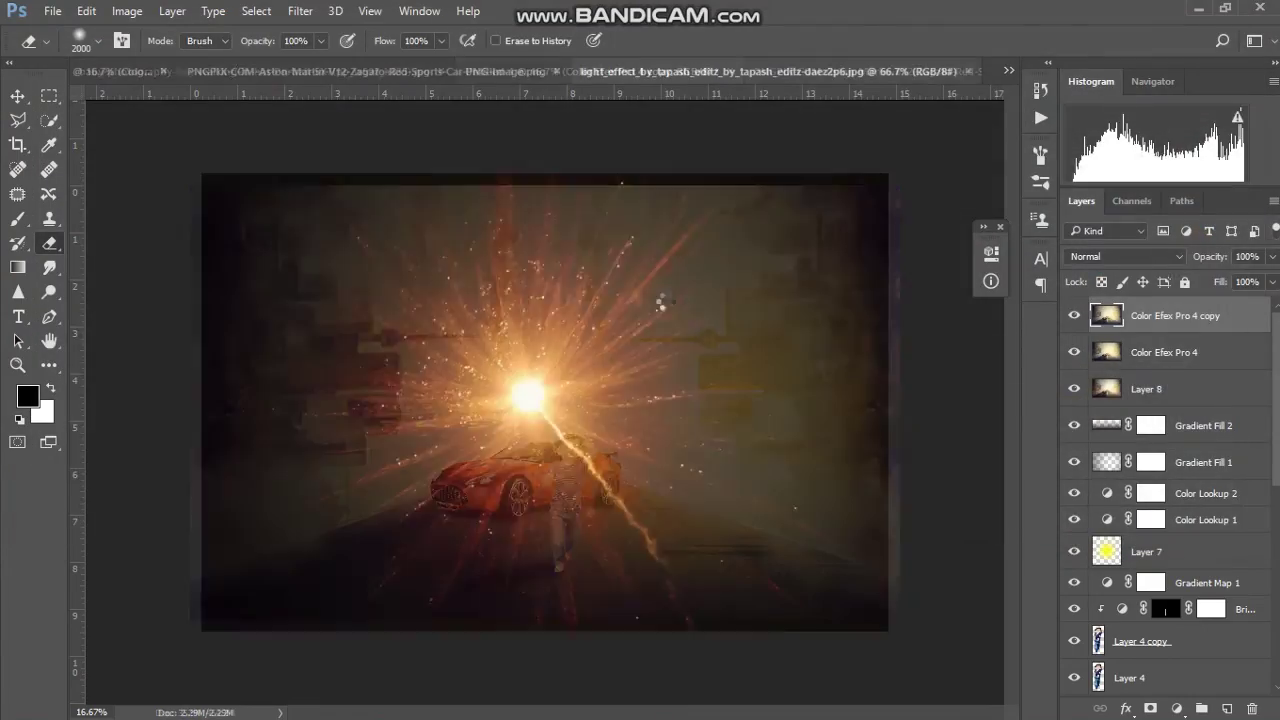
# Bring the flare image into the composite as a new layer and scale it up.
pyautogui.moveTo(562, 366); pyautogui.dragTo(490, 76)
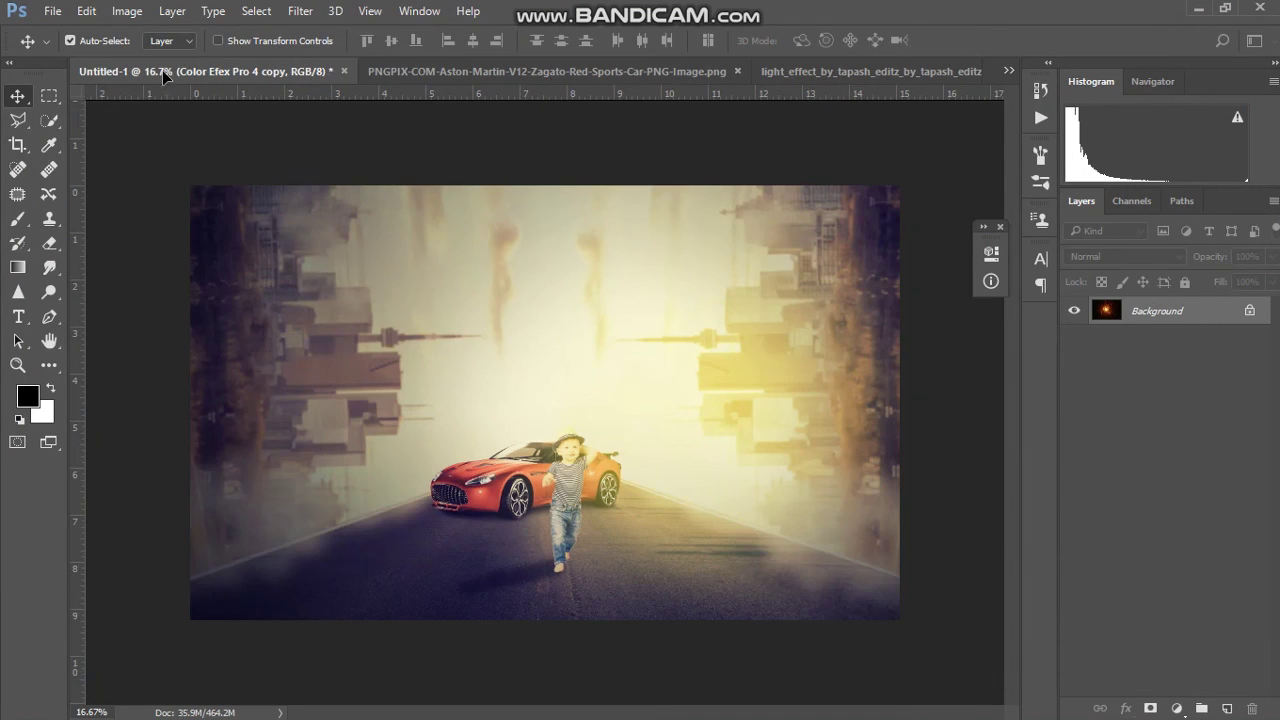
pyautogui.moveTo(490, 76); pyautogui.dragTo(554, 323)
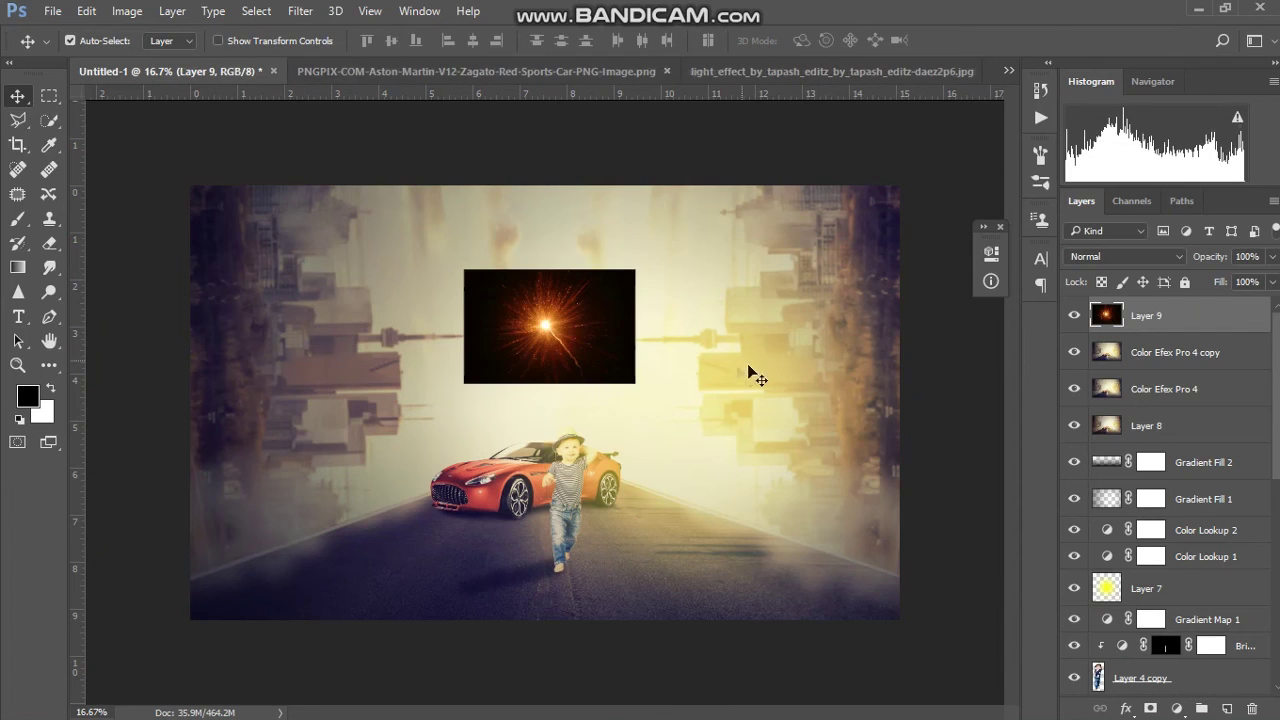
pyautogui.hotkey('ctrl', 't')
pyautogui.moveTo(634, 382); pyautogui.dragTo(852, 573)
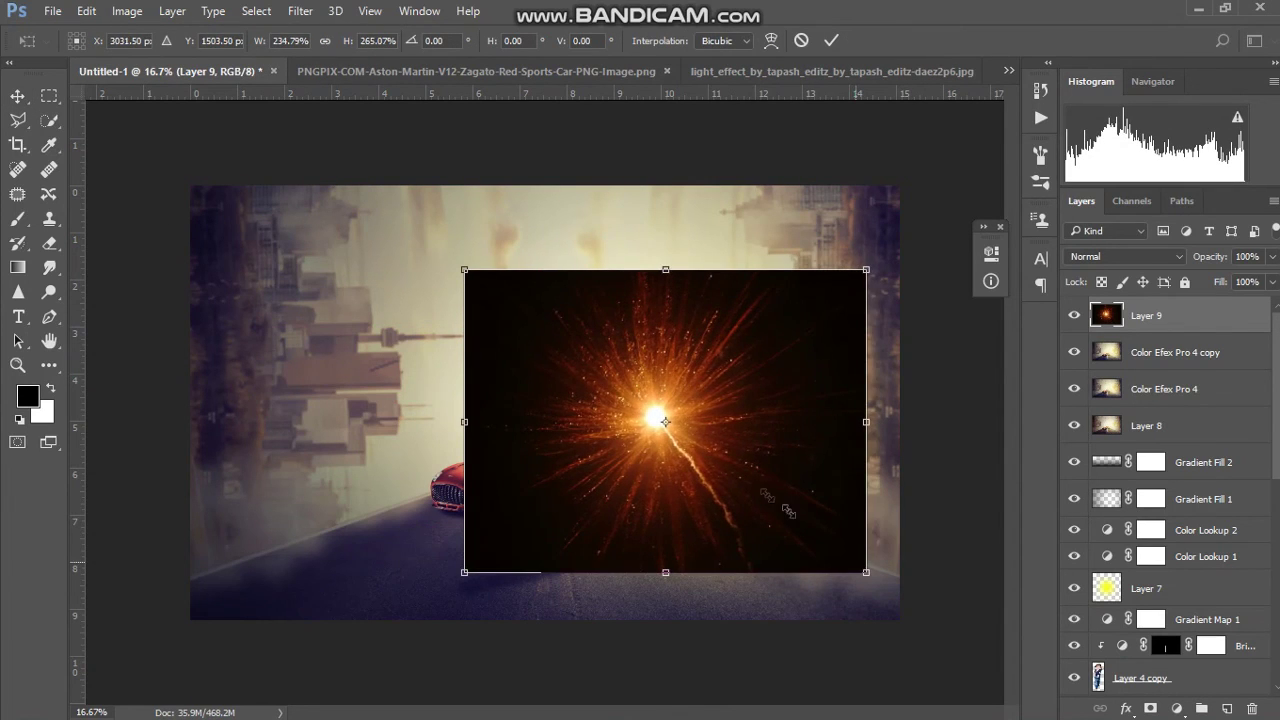
pyautogui.moveTo(743, 467); pyautogui.dragTo(728, 468)
pyautogui.press('Return')
# Set the flare layer to Screen, then enlarge it, centre it on the road and rotate it about -19°.
pyautogui.click(1170, 255)
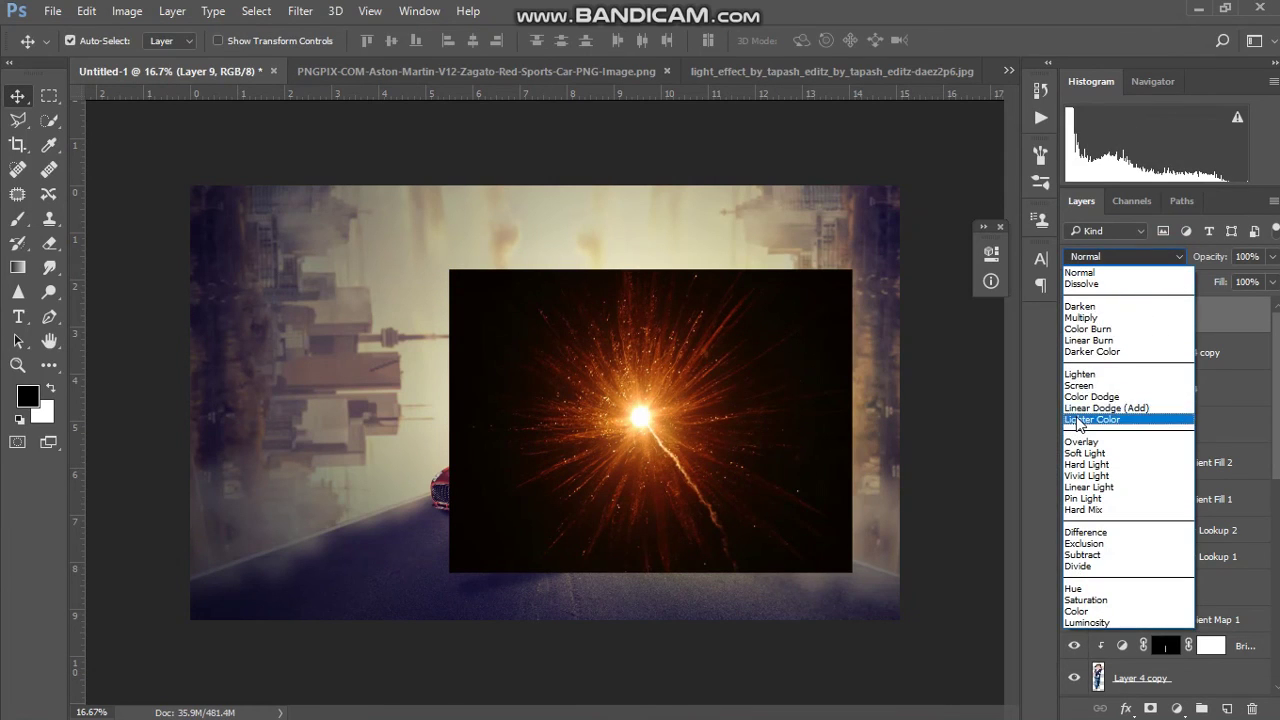
pyautogui.click(1080, 386)
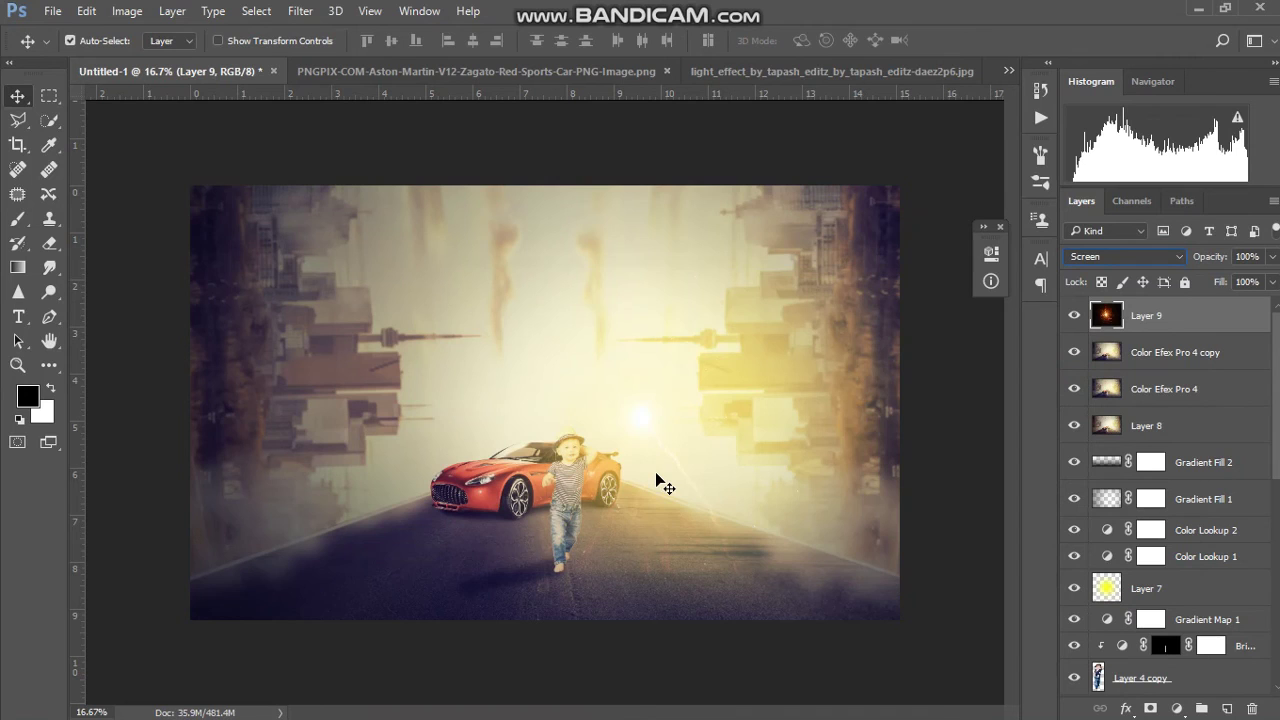
pyautogui.hotkey('ctrl', 't')
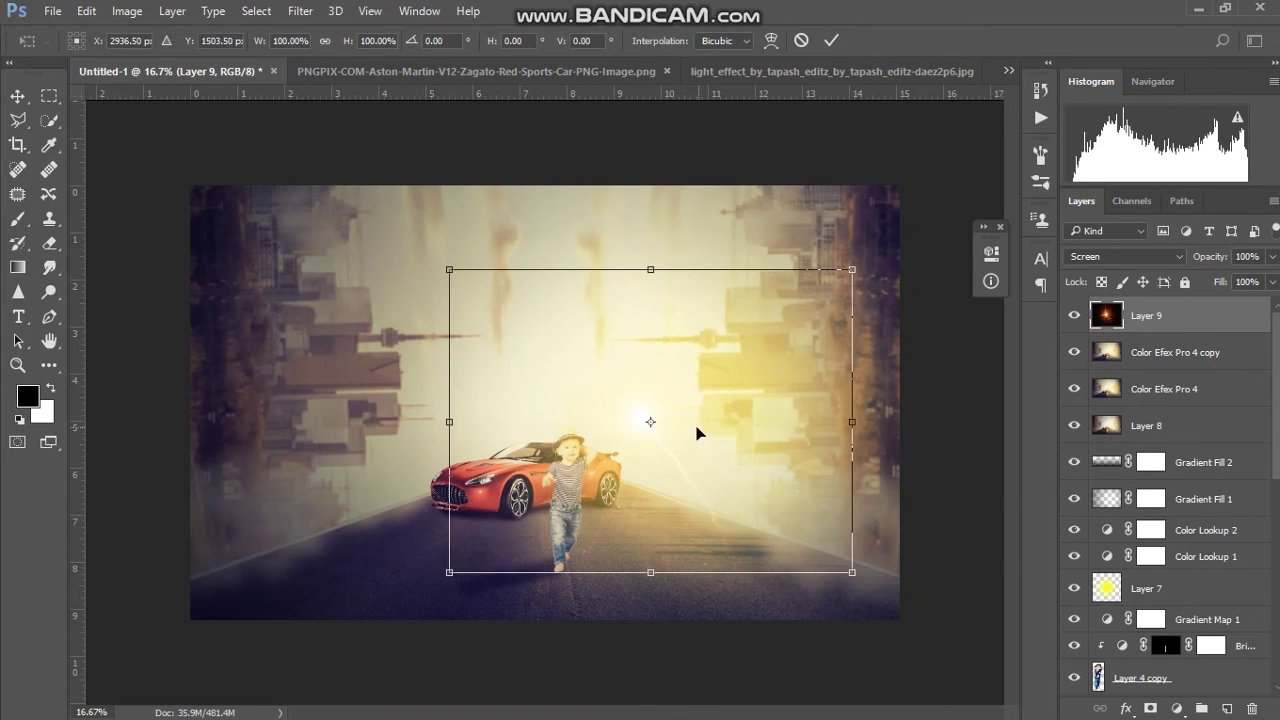
pyautogui.moveTo(852, 269); pyautogui.dragTo(1098, 48)
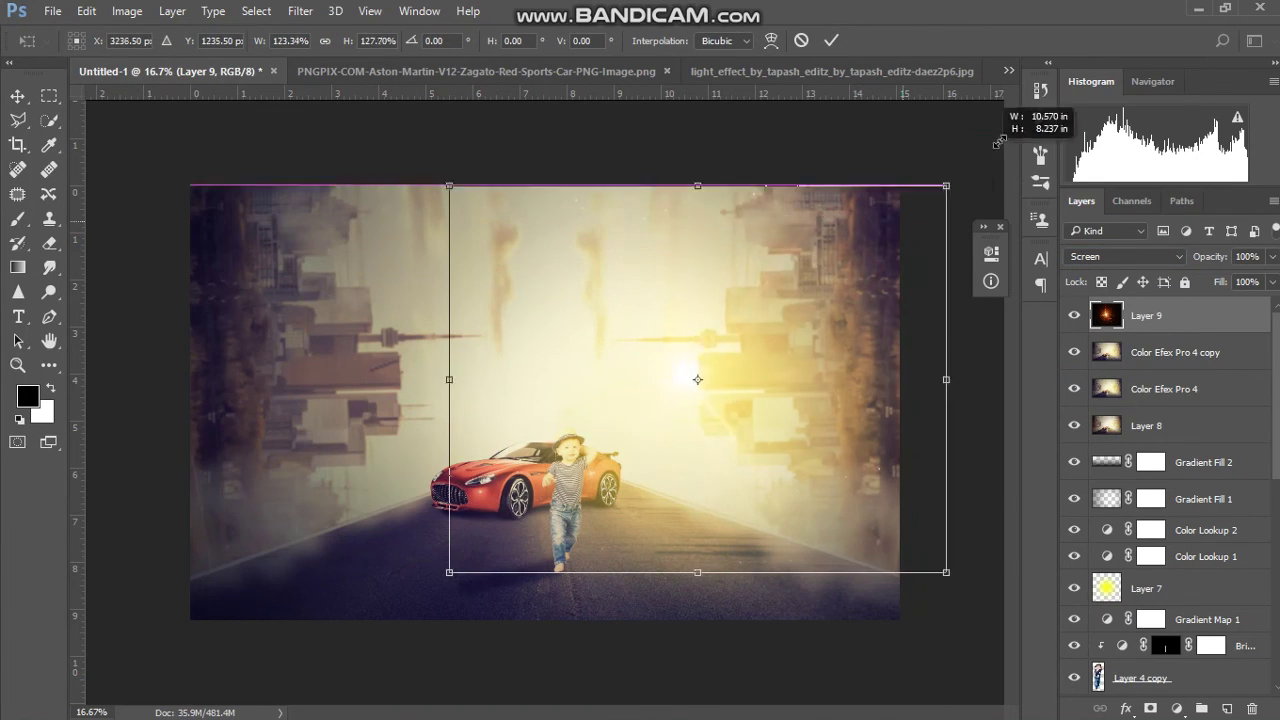
pyautogui.moveTo(767, 387); pyautogui.dragTo(655, 517)
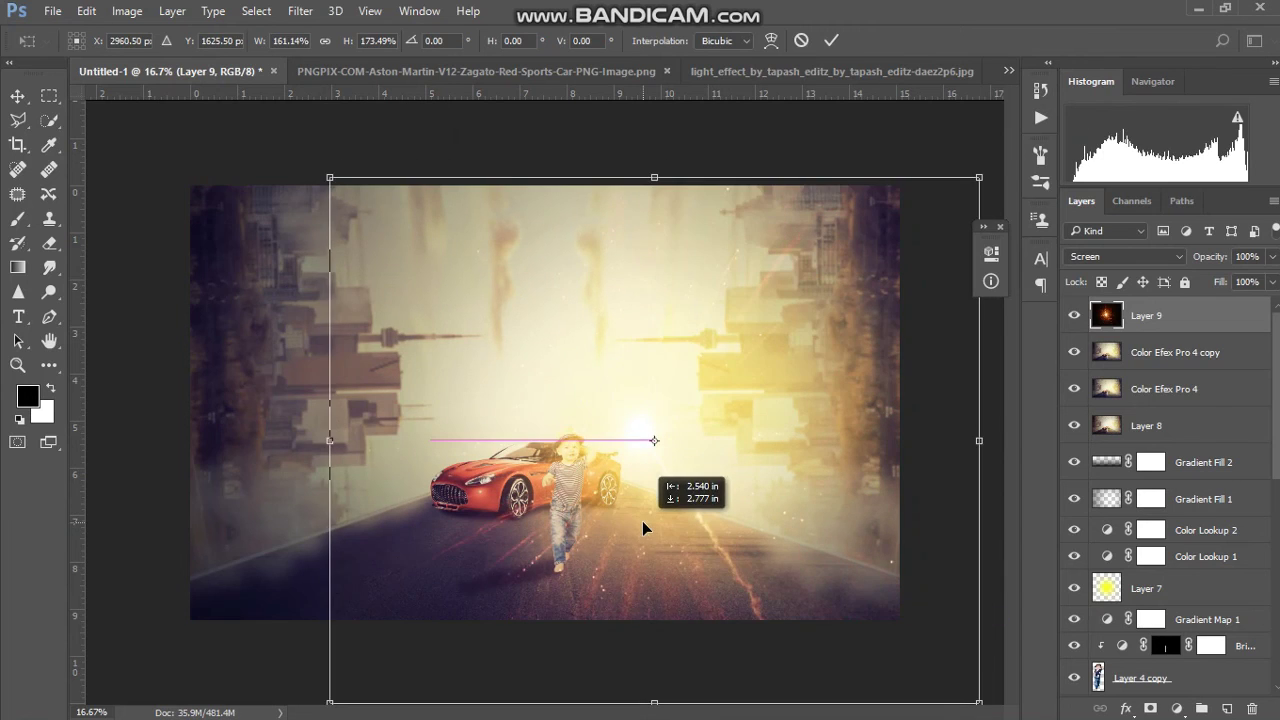
pyautogui.moveTo(214, 598)
pyautogui.mouseDown()
pyautogui.moveTo(343, 712)
pyautogui.moveTo(505, 712)
pyautogui.mouseUp()
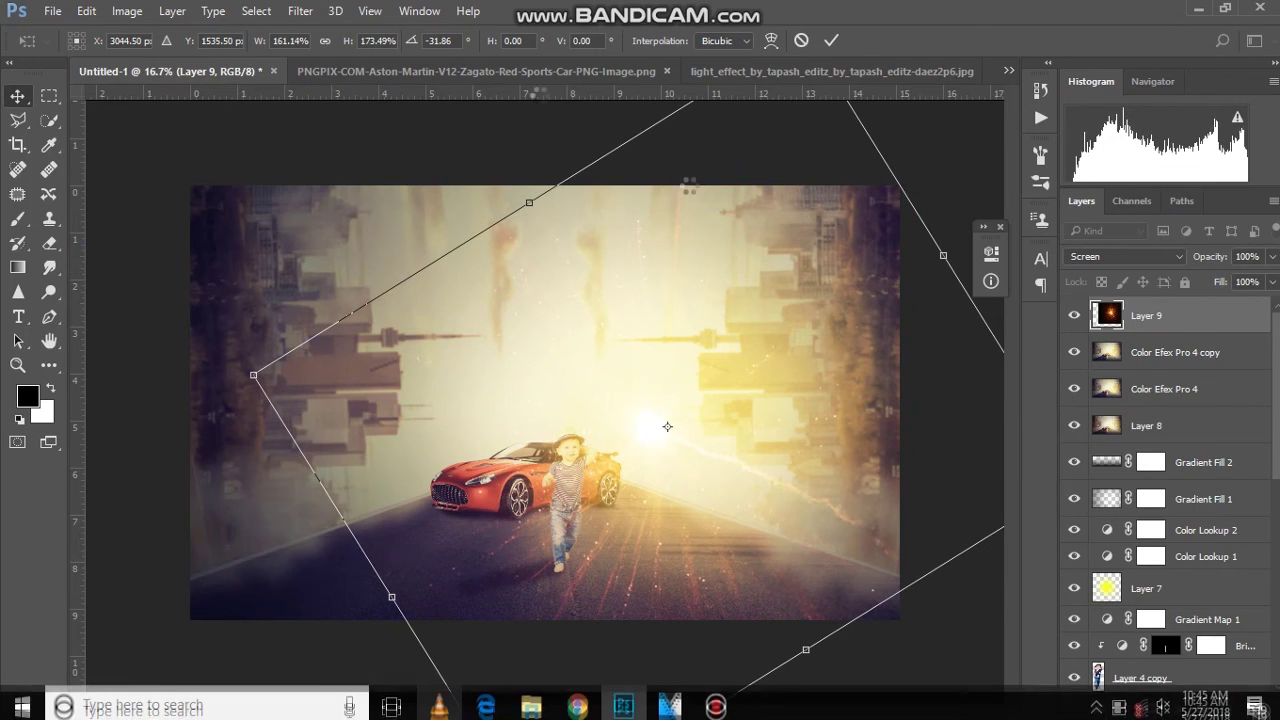
pyautogui.press('Return')
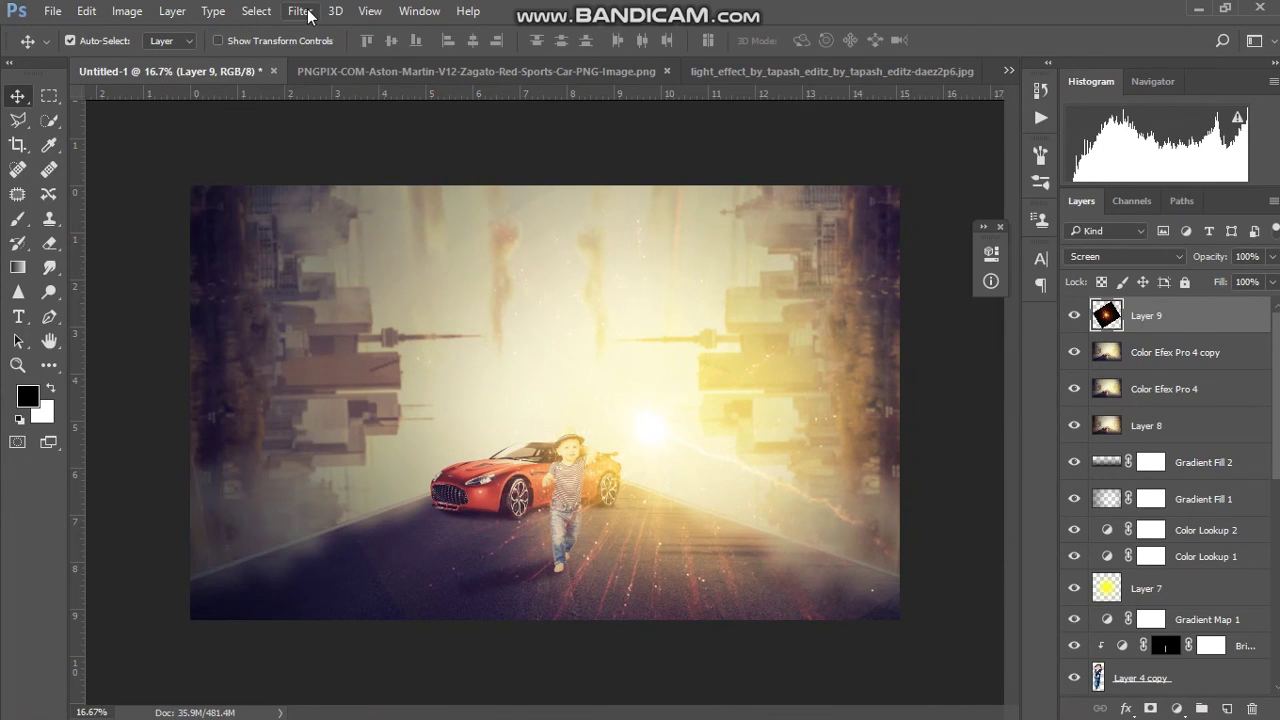
# Apply a 58.2-pixel Gaussian Blur to the Layer 9 flare.
pyautogui.click(301, 11)
pyautogui.click(360, 216)
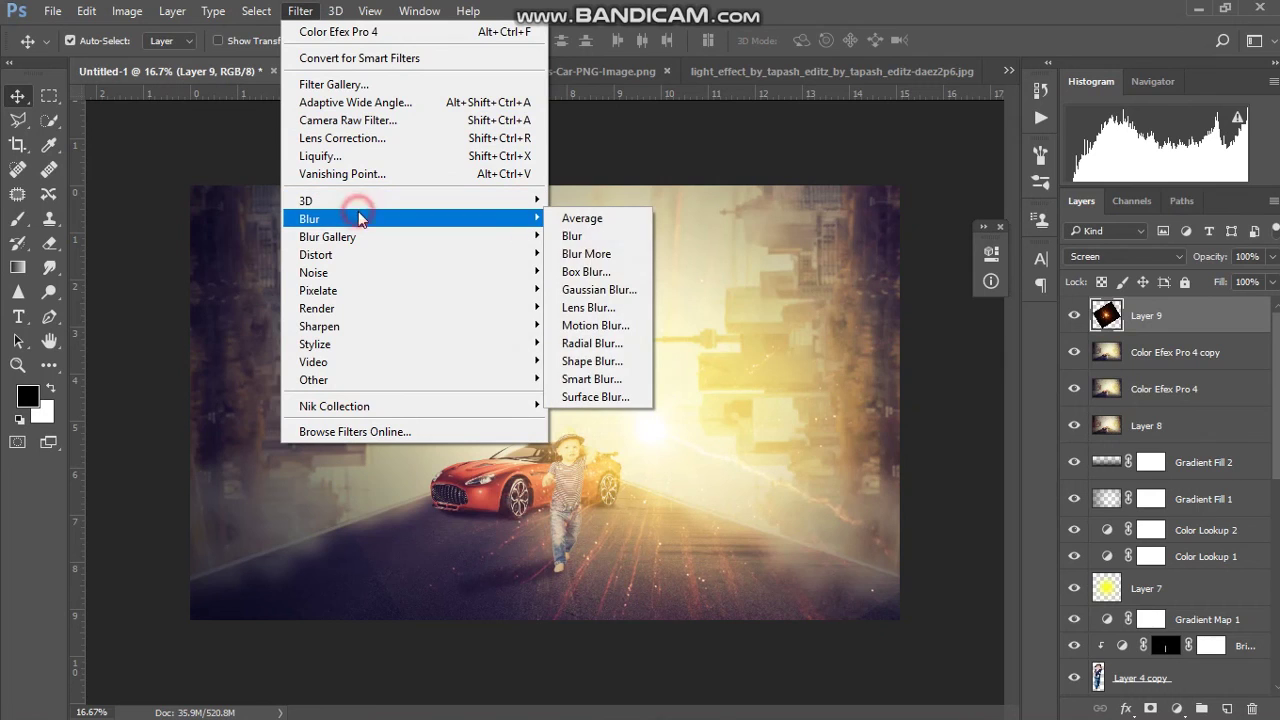
pyautogui.click(594, 290)
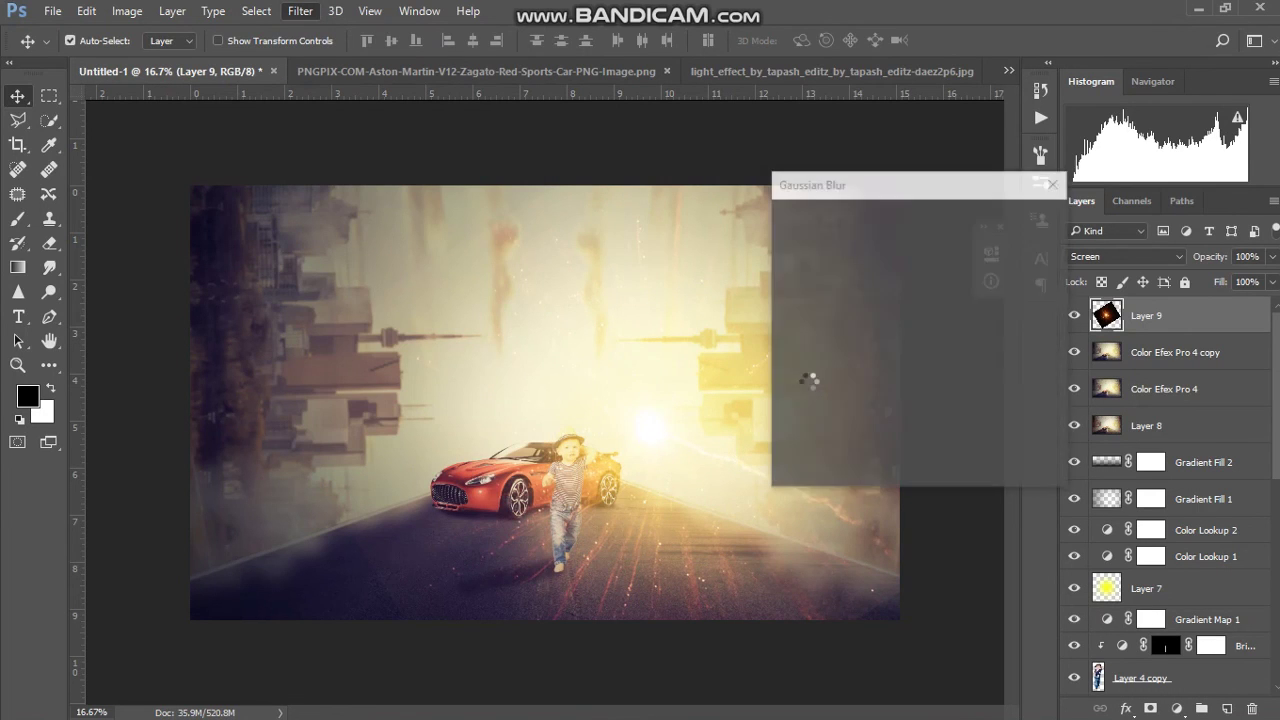
pyautogui.click(891, 468)
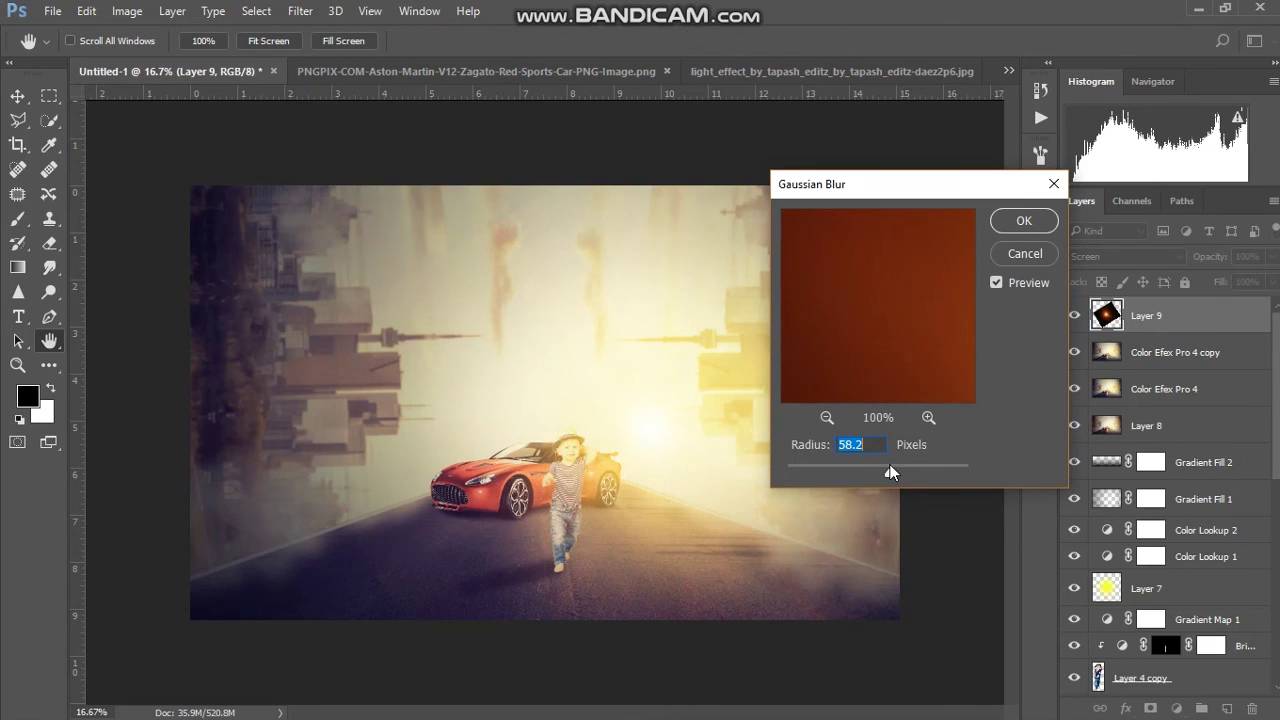
pyautogui.click(1024, 223)
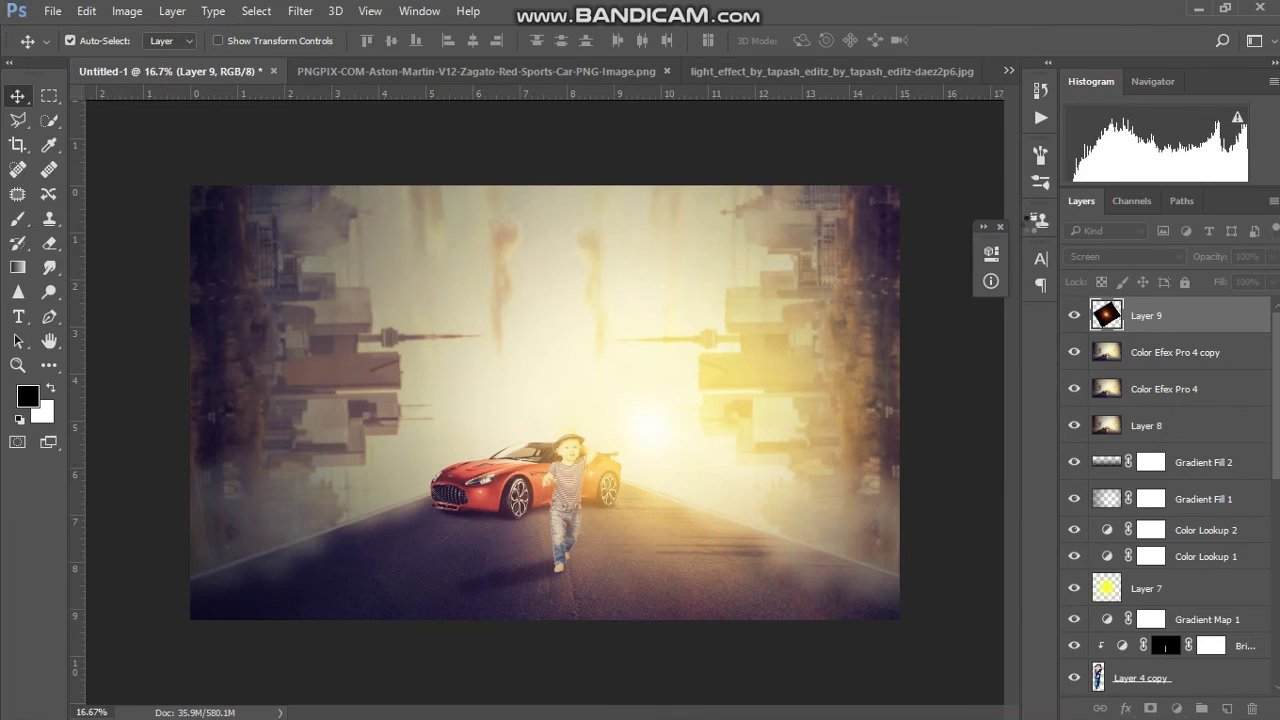